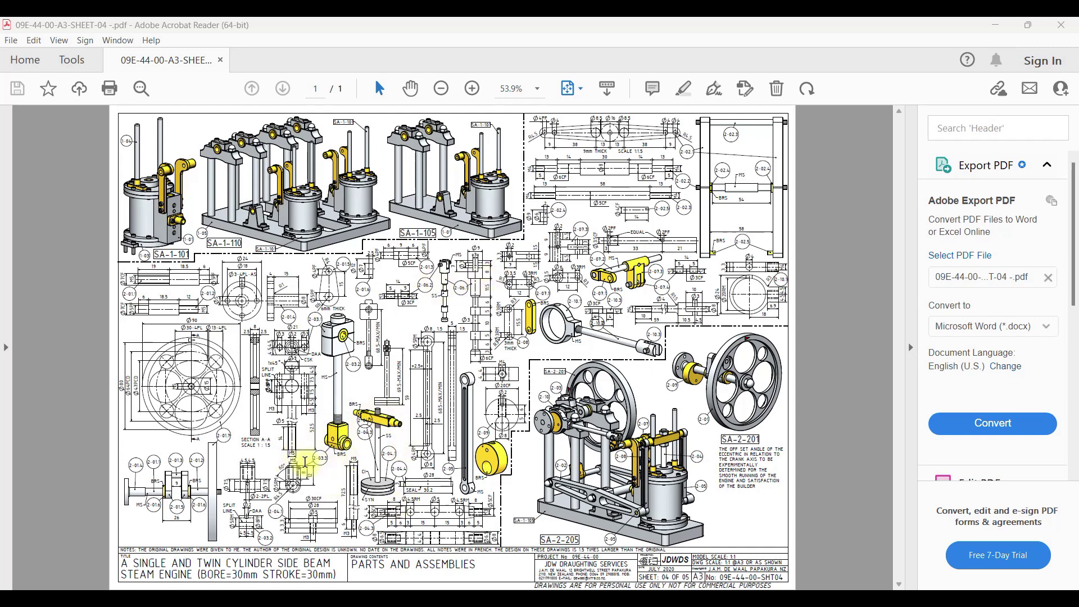
Zoom the Acrobat sheet to 125% and inspect the brass 2-03 bushing details.
click(472, 89)
ctrl+scroll(324, 531, up, 2)
ctrl+scroll(368, 437, up, 1)
scroll(368, 436, down, 1)
scroll(337, 416, down, 1)
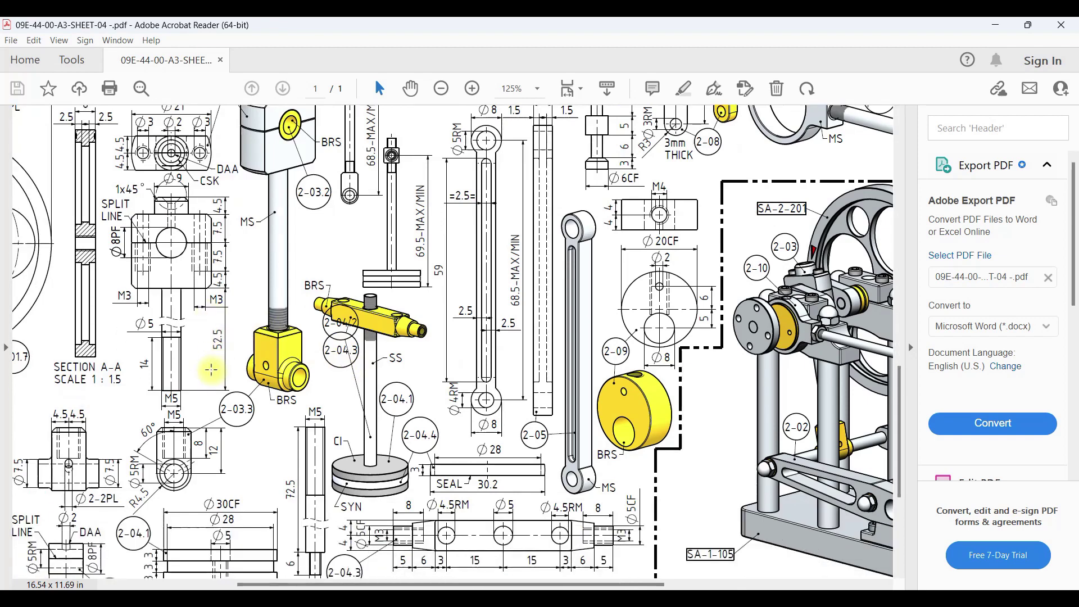
scroll(219, 362, down, 1)
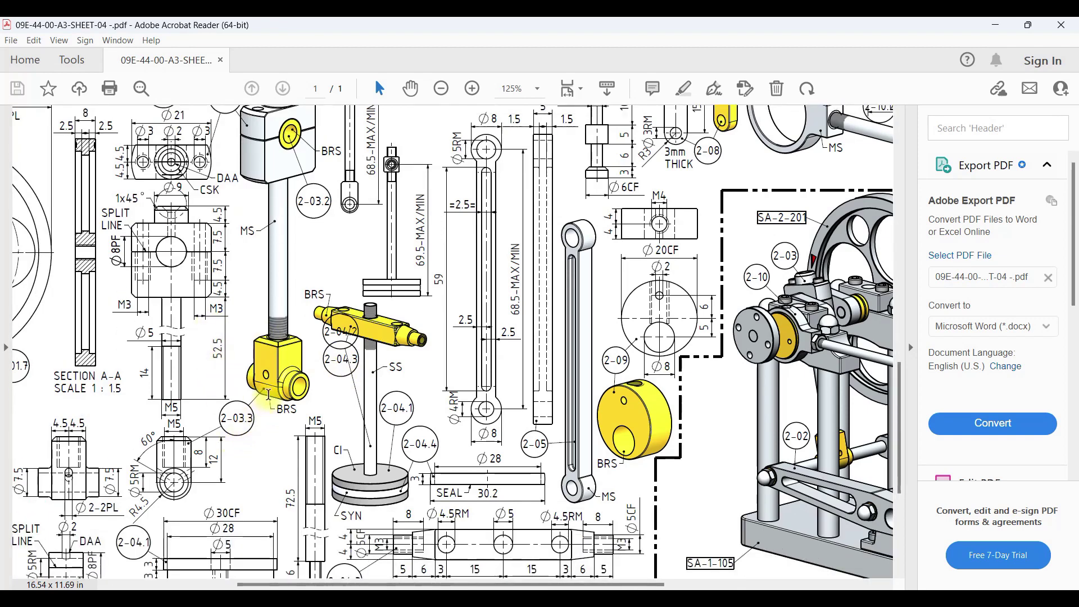
scroll(275, 208, up, 1)
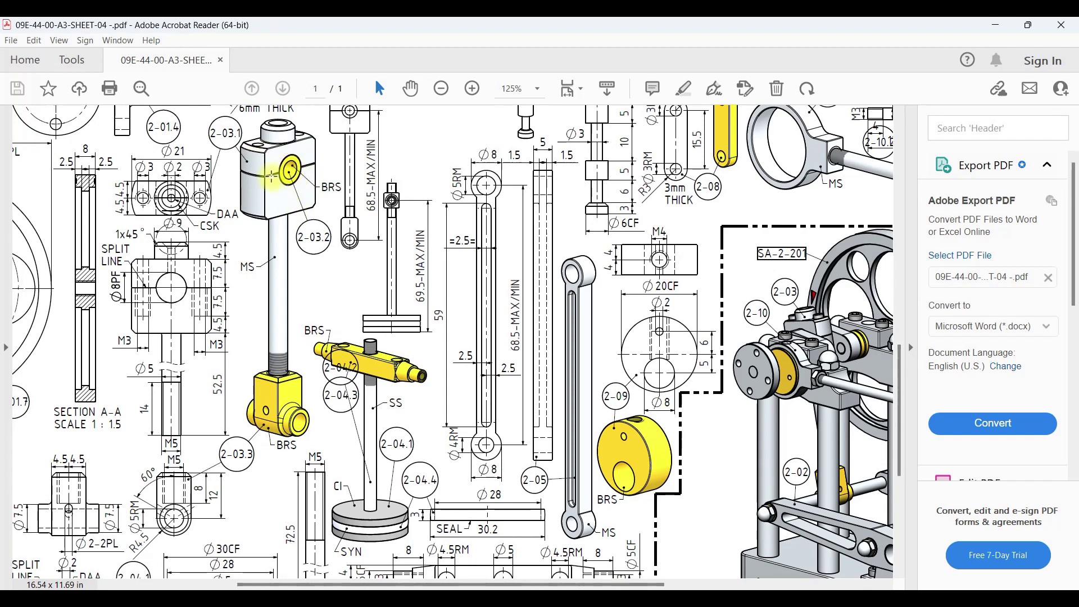
scroll(96, 532, down, 1)
scroll(96, 533, down, 2)
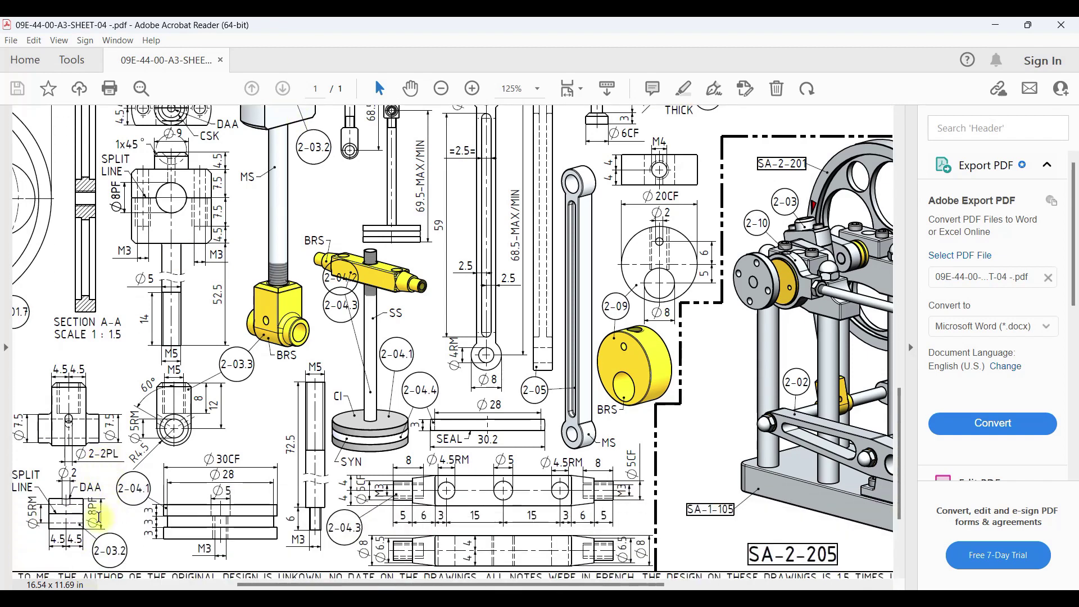
scroll(124, 466, up, 1)
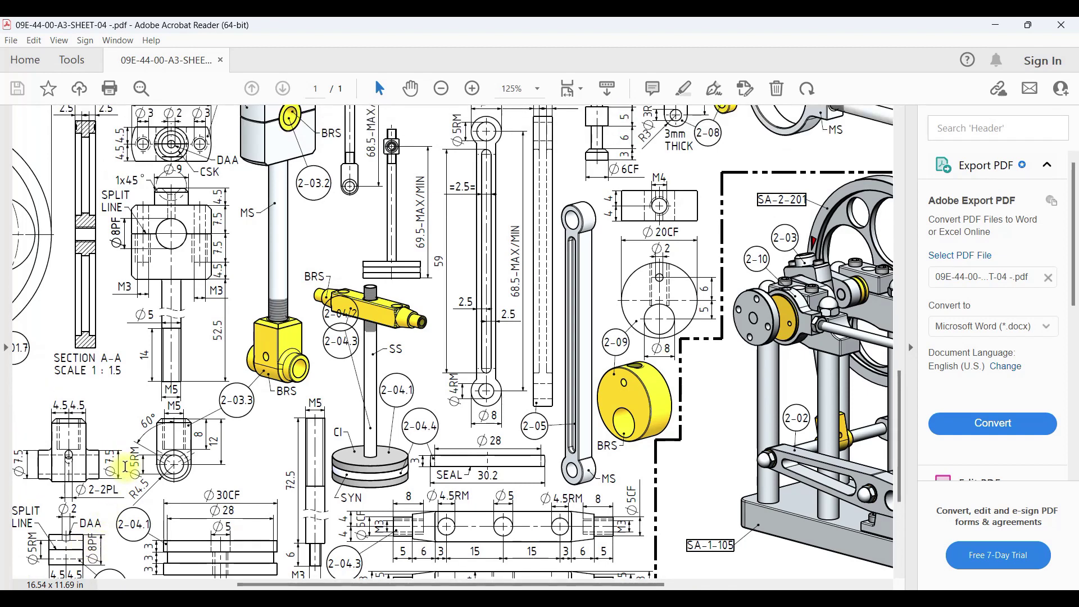
scroll(173, 429, down, 1)
scroll(169, 438, up, 1)
scroll(167, 425, up, 2)
scroll(167, 425, up, 1)
scroll(163, 430, up, 1)
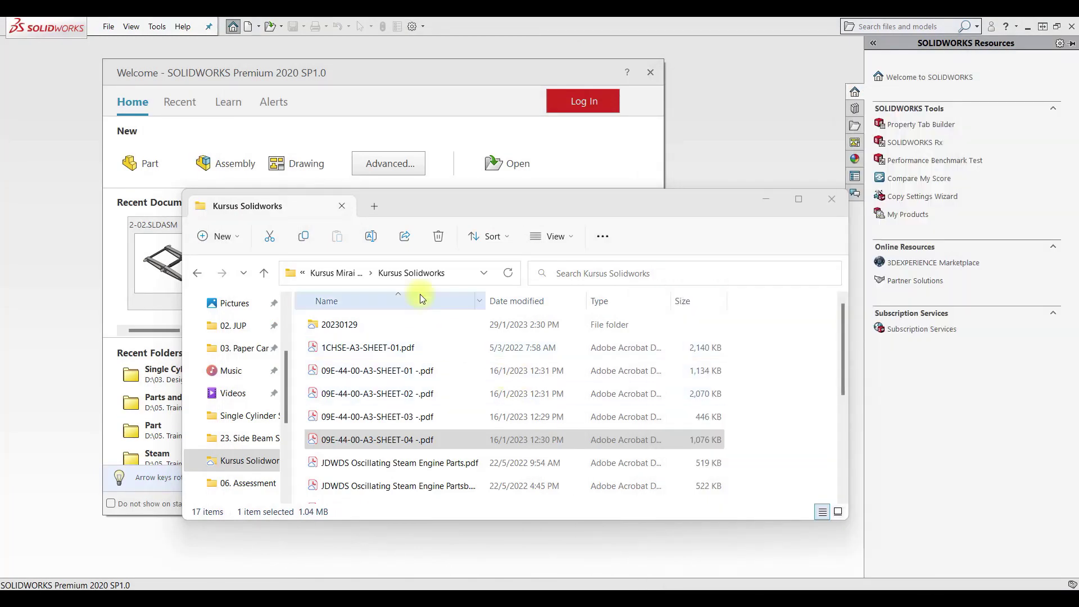
Bring SOLIDWORKS forward and create a new part document, Part1.
click(401, 107)
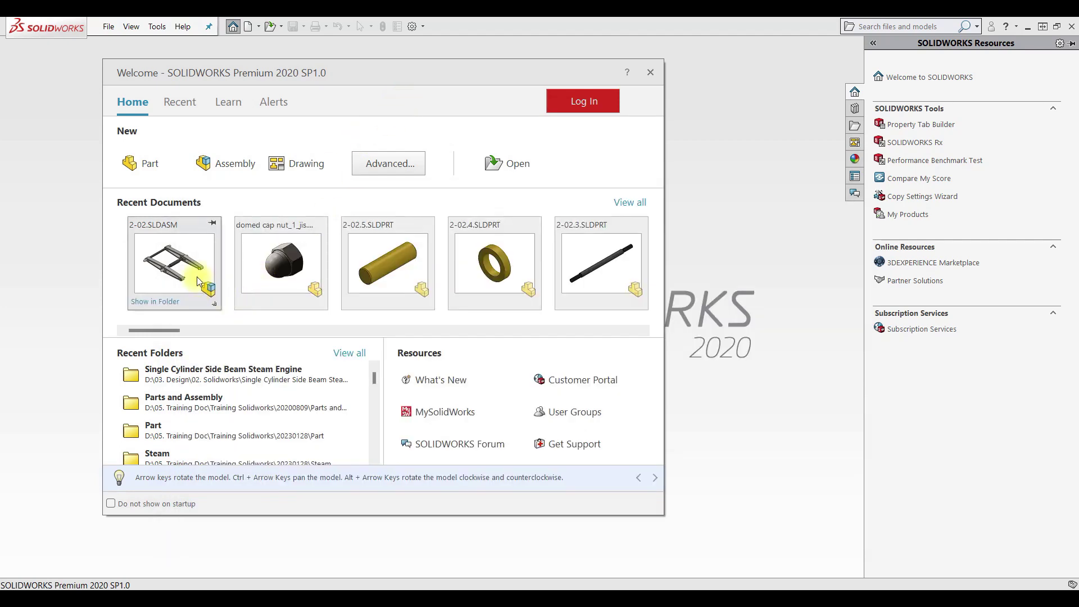
click(134, 164)
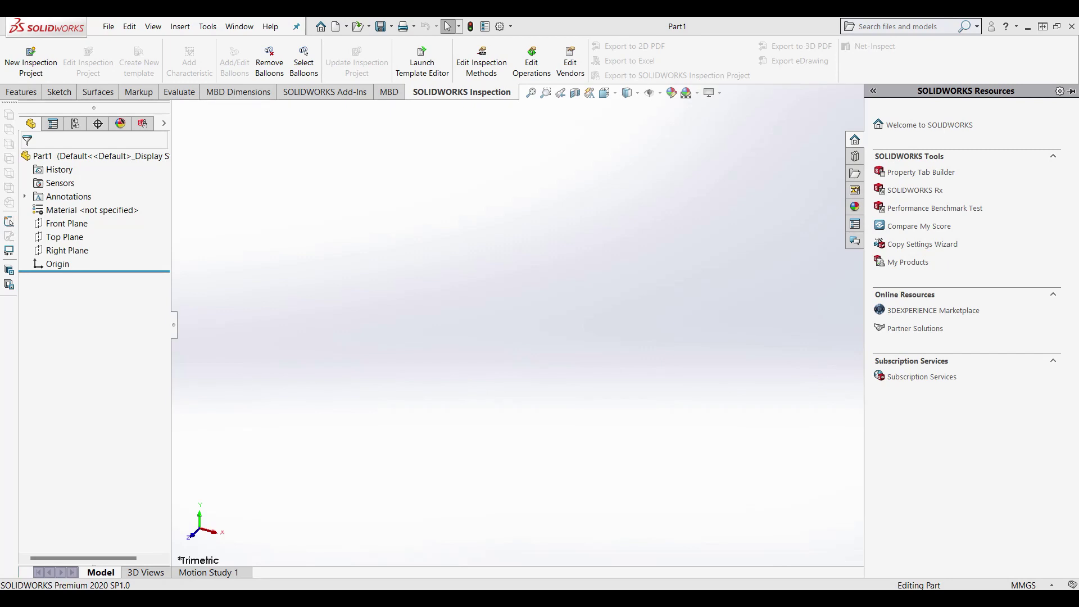
Sketch a center rectangle at the origin on the Top Plane.
click(70, 234)
click(76, 226)
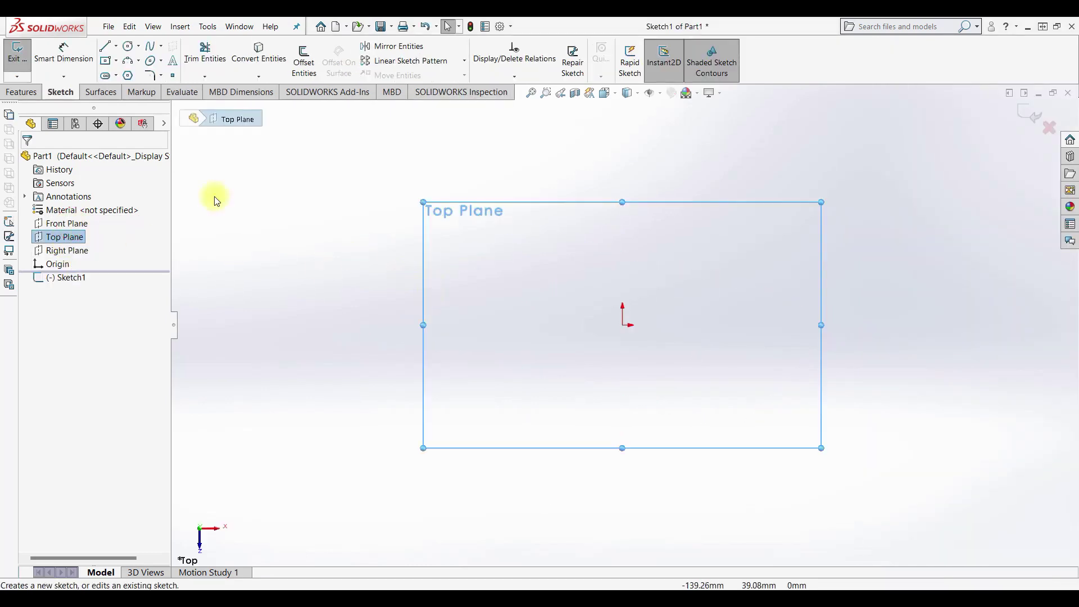
click(106, 60)
click(623, 326)
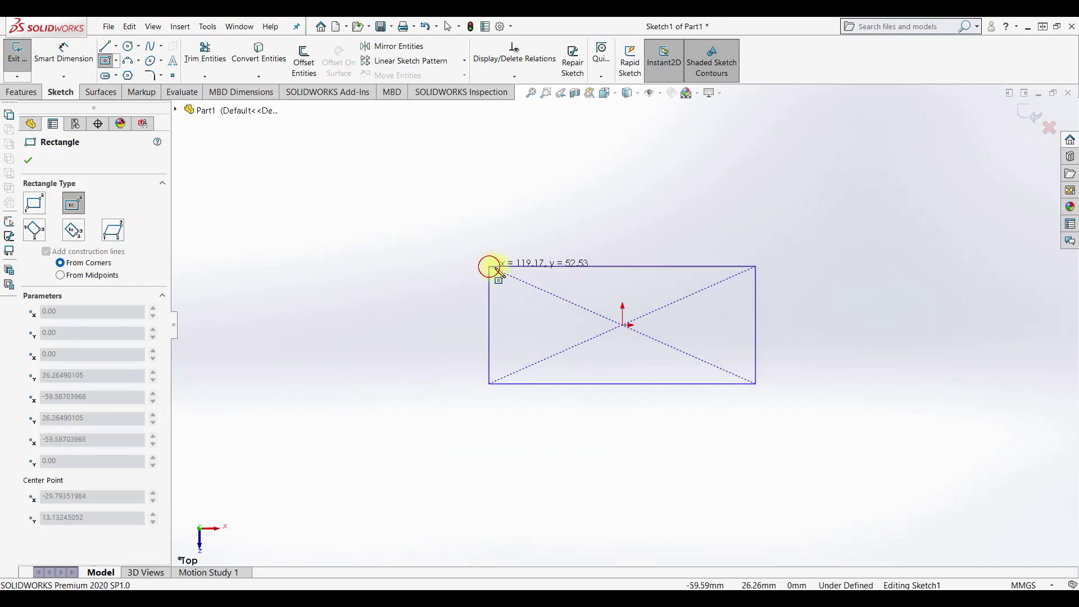
click(489, 266)
Dimension the rectangle 9 mm high by 21 mm wide.
click(72, 67)
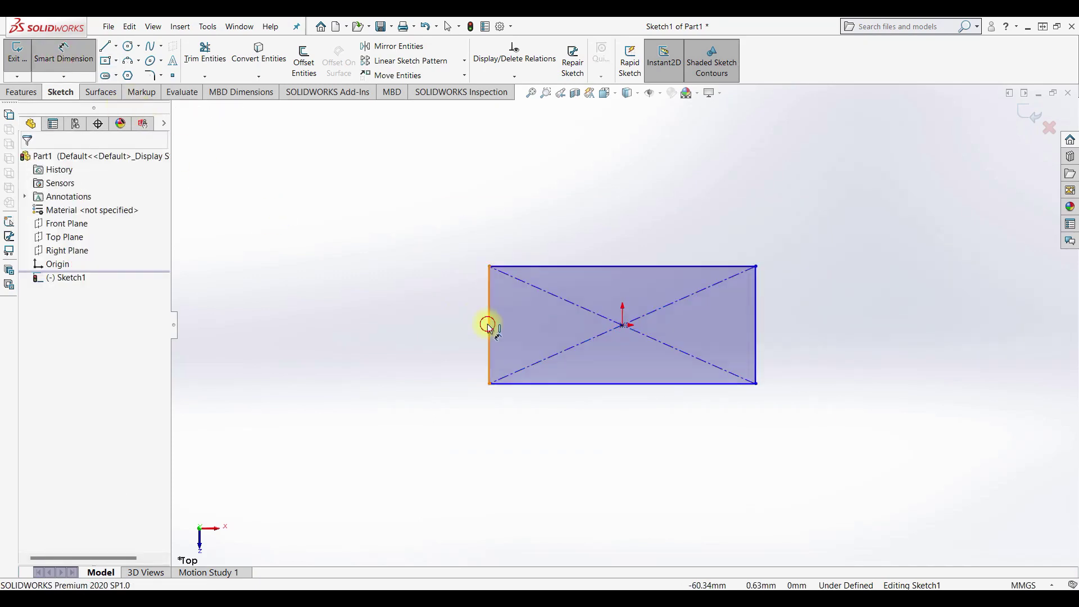
click(488, 325)
click(431, 312)
text(21)
key(Return)
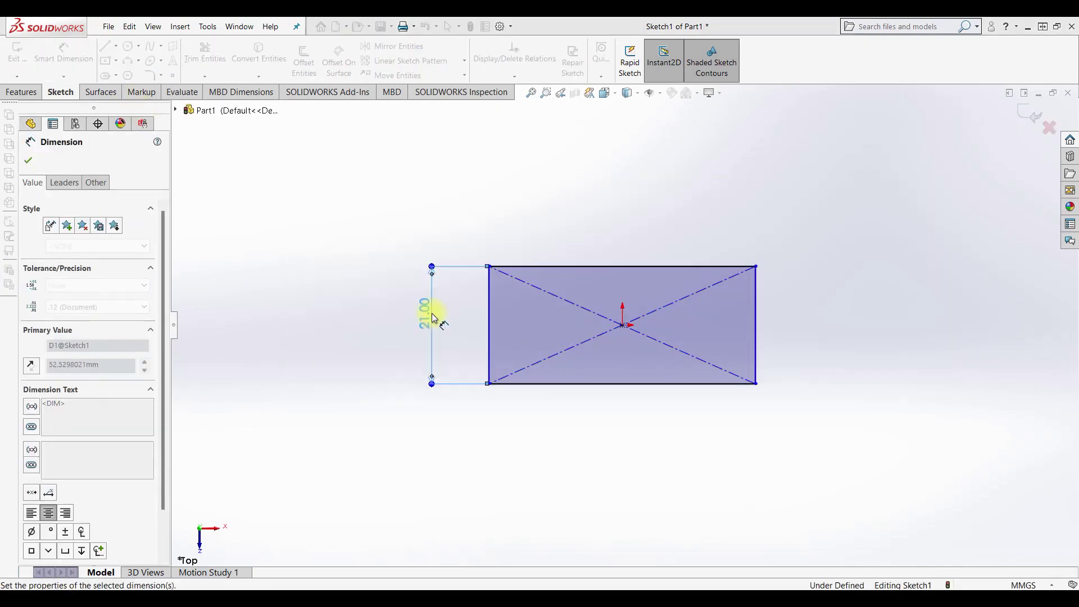
click(425, 315)
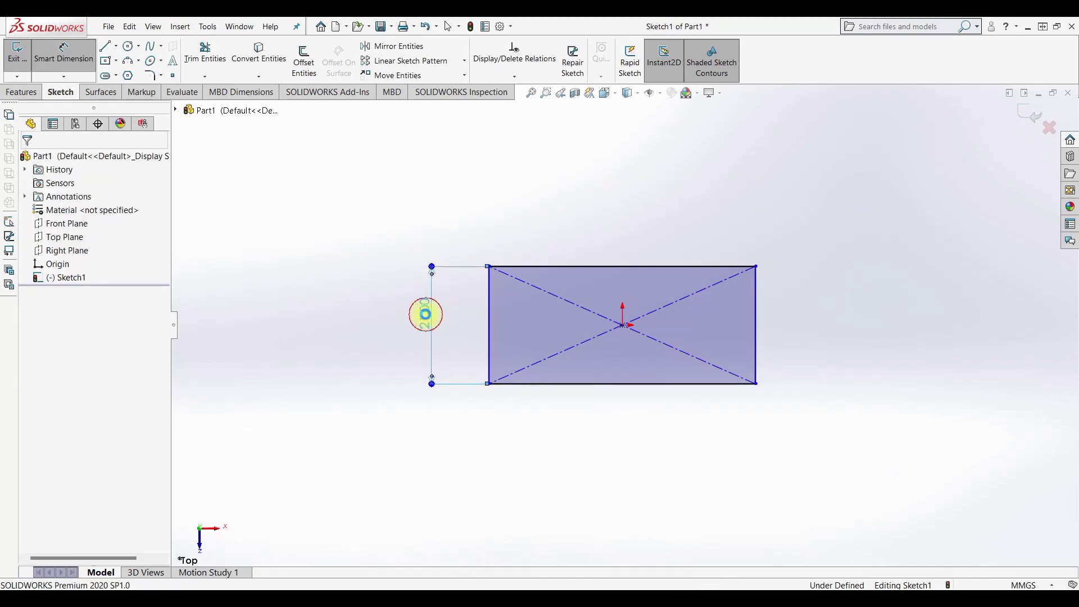
double_click(425, 315)
text(9)
key(Return)
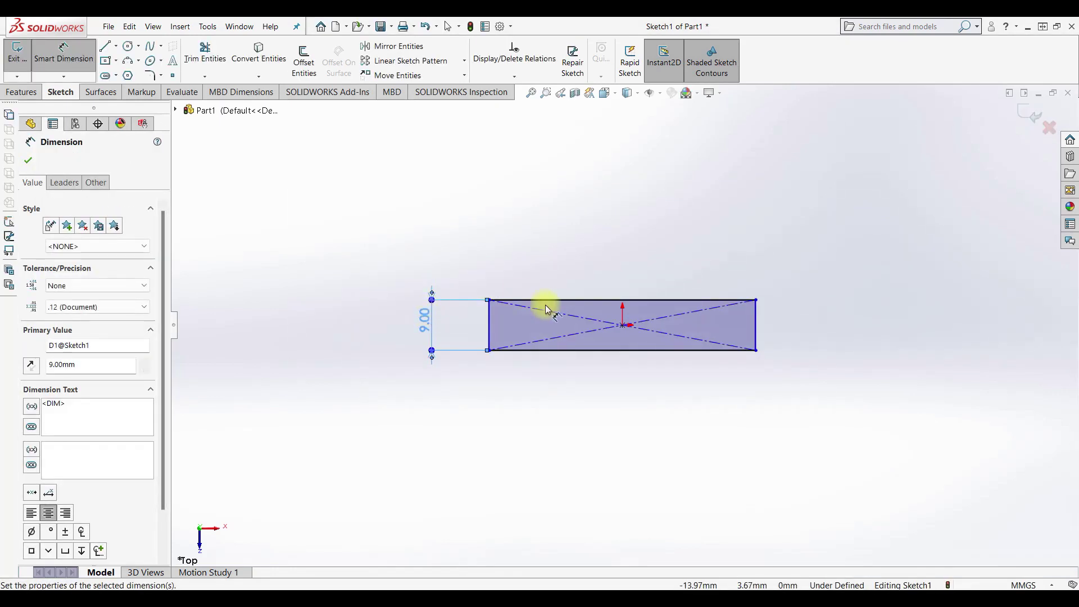
click(561, 300)
click(545, 251)
text(2)
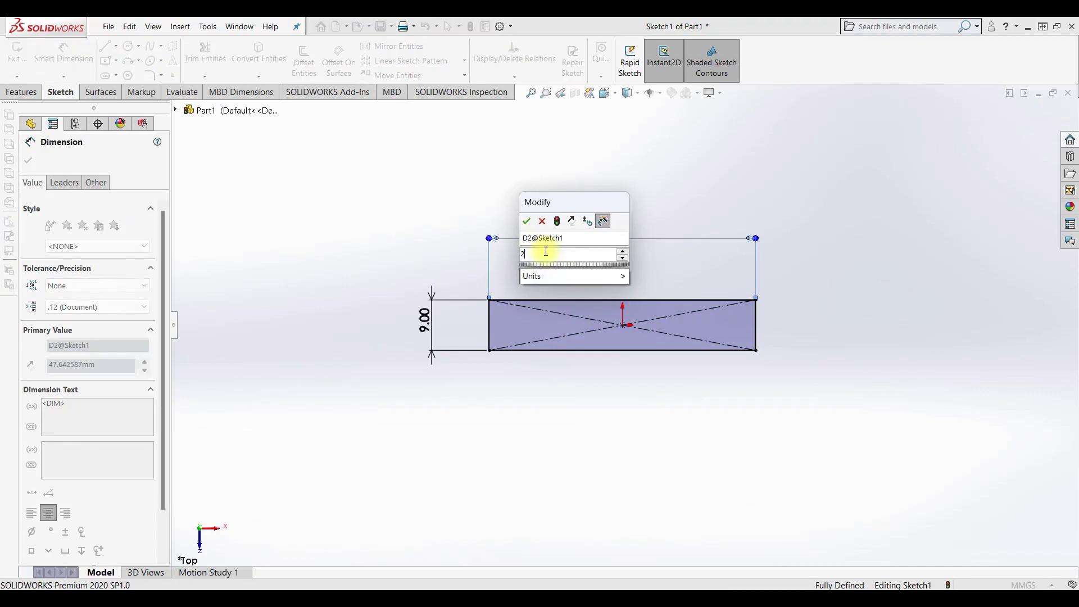
text(1)
key(Return)
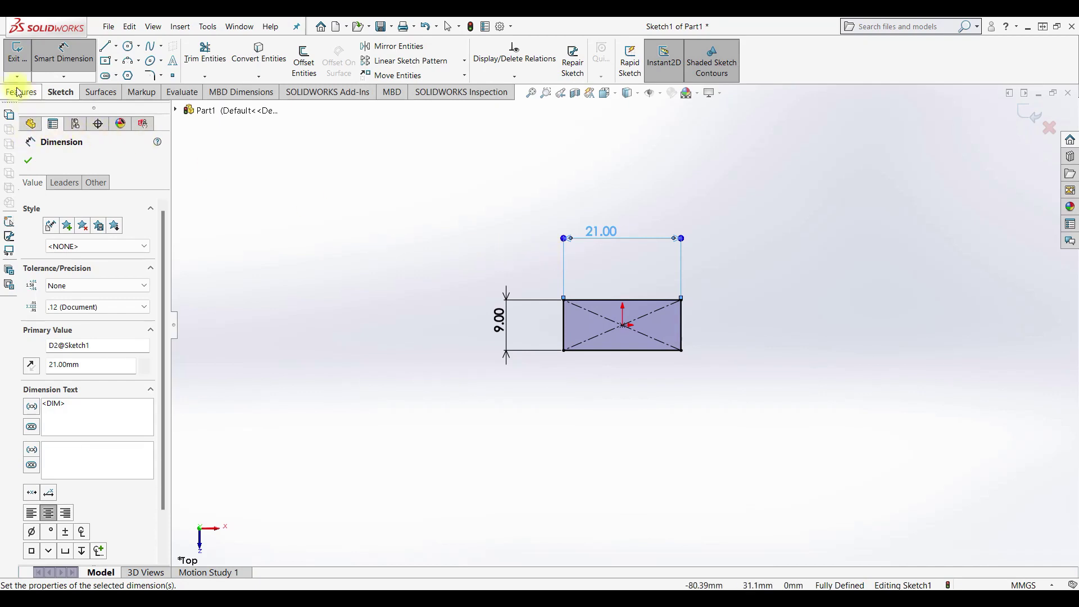
Extrude the rectangle 7.5 mm into a solid block.
click(13, 68)
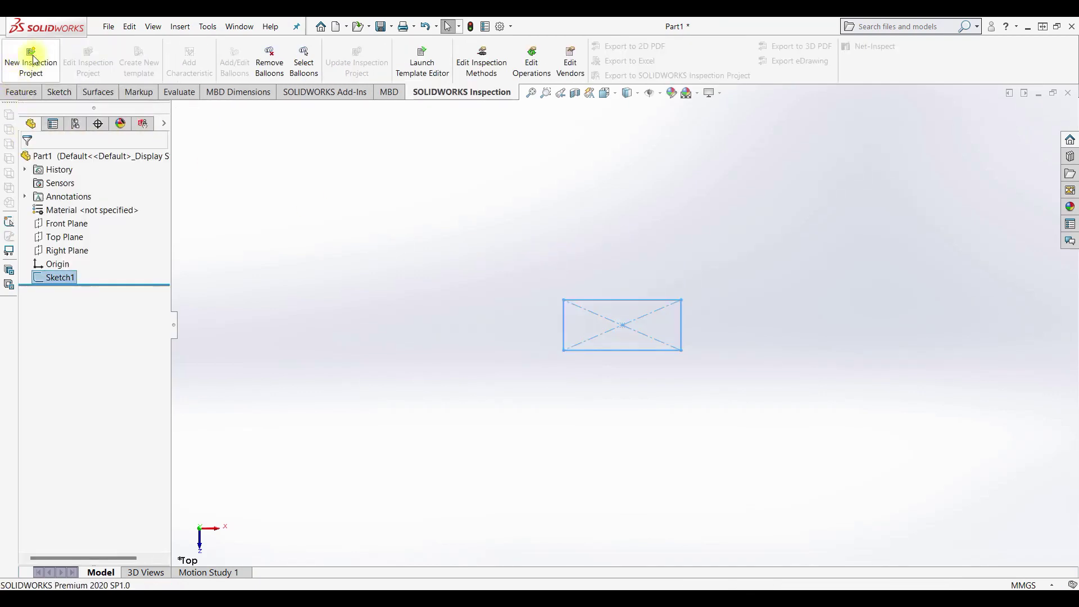
click(22, 92)
click(23, 61)
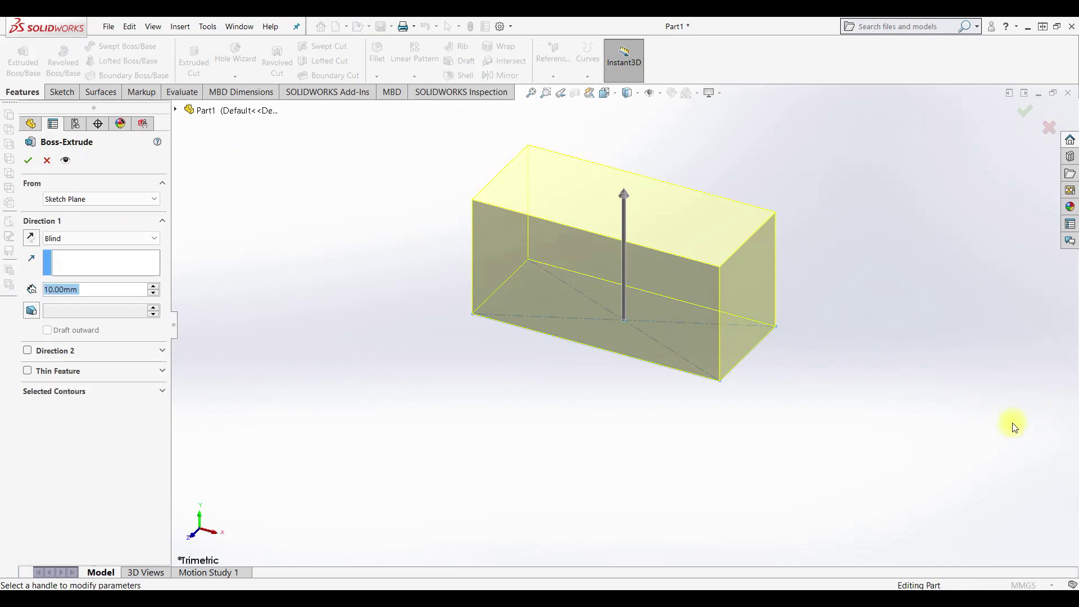
text(7.5)
key(Return)
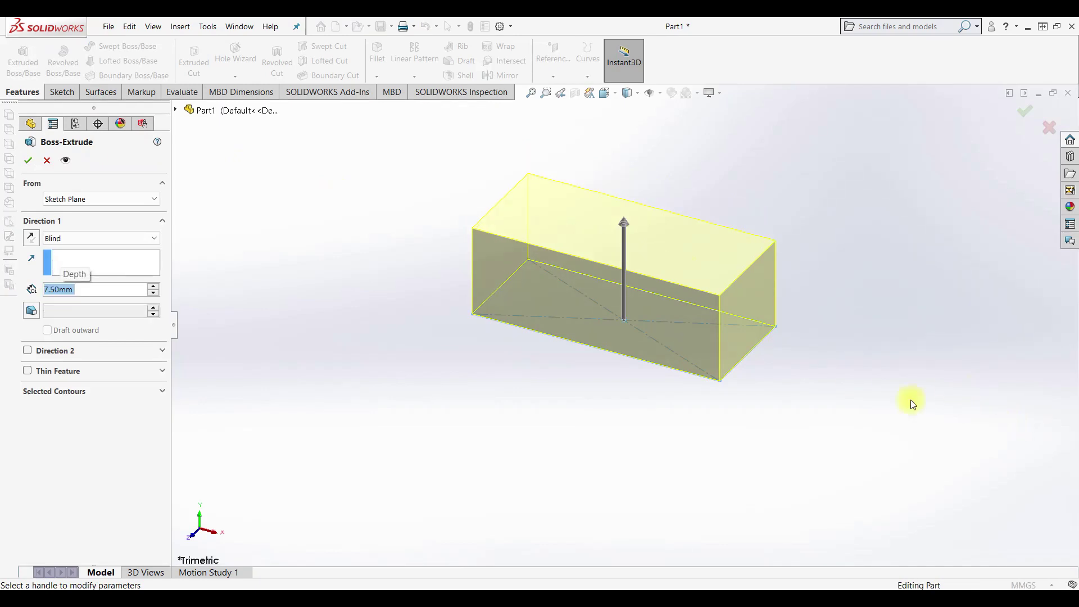
click(28, 160)
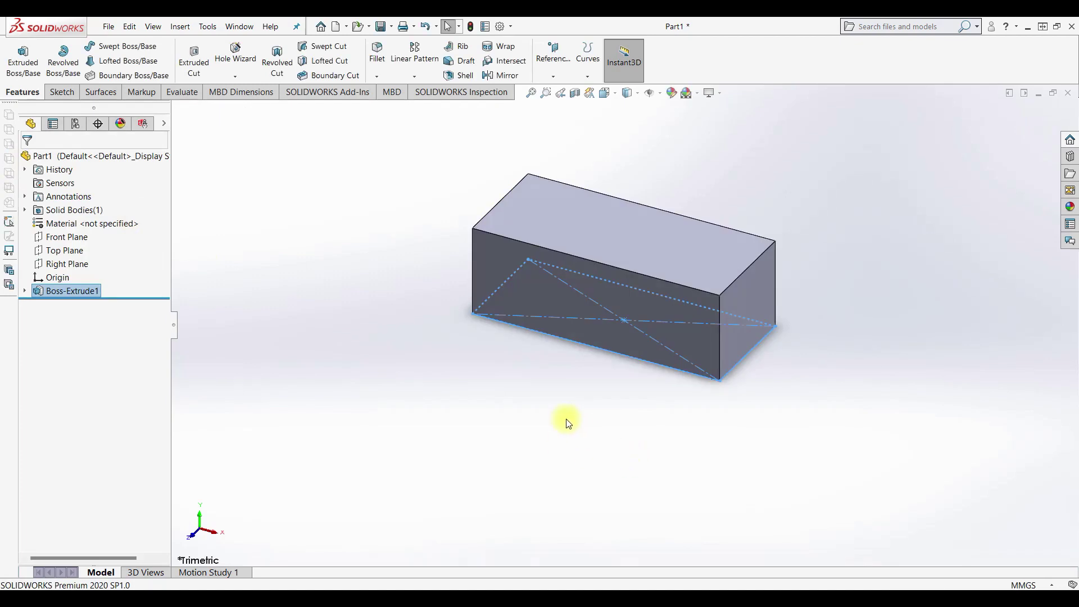
Start a sketch on the block's front face and view it head-on.
middle_drag(578, 433, 612, 387)
click(652, 319)
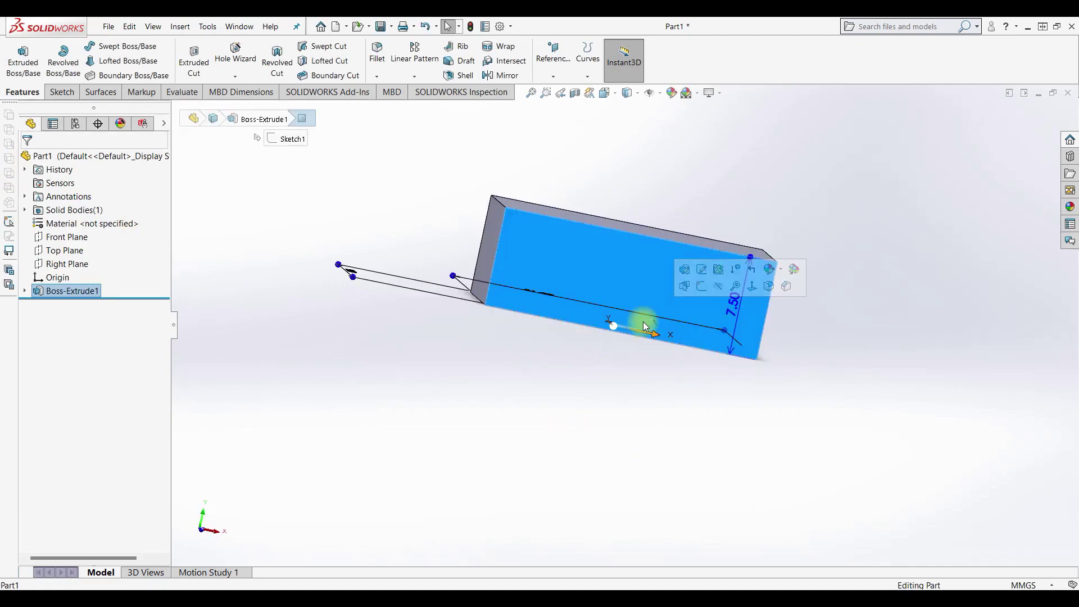
click(695, 287)
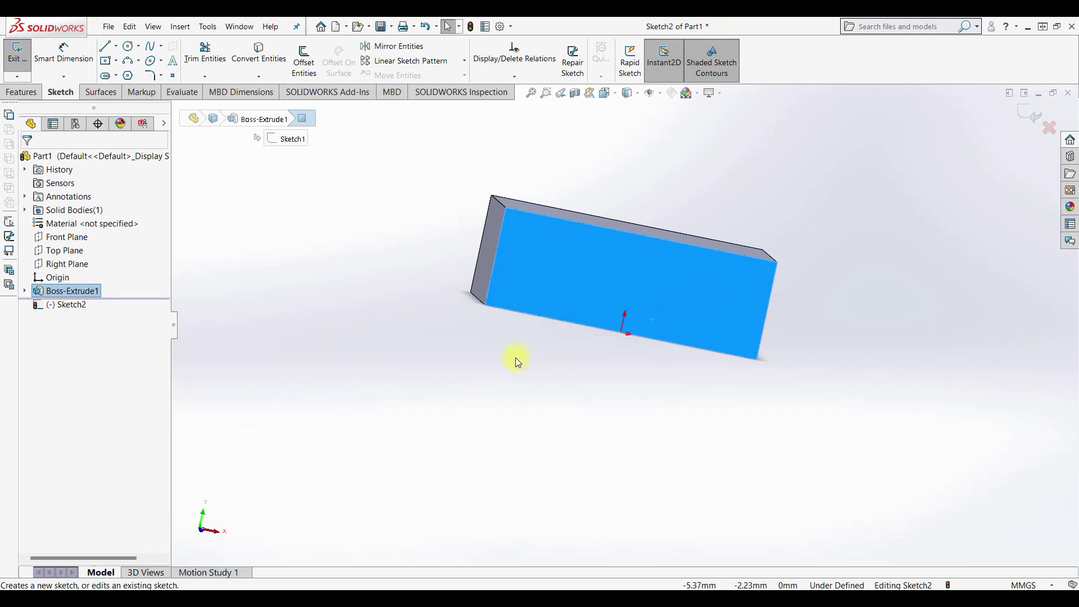
click(494, 371)
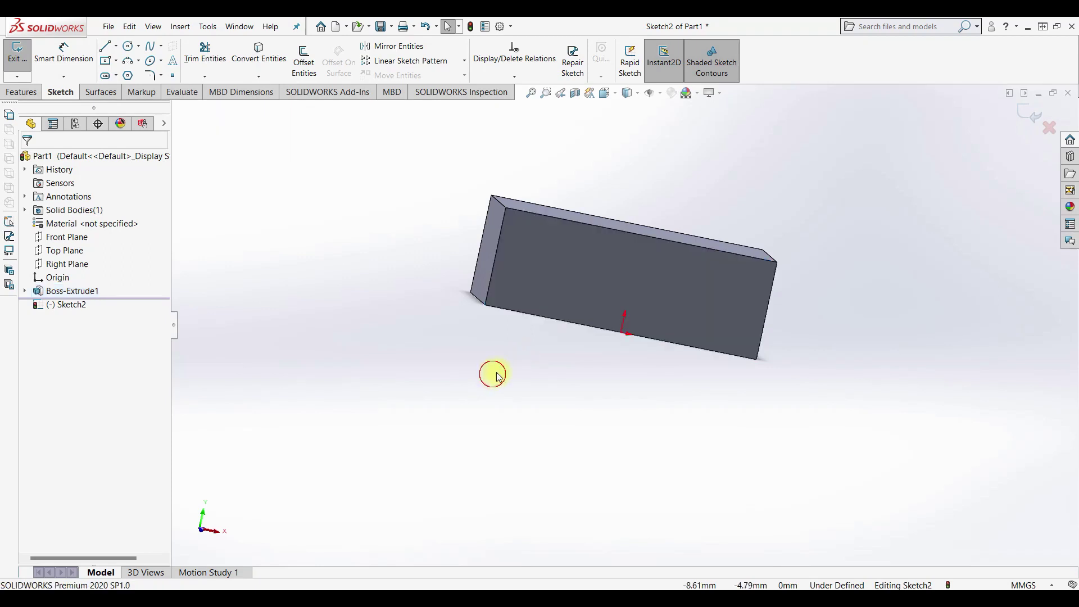
key(ctrl+8)
click(580, 324)
Draw an Ø8 mm circle centred on the origin.
click(131, 48)
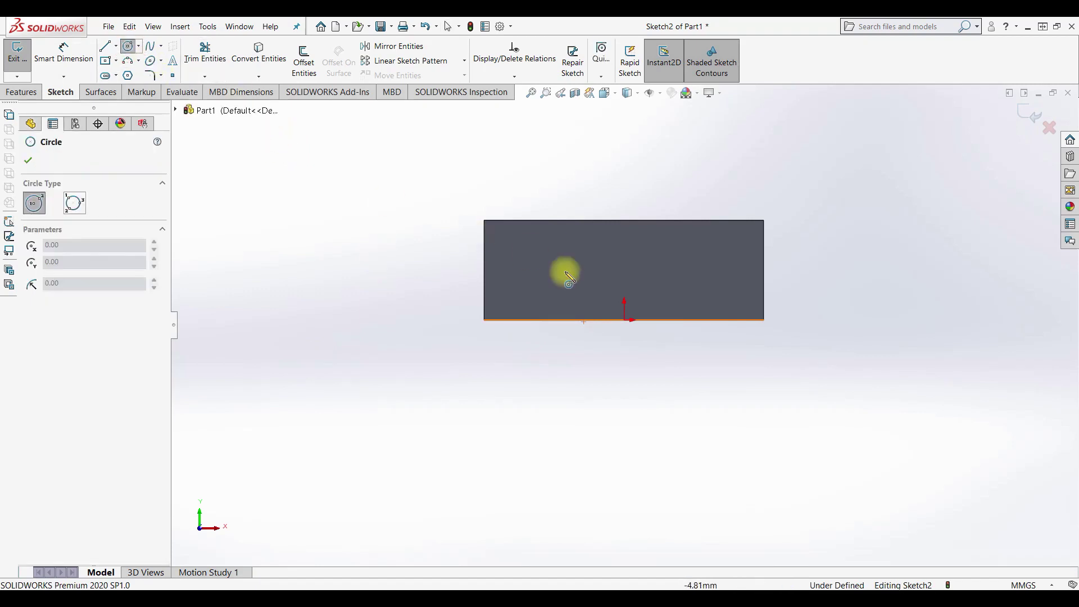
click(624, 320)
click(566, 302)
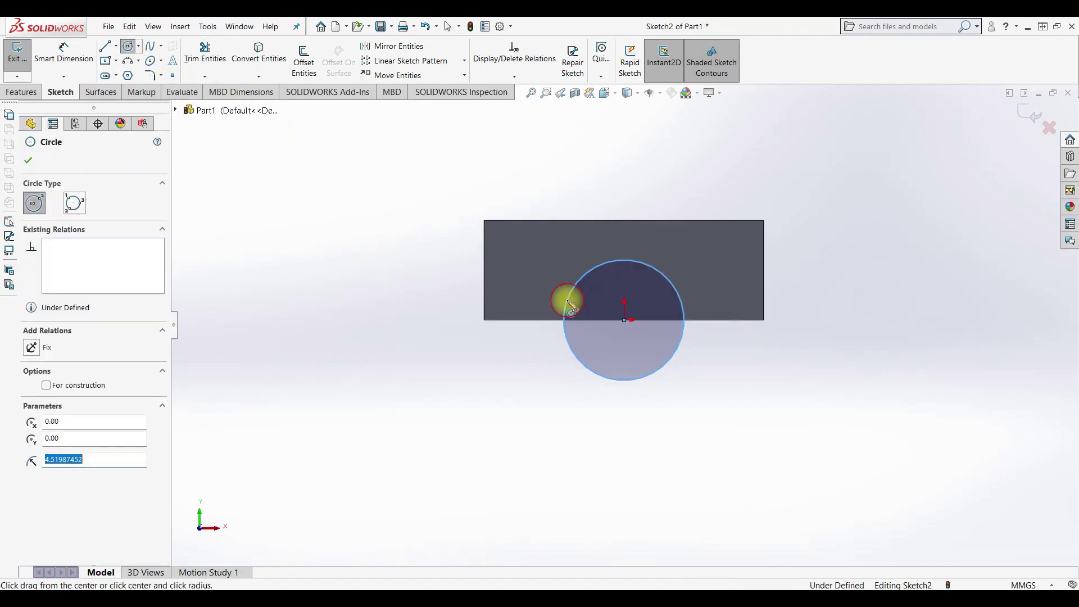
click(65, 50)
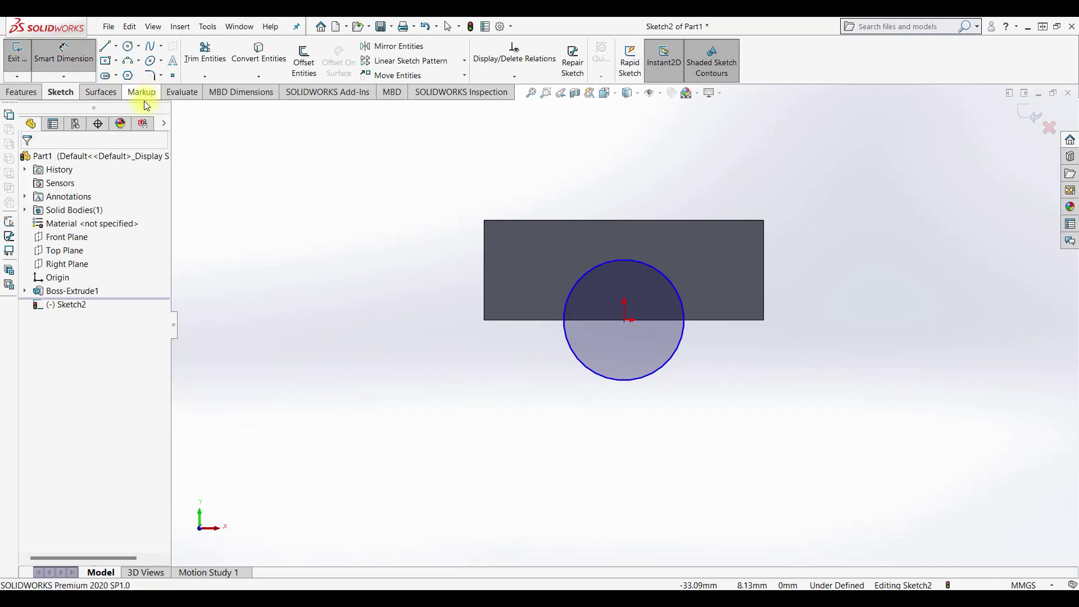
click(641, 265)
click(867, 337)
text(8)
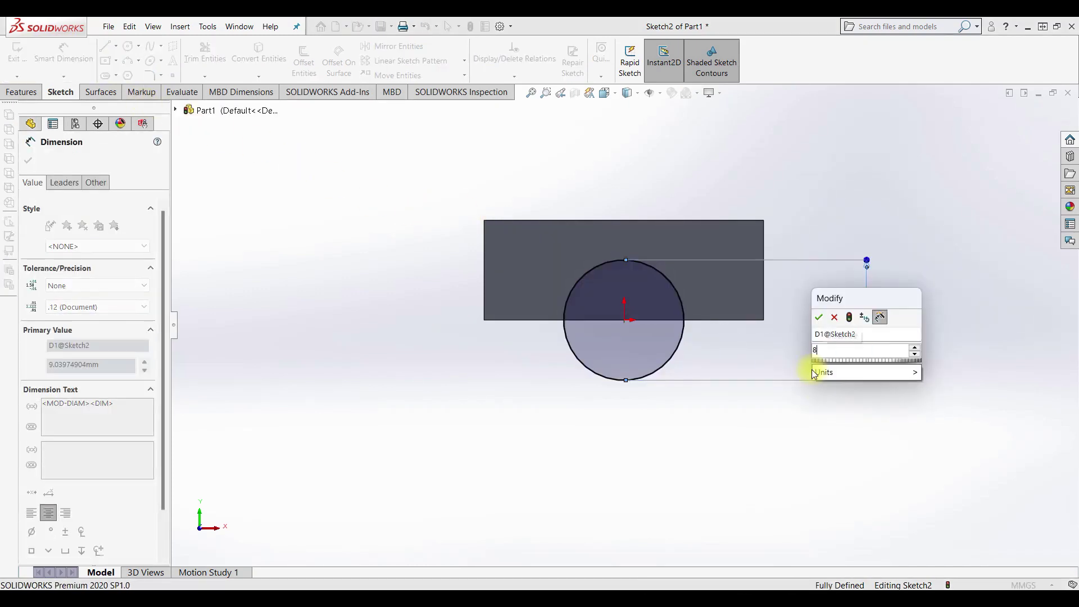
key(Return)
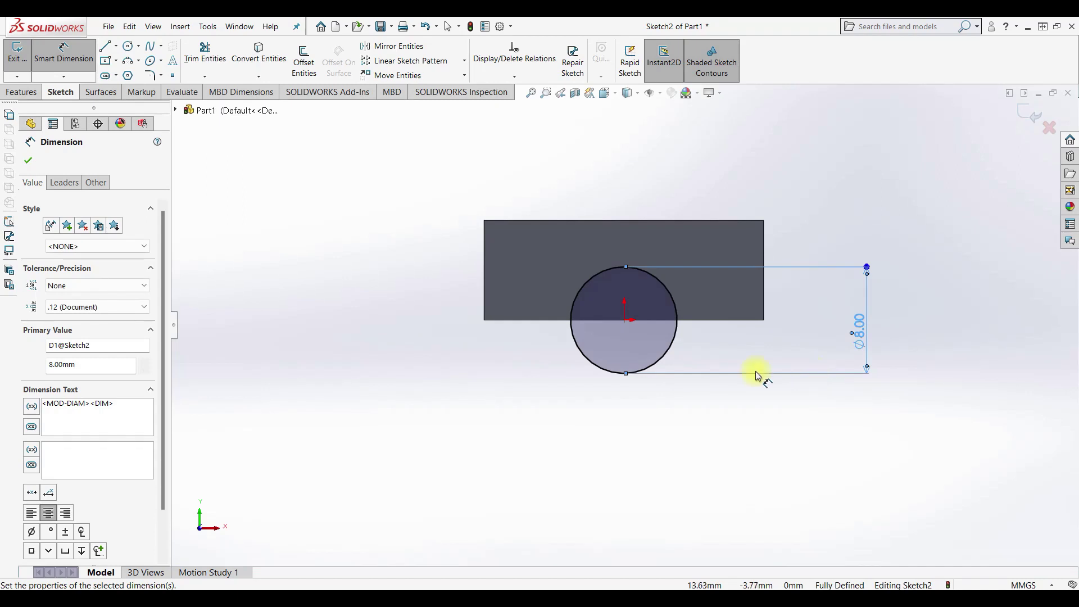
Cut the Ø8 mm circle Through All as Cut-Extrude1.
click(25, 70)
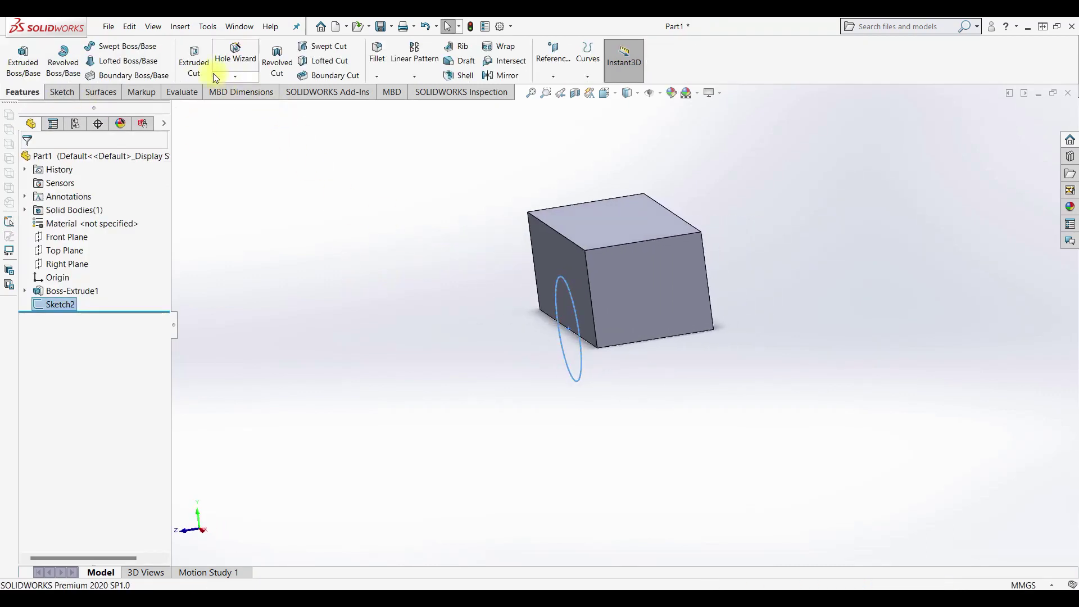
click(194, 62)
click(97, 238)
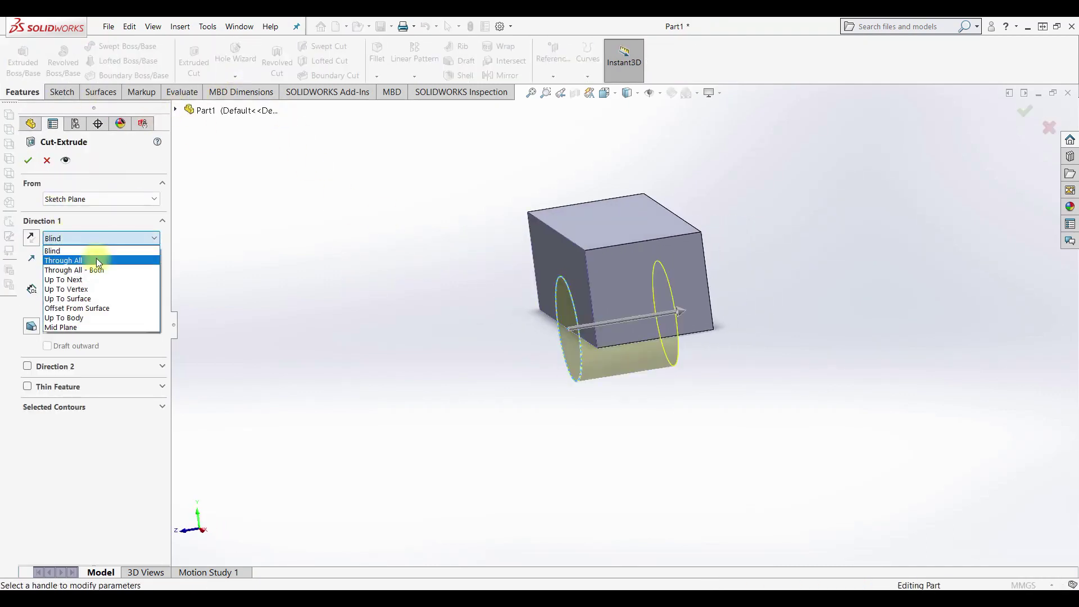
click(96, 260)
click(27, 160)
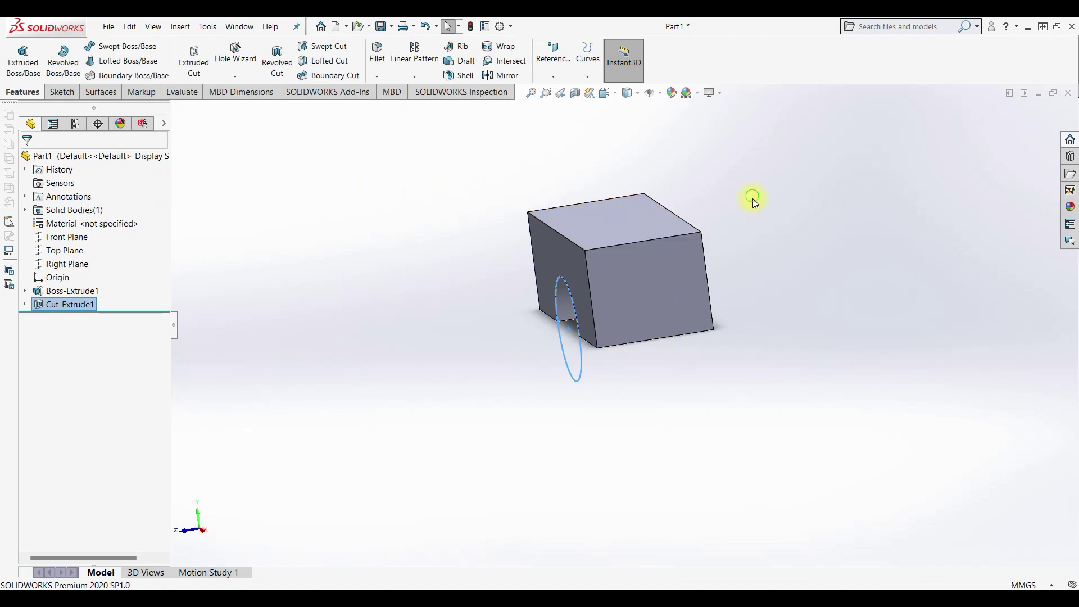
middle_drag(752, 196, 732, 267)
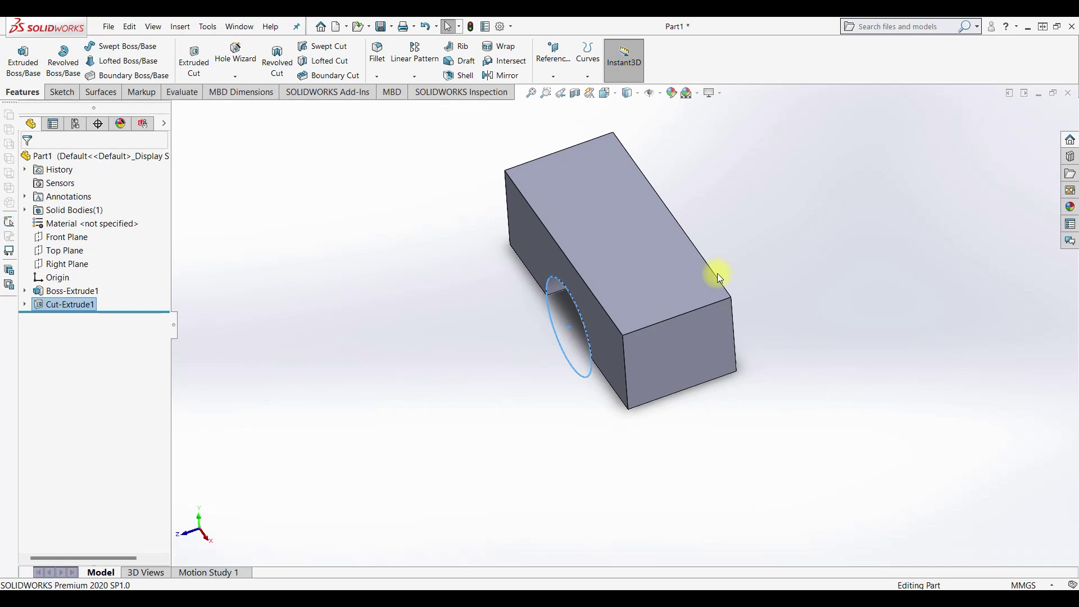
Sketch a 9 mm diameter circle at the origin on the block's top face.
click(648, 259)
click(699, 226)
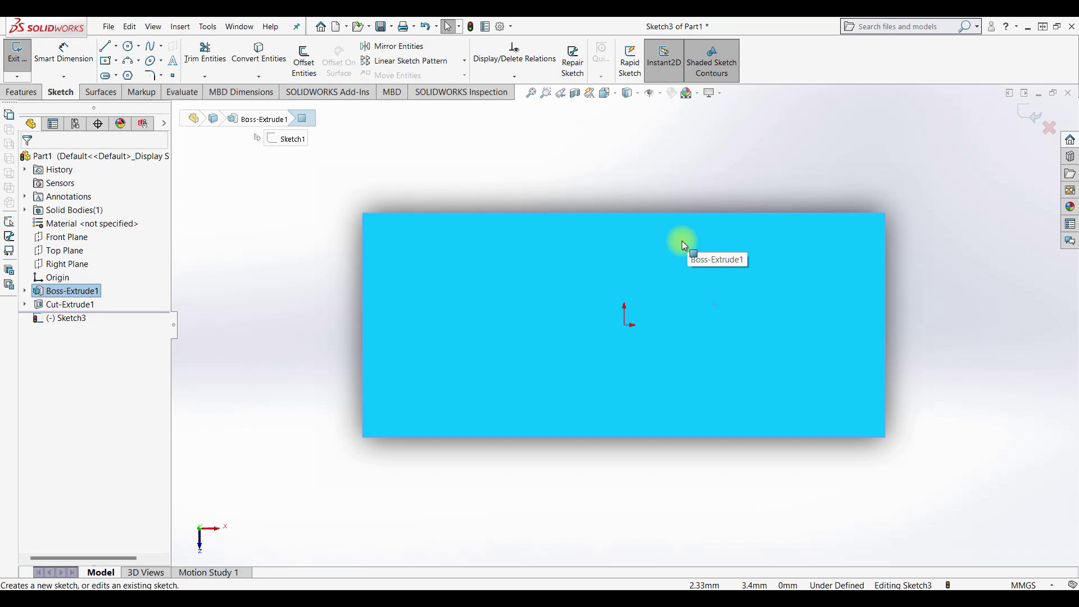
click(125, 49)
click(625, 324)
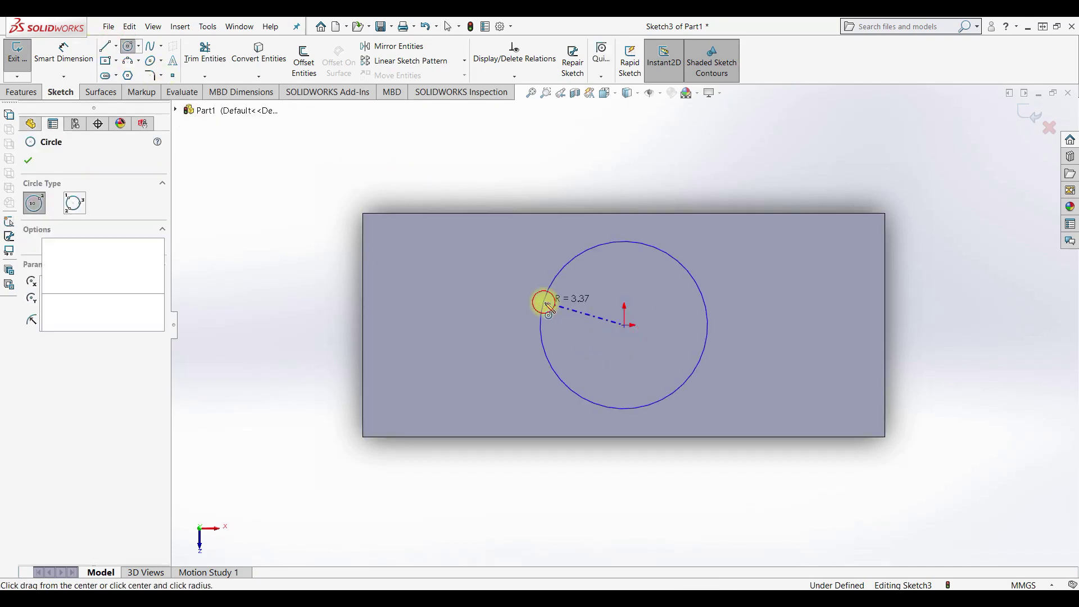
click(548, 308)
click(63, 54)
click(671, 260)
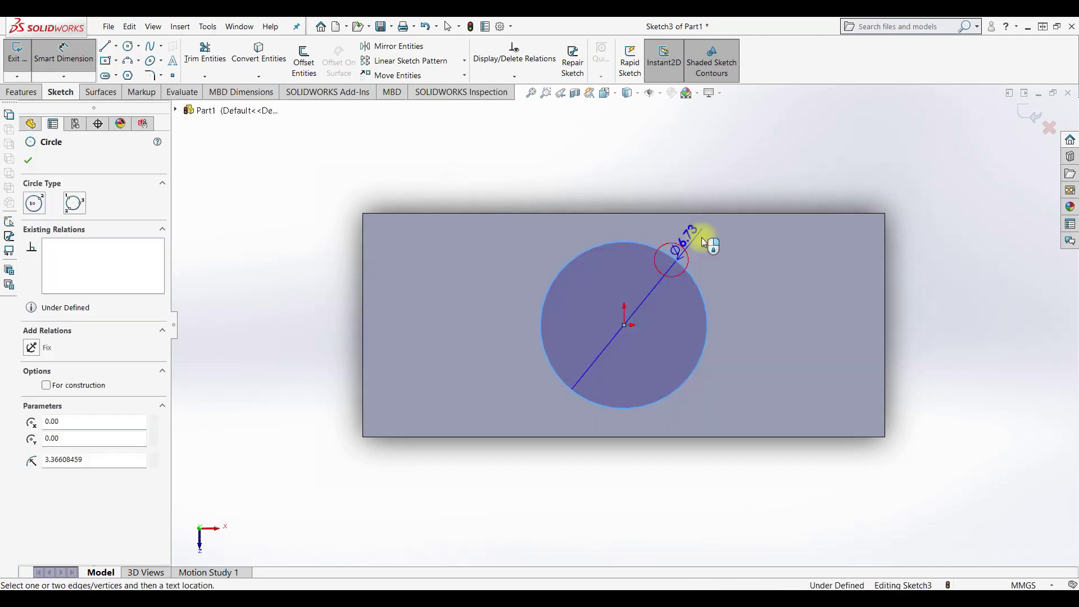
click(703, 242)
text(9)
key(Return)
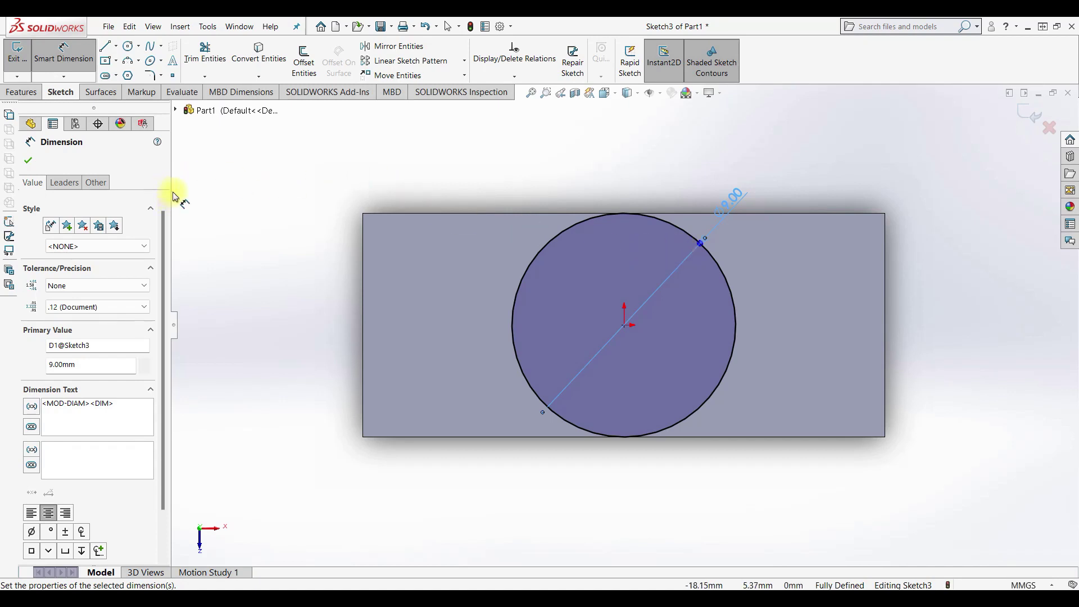
Extrude the circle 4.5 mm into a cylinder boss.
click(17, 53)
click(22, 59)
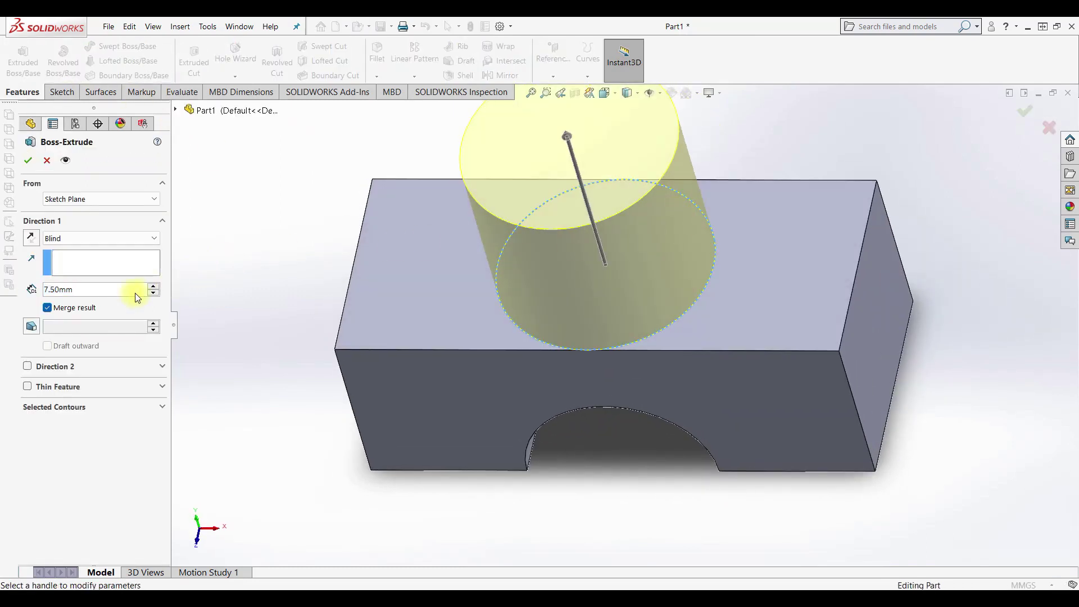
drag(121, 290, 43, 289)
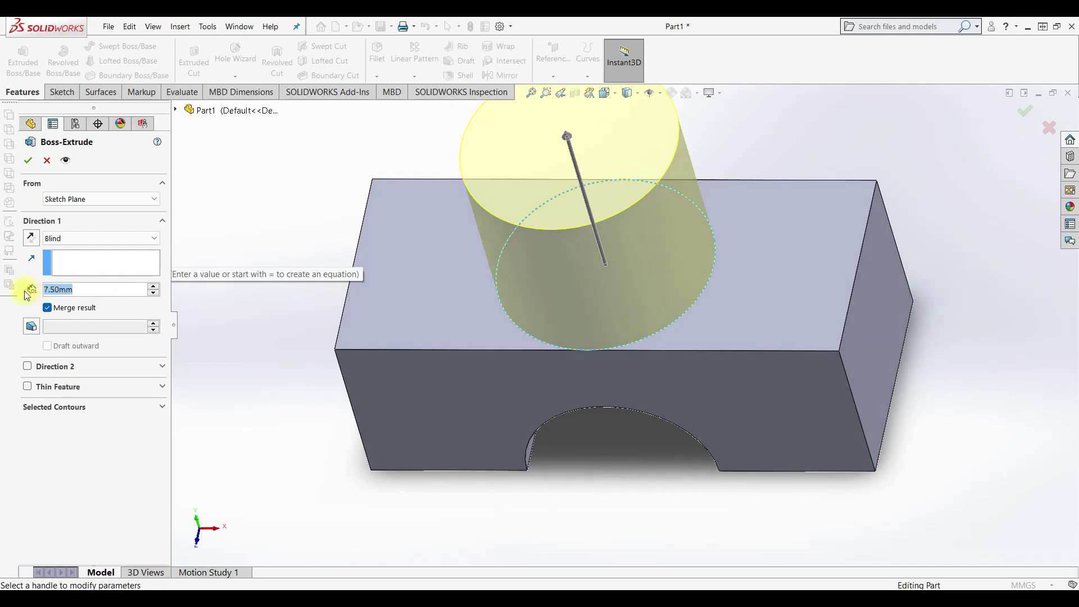
text(4.5mil)
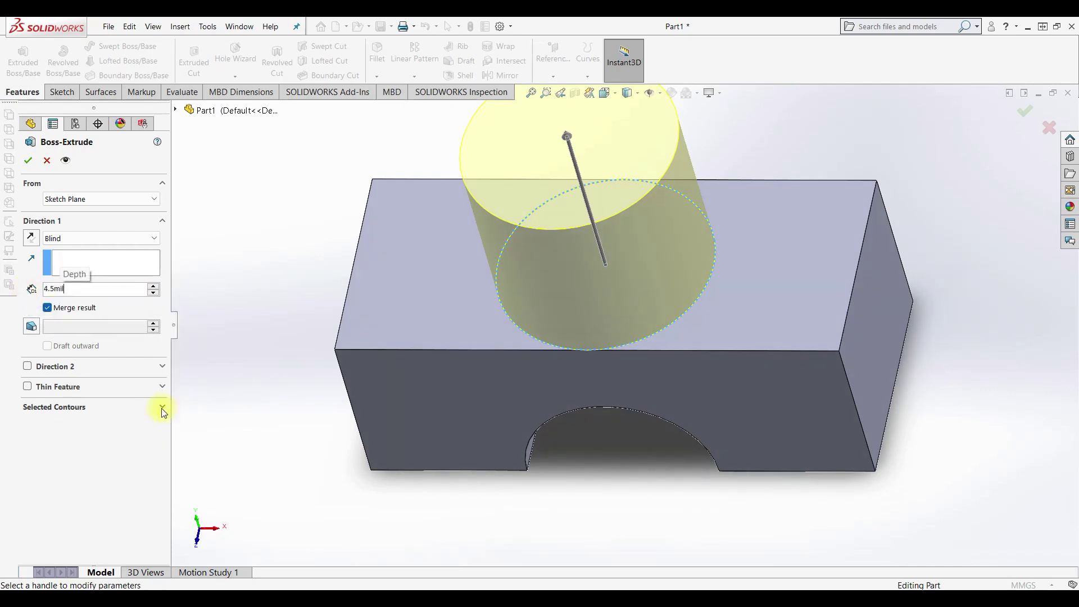
key(BackSpace)
key(BackSpace)
key(BackSpace)
key(Return)
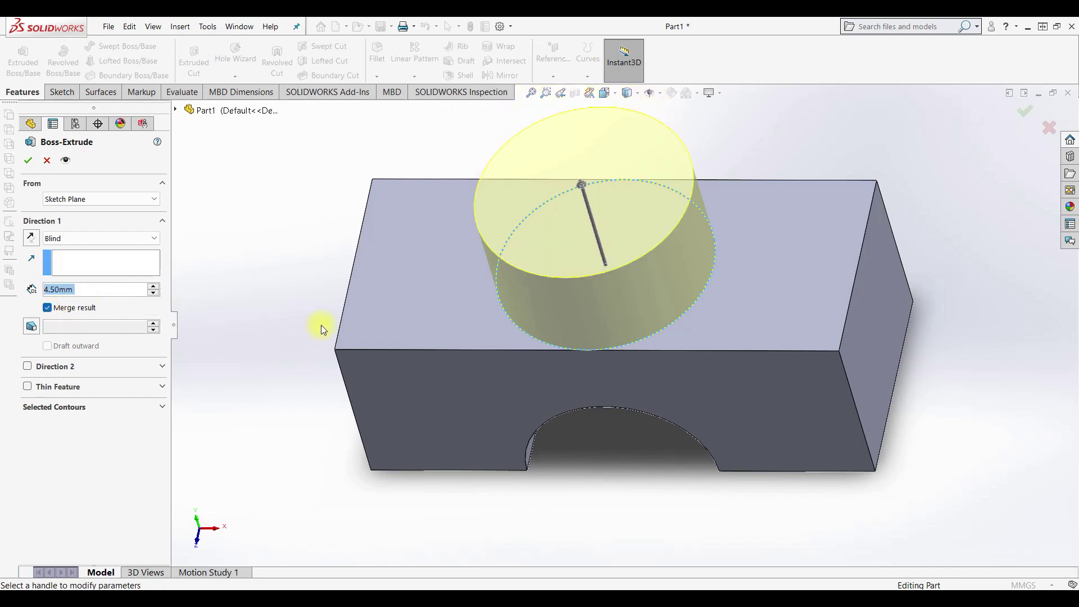
click(28, 160)
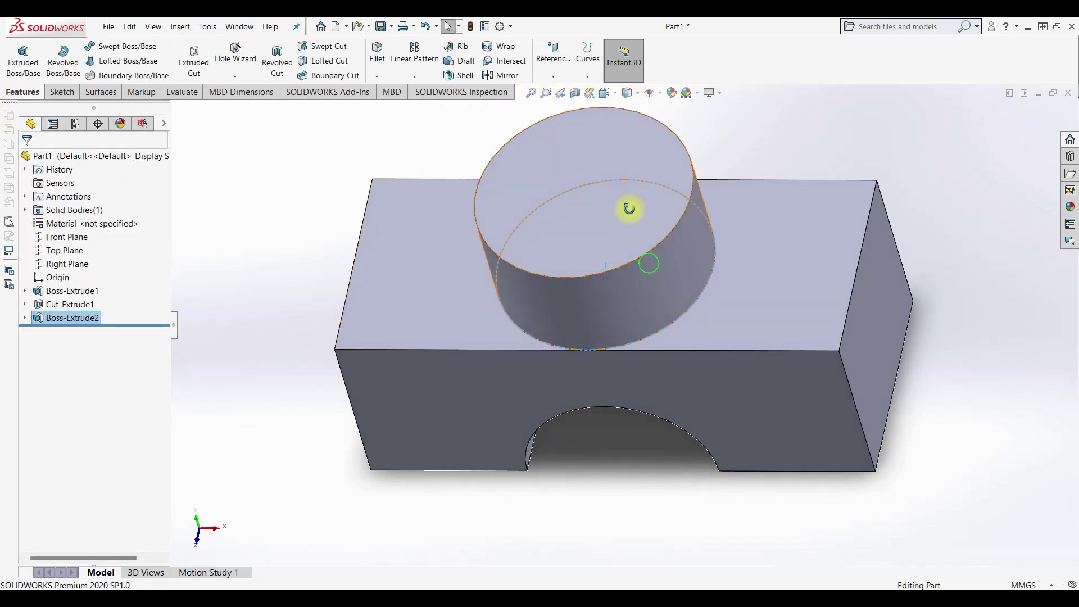
Chamfer the cylinder's top edge at 1 mm.
middle_drag(631, 210, 581, 233)
click(377, 76)
click(381, 105)
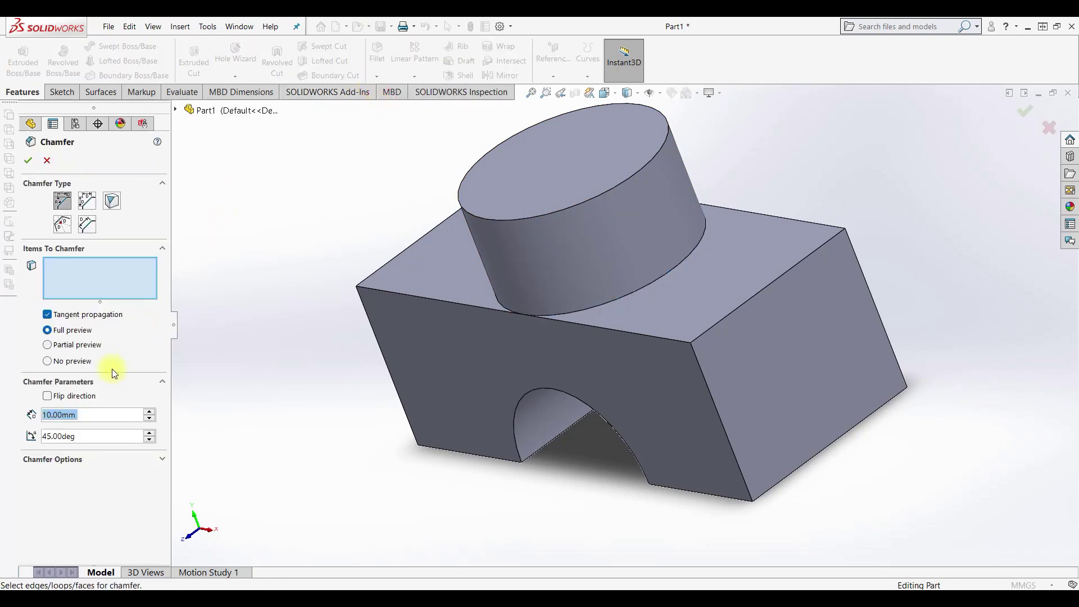
text(1)
click(606, 192)
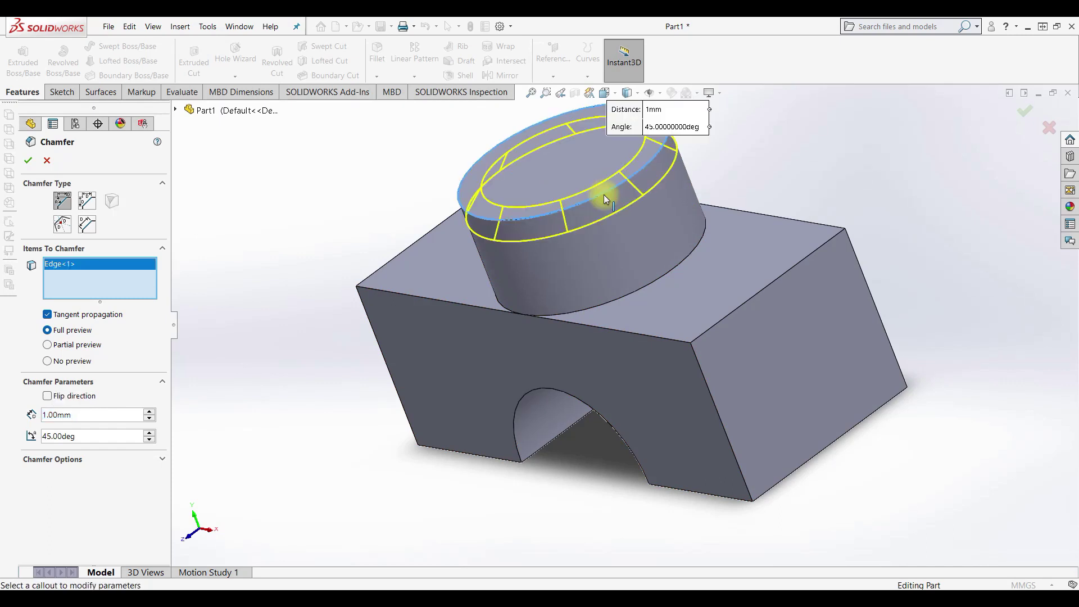
key(Return)
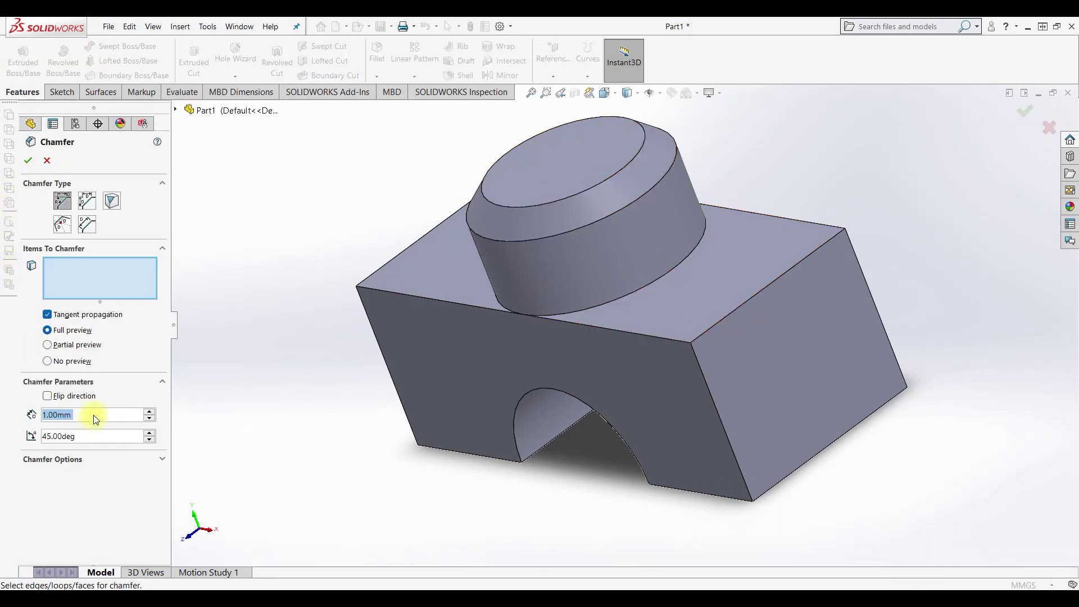
text(0.5)
key(Return)
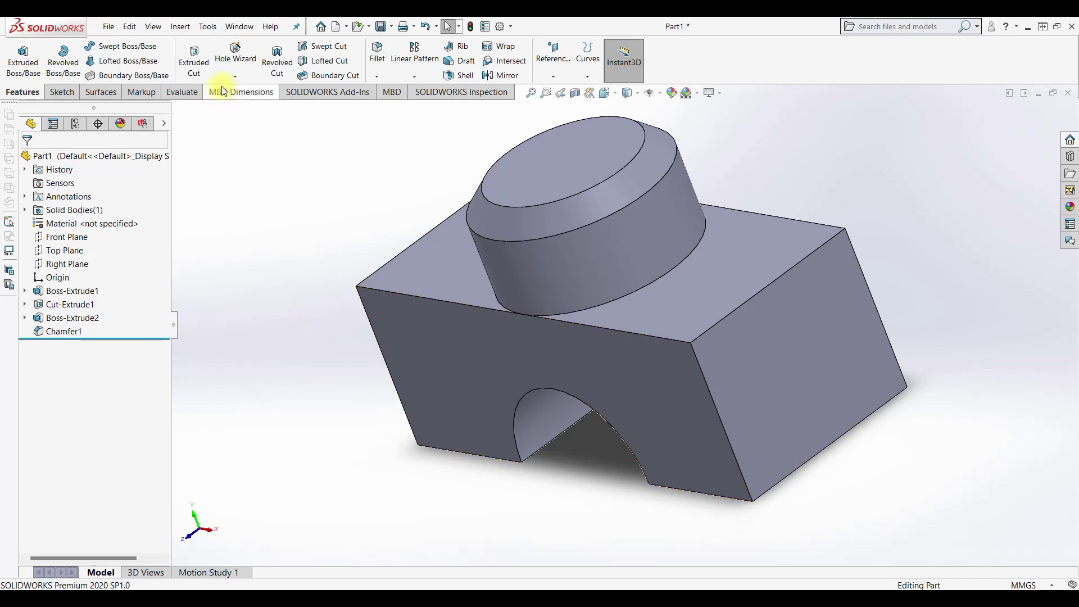
Round the block's four vertical corner edges with 2 mm fillets.
click(377, 76)
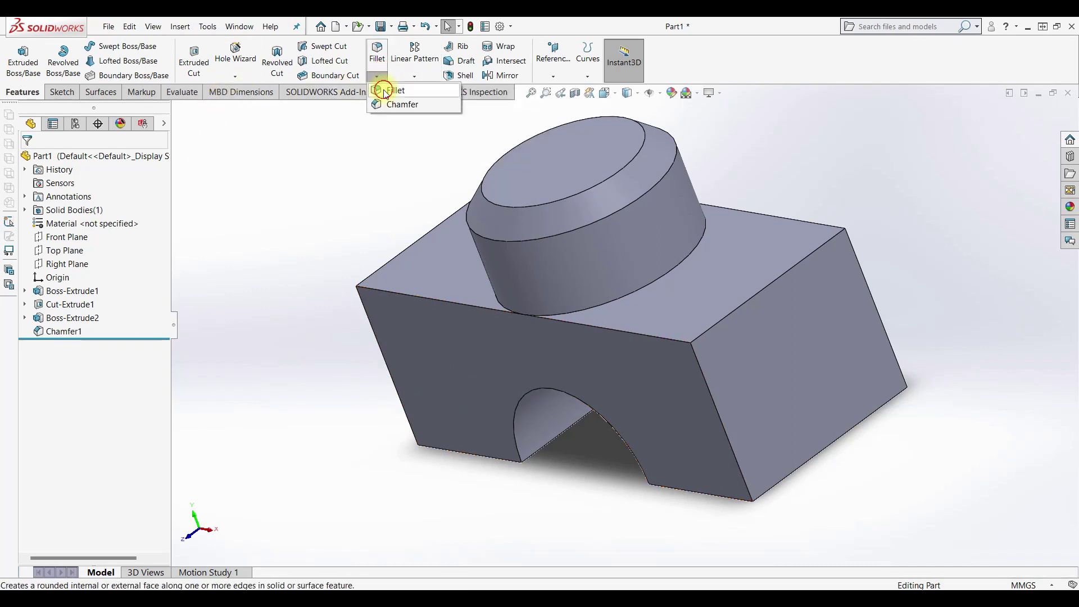
click(382, 86)
text(2)
key(Return)
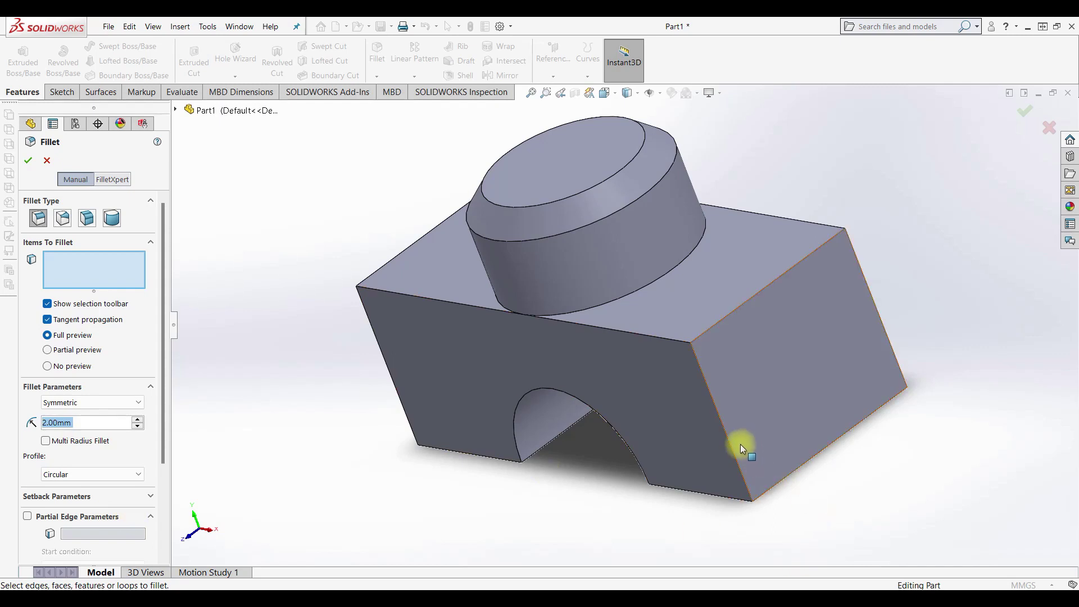
click(736, 462)
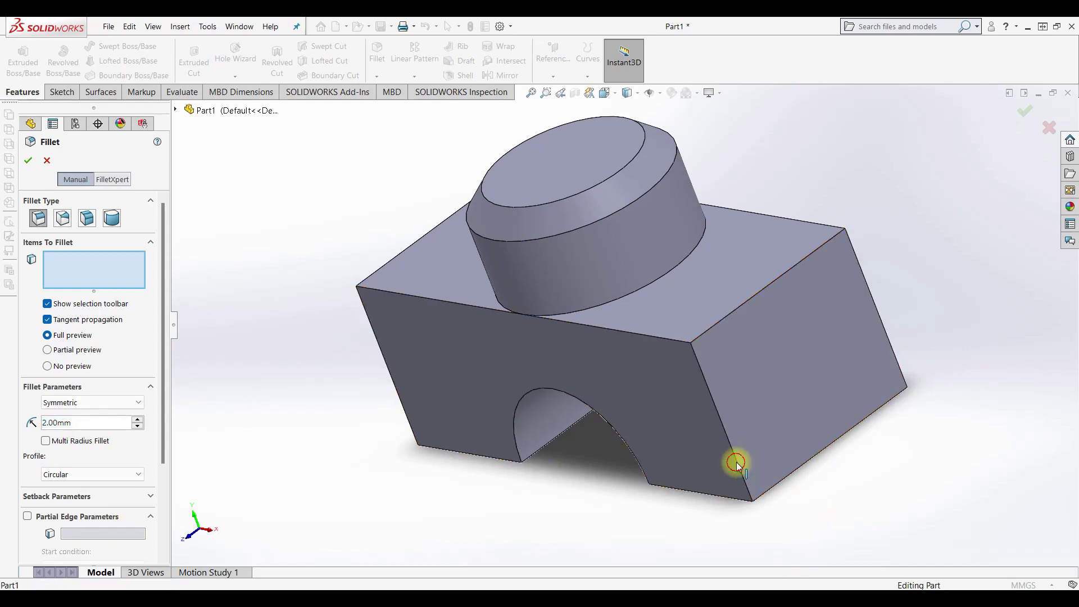
click(882, 325)
middle_drag(870, 335, 487, 388)
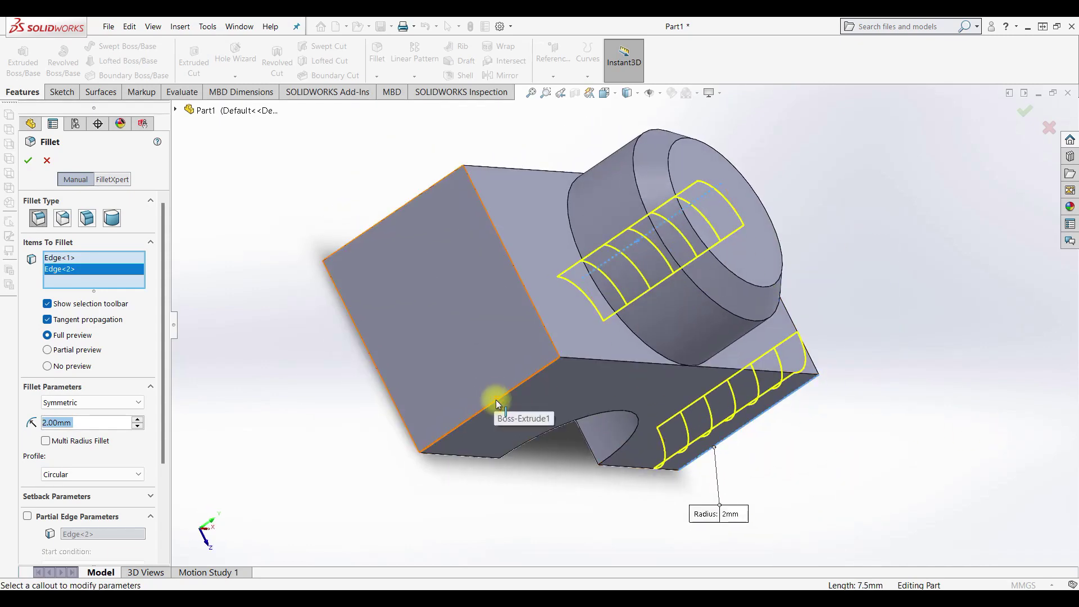
click(495, 399)
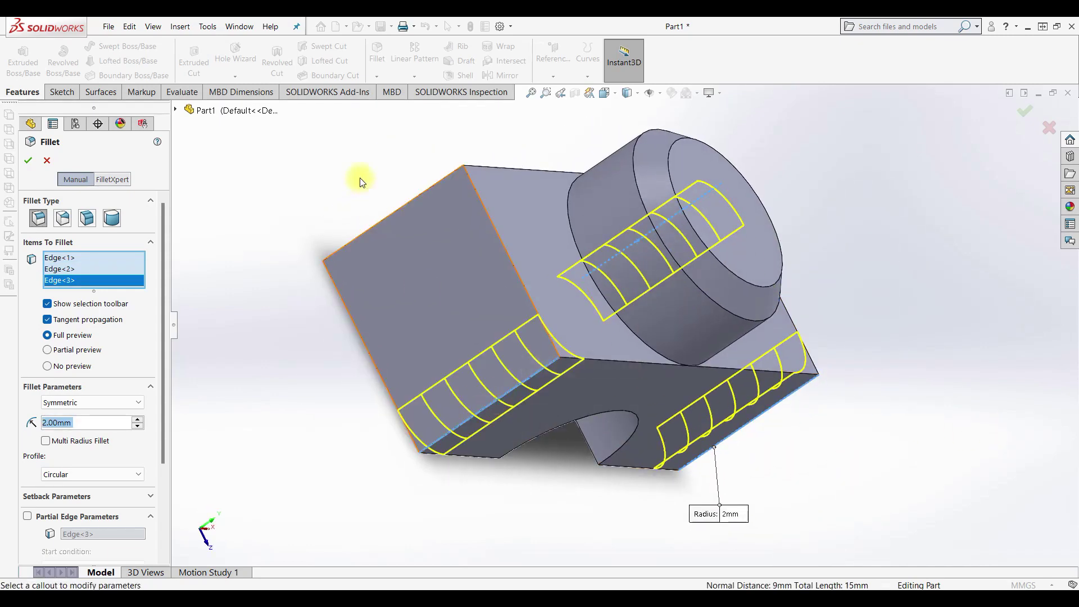
click(401, 208)
click(27, 160)
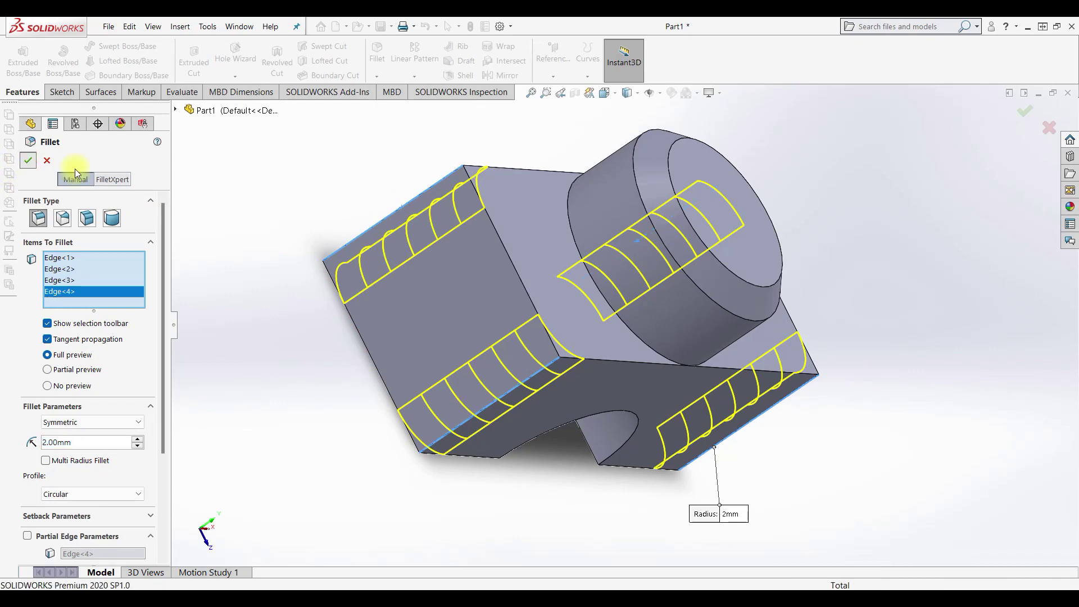
middle_drag(329, 280, 227, 180)
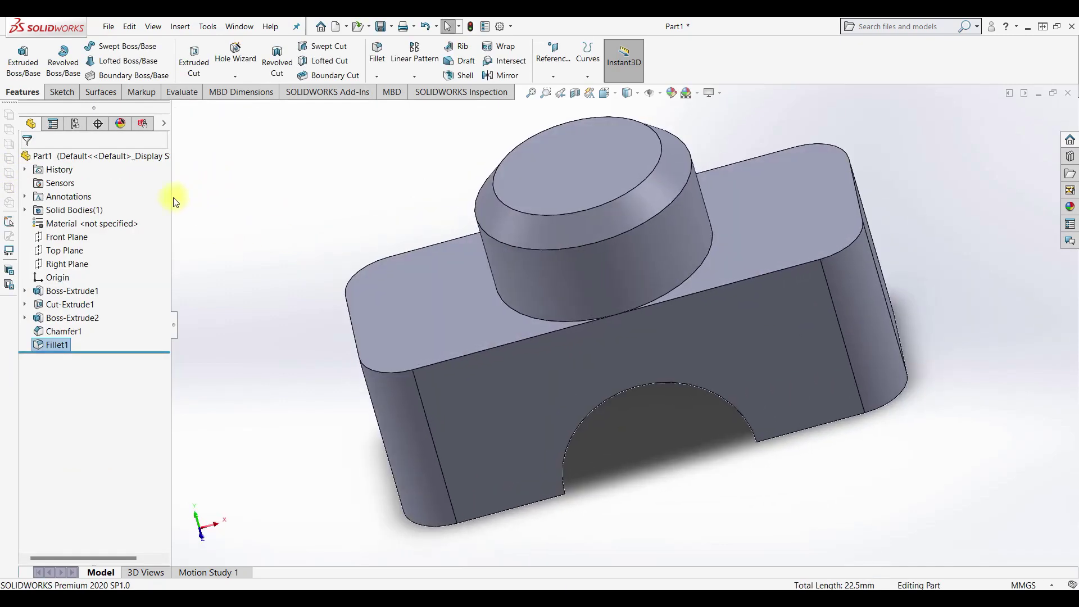
click(375, 77)
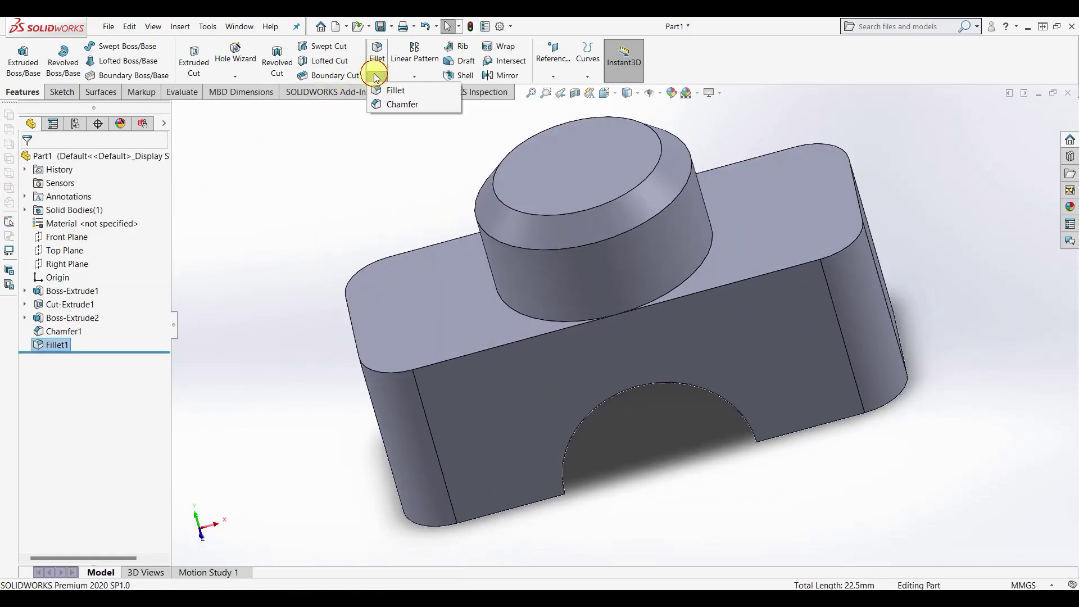
Chamfer the block's top outline edge at 1 mm, then undo it.
click(387, 105)
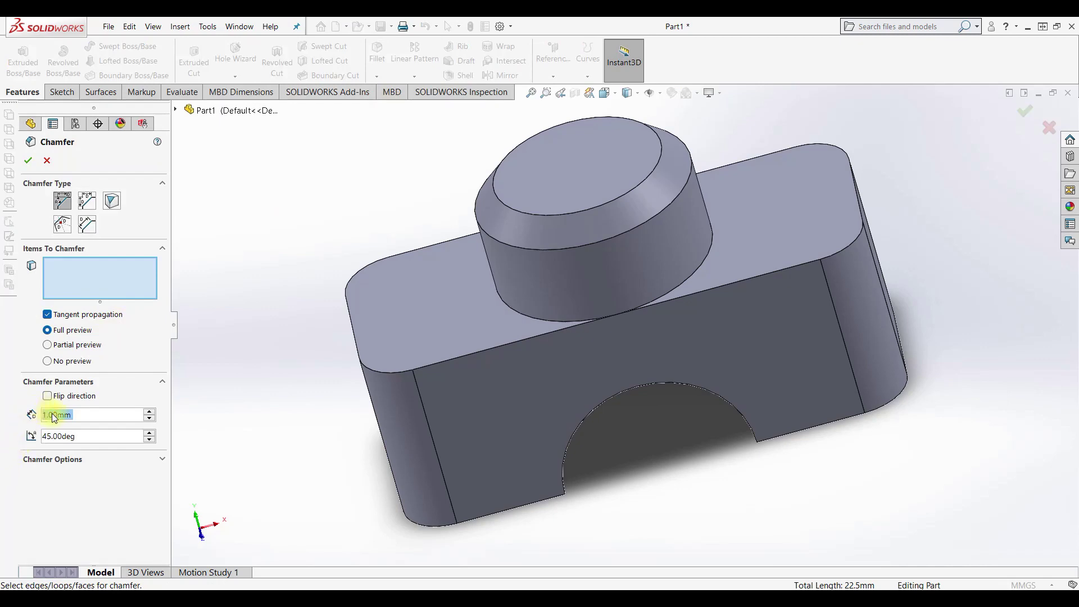
click(352, 330)
mouse_move(351, 343)
middle_down()
mouse_move(443, 277)
mouse_move(381, 308)
mouse_move(260, 309)
middle_up()
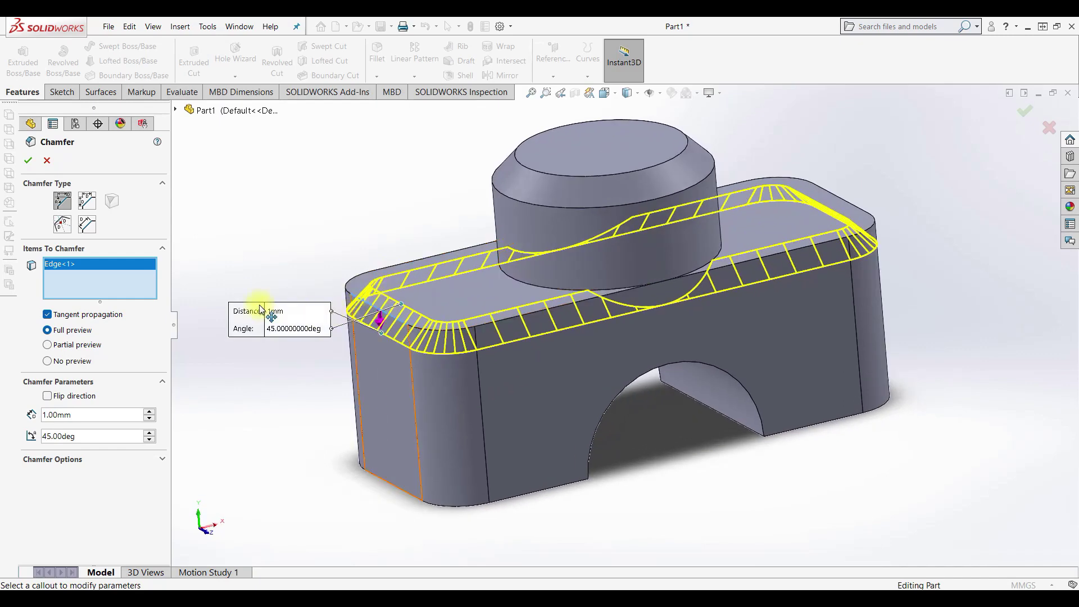
click(31, 162)
mouse_move(496, 344)
middle_down()
mouse_move(572, 311)
mouse_move(507, 360)
middle_up()
key(ctrl+z)
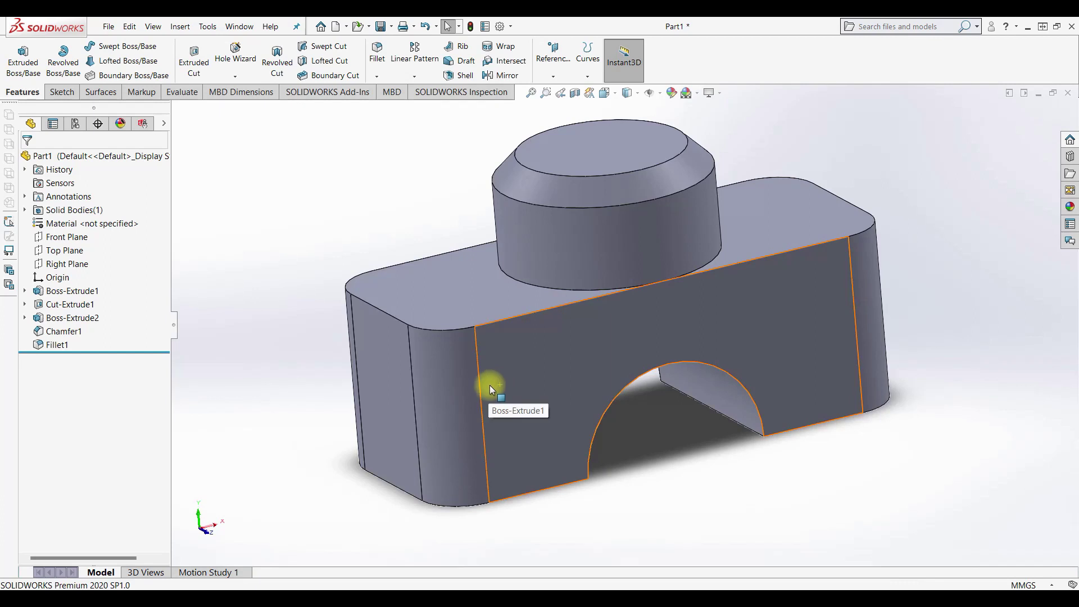
Re-chamfer the block's top outline edge at 0.5 mm as Chamfer3.
click(379, 76)
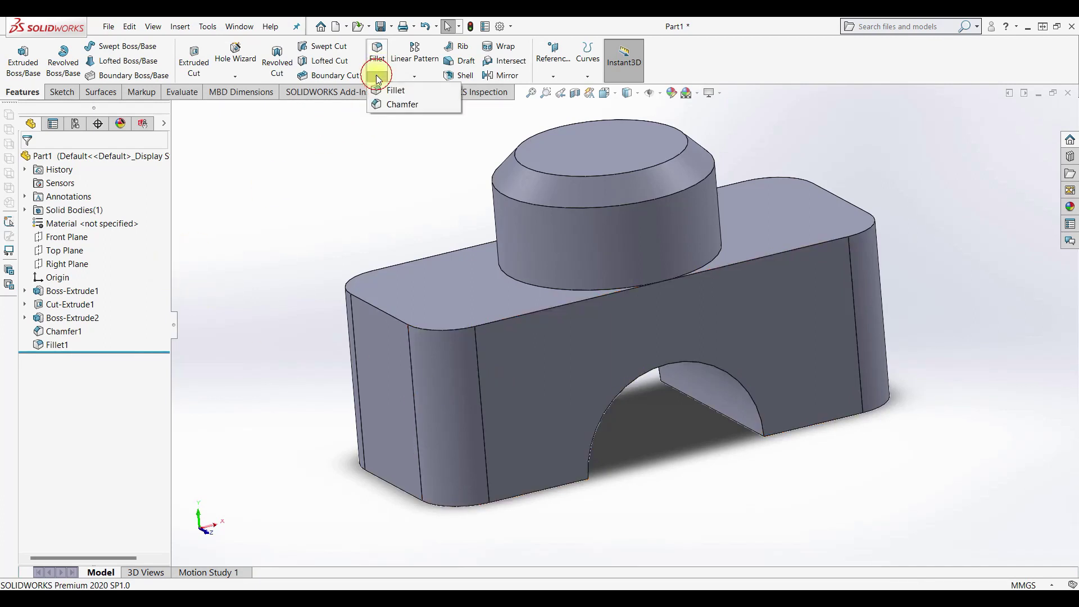
click(379, 103)
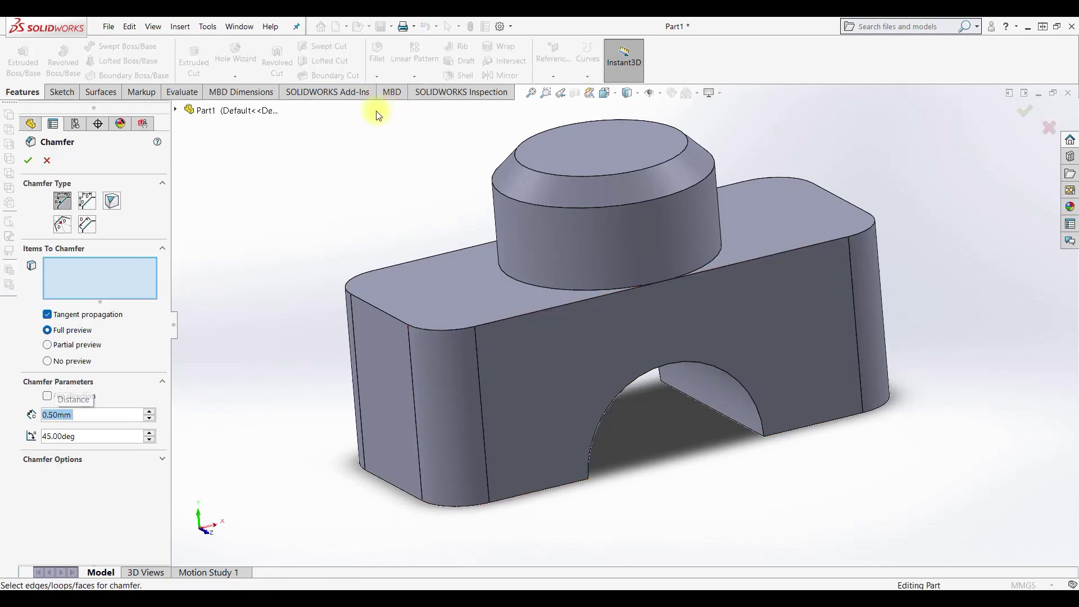
click(386, 311)
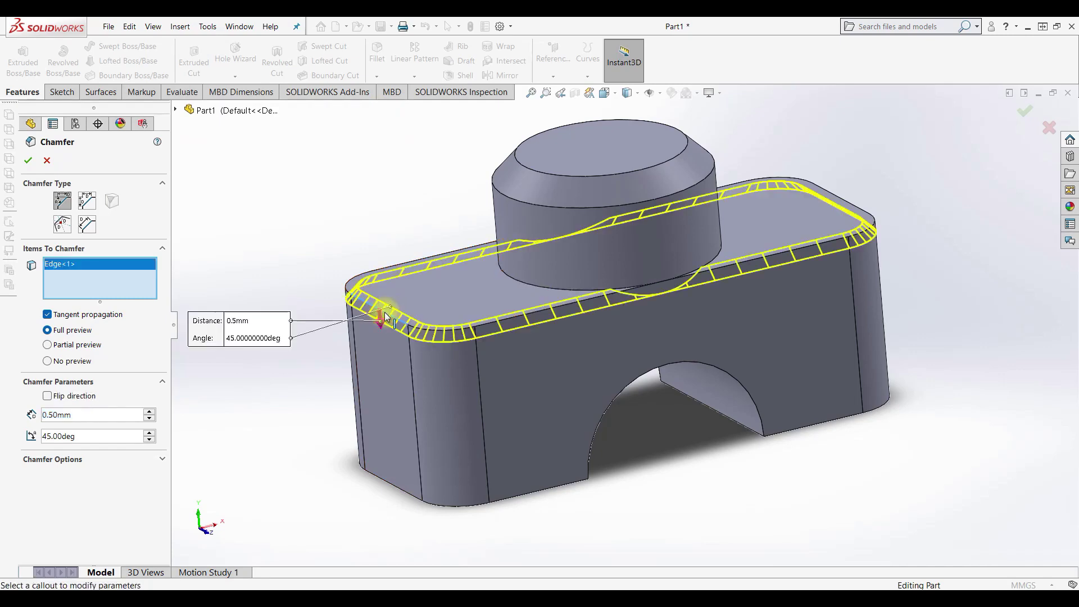
click(27, 158)
mouse_move(820, 361)
middle_down()
mouse_move(910, 289)
mouse_move(916, 301)
mouse_move(697, 433)
mouse_move(867, 467)
mouse_move(821, 515)
middle_up()
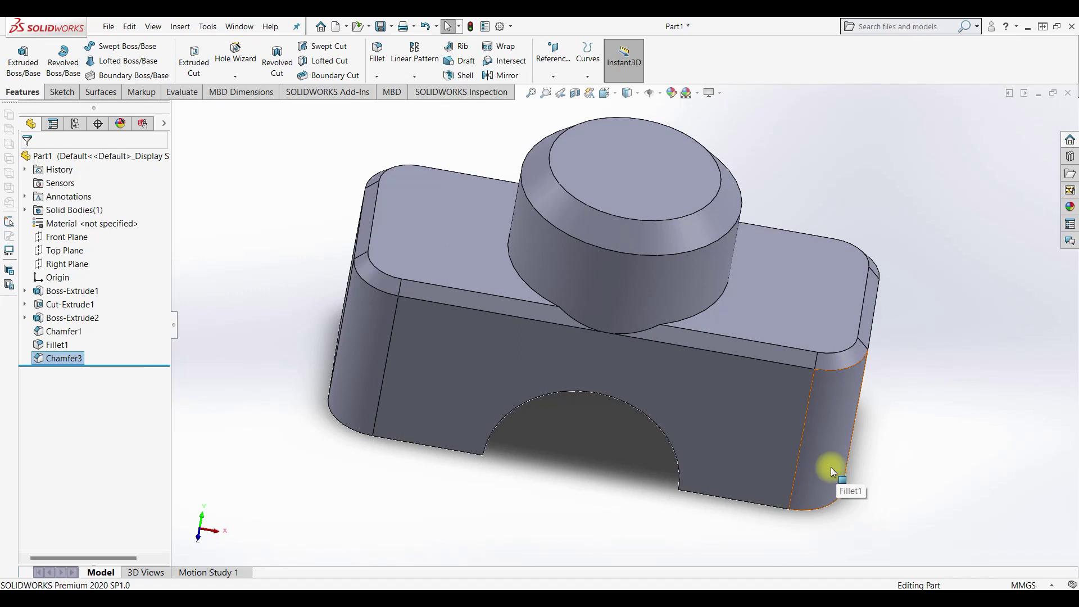
Start a new sketch on the block's top face.
click(796, 317)
click(847, 286)
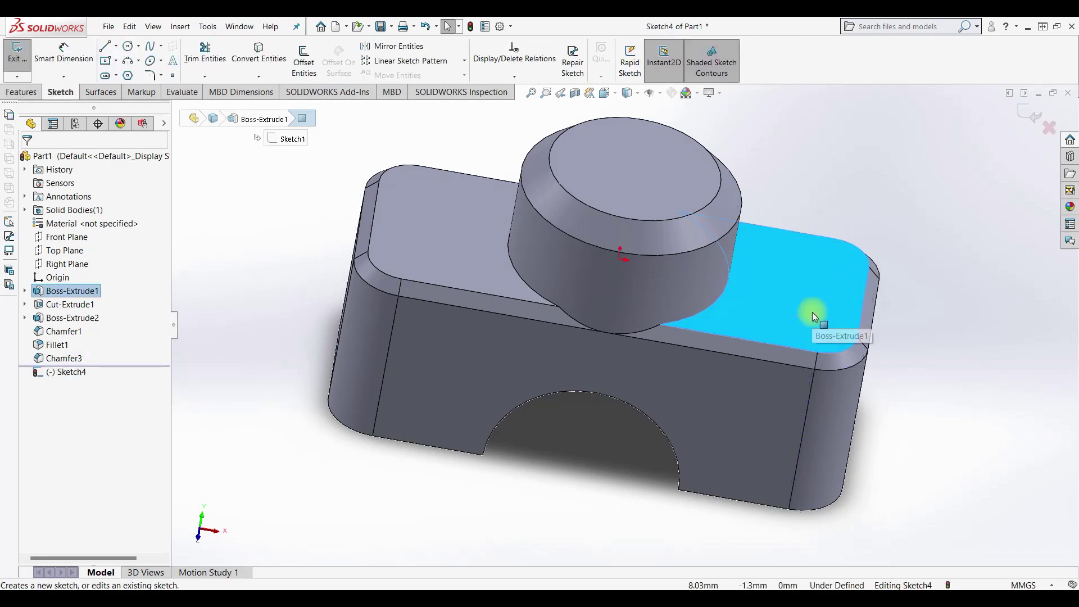
click(128, 46)
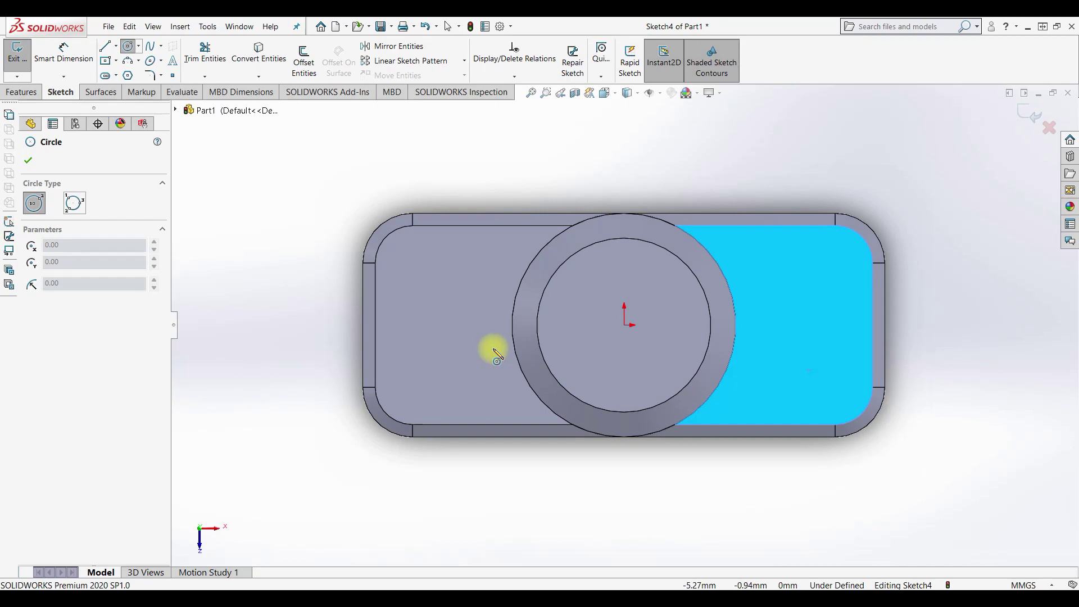
key(Escape)
key(Escape)
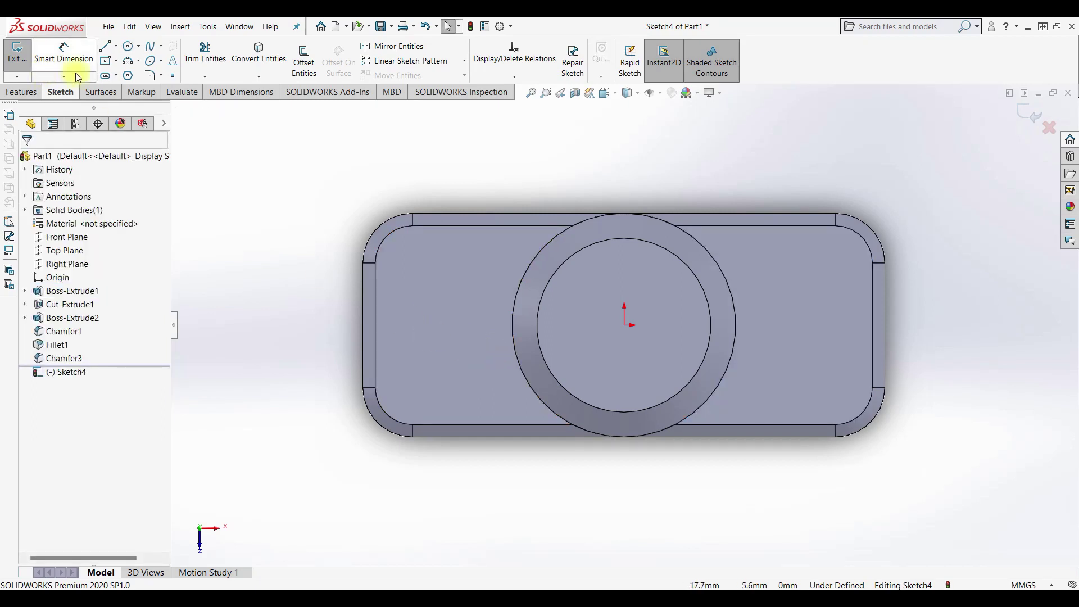
click(128, 45)
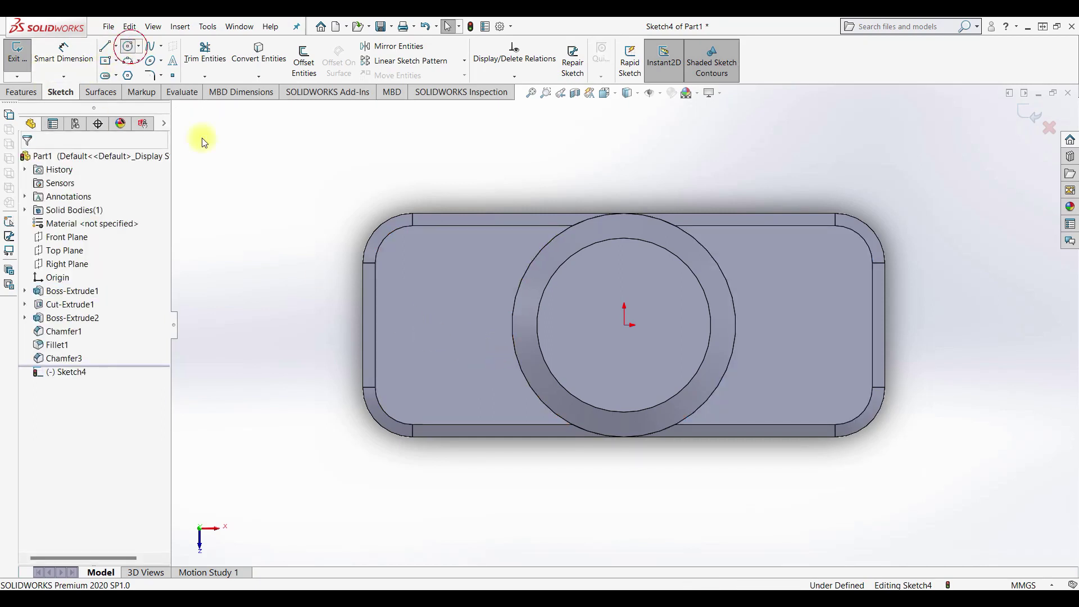
click(444, 327)
key(Escape)
key(Escape)
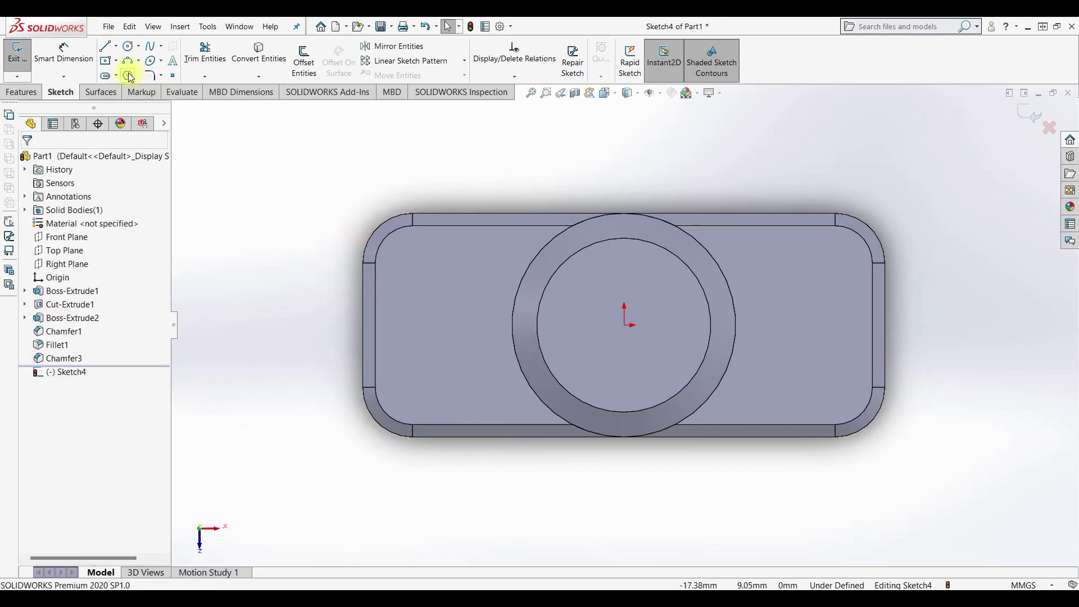
Place three sketch points left of, at and right of the origin, related horizontally.
click(171, 76)
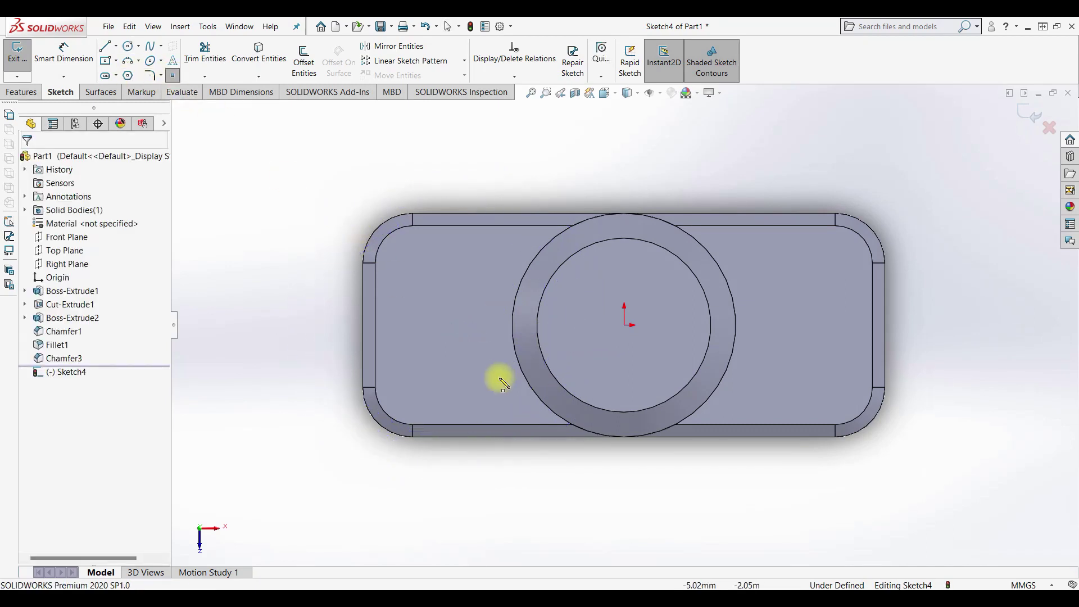
click(443, 325)
click(624, 324)
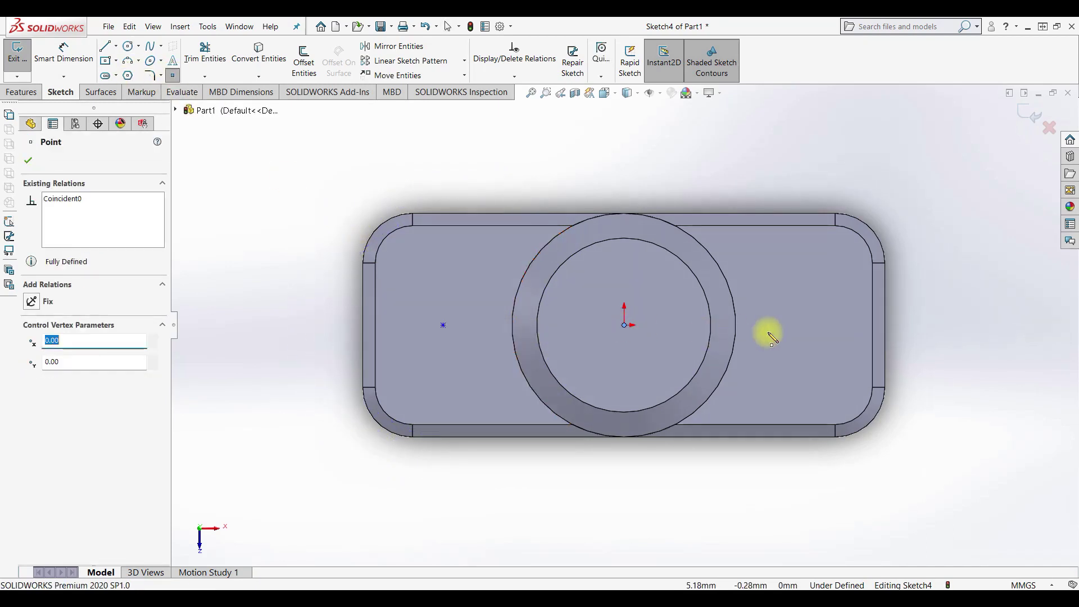
click(838, 325)
key(Escape)
mouse_move(273, 277)
mouse_down()
mouse_move(887, 354)
mouse_move(877, 359)
mouse_up()
click(31, 370)
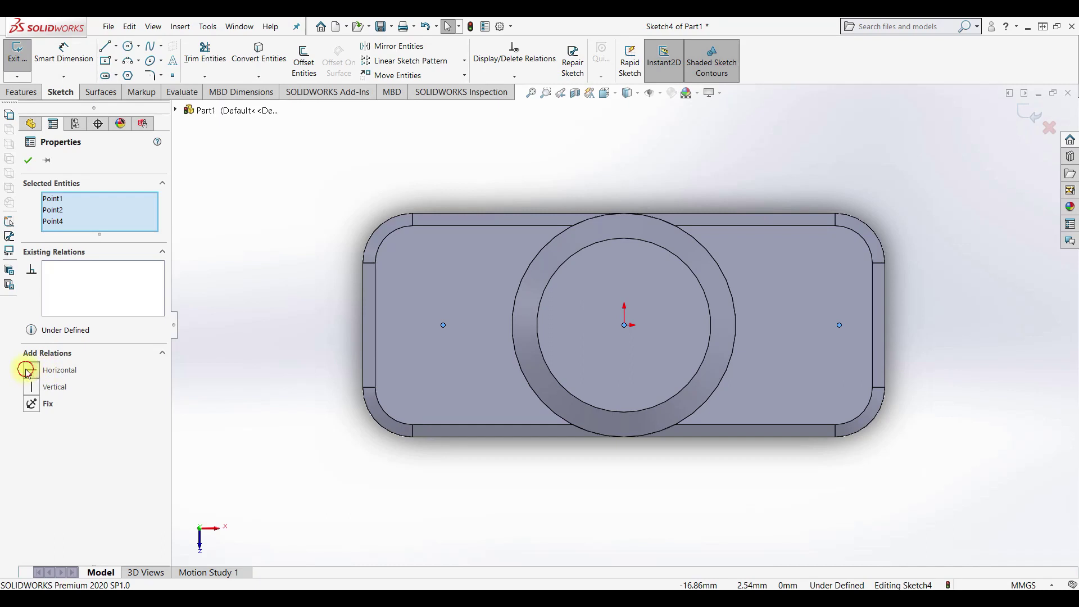
click(220, 358)
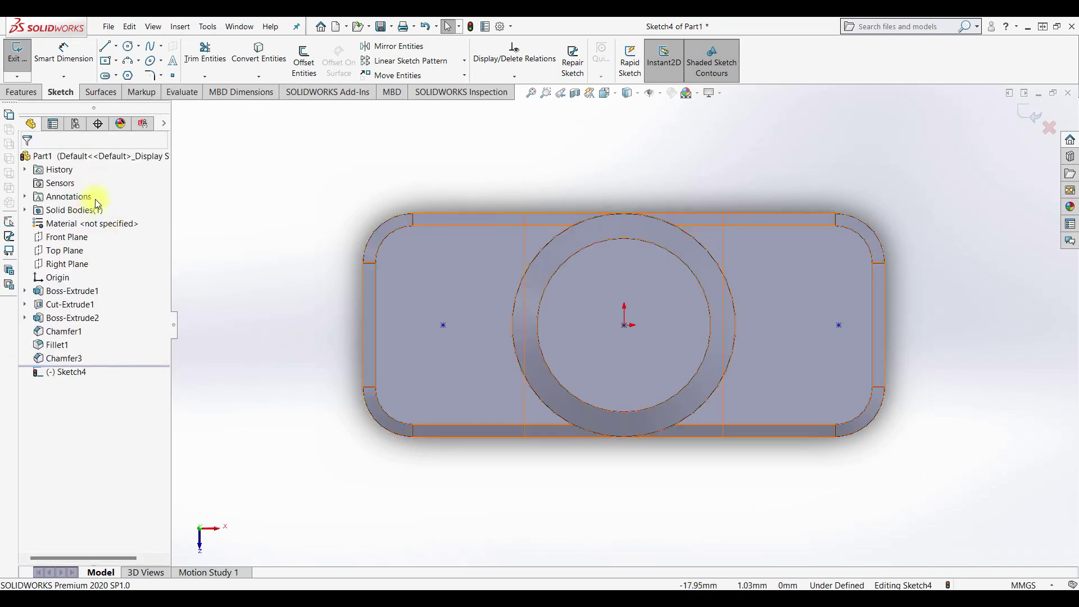
Dimension both outer points 7 mm from the origin and exit the sketch.
click(63, 52)
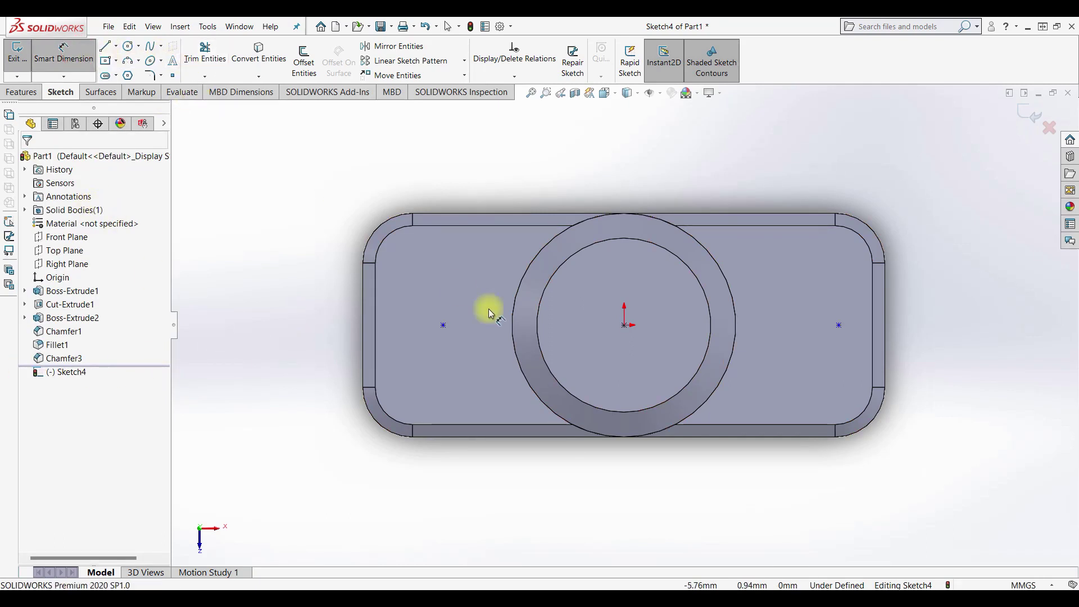
click(444, 326)
click(624, 325)
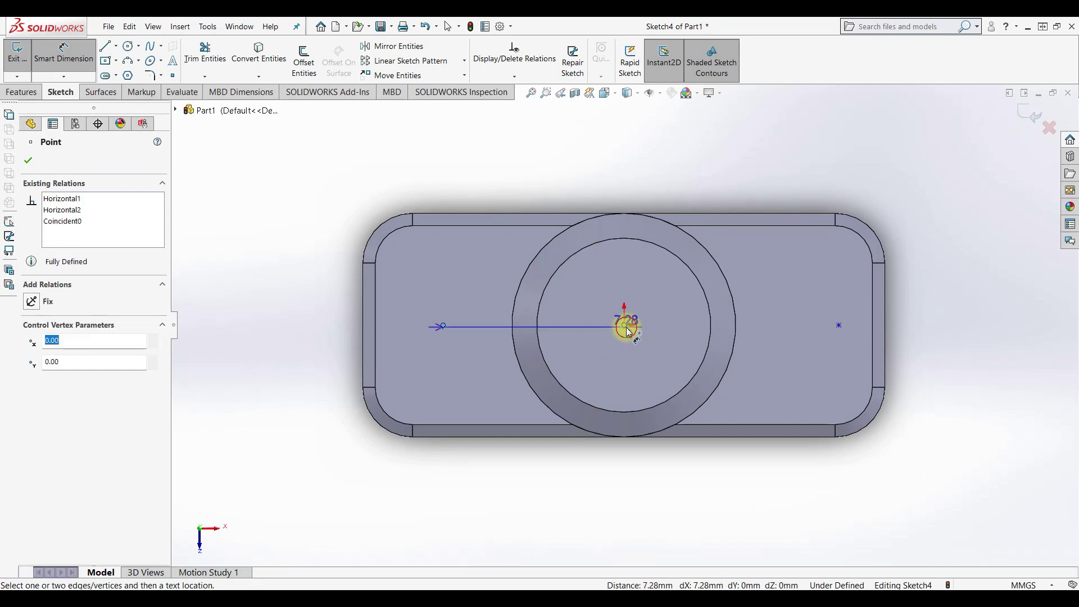
click(522, 508)
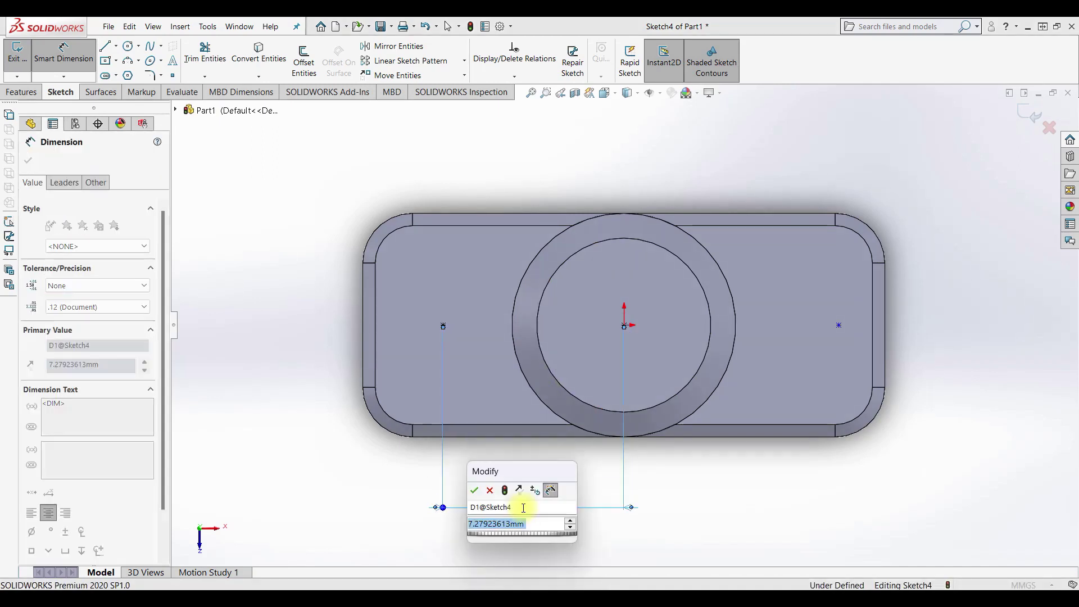
text(7)
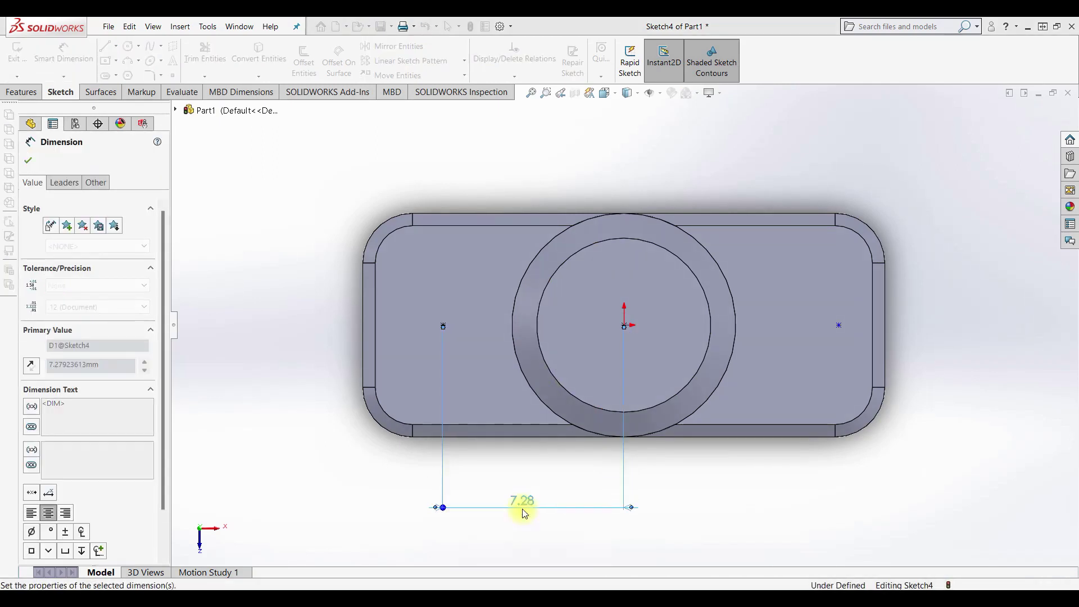
key(Return)
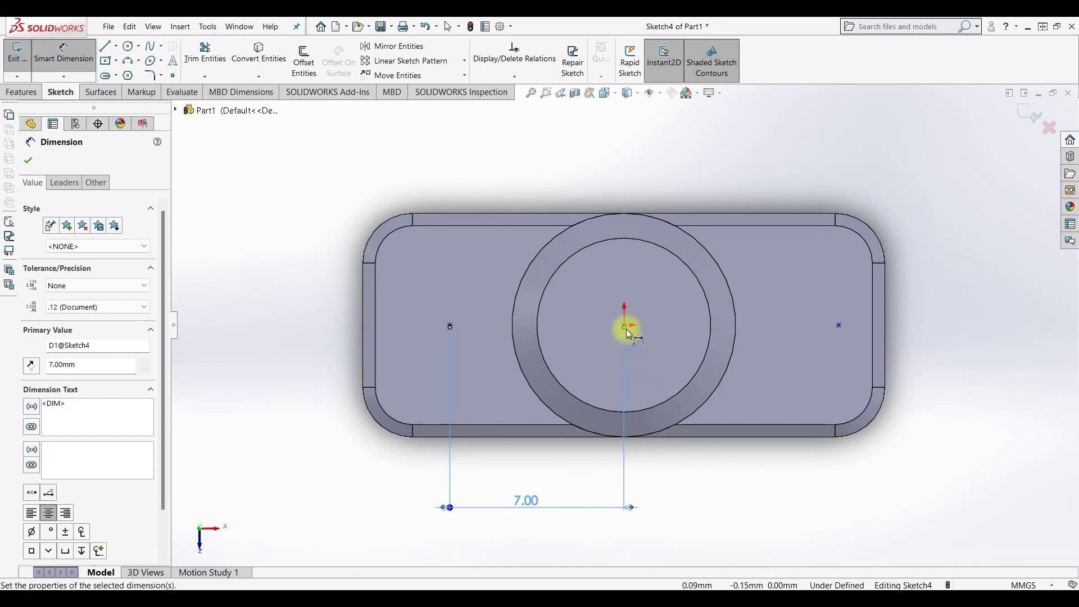
click(624, 325)
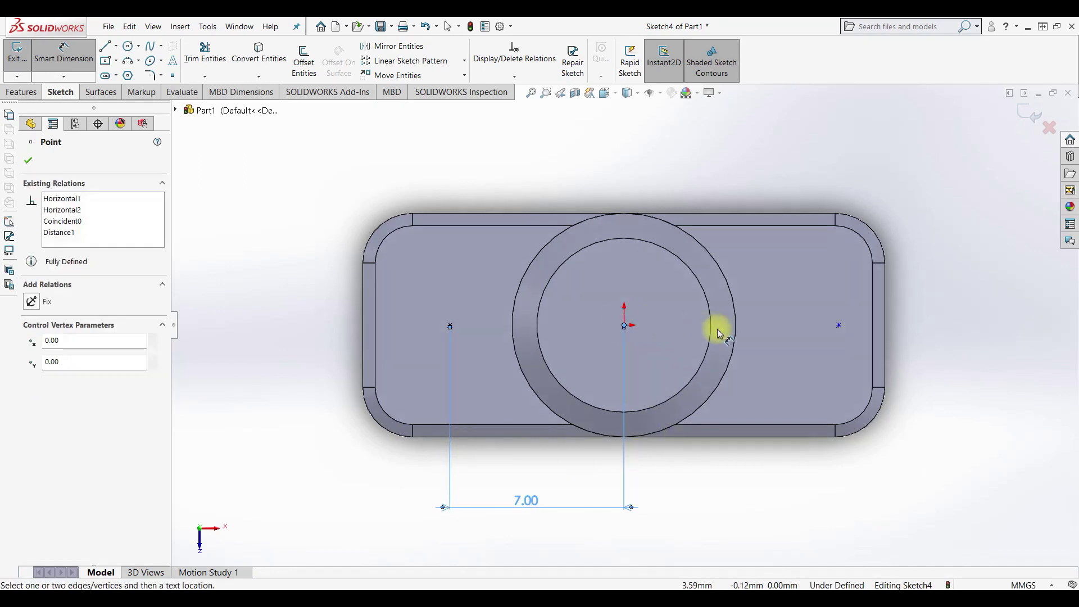
click(839, 325)
click(760, 501)
text(7)
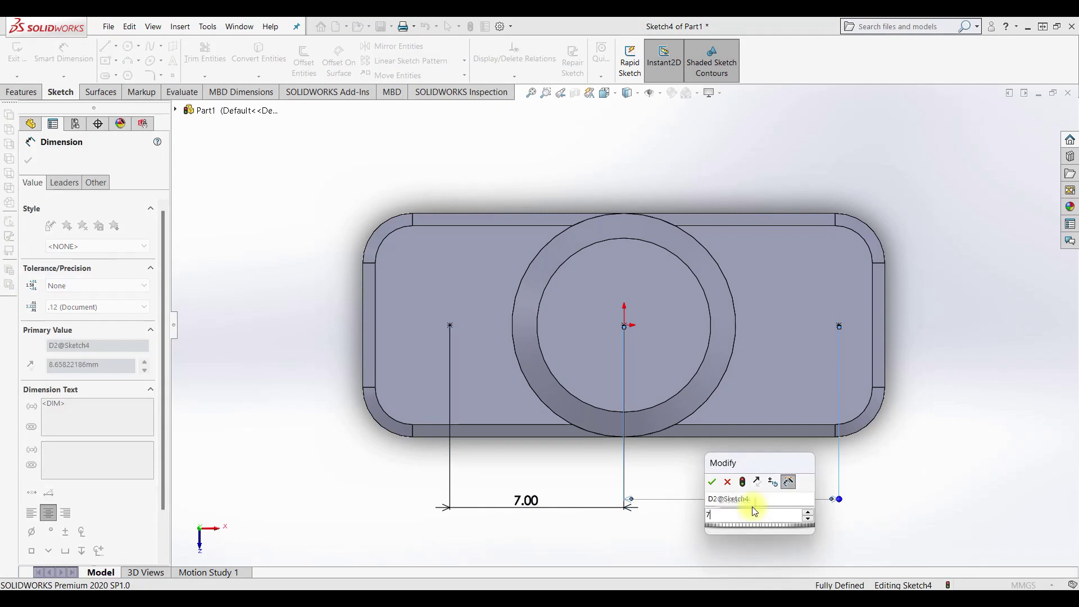
key(Return)
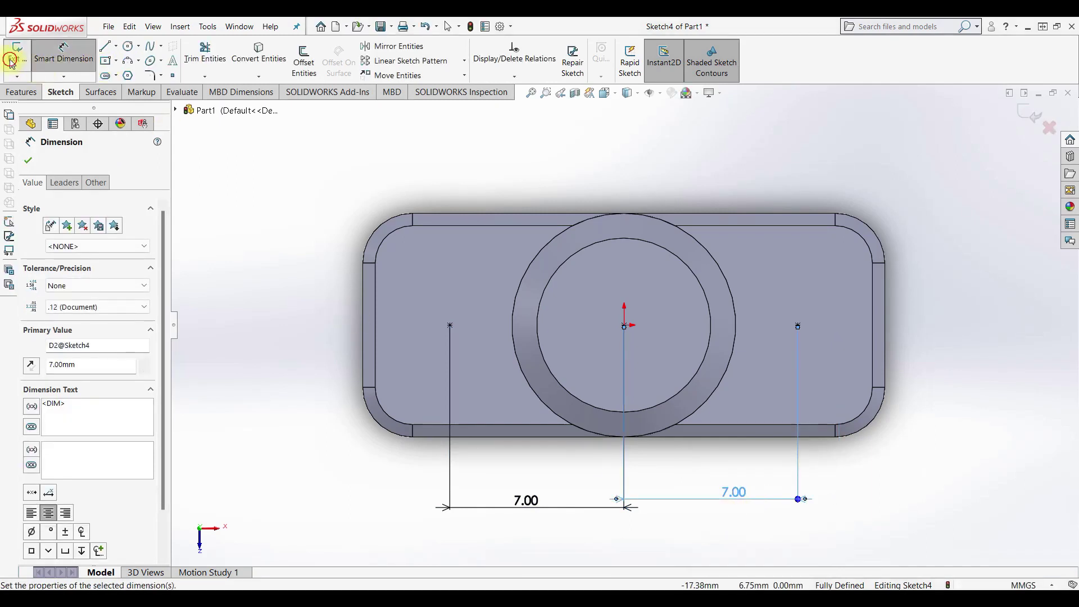
click(15, 54)
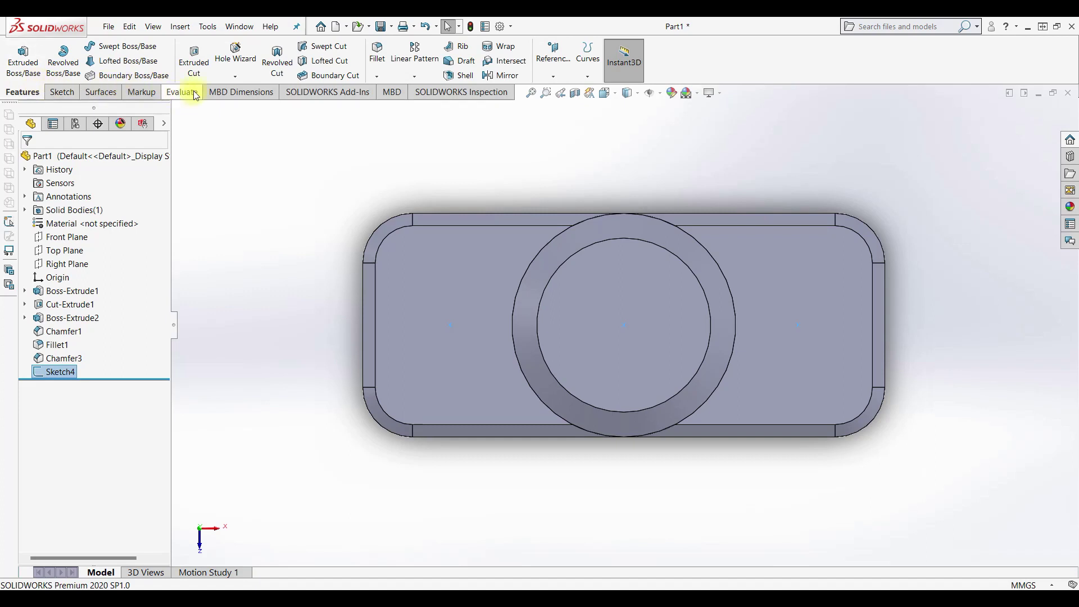
Set up a Ø3.0 mm through-all dowel hole in the Hole Wizard.
click(235, 52)
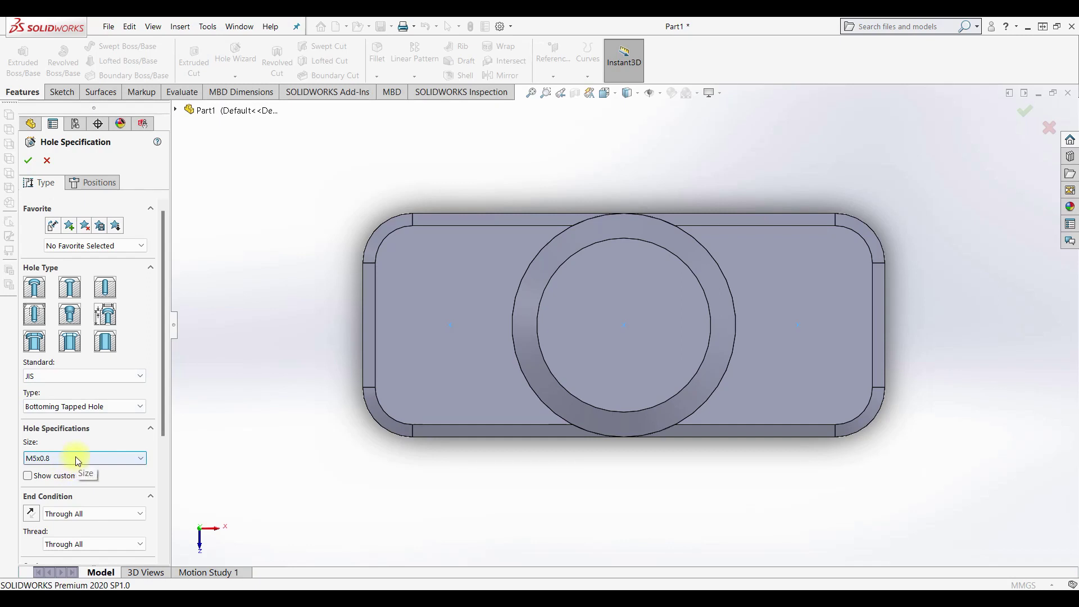
click(75, 457)
click(75, 457)
click(105, 285)
click(86, 458)
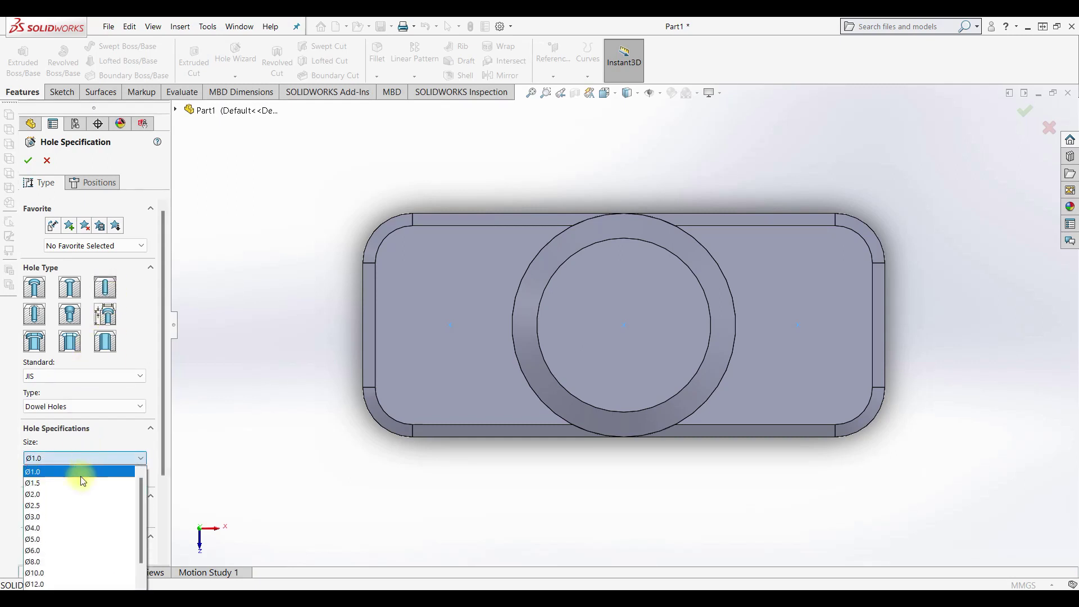
click(75, 516)
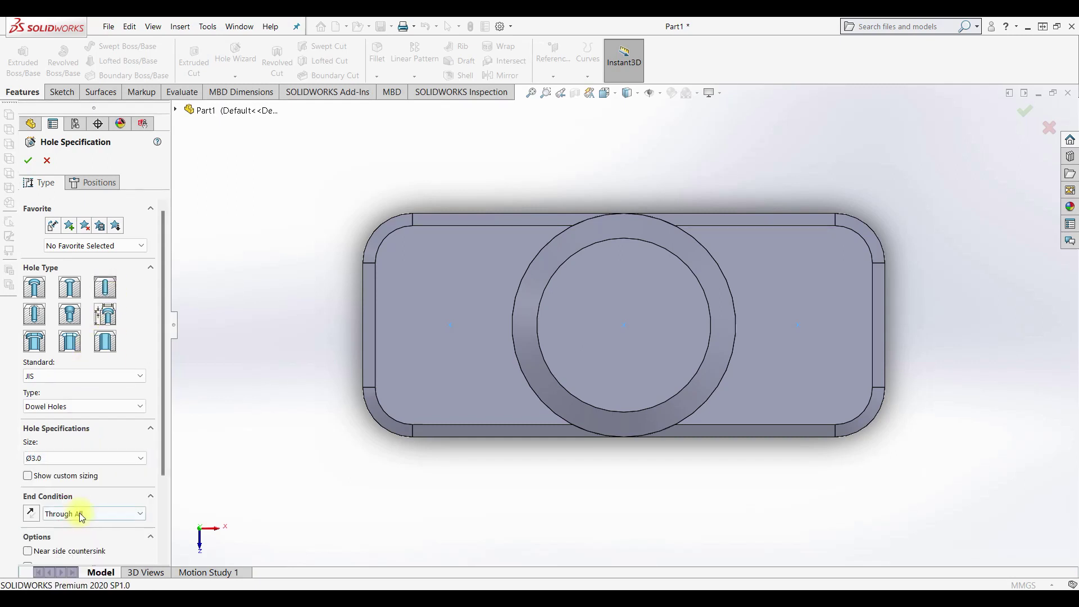
Place the dowel holes at both sketch points flanking the central boss.
click(110, 184)
click(434, 305)
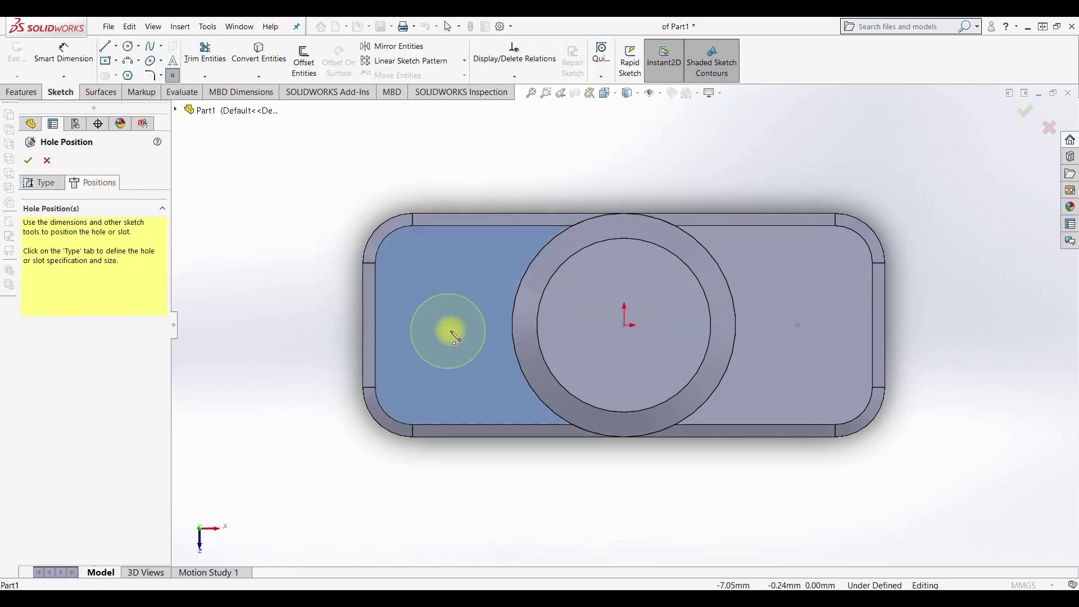
click(450, 326)
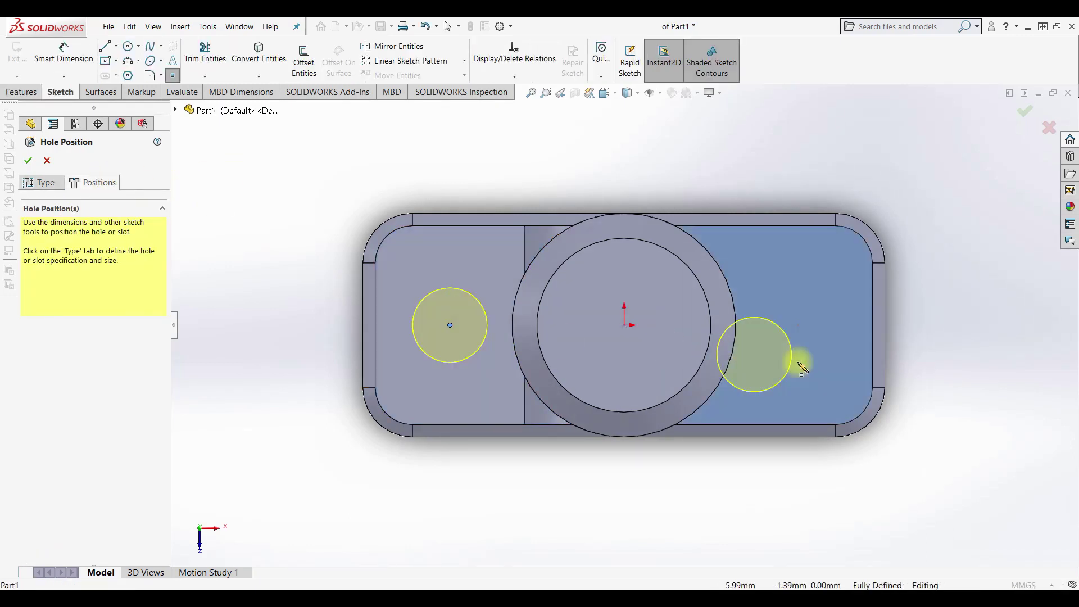
click(797, 324)
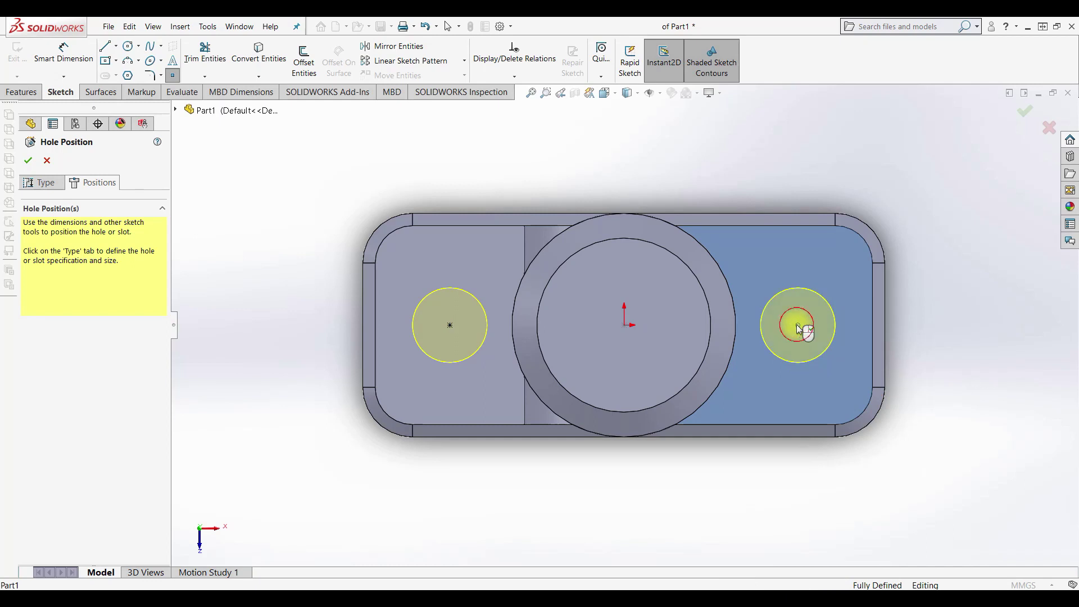
click(27, 161)
middle_drag(410, 385, 405, 296)
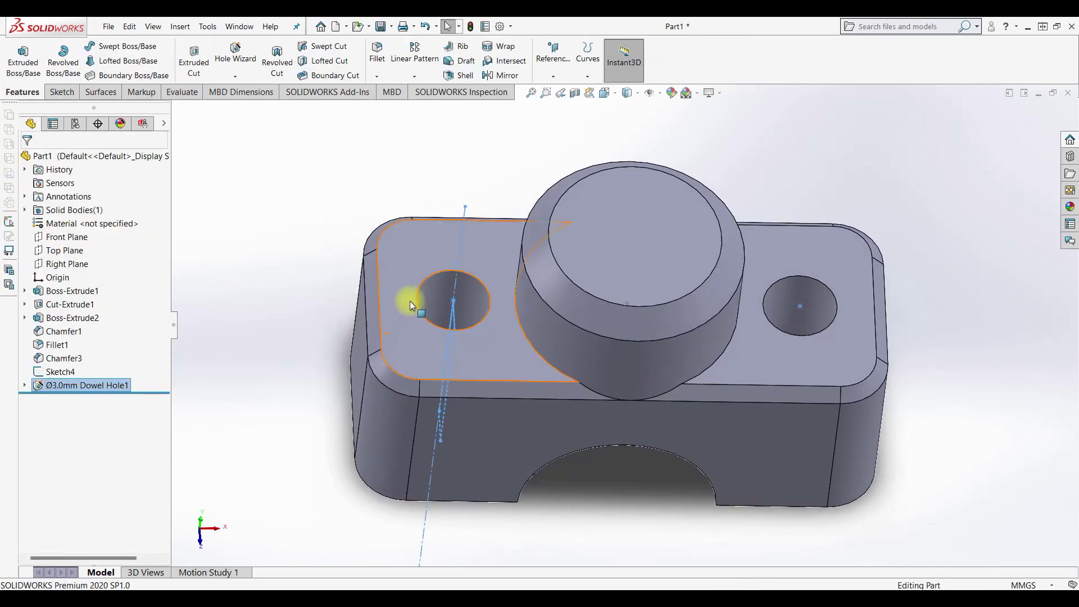
click(567, 492)
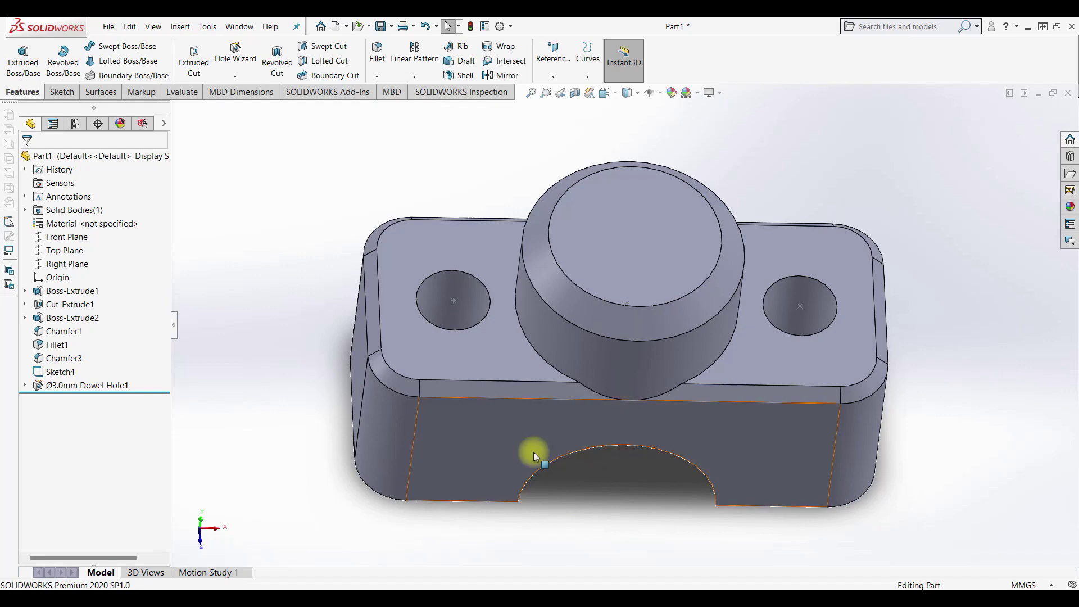
Hide Sketch4 so only the part and its two holes remain visible.
click(60, 371)
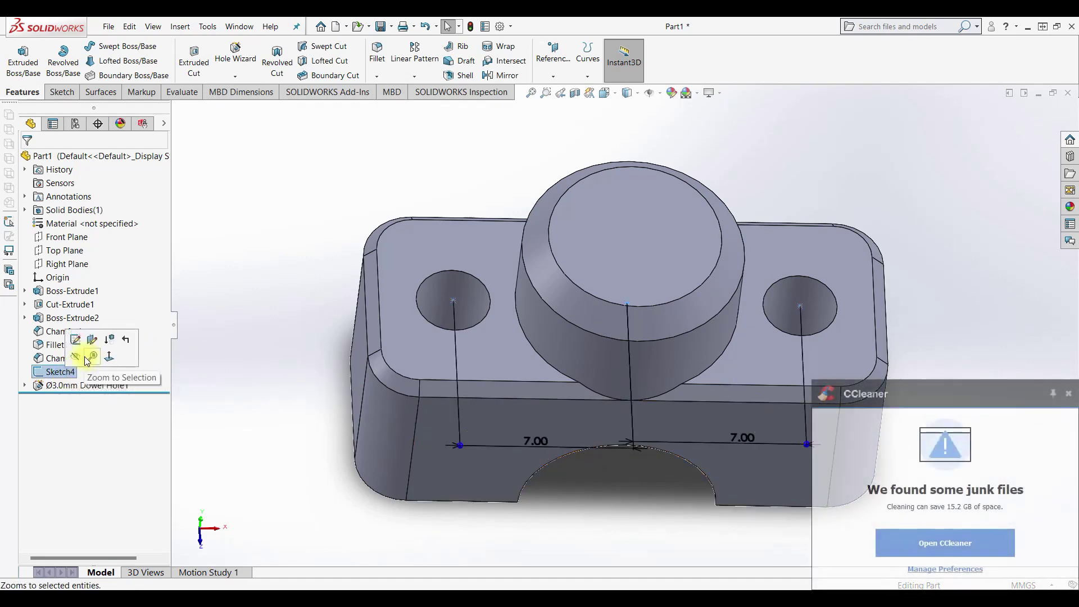
click(75, 355)
mouse_move(299, 217)
middle_down()
mouse_move(295, 181)
mouse_move(344, 187)
mouse_move(330, 224)
middle_up()
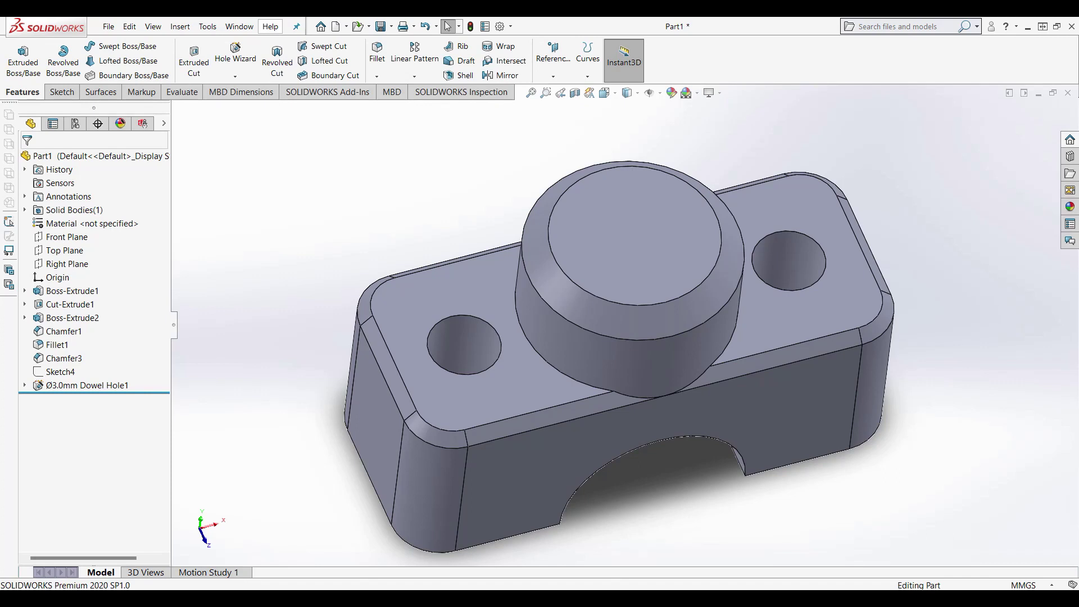
Add an M2 countersunk through hole centred on the boss's top face.
click(238, 67)
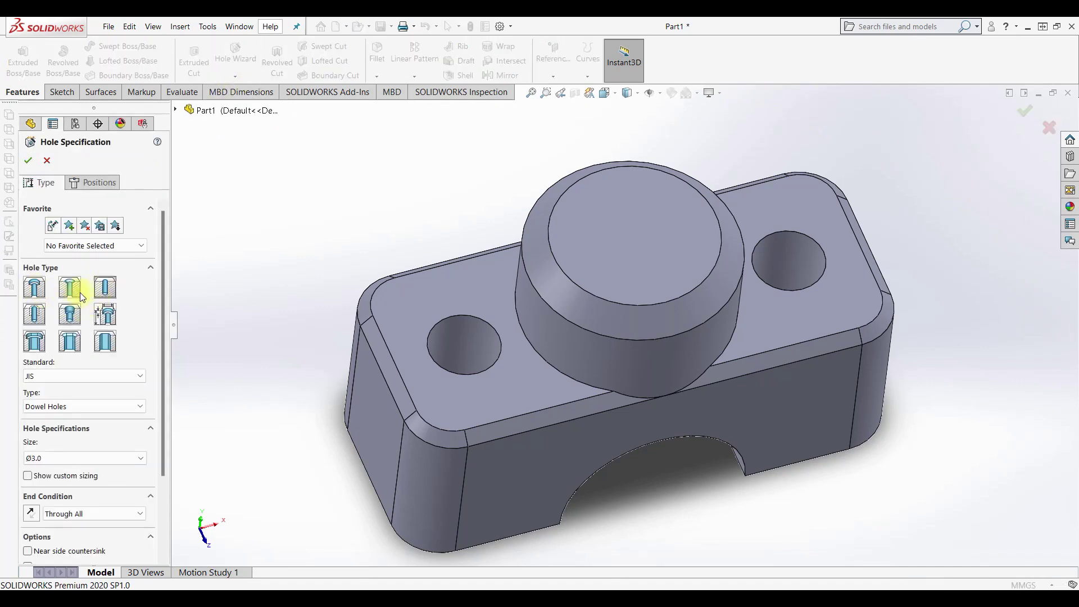
click(70, 289)
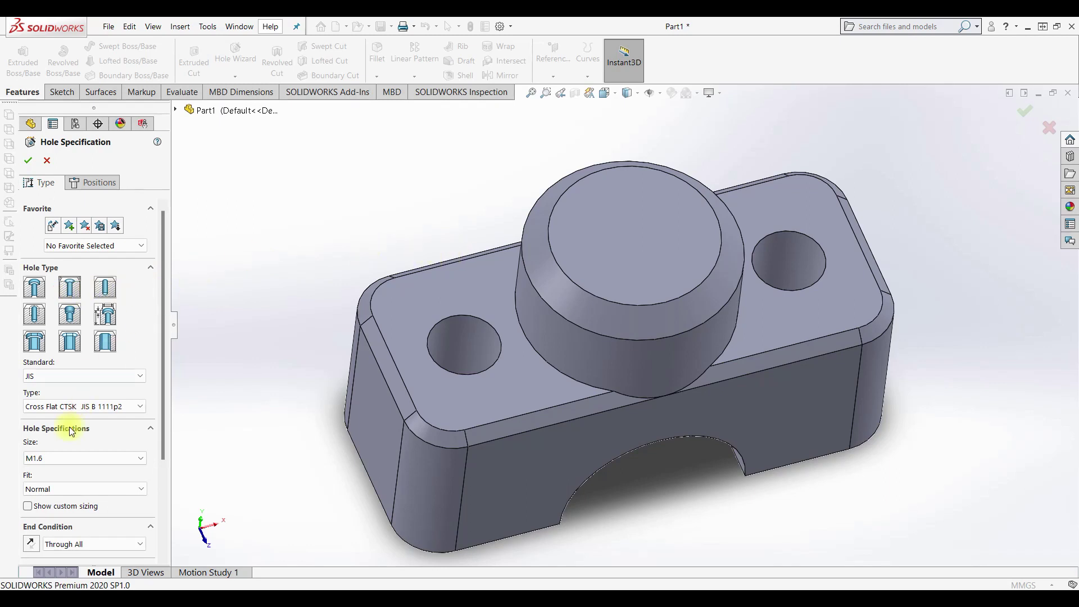
click(66, 458)
click(64, 477)
click(92, 182)
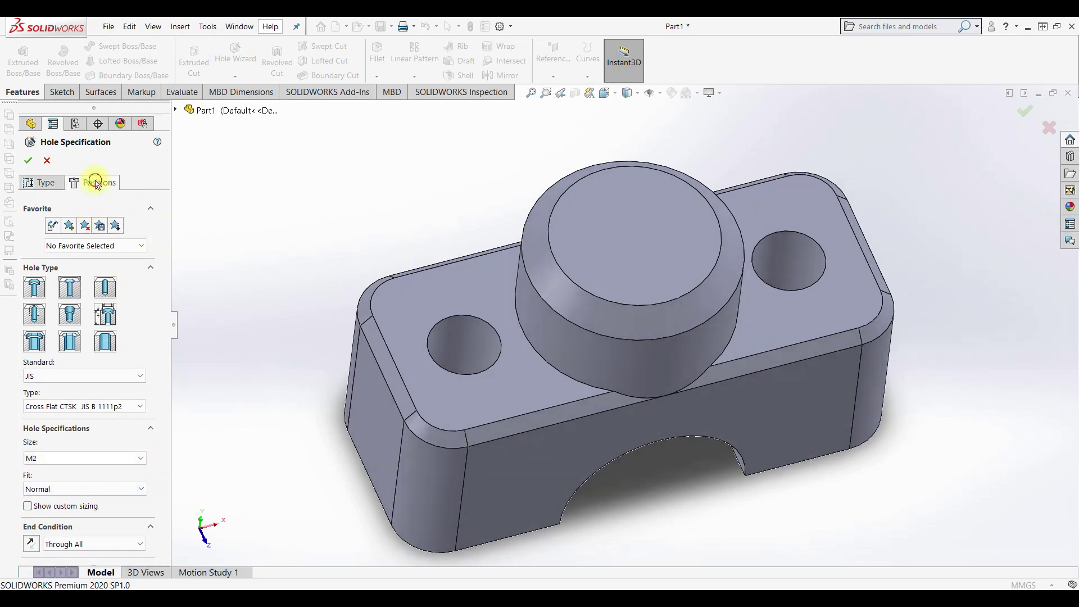
click(637, 214)
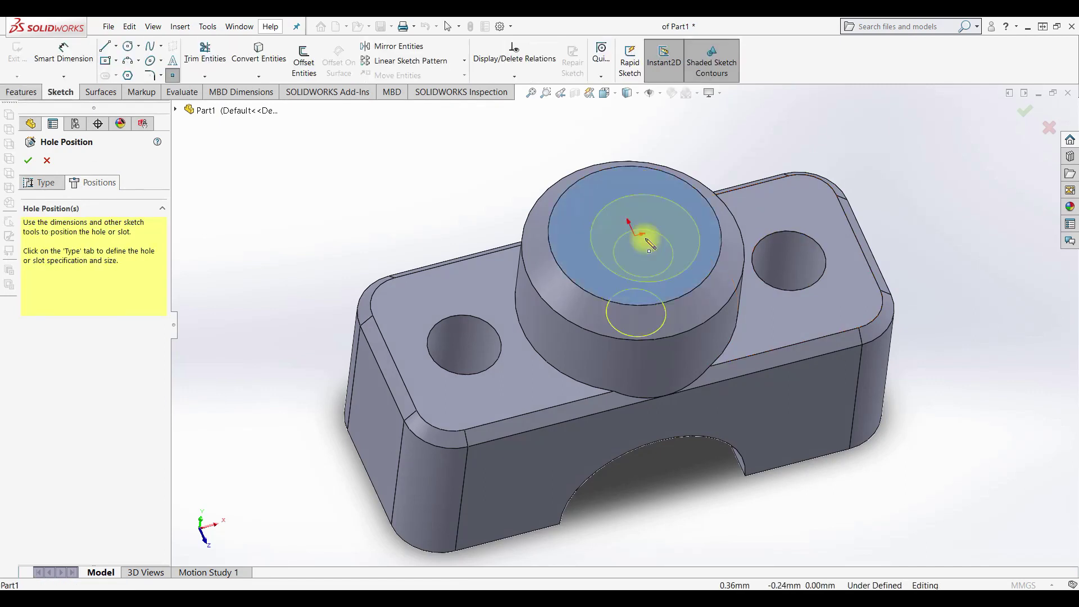
click(637, 236)
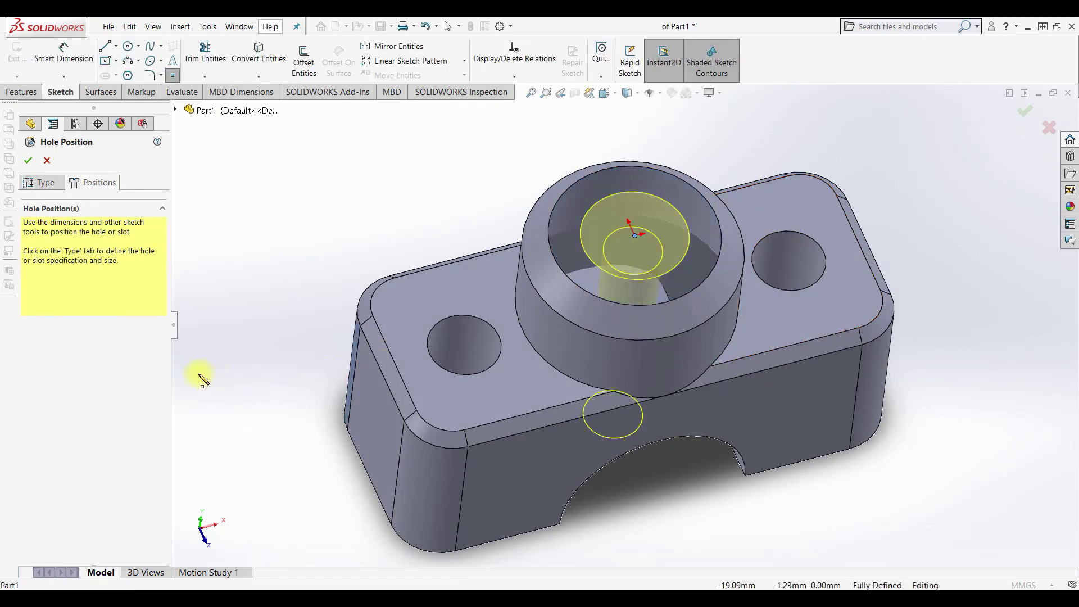
click(31, 187)
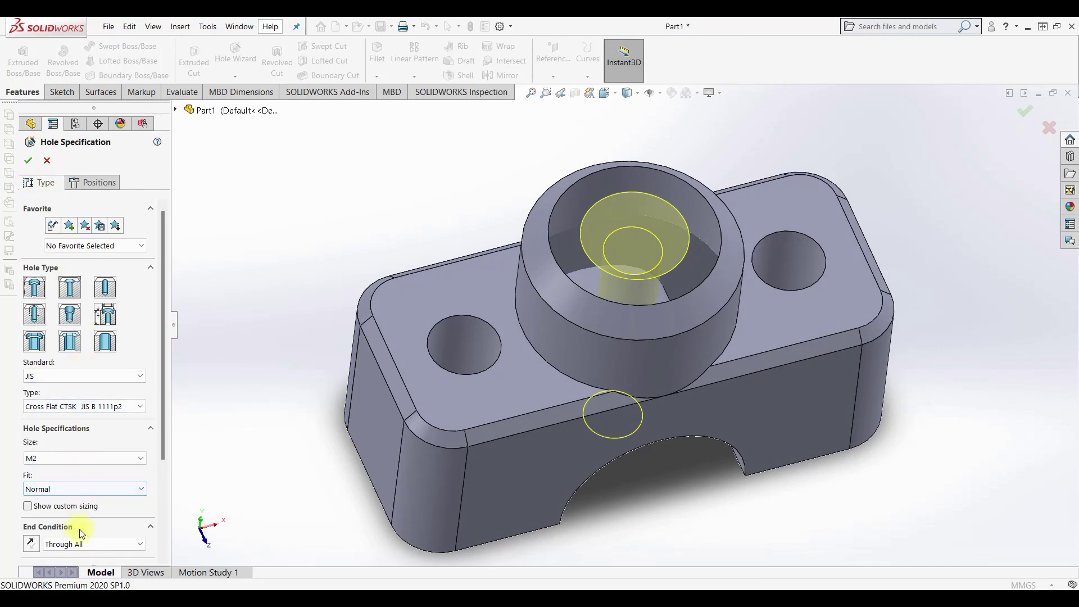
click(28, 162)
Orbit to show the half-round cut and open the Fillet/Chamfer dropdown.
mouse_move(242, 219)
middle_down()
mouse_move(662, 342)
mouse_move(630, 361)
middle_up()
mouse_move(551, 50)
middle_down()
mouse_move(645, 113)
mouse_move(748, 205)
middle_up()
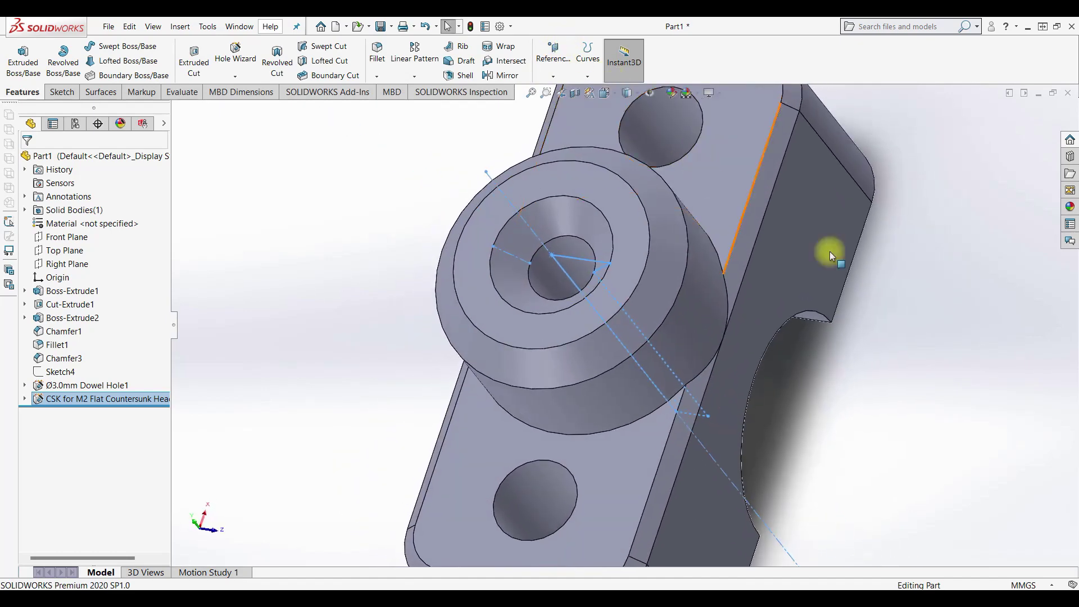
click(902, 373)
middle_drag(902, 372, 848, 288)
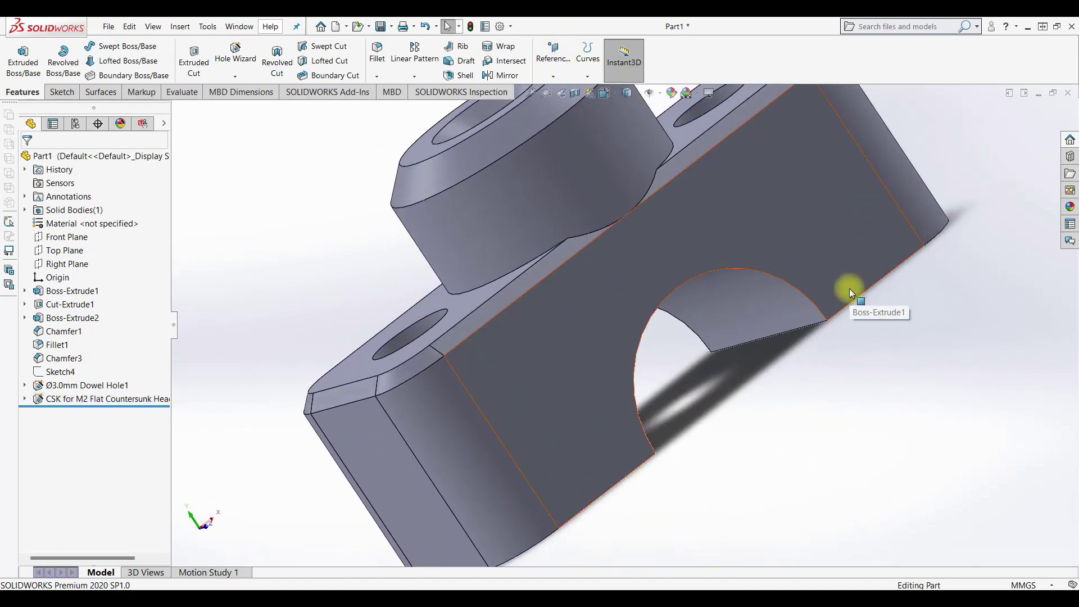
scroll(840, 311, up, 5)
mouse_move(844, 335)
middle_down()
mouse_move(847, 241)
mouse_move(675, 233)
middle_up()
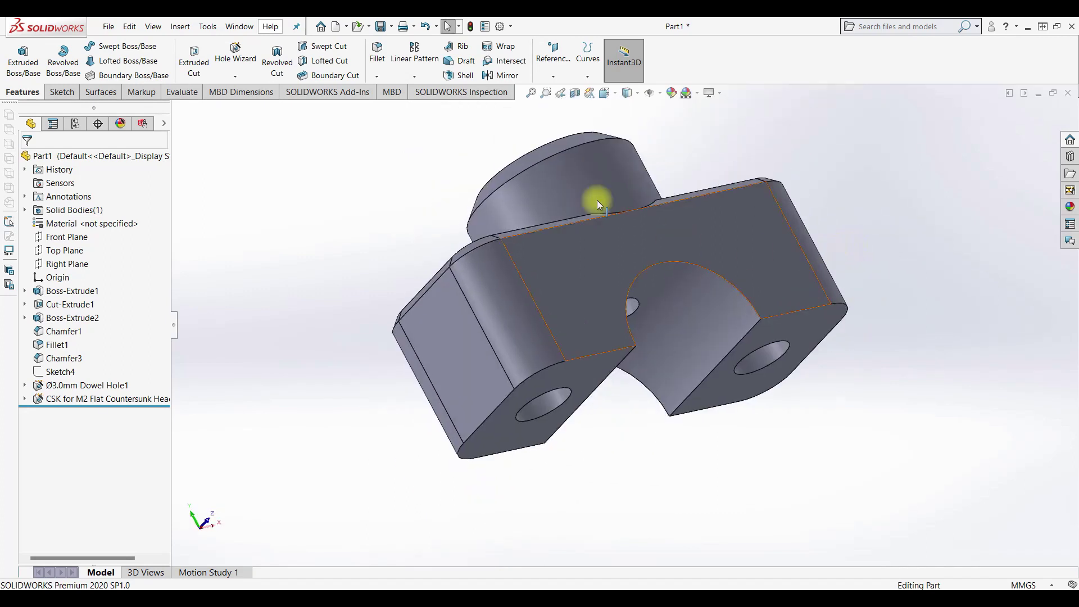
click(376, 77)
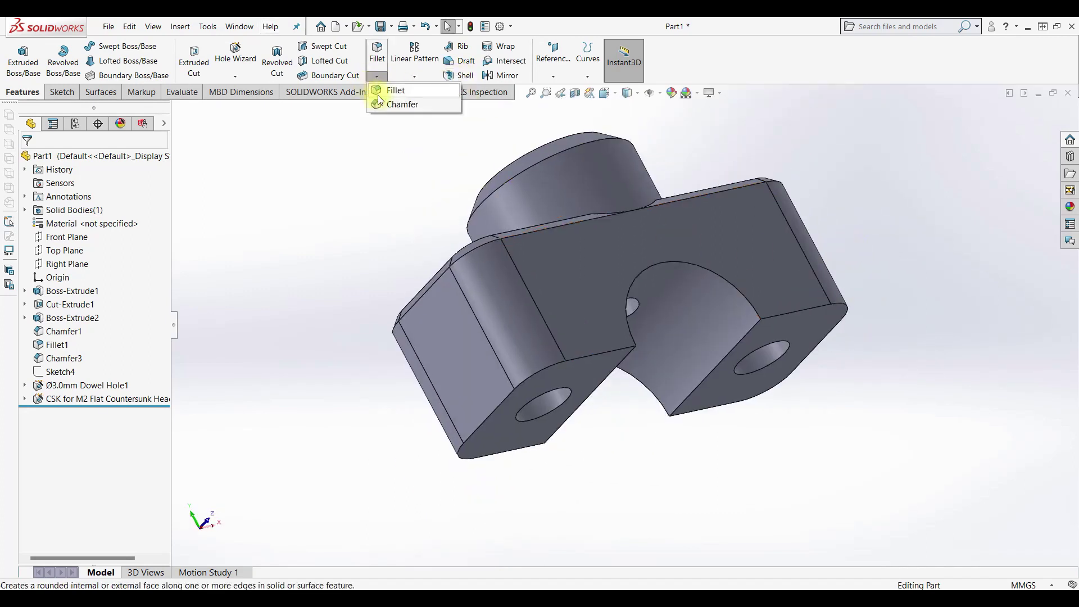
Chamfer the two long bottom edges and both cut arc edges at 0.20 mm × 45°.
click(388, 103)
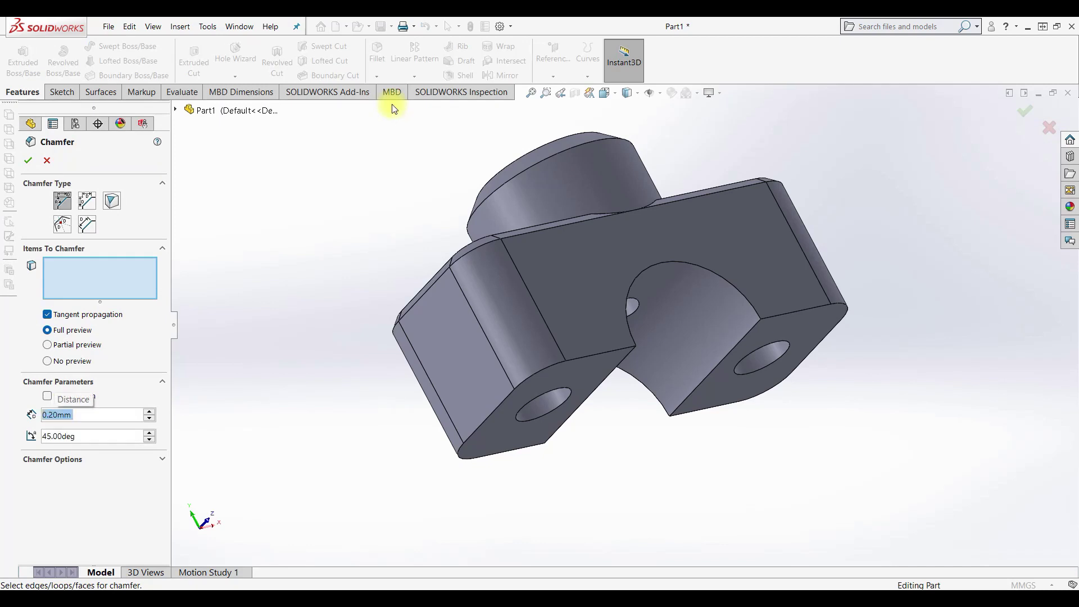
click(581, 356)
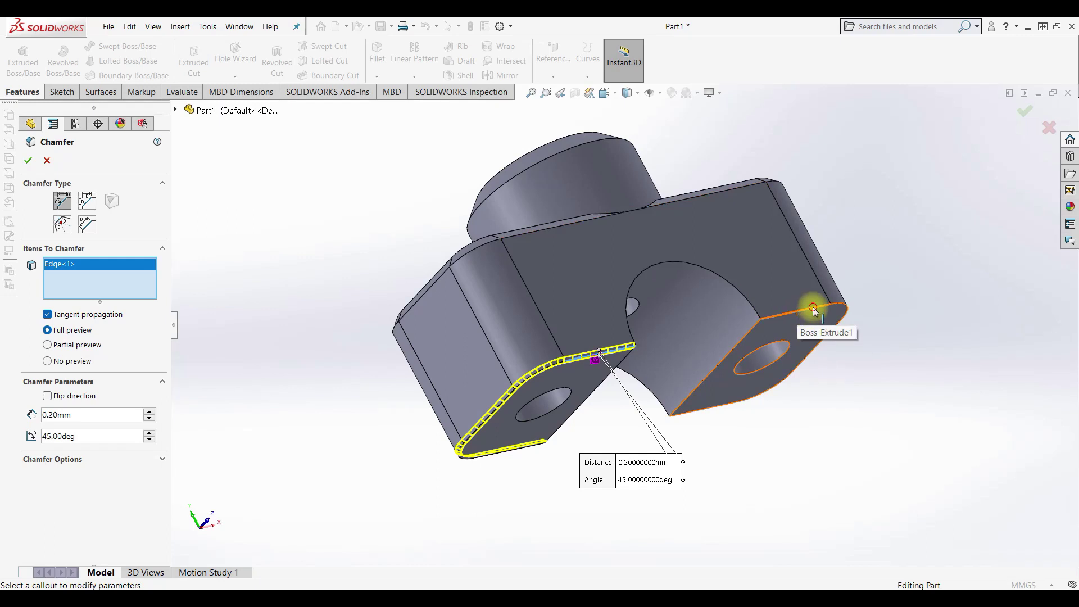
click(789, 309)
click(741, 291)
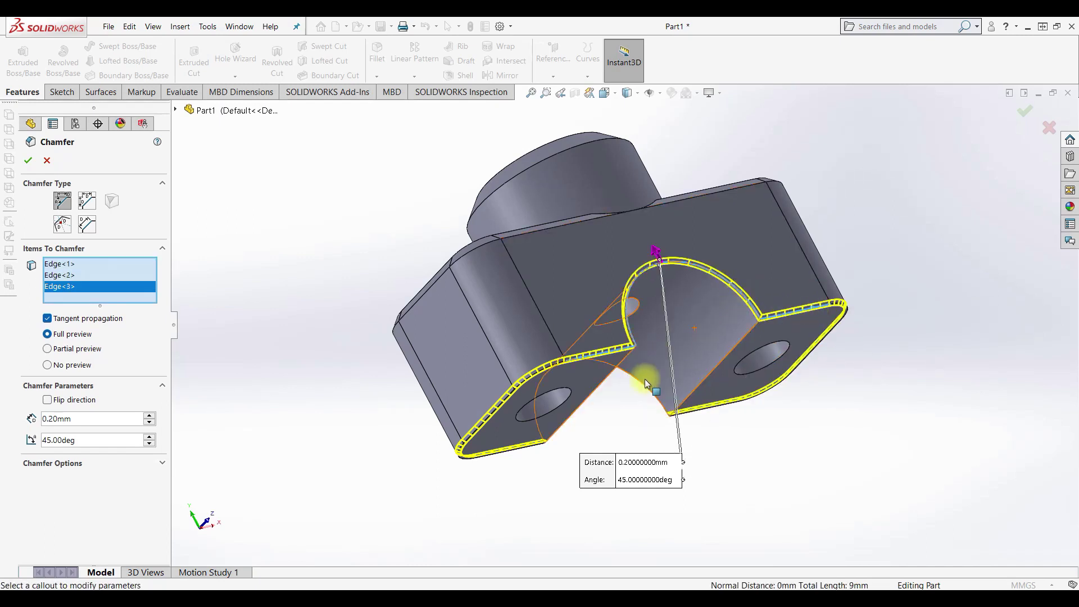
click(644, 390)
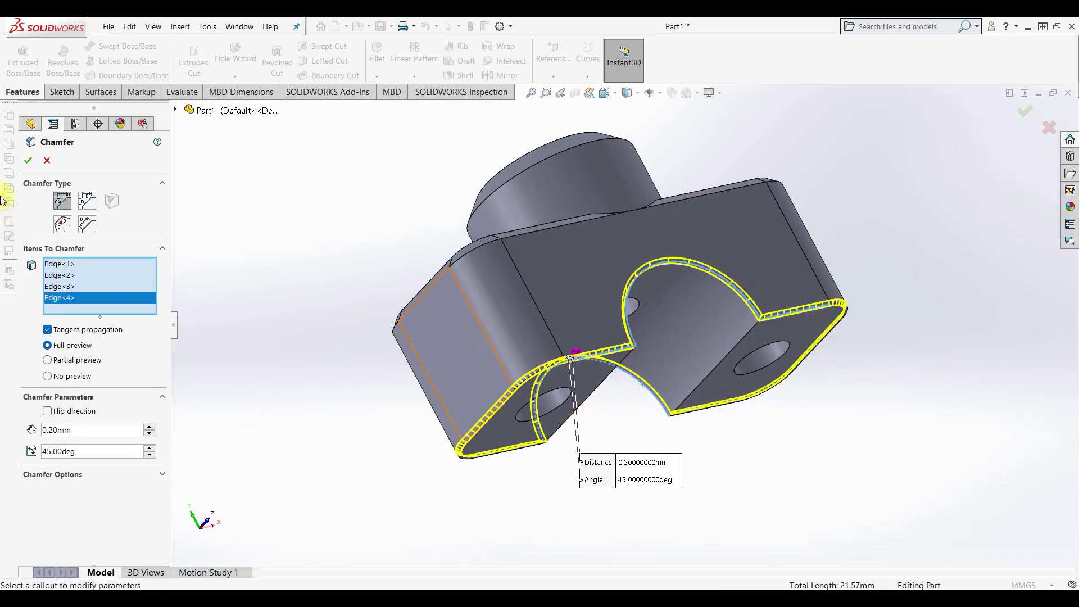
click(29, 163)
mouse_move(855, 224)
middle_down()
mouse_move(770, 362)
mouse_move(895, 305)
mouse_move(871, 401)
middle_up()
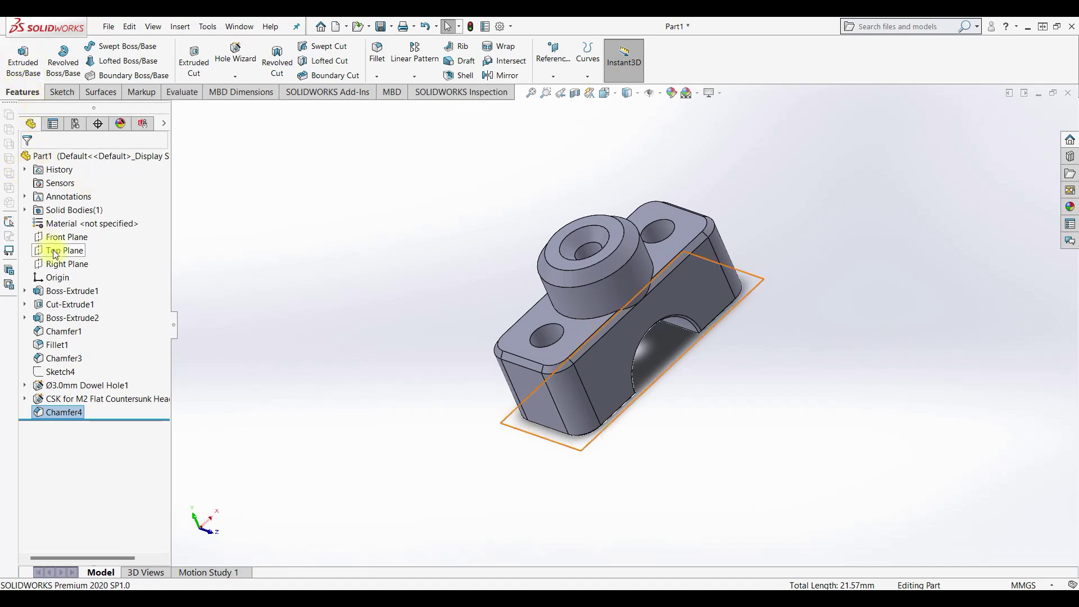
Assign Cast Alloy Steel as the part material and bring up Save As.
right_click(82, 223)
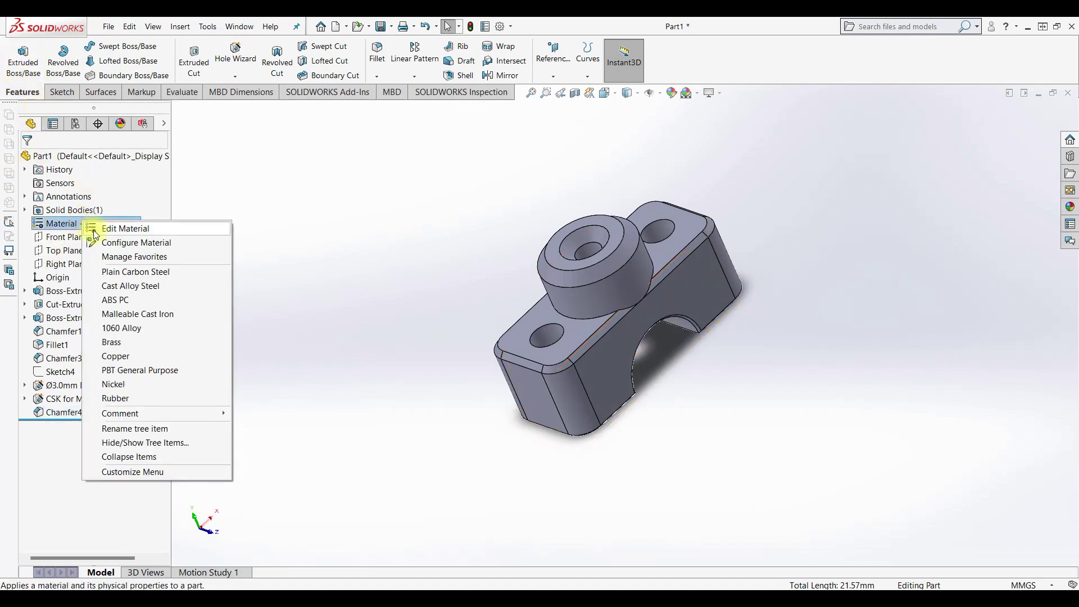
click(131, 287)
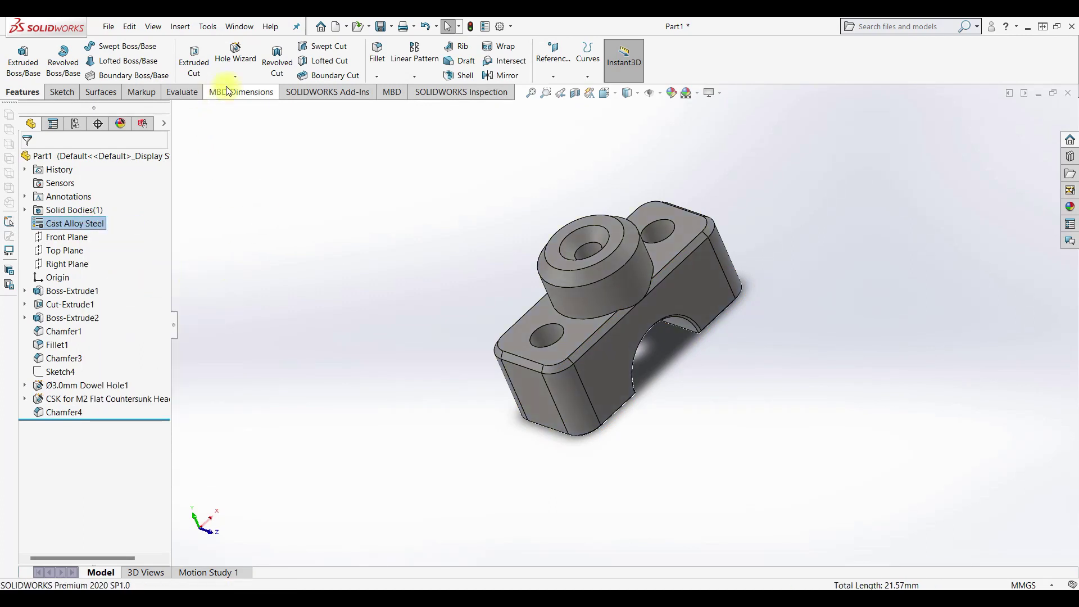
click(389, 29)
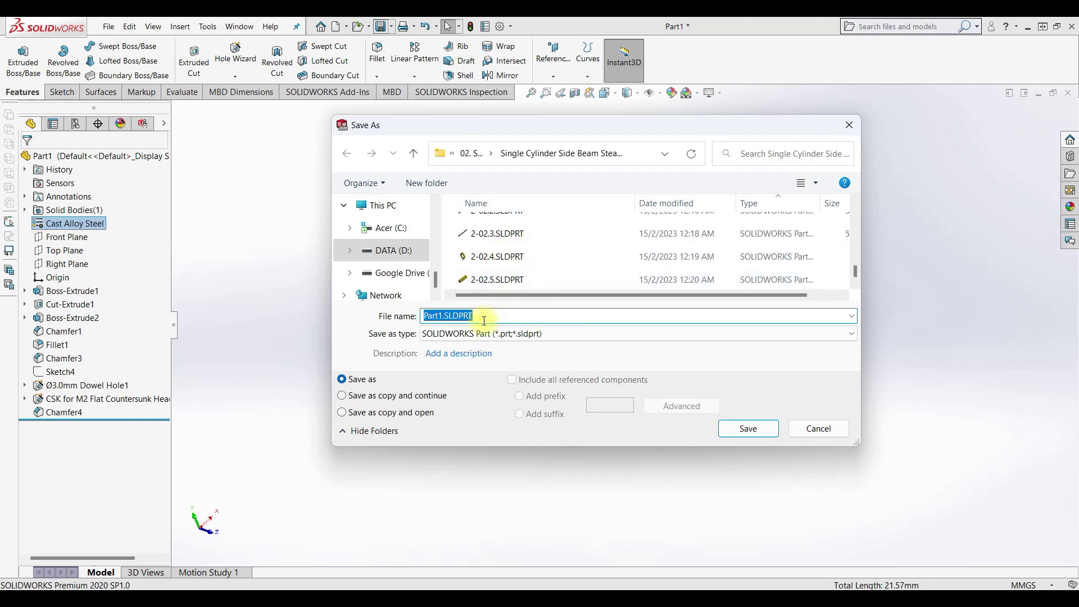
Save the part under the file name 2-03.1a.
text(2-03.1a)
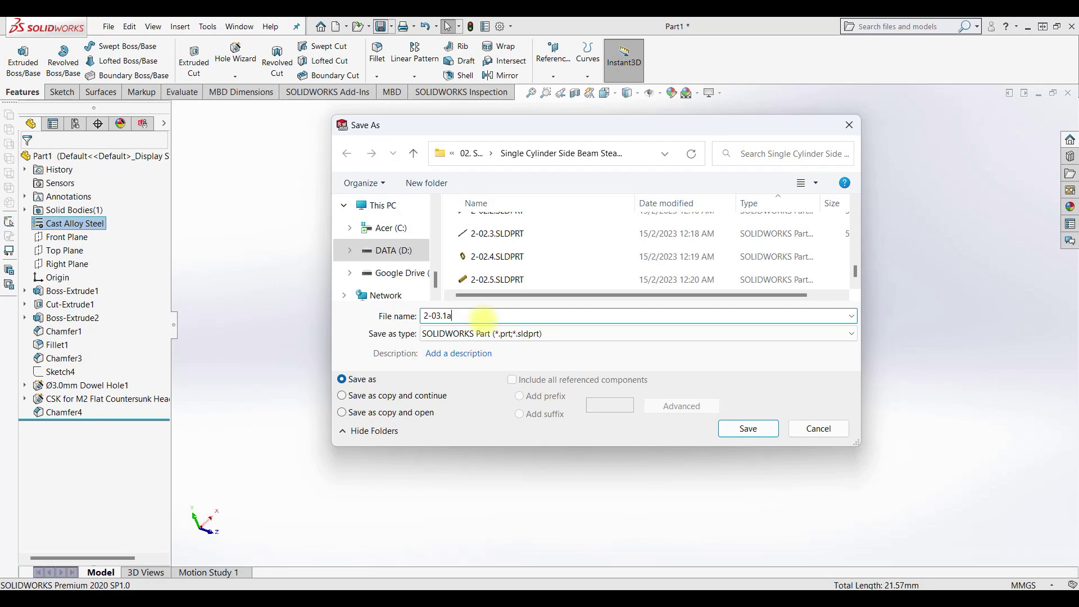
key(Return)
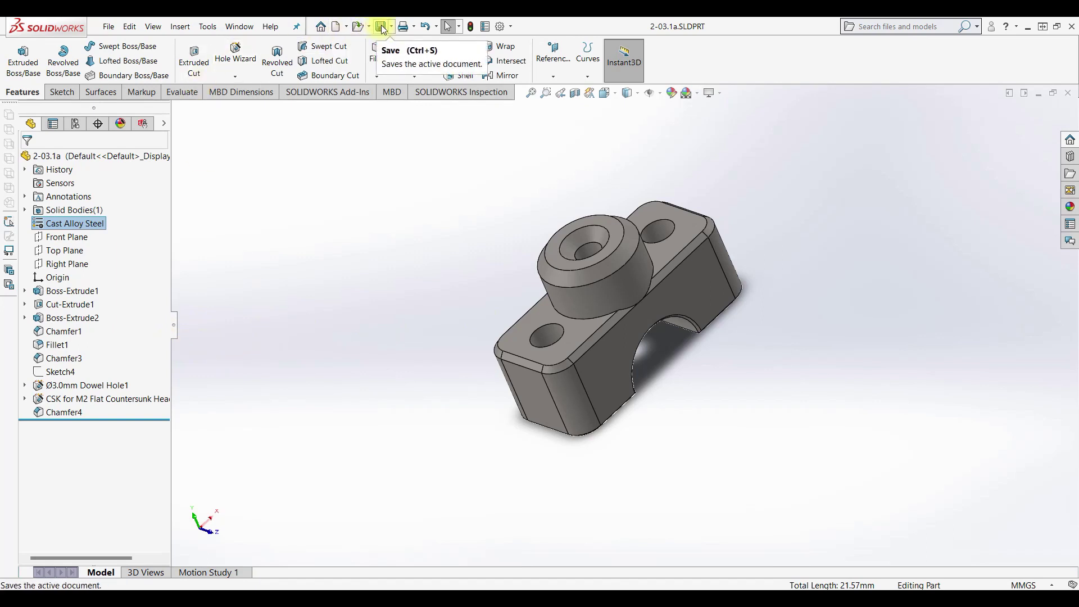
Create a new part and sketch a center rectangle at the origin on Top Plane.
click(337, 29)
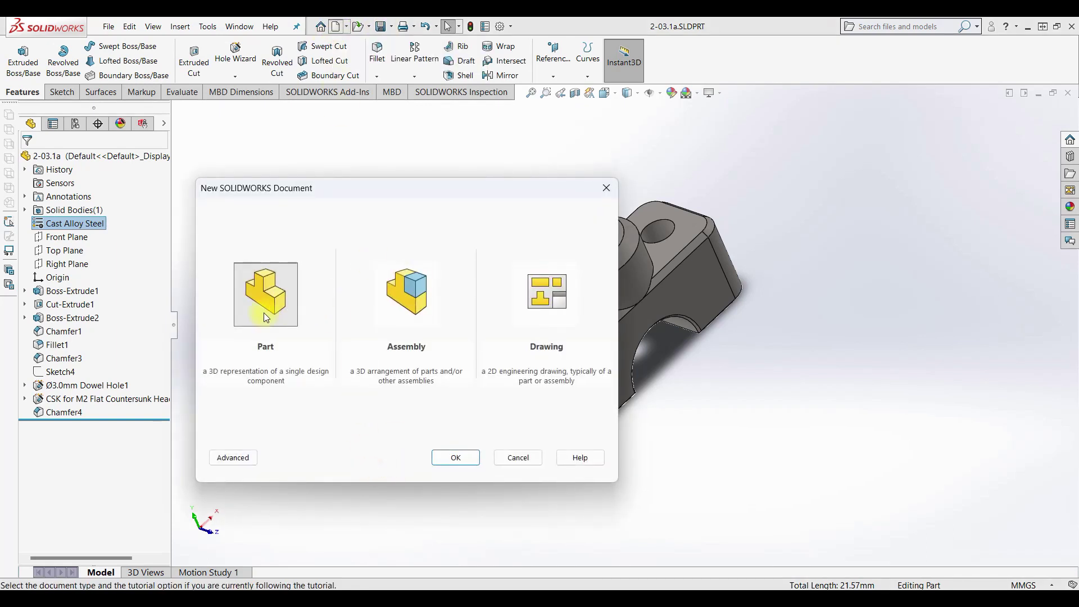
click(455, 458)
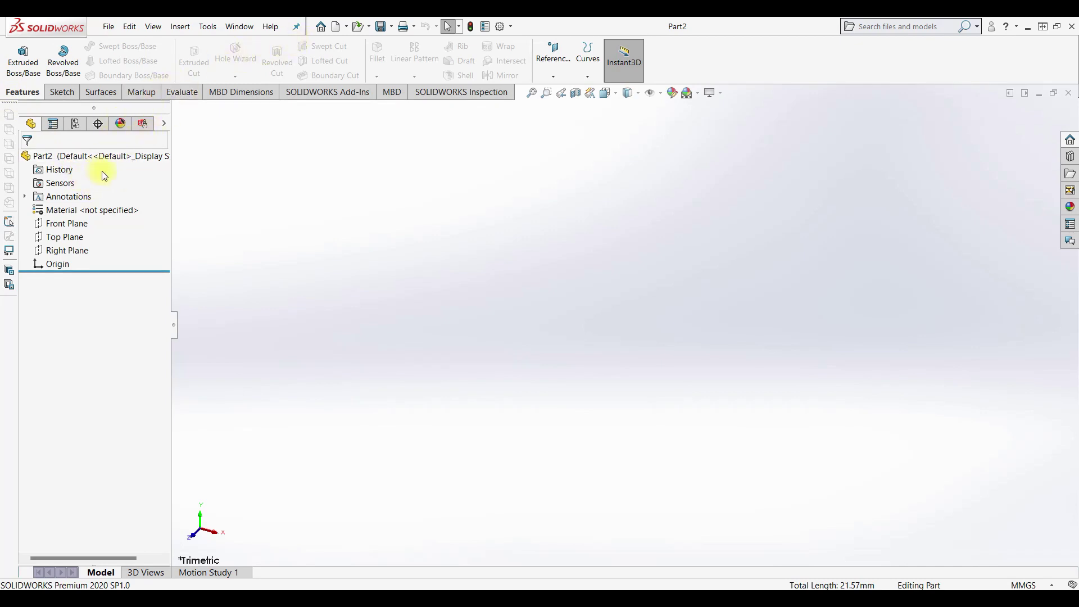
click(65, 237)
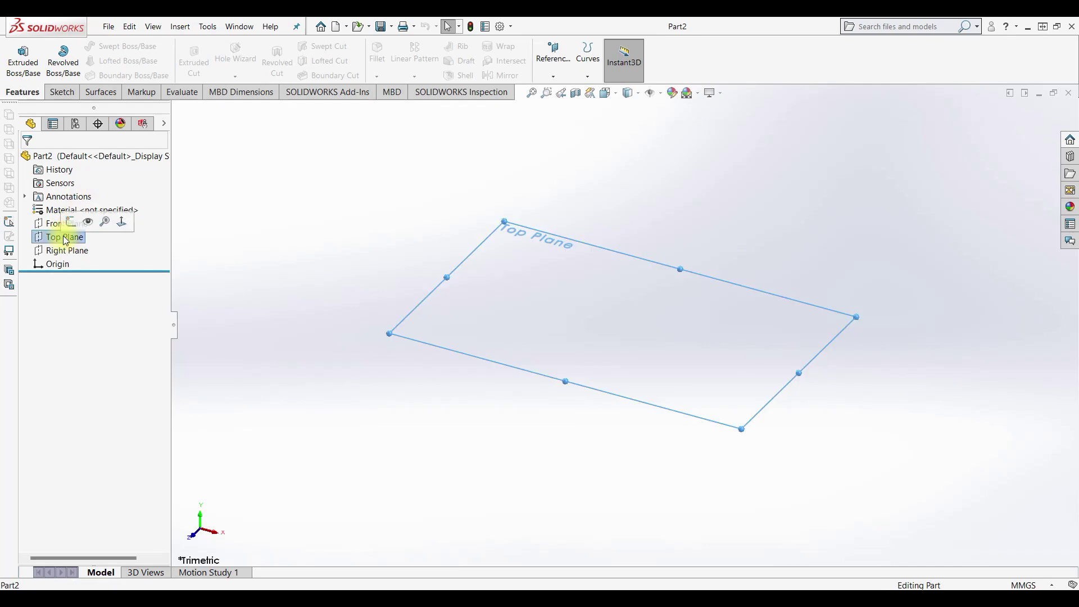
click(71, 221)
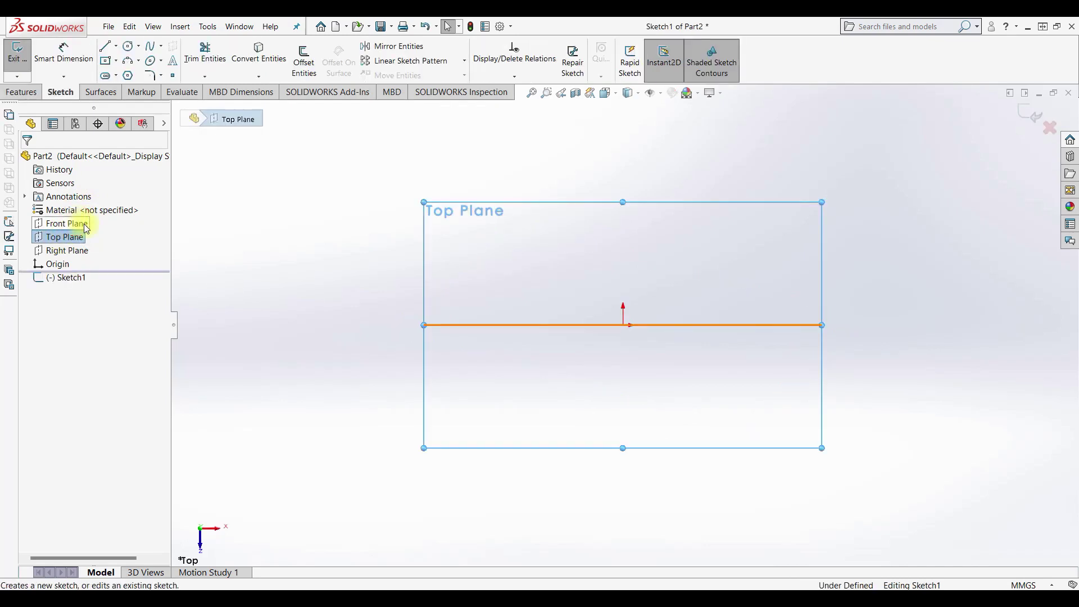
click(106, 65)
click(622, 325)
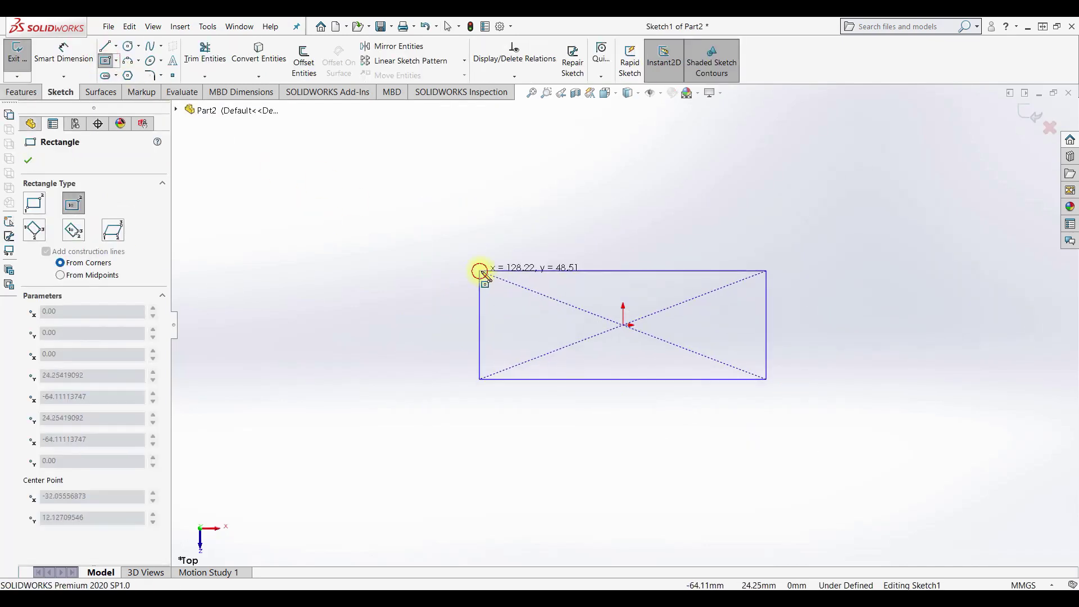
click(480, 271)
Dimension the rectangle 21 mm wide by 9 mm high and finish the sketch.
click(65, 56)
click(543, 271)
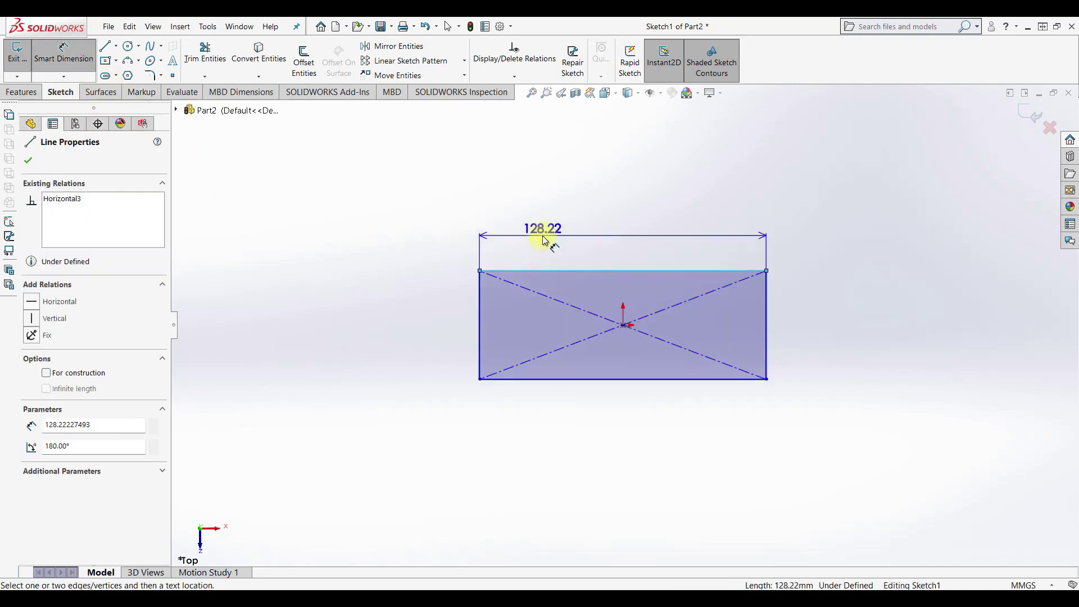
click(544, 240)
text(21)
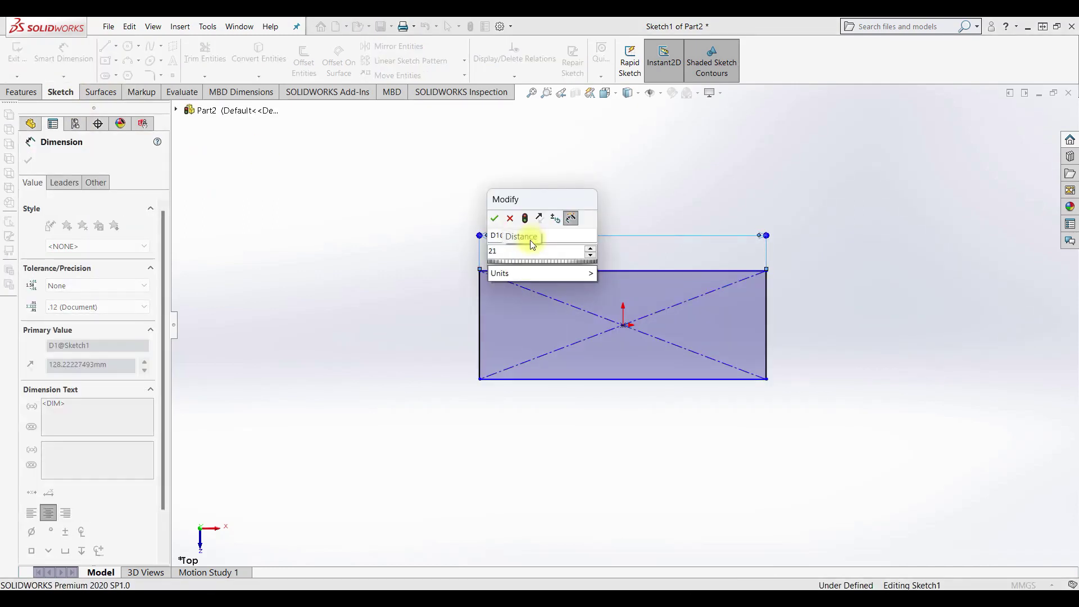
key(Return)
click(480, 303)
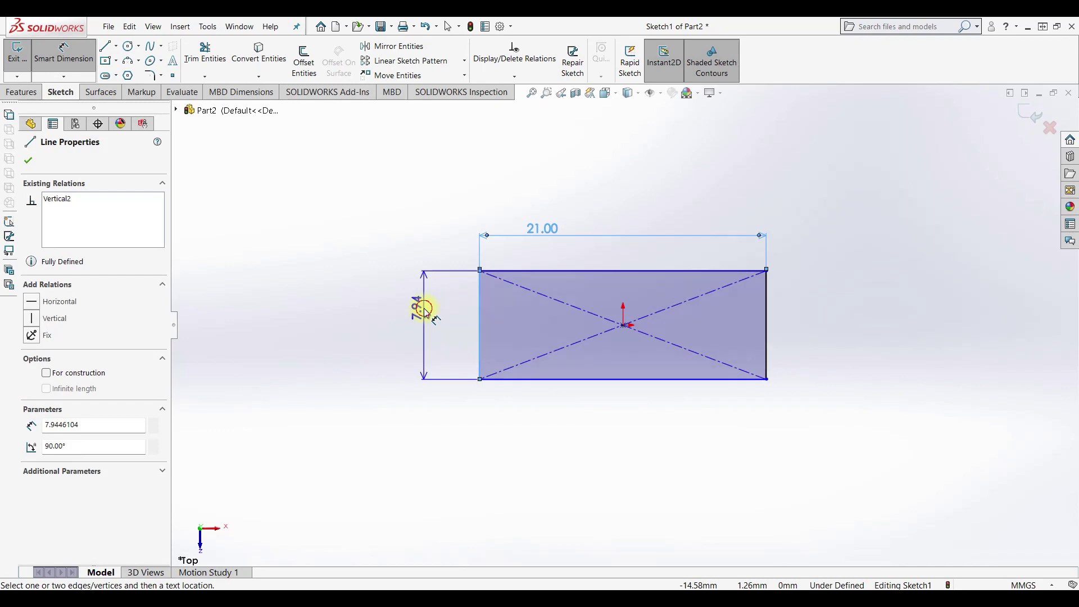
click(424, 308)
text(9)
key(Return)
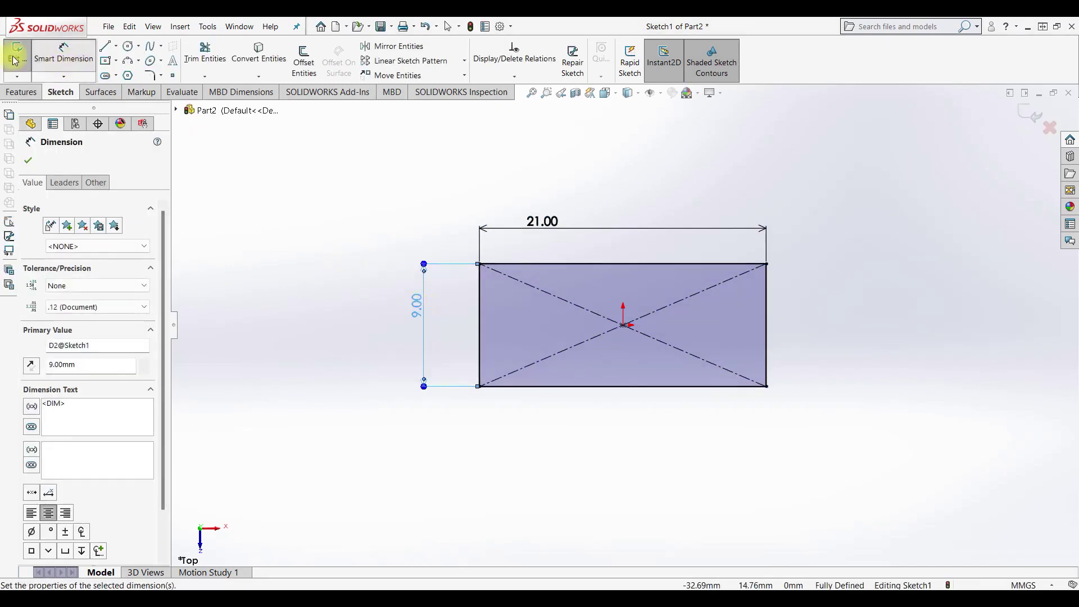
click(16, 60)
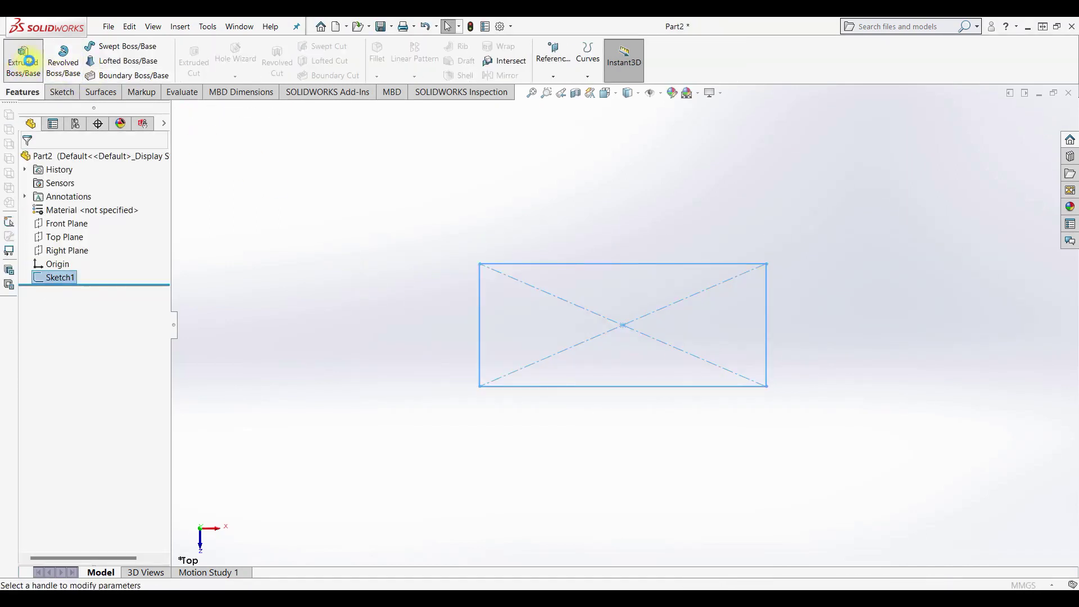
Extrude the rectangle 12 mm into a solid block.
click(29, 60)
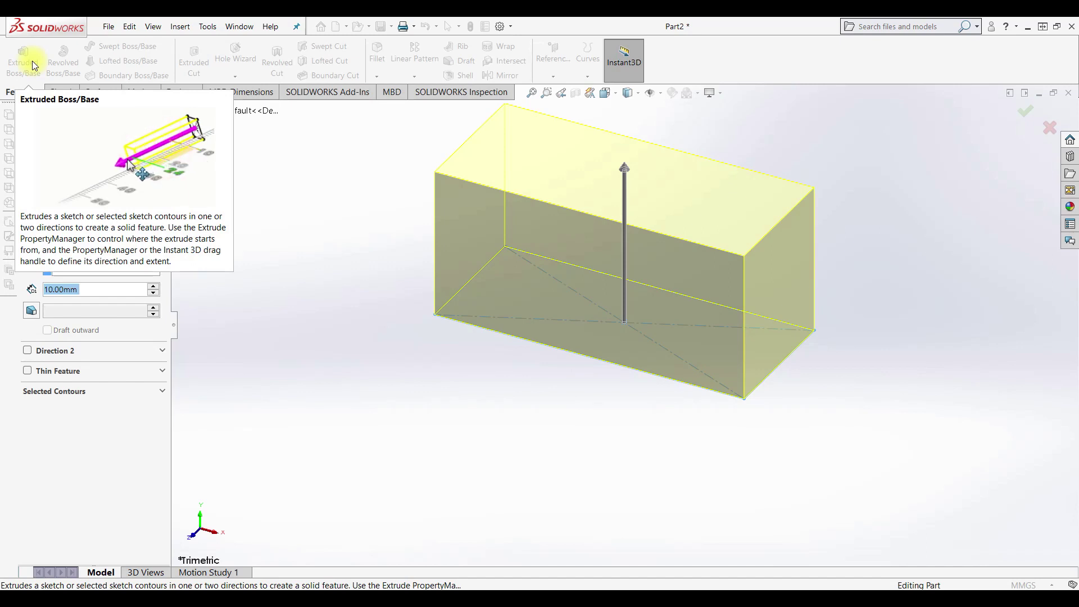
text(12)
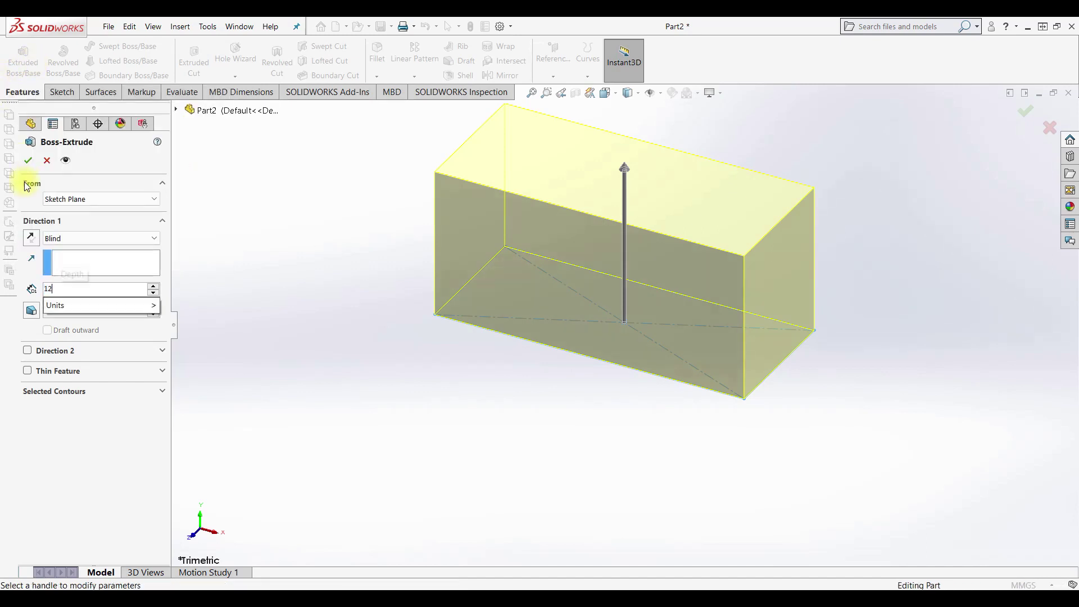
key(Return)
click(28, 161)
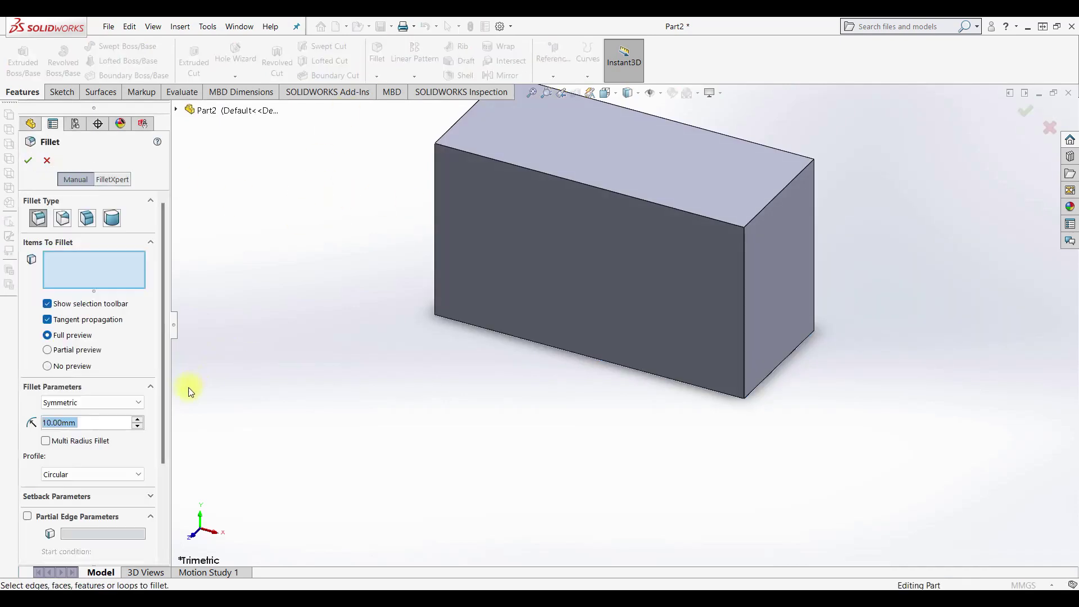
Round the block's four vertical edges with 2 mm fillets.
text(2)
key(Return)
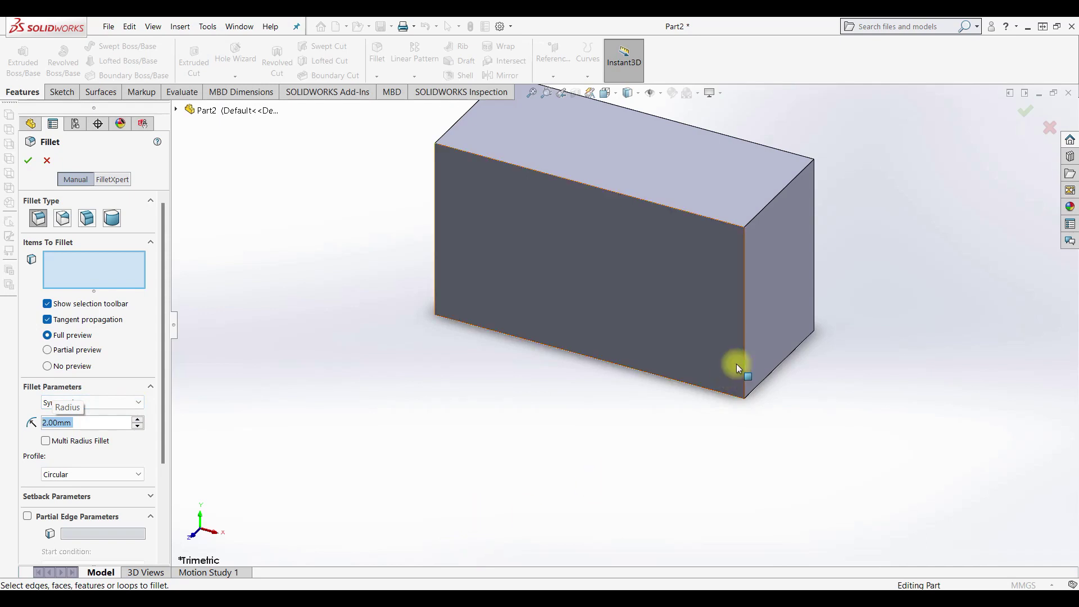
click(745, 344)
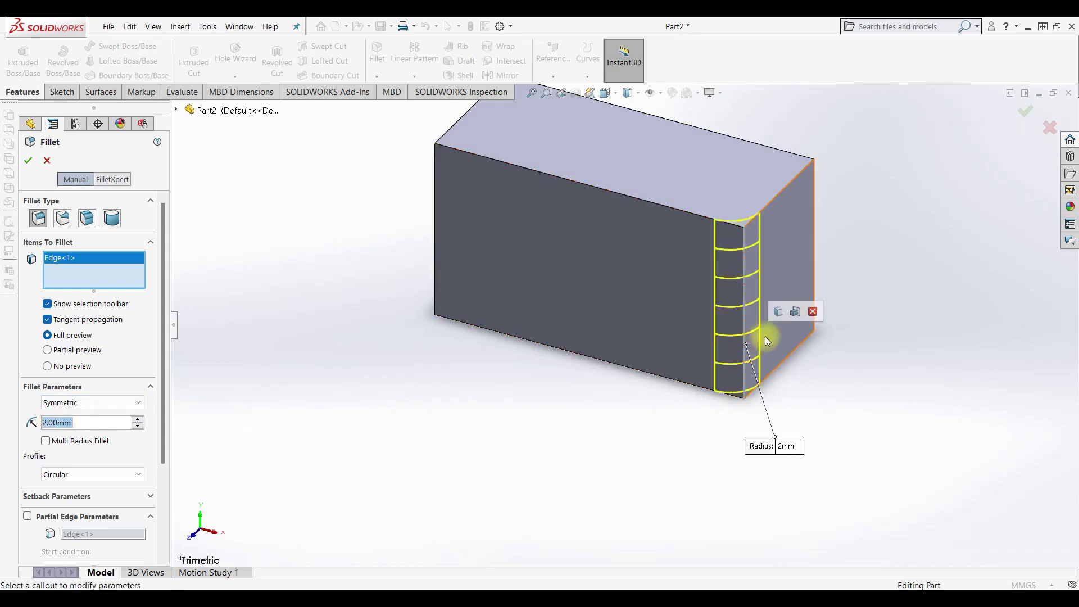
click(813, 277)
middle_drag(834, 379, 420, 345)
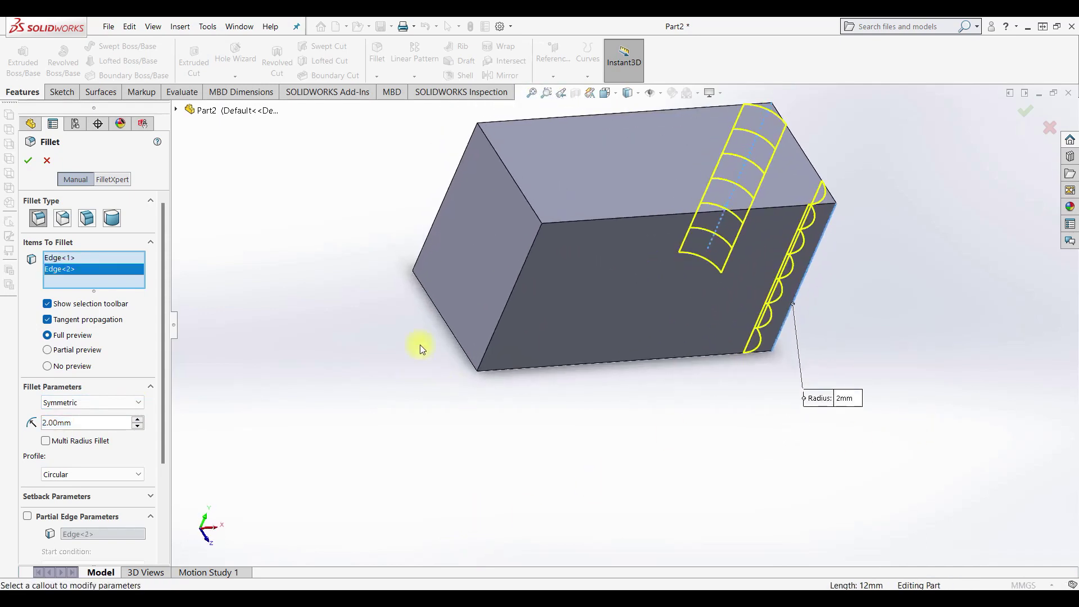
click(503, 314)
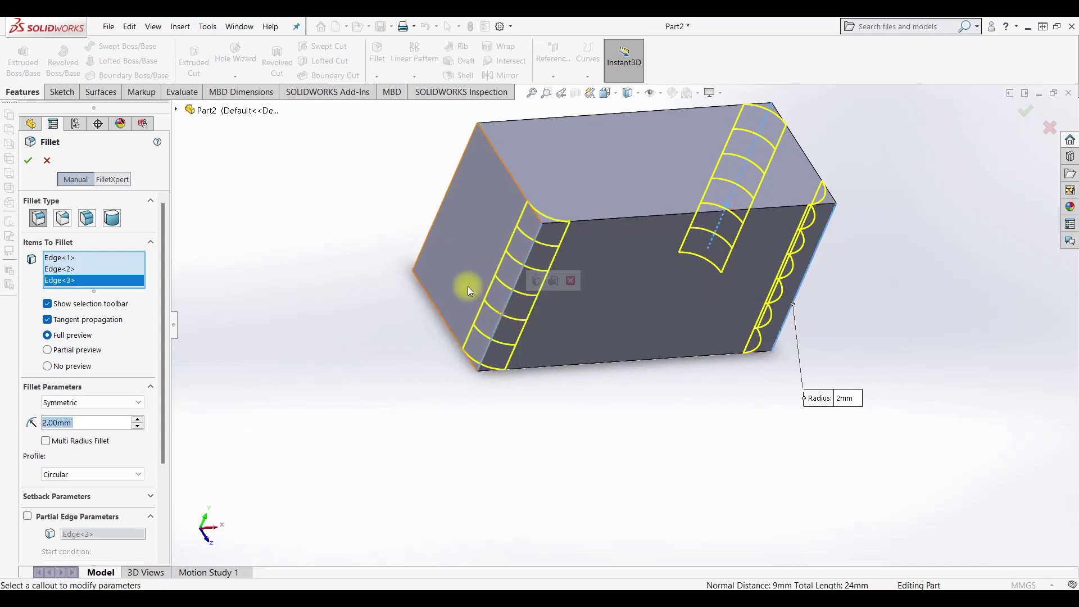
click(439, 207)
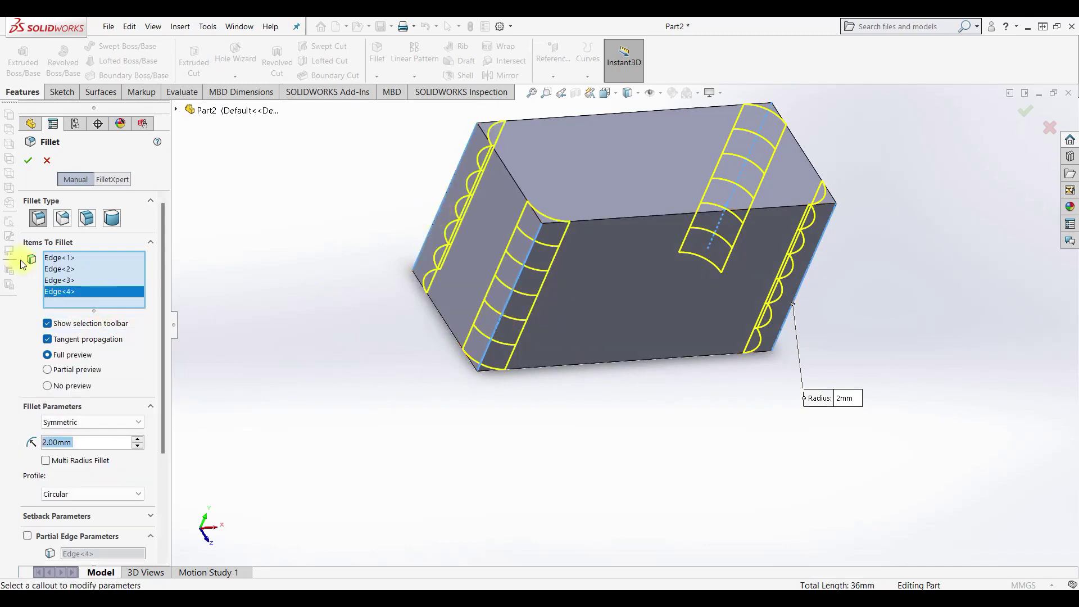
click(28, 161)
middle_drag(513, 376, 557, 318)
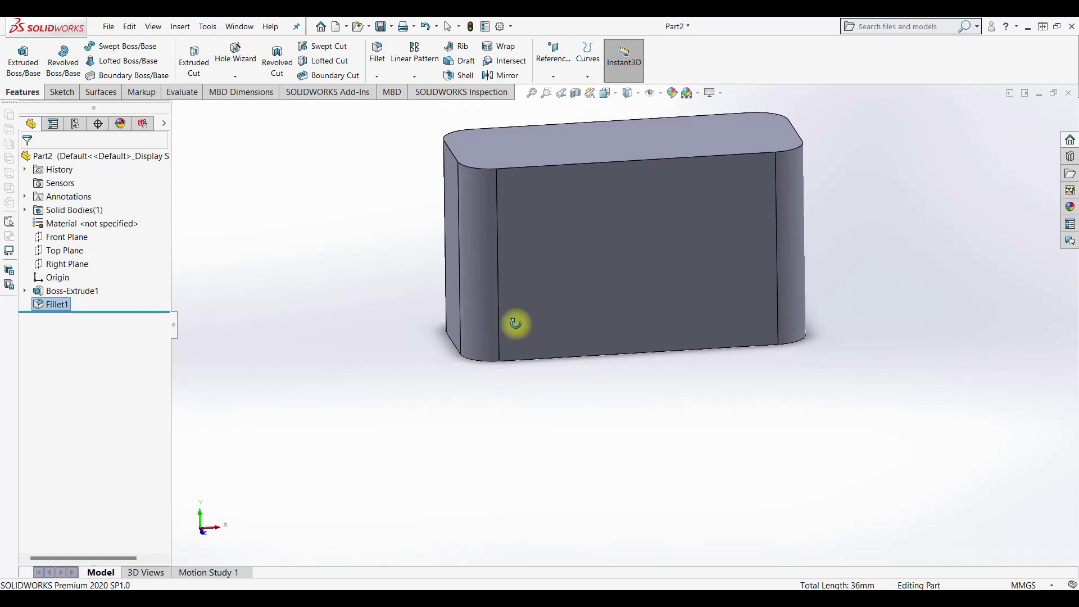
click(557, 319)
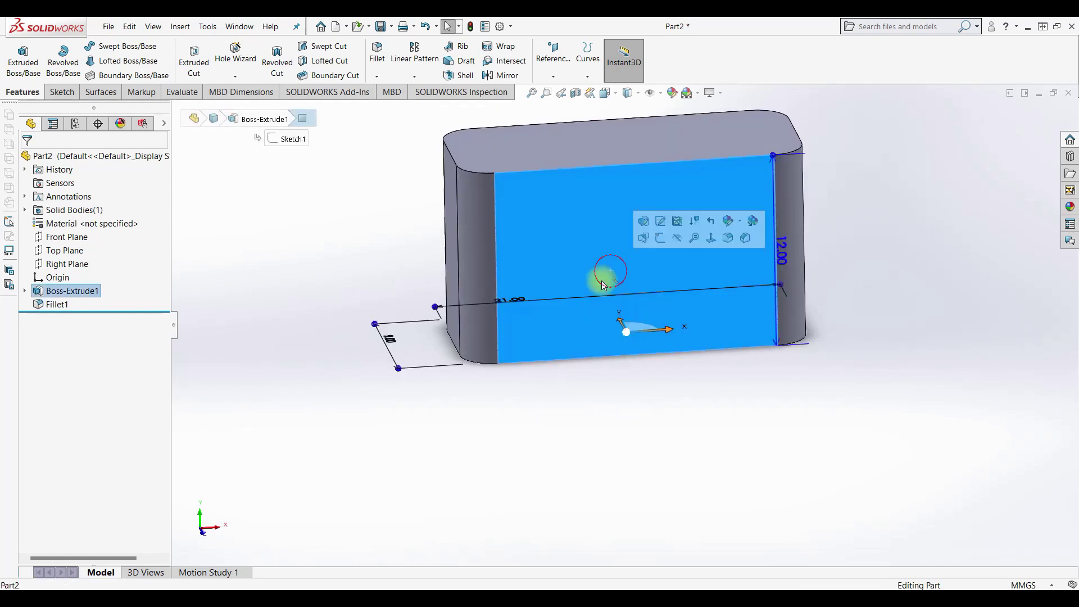
Sketch an Ø8 mm circle centred on the top edge of the block's front face.
click(666, 236)
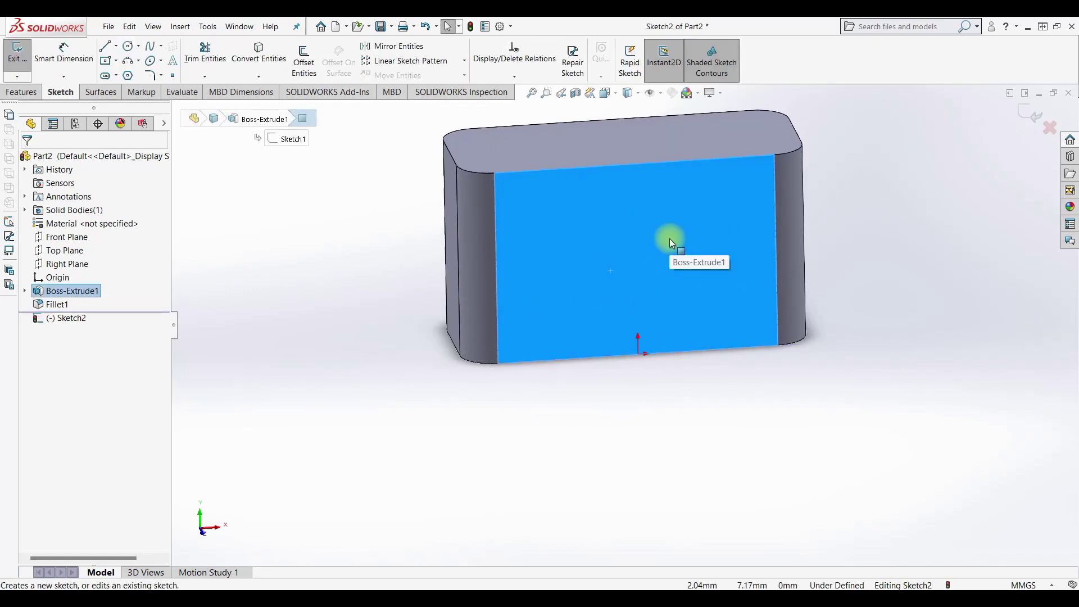
key(ctrl+8)
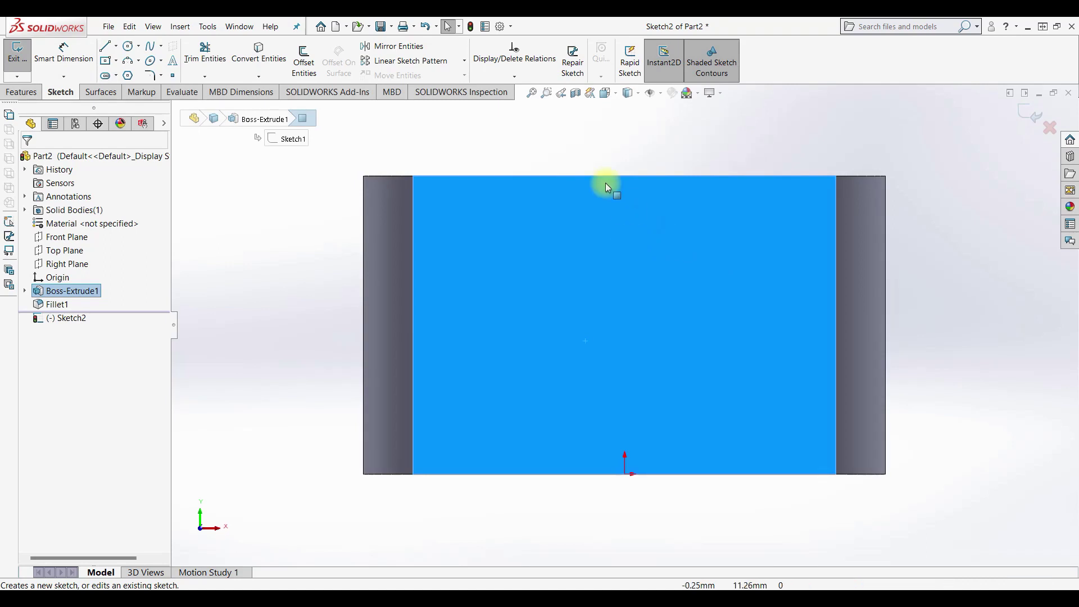
click(212, 176)
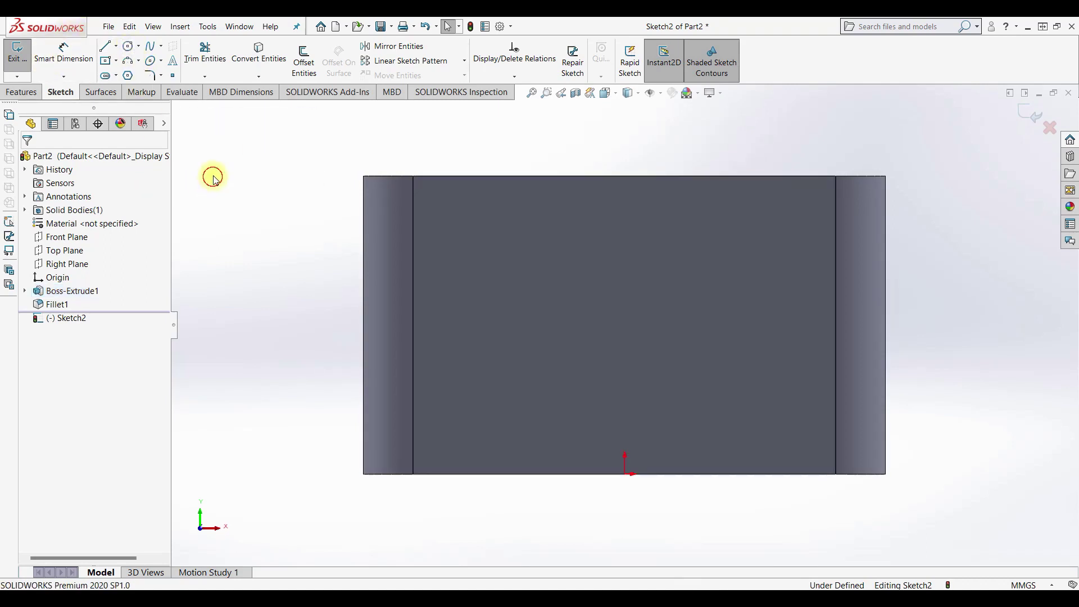
click(128, 45)
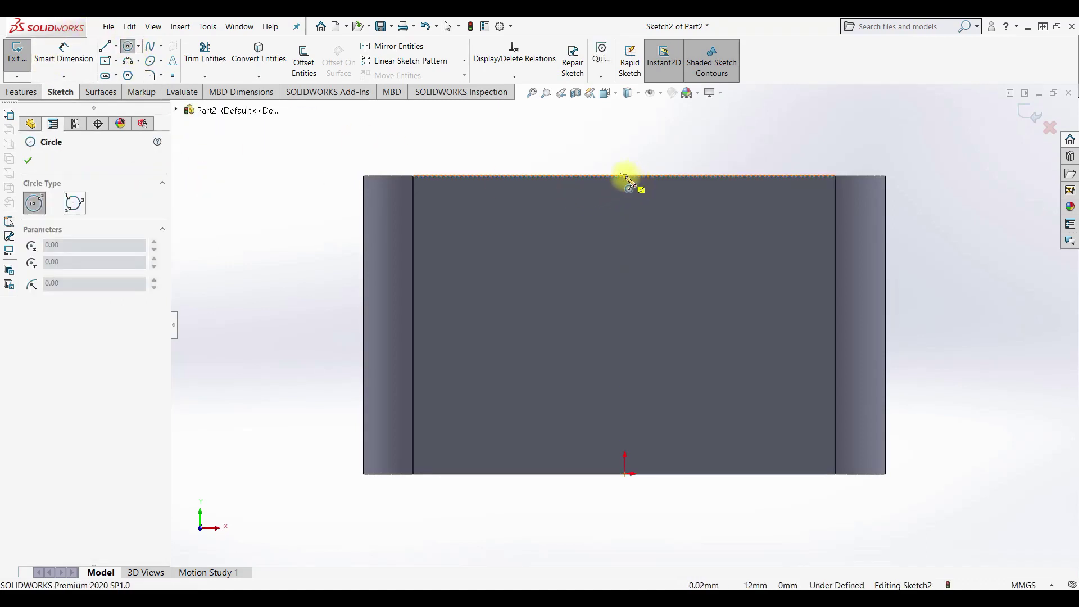
click(625, 176)
click(552, 147)
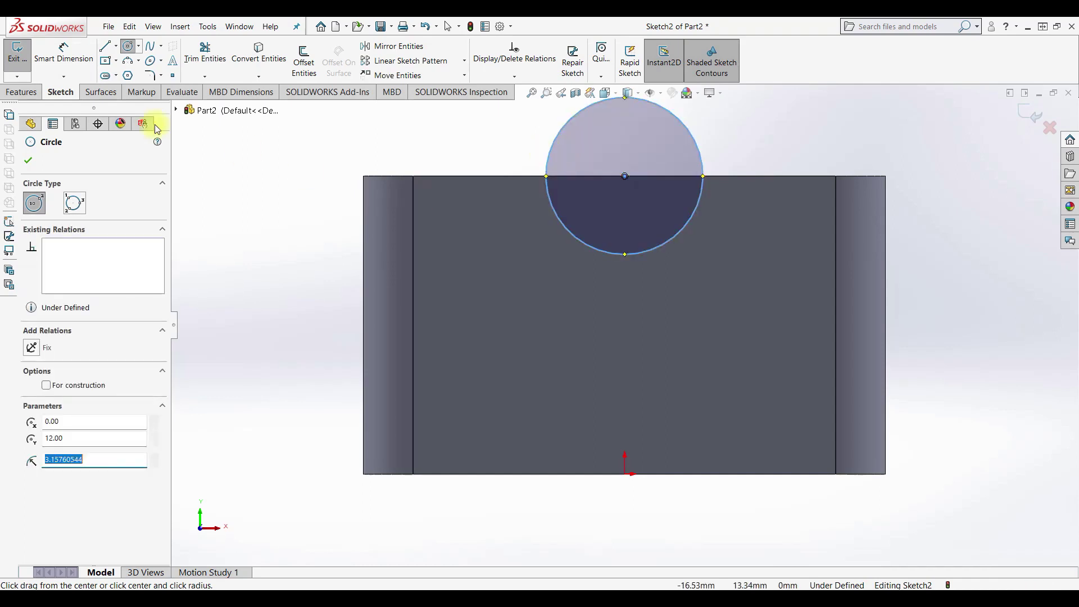
click(66, 51)
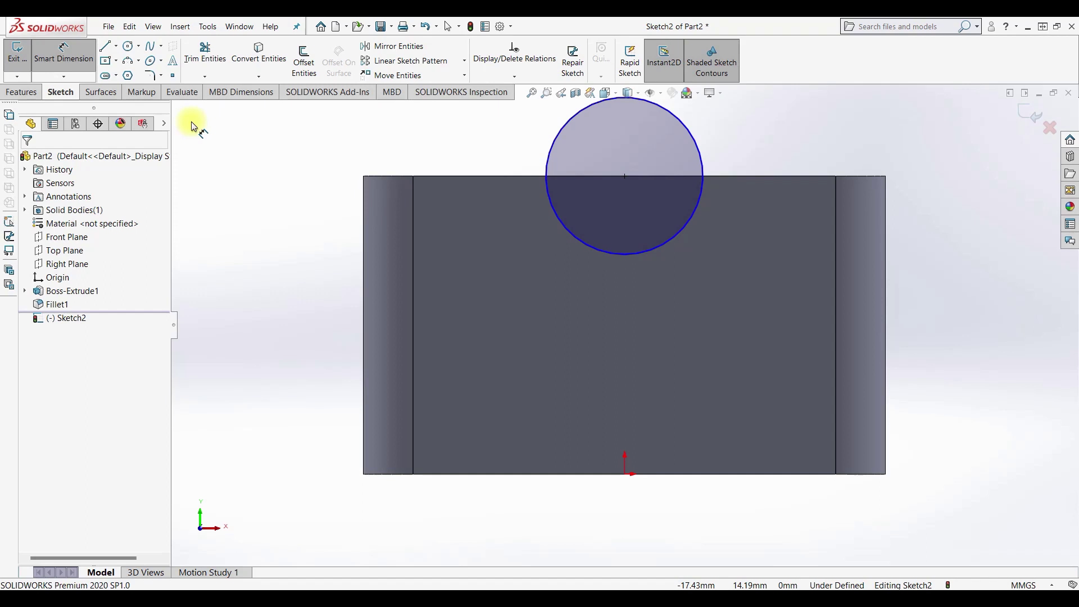
click(701, 163)
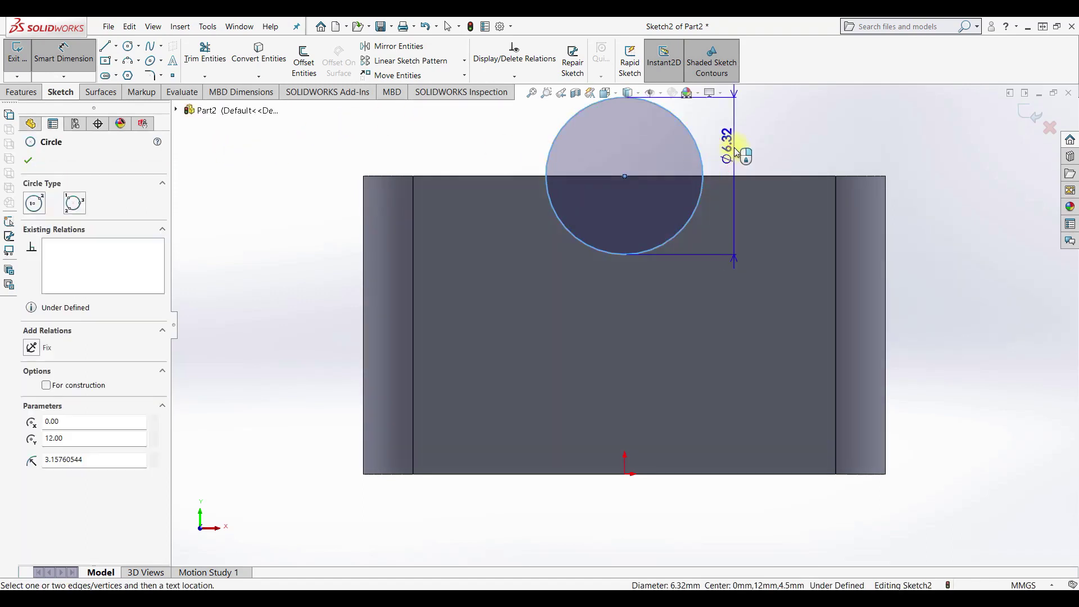
click(727, 151)
text(8)
key(Return)
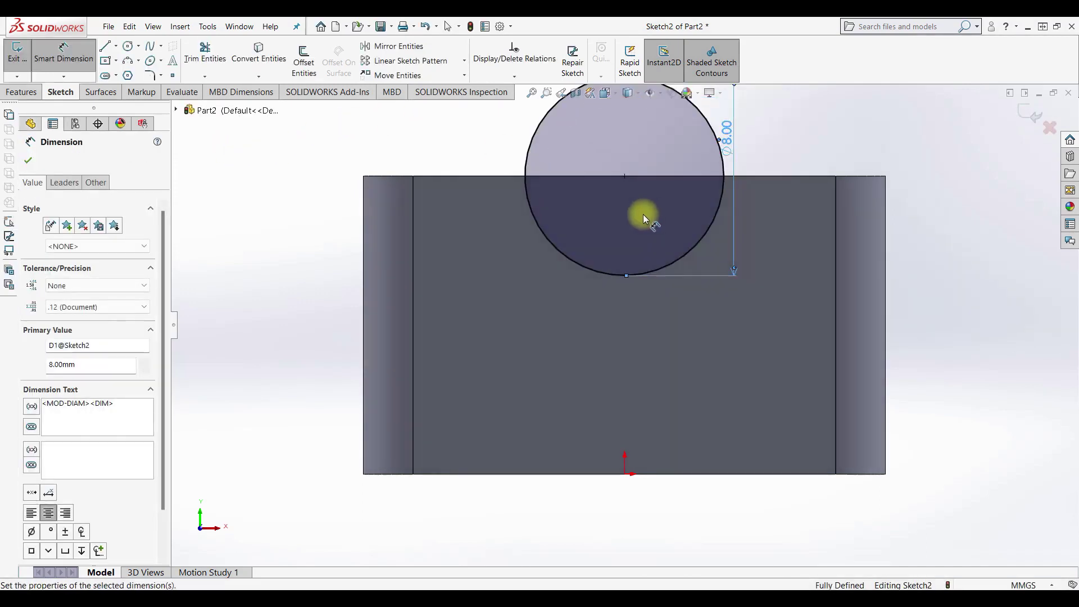
click(17, 51)
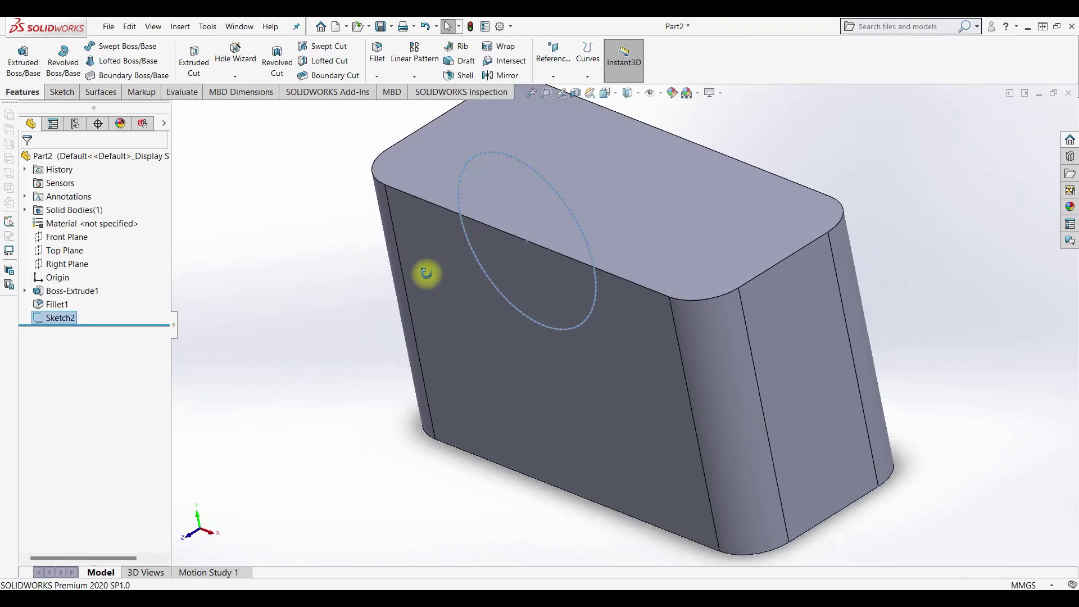
Cut the Ø8 circle through all to form the half-round groove.
click(194, 62)
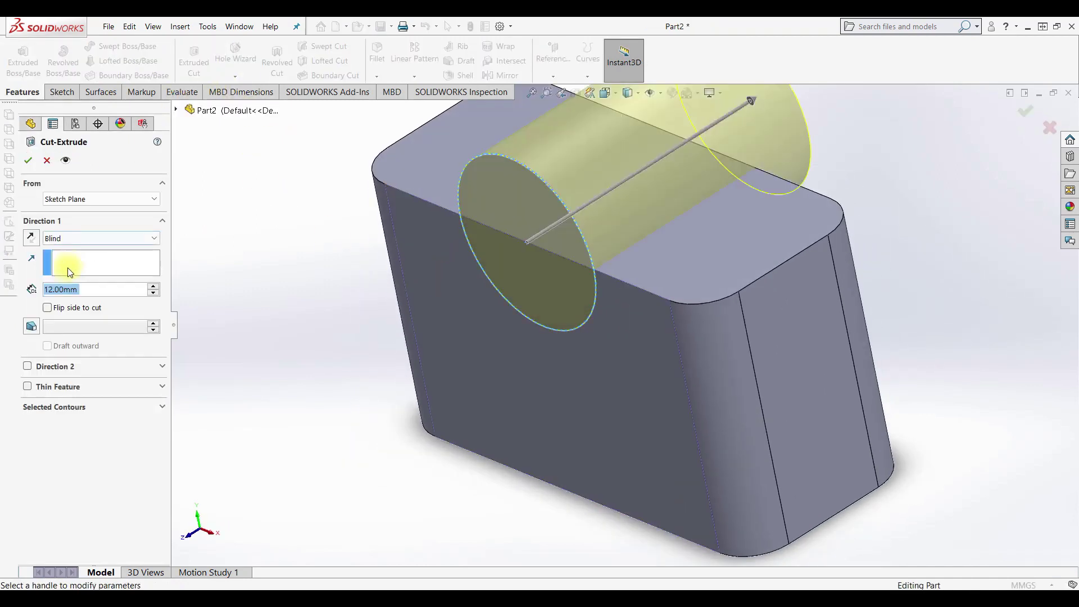
click(79, 243)
click(76, 258)
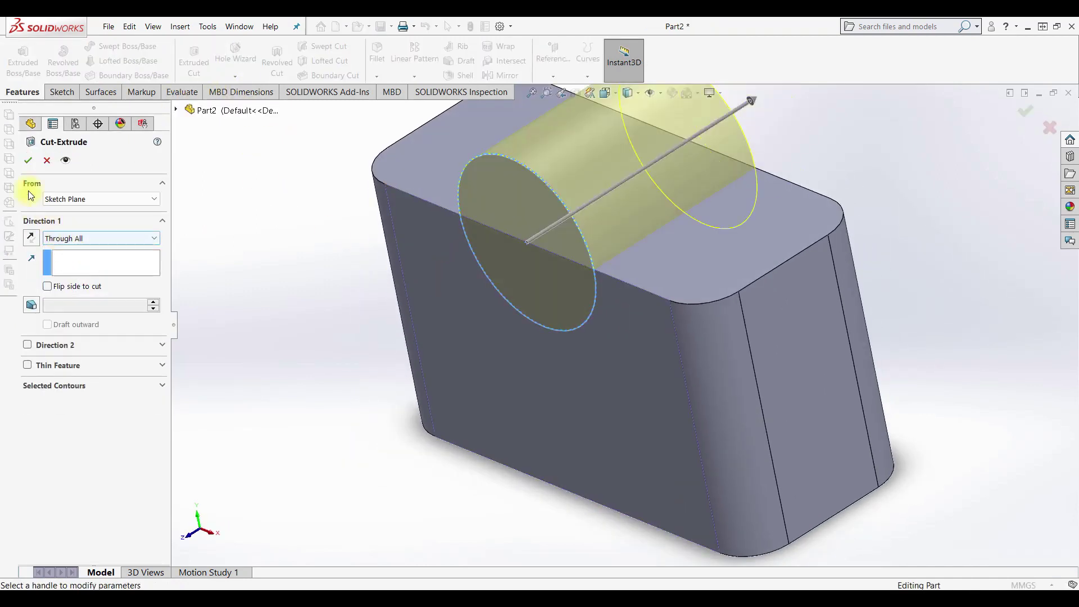
click(28, 161)
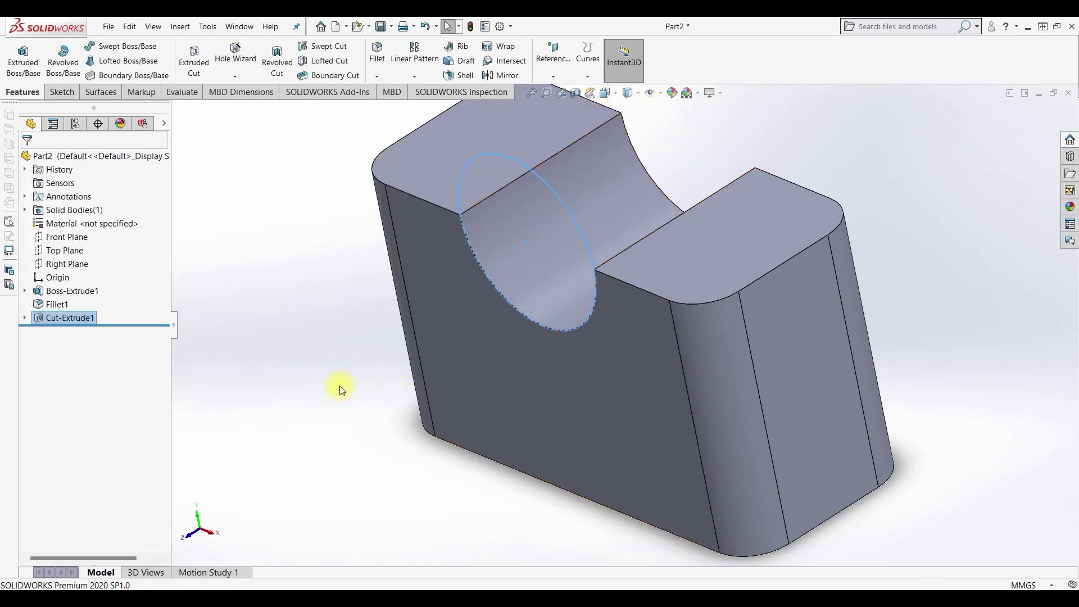
middle_drag(339, 380, 405, 337)
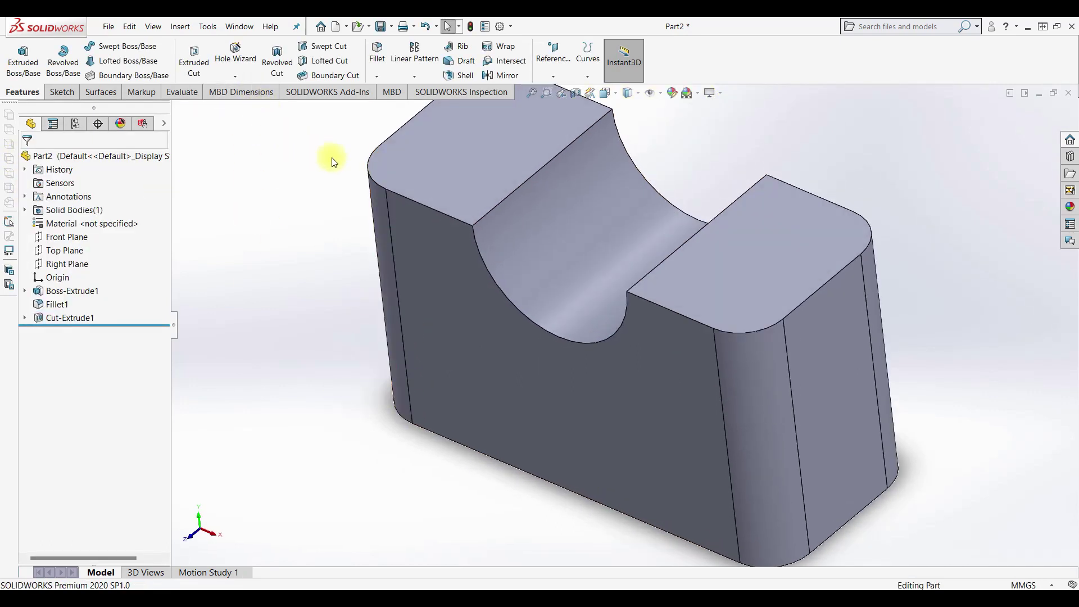
click(467, 148)
click(521, 116)
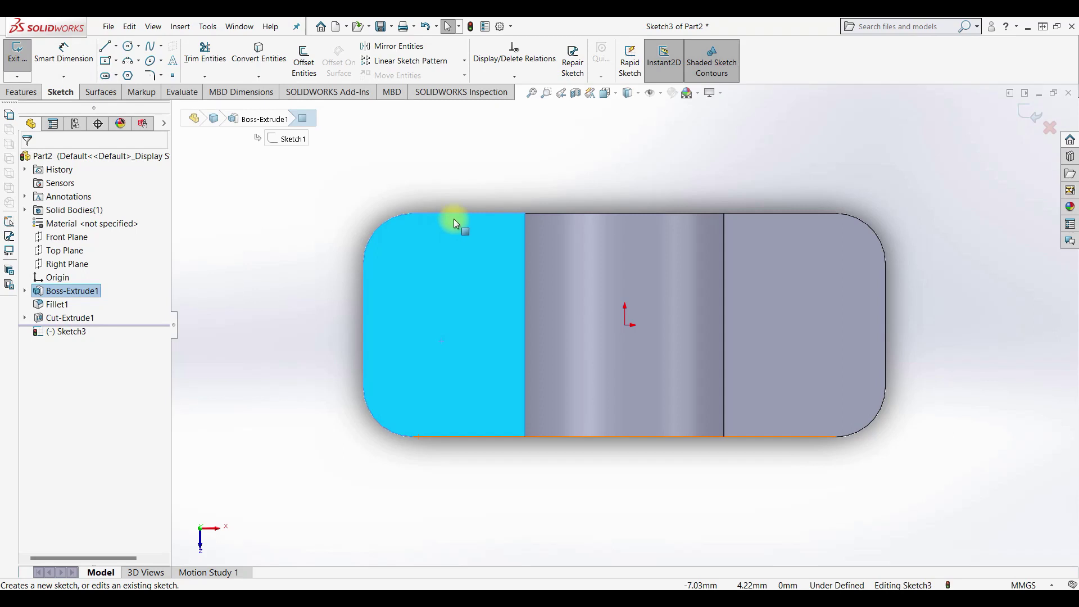
On the top face, place three points (left pad, origin, right pad) and make them horizontal.
click(482, 180)
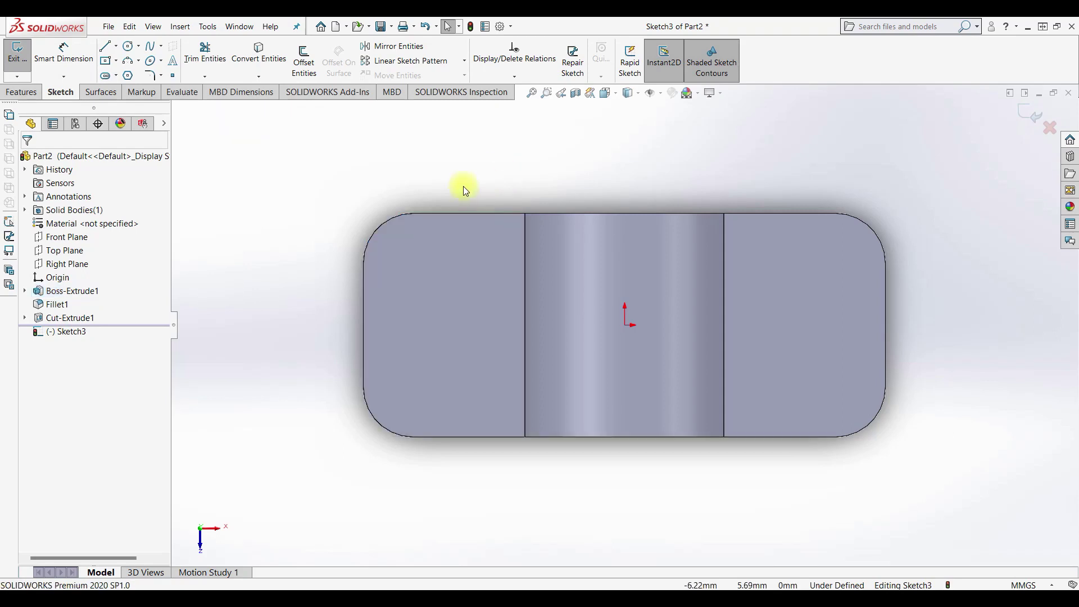
click(174, 77)
click(434, 317)
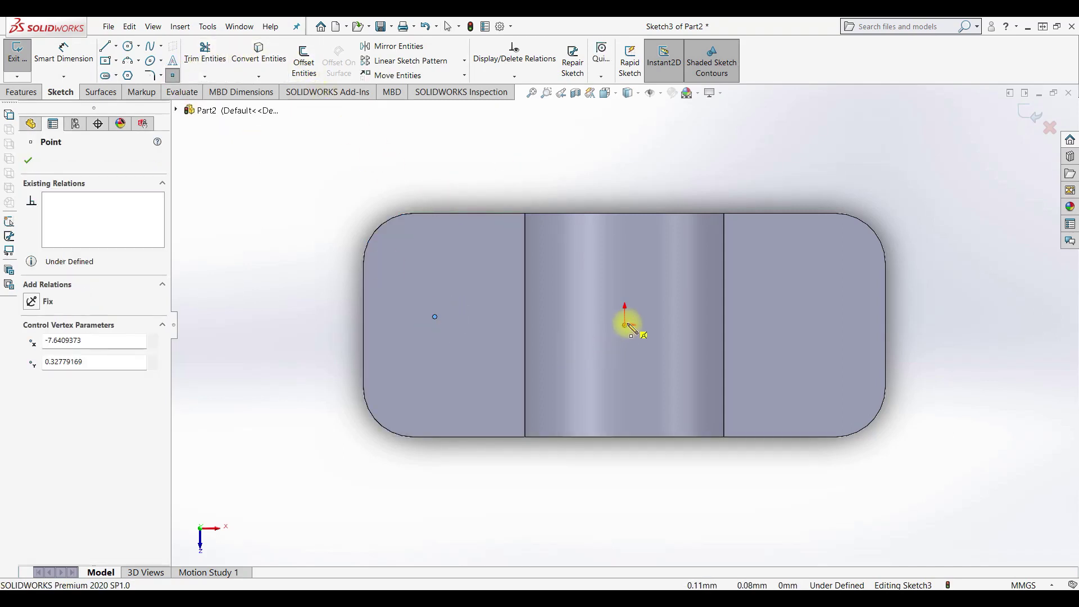
click(625, 324)
click(824, 325)
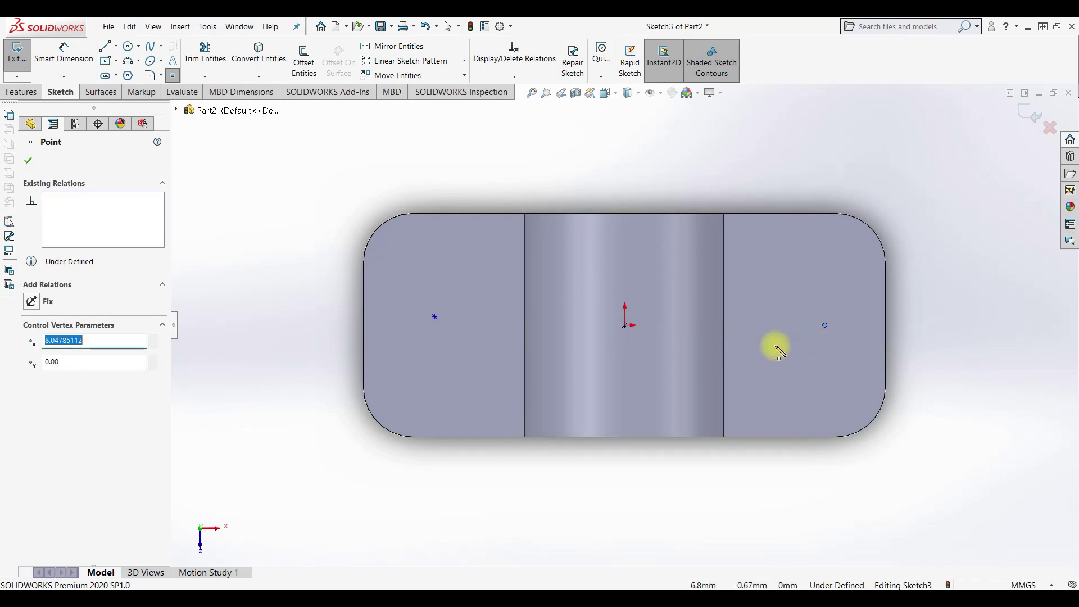
key(Escape)
drag(326, 302, 938, 374)
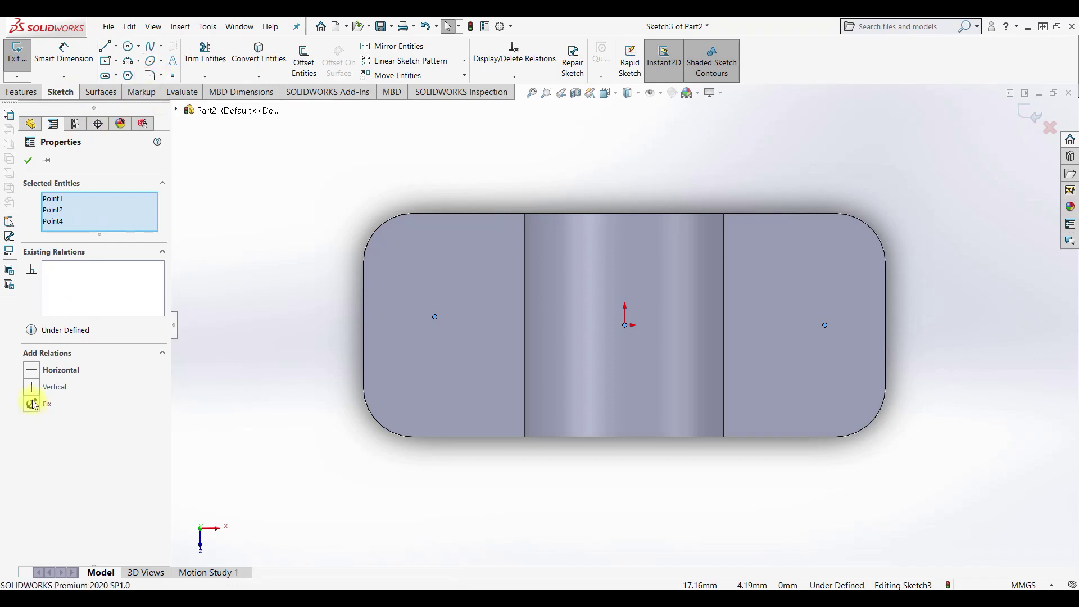
click(35, 372)
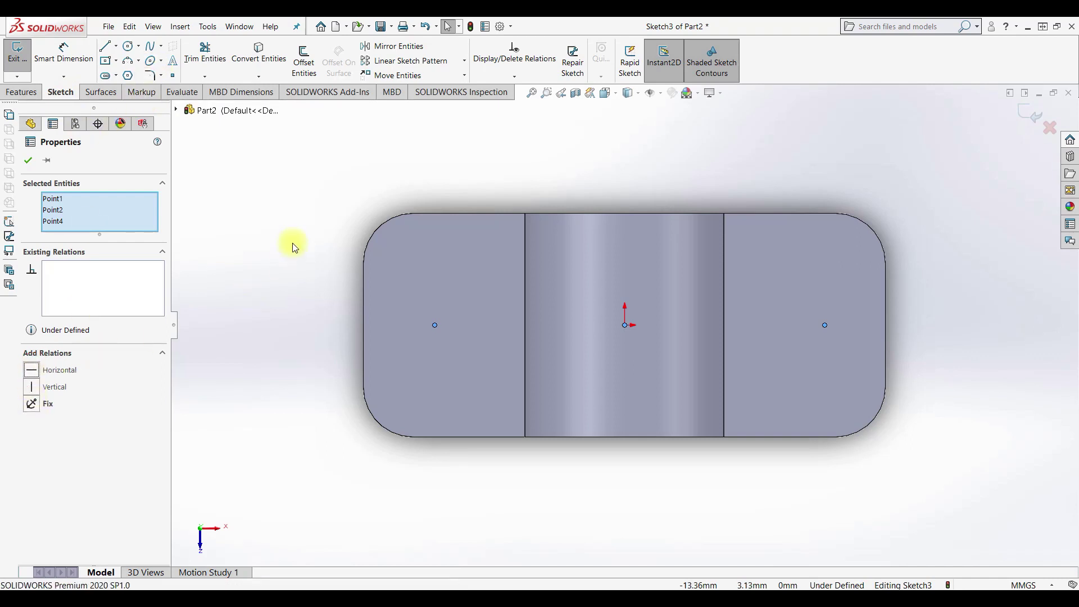
Dimension both outer points 7 mm from the origin and close the sketch.
click(53, 62)
click(434, 325)
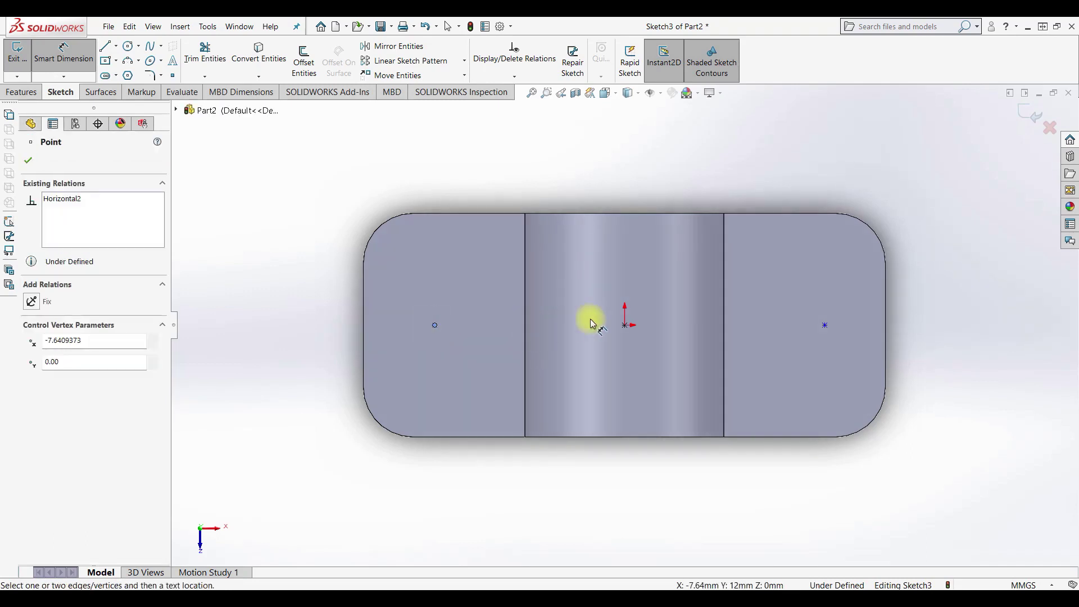
click(626, 326)
click(568, 517)
key(Return)
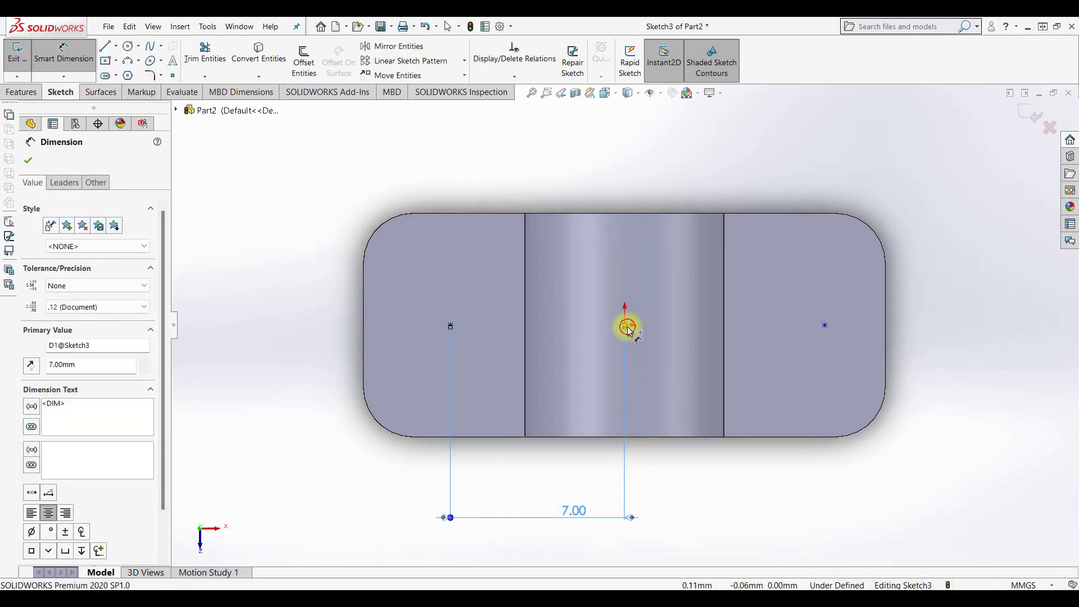
click(625, 326)
click(825, 325)
click(784, 456)
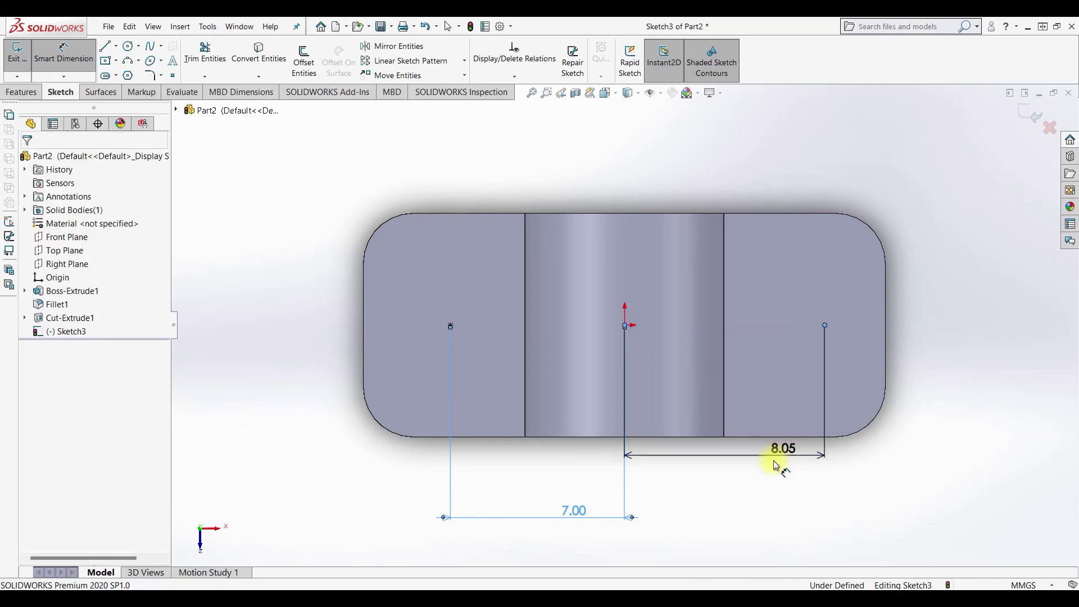
text(7.00mm)
key(Return)
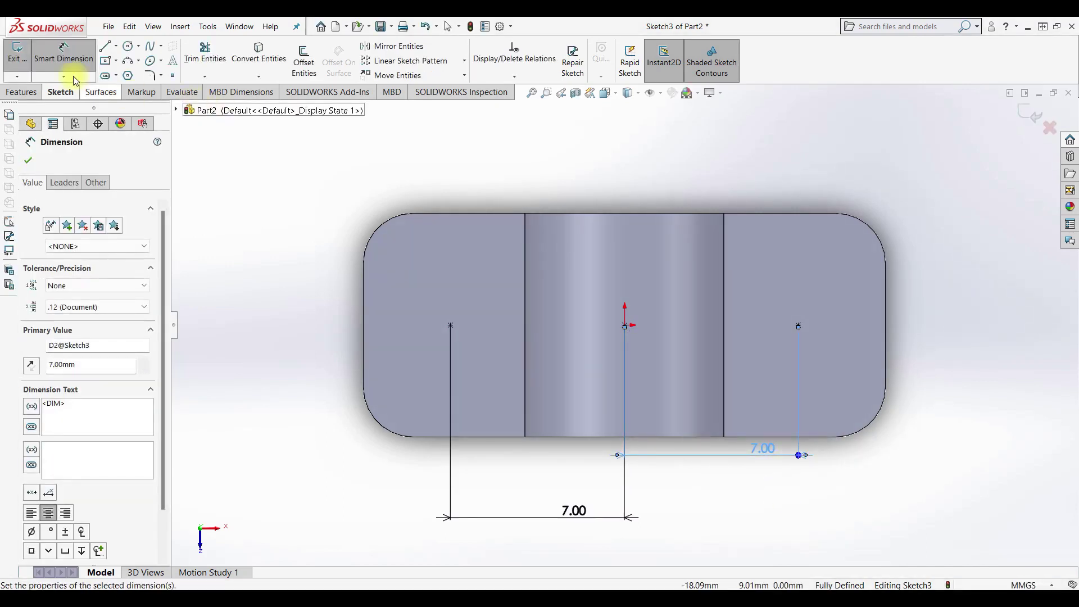
click(11, 47)
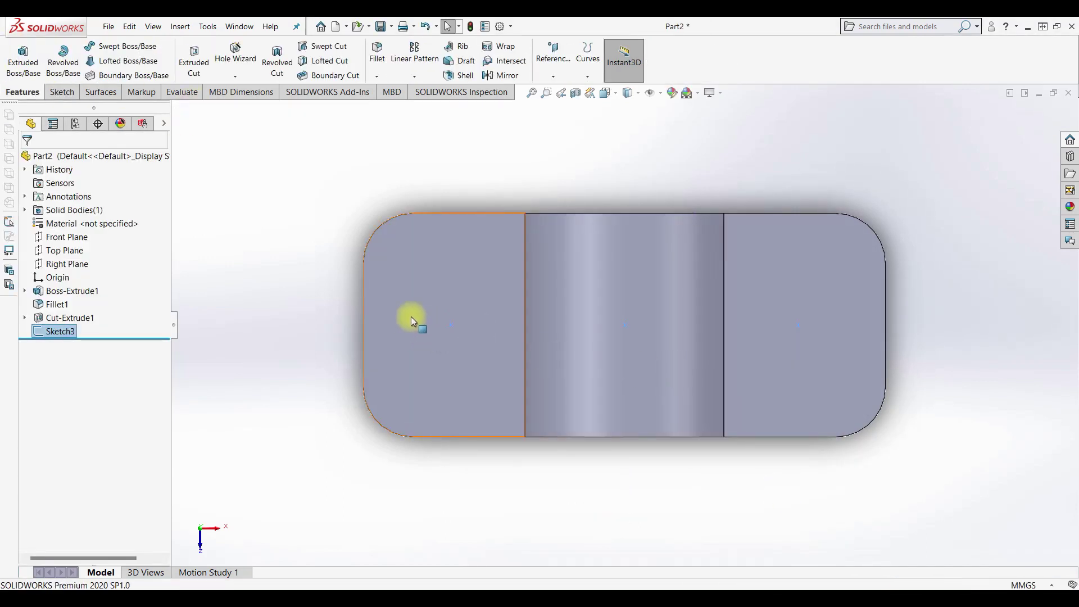
Set up a Hole Wizard bottoming tapped hole, size M3x0.5, with a blind depth.
click(235, 79)
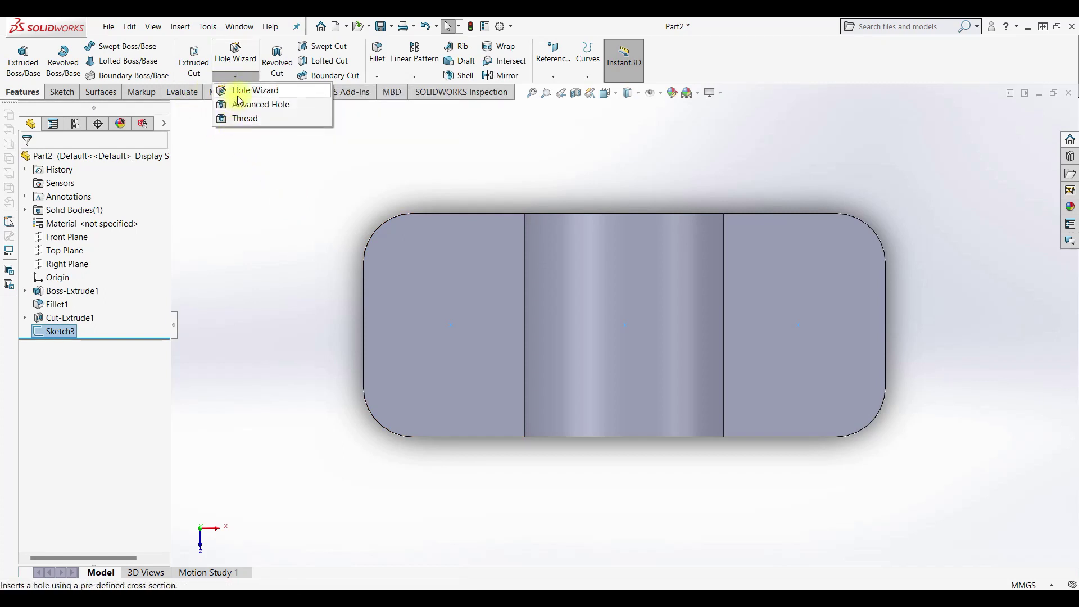
click(241, 91)
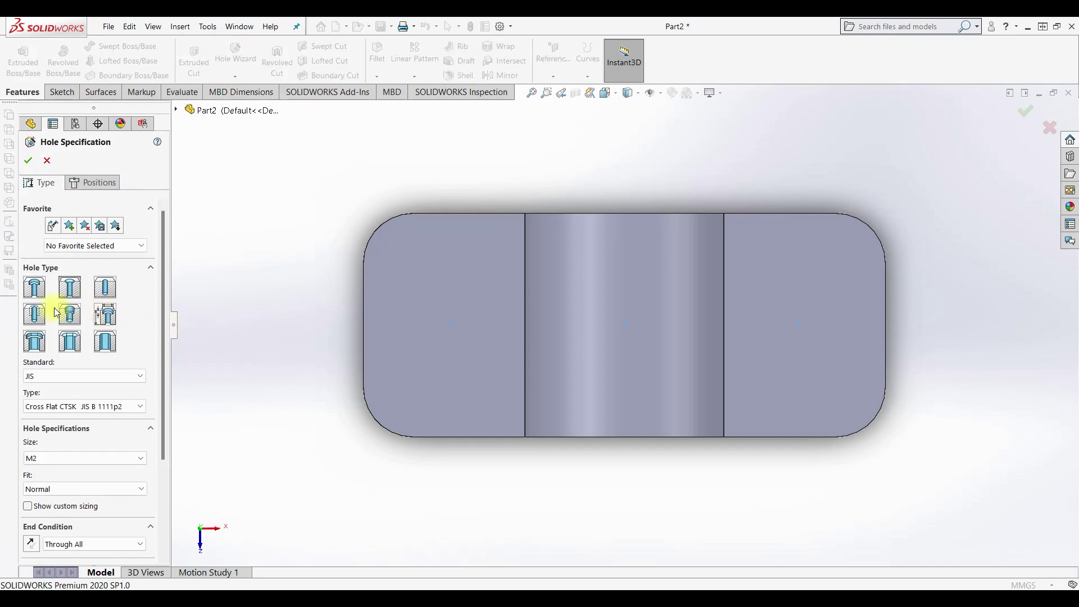
click(40, 307)
click(67, 457)
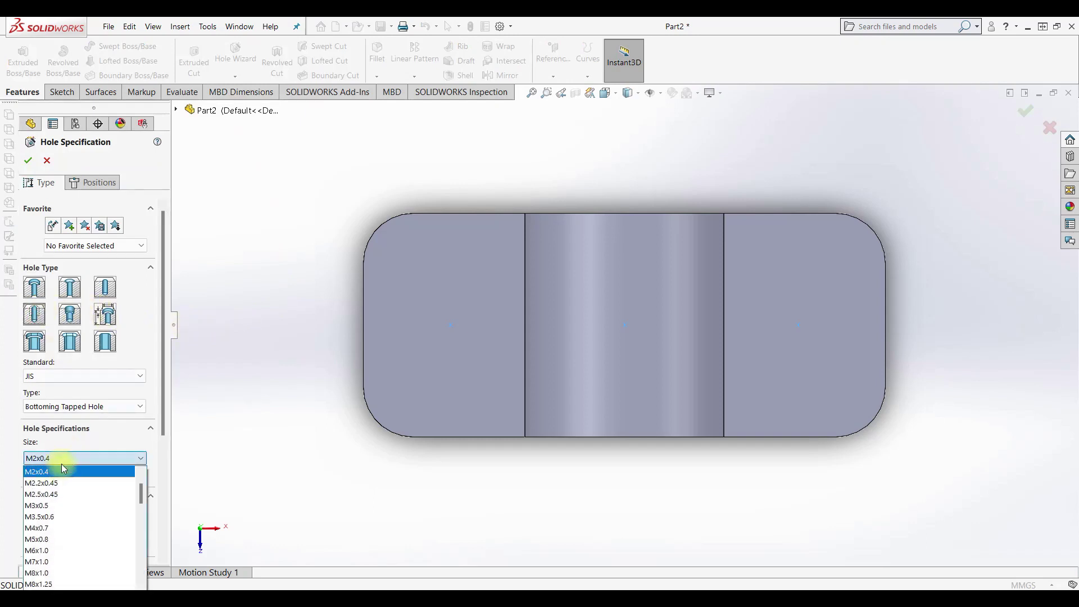
click(62, 506)
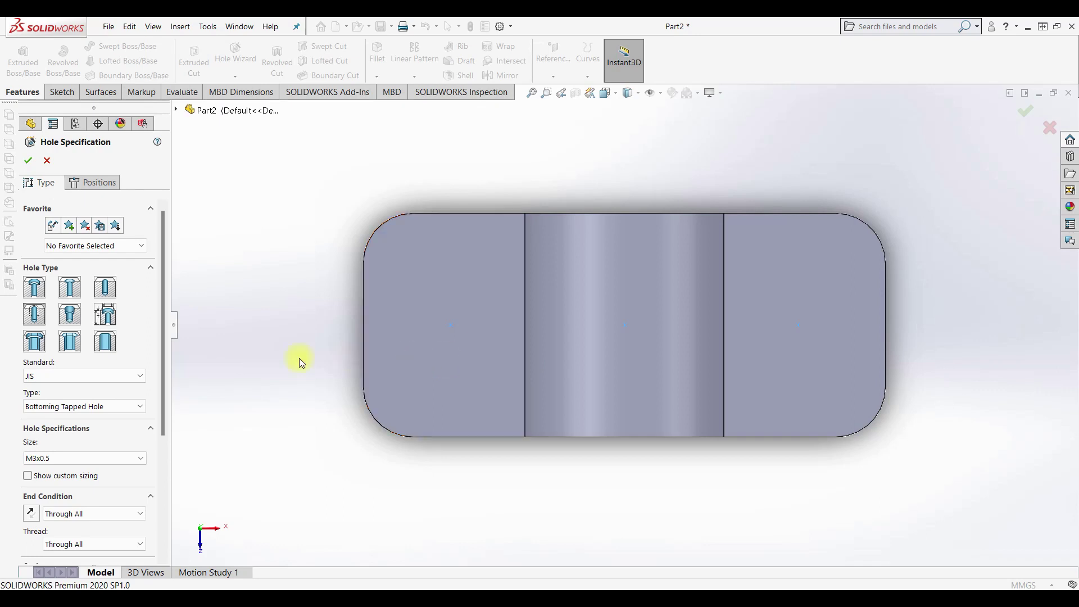
click(93, 514)
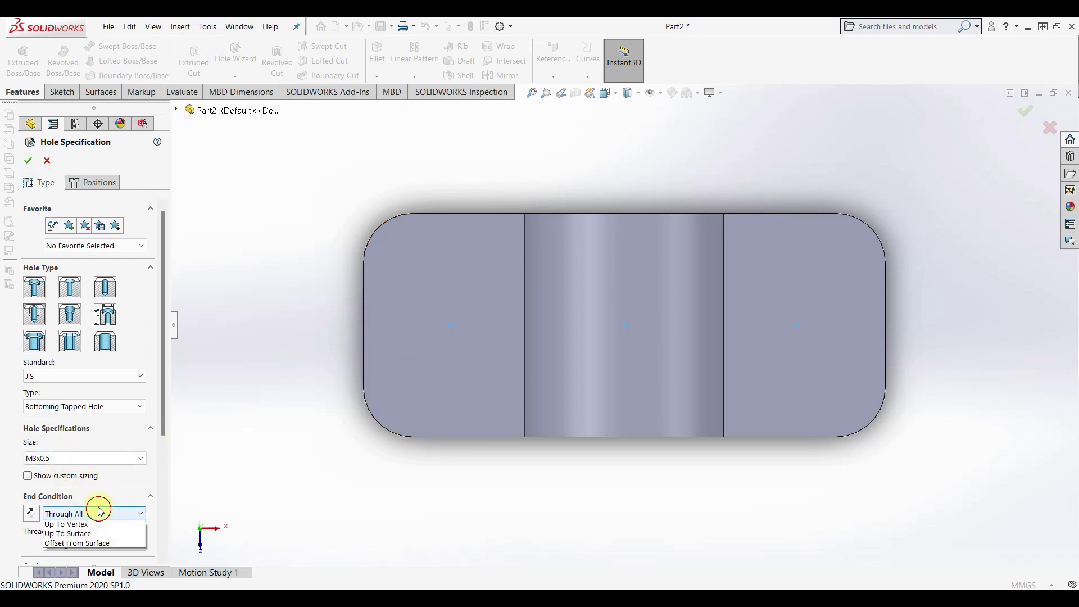
click(71, 522)
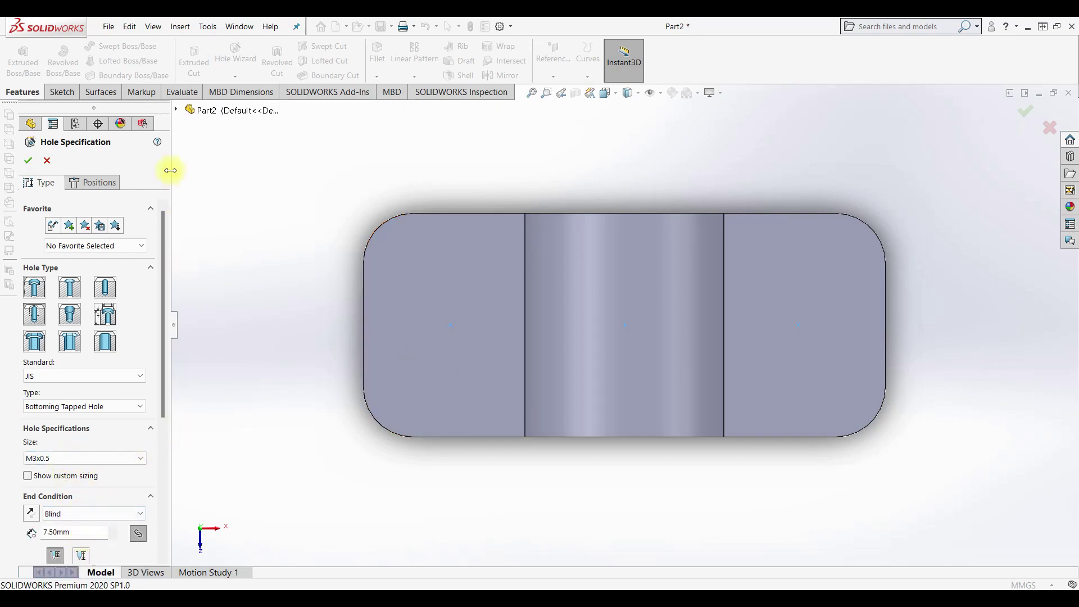
Place the tapped hole centres on the left and right top faces and accept.
middle_drag(294, 266, 235, 185)
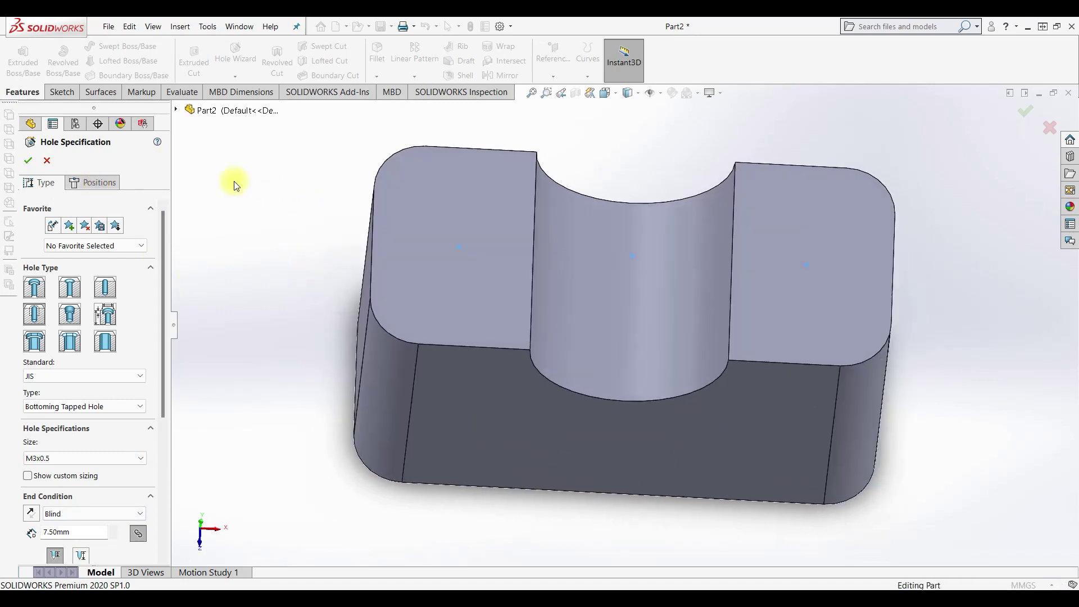
click(93, 182)
click(460, 205)
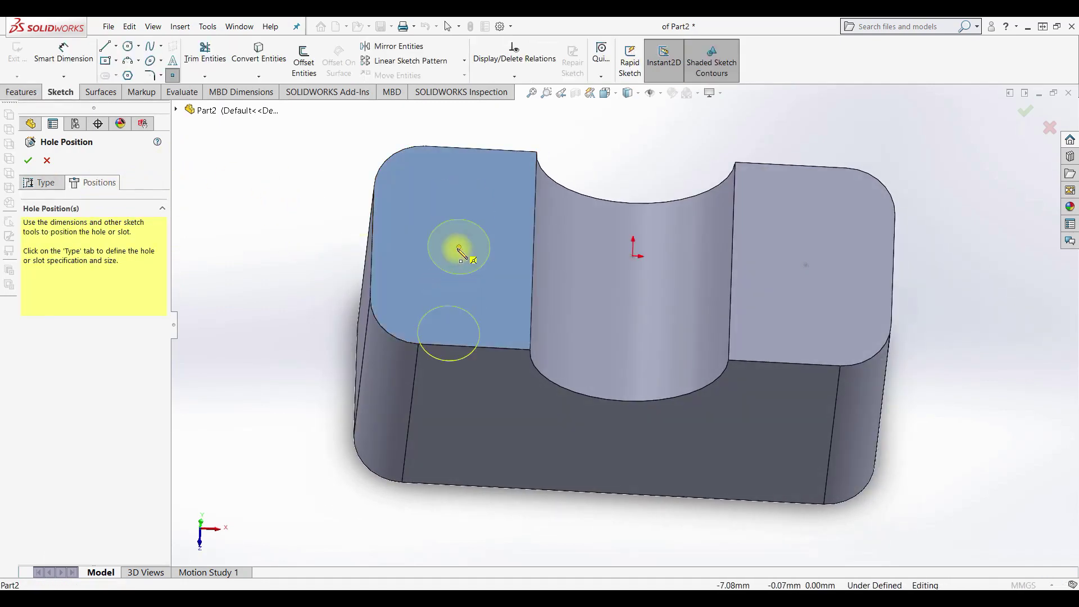
click(459, 246)
click(805, 264)
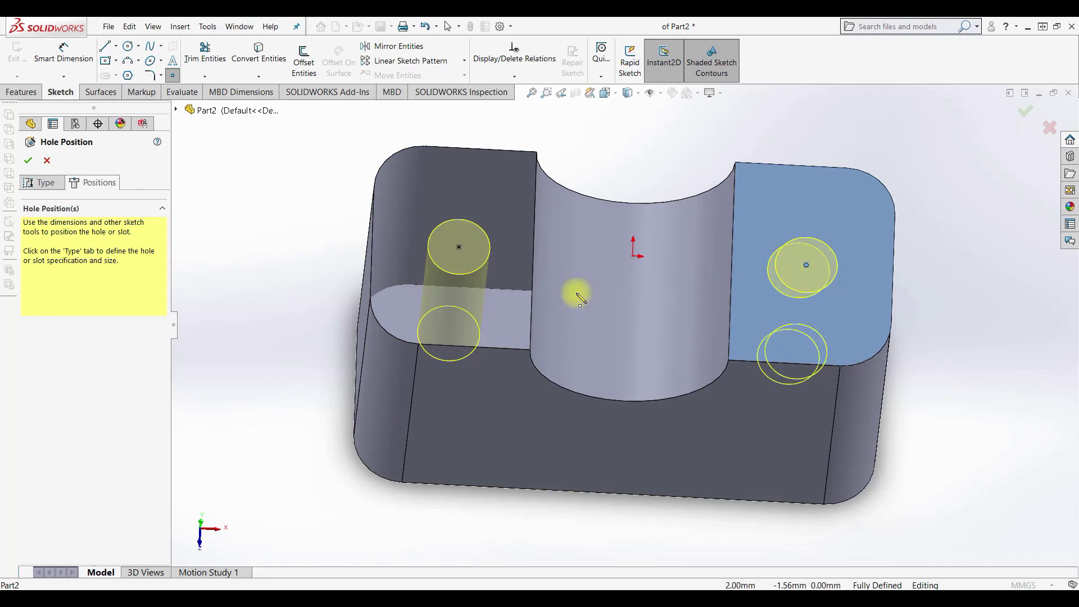
click(35, 161)
mouse_move(373, 269)
middle_down()
mouse_move(414, 241)
mouse_move(316, 219)
mouse_move(583, 313)
mouse_move(400, 470)
mouse_move(434, 352)
mouse_move(402, 357)
middle_up()
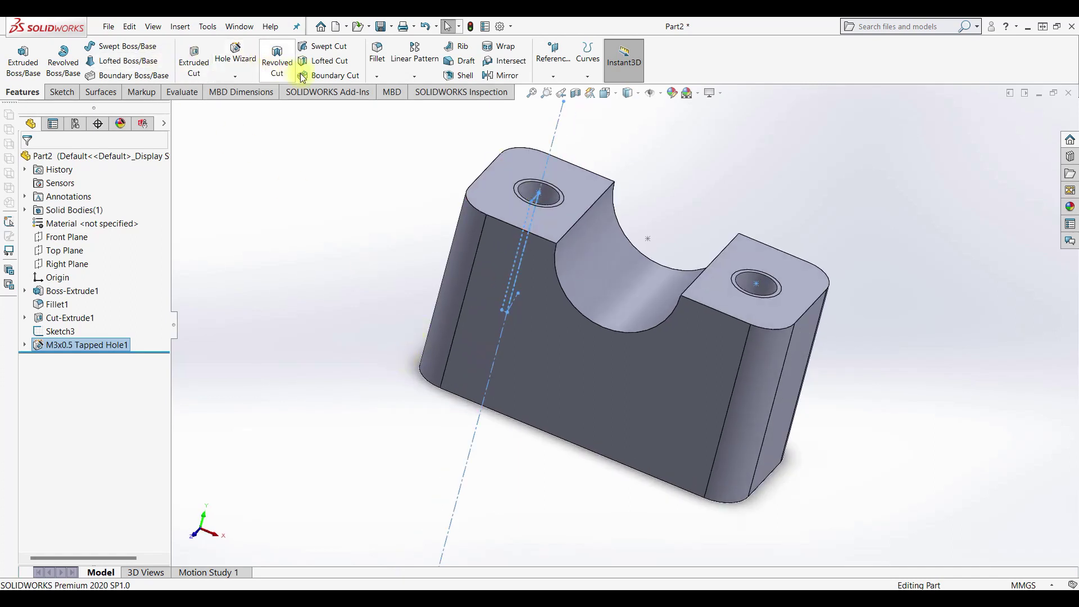
click(377, 77)
Chamfer the top front edge, both curved cut edges and the right top face at 0.20 mm.
click(377, 101)
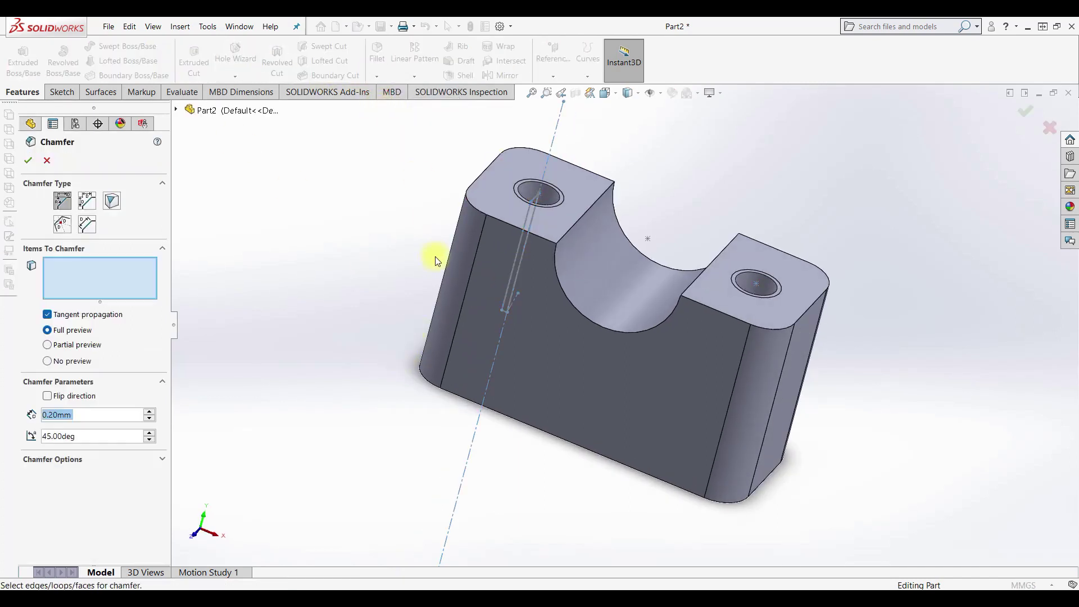
click(537, 234)
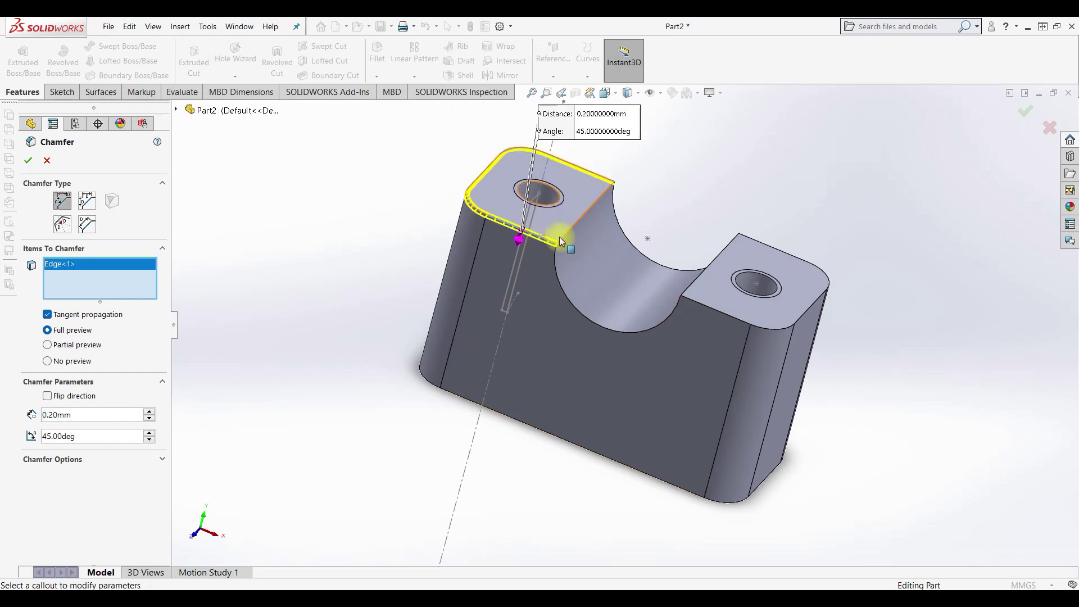
click(558, 284)
click(639, 250)
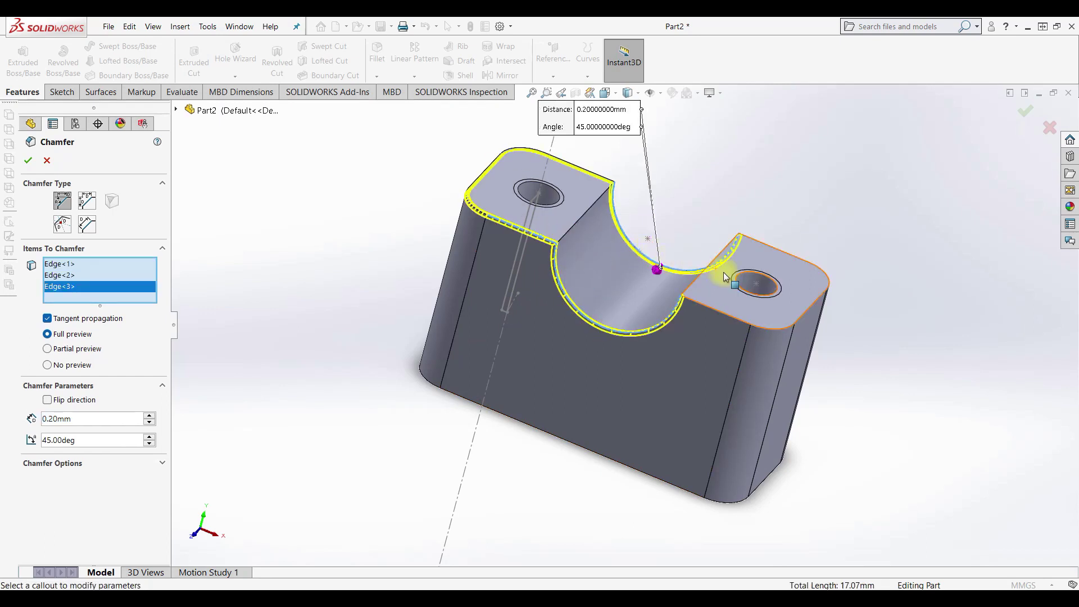
click(718, 310)
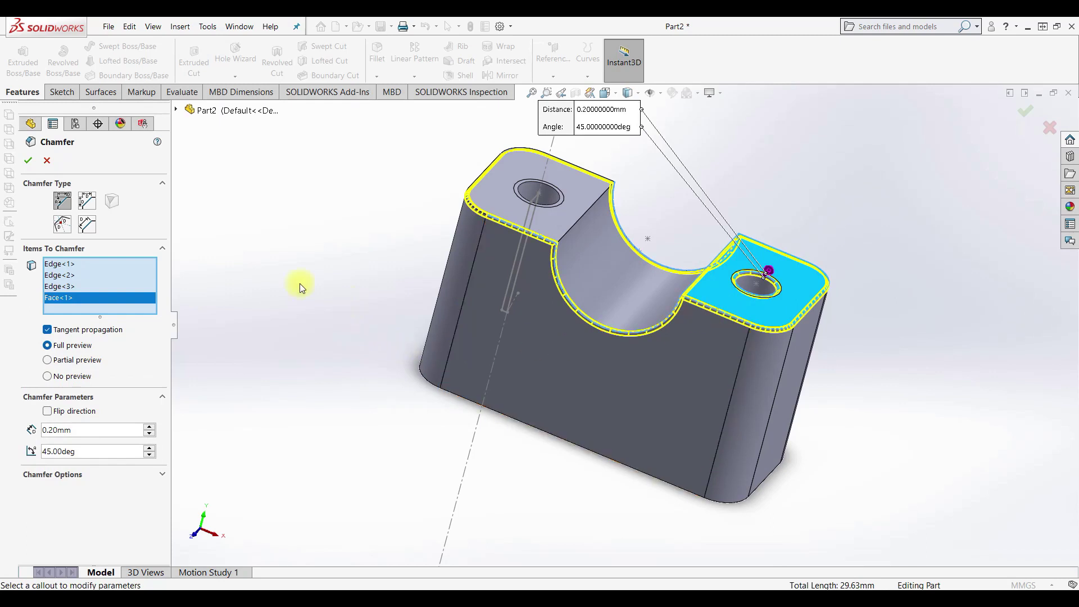
middle_drag(459, 413, 501, 241)
Add a 0.5 mm chamfer around the bottom edge loop.
click(373, 77)
click(382, 105)
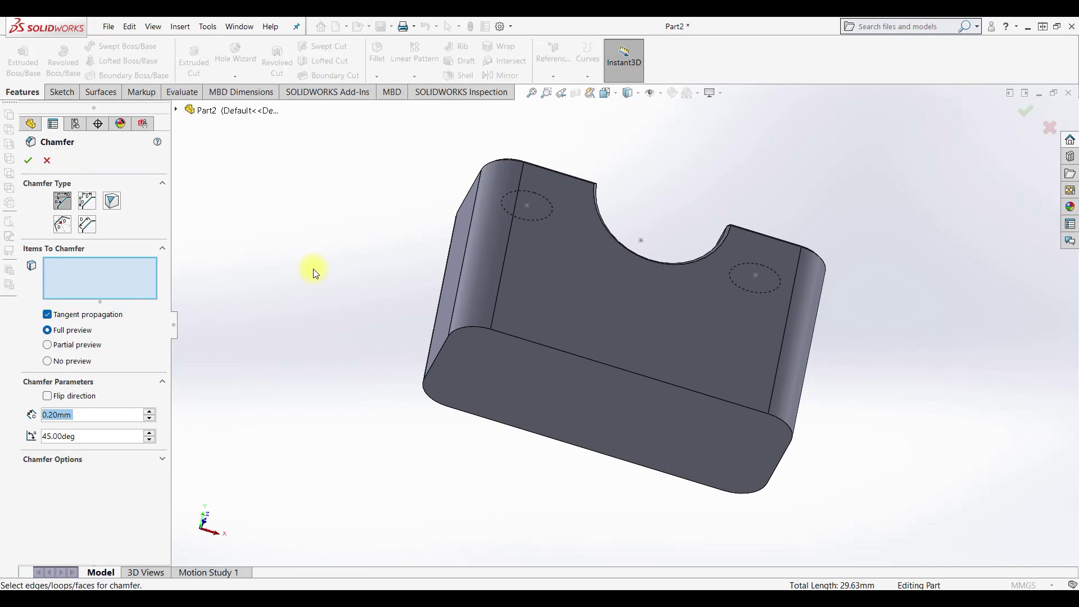
text(0.5)
key(Return)
click(474, 326)
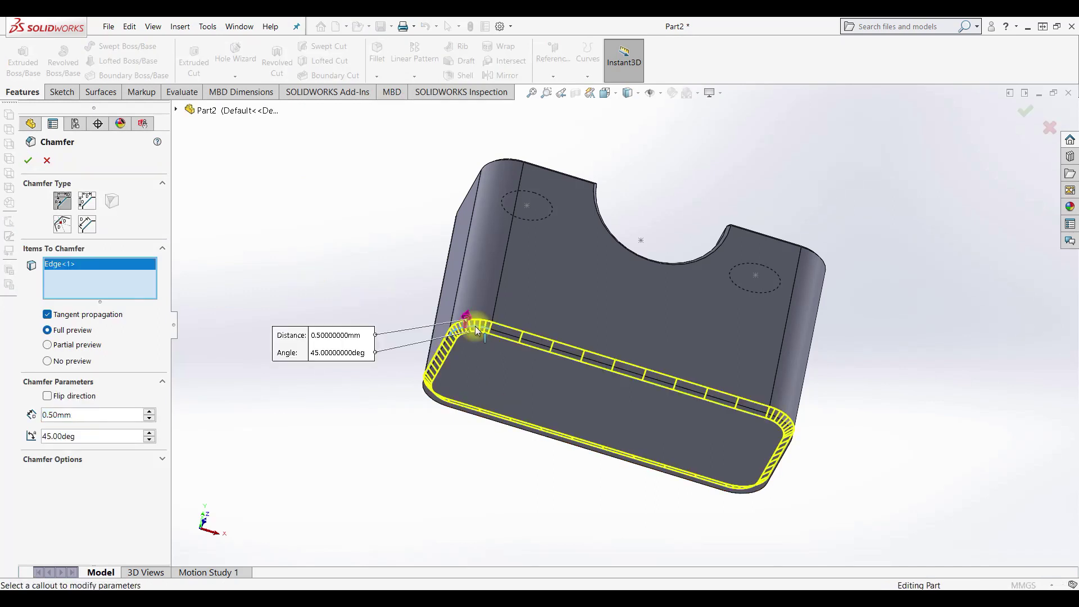
click(29, 161)
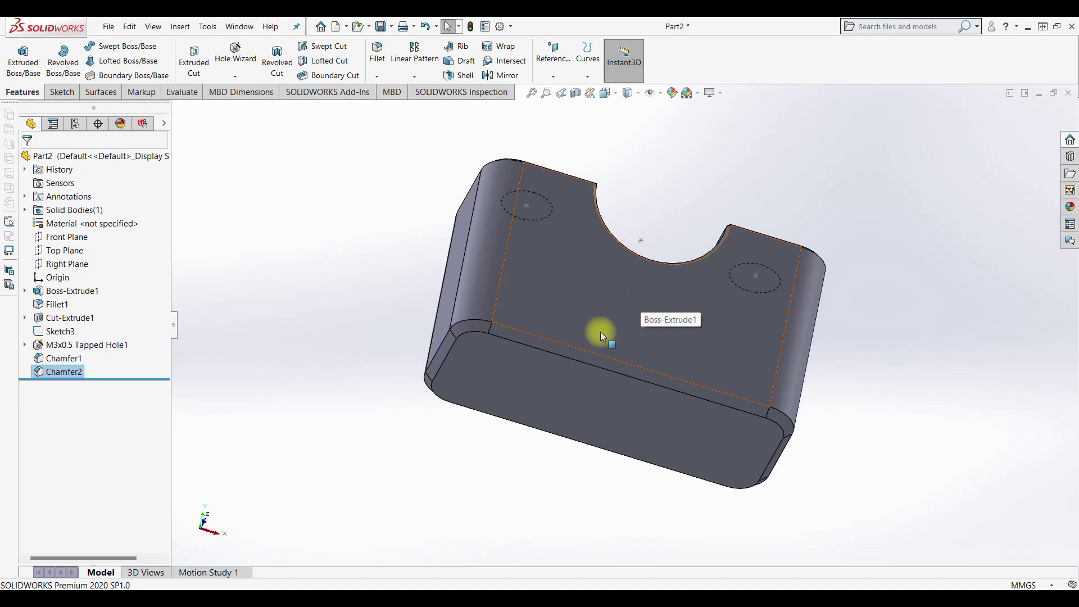
middle_drag(596, 333, 591, 296)
click(578, 370)
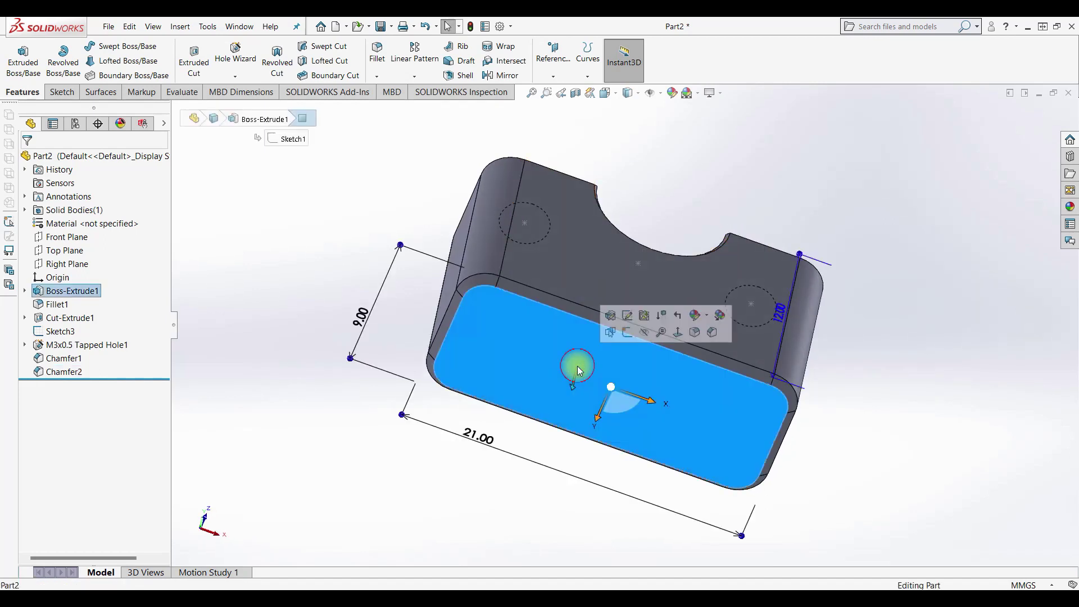
Start a new sketch on the bottom face after abandoning an empty first attempt.
click(628, 333)
key(Escape)
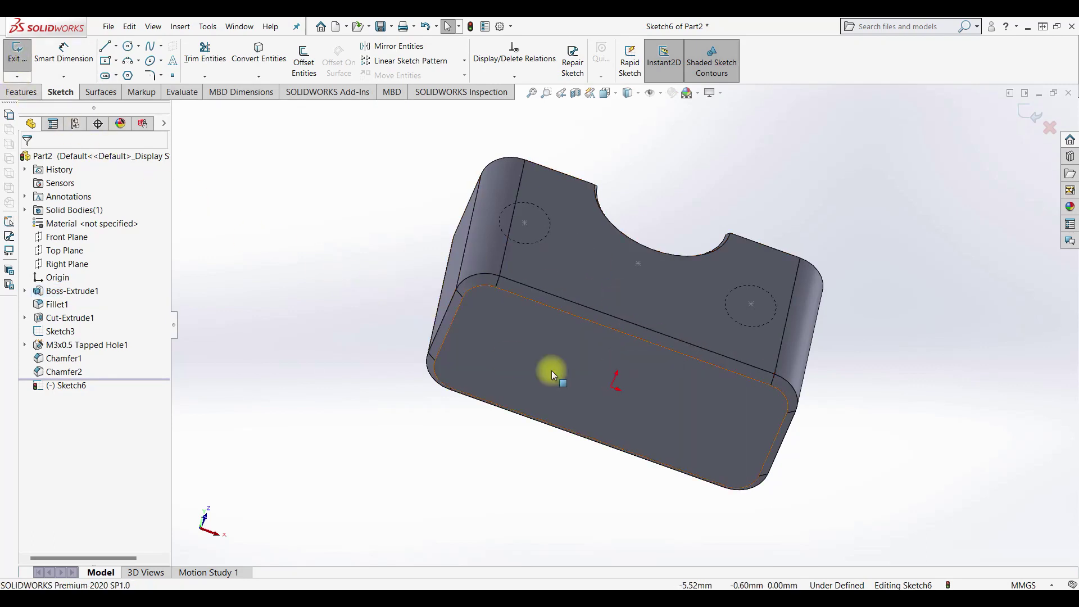
click(570, 359)
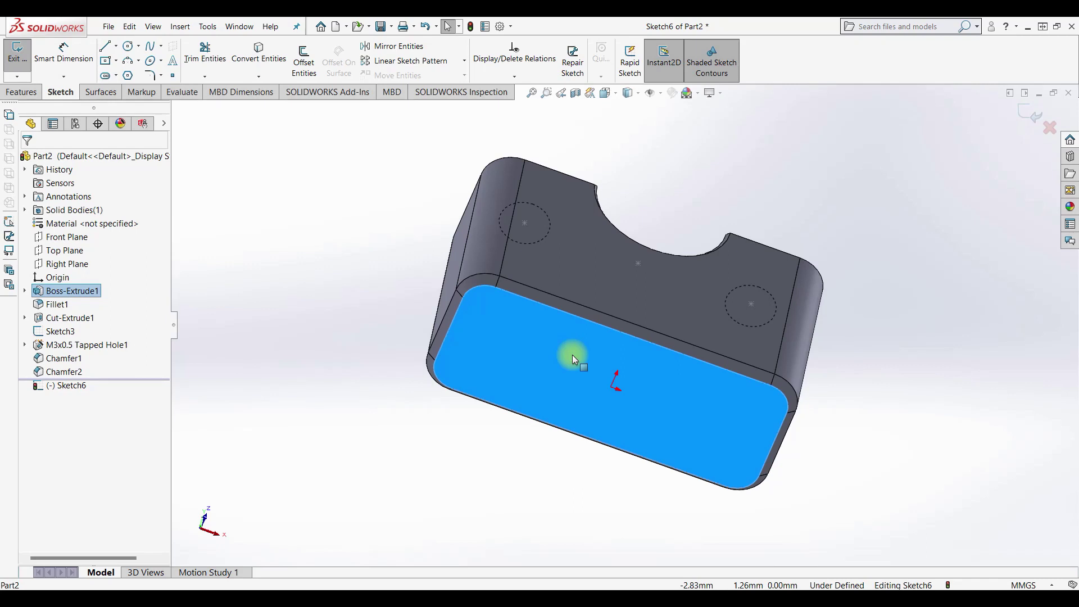
click(344, 345)
click(13, 67)
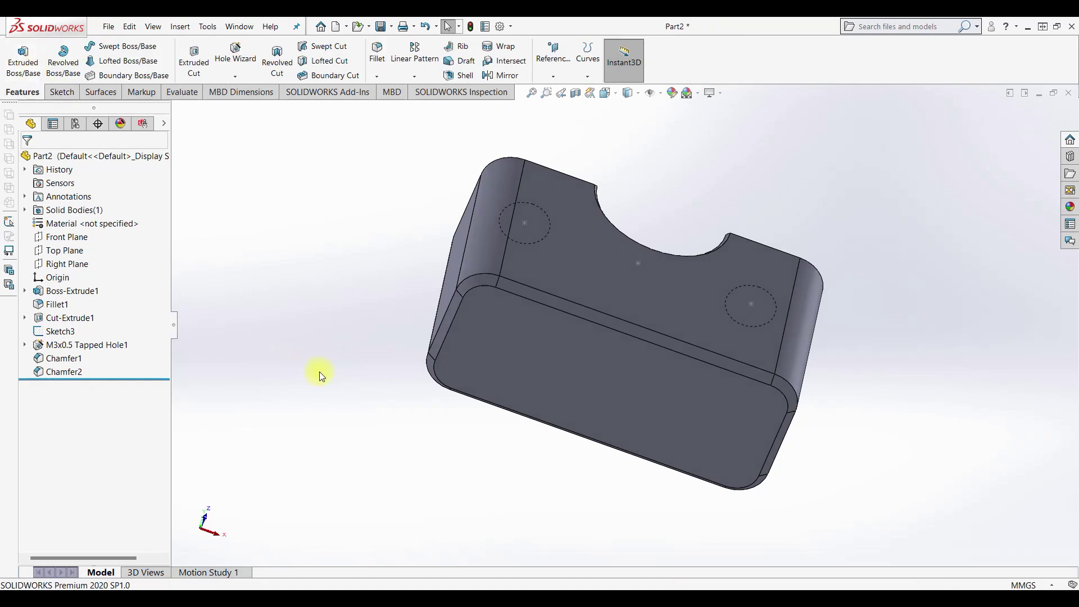
click(544, 369)
click(592, 334)
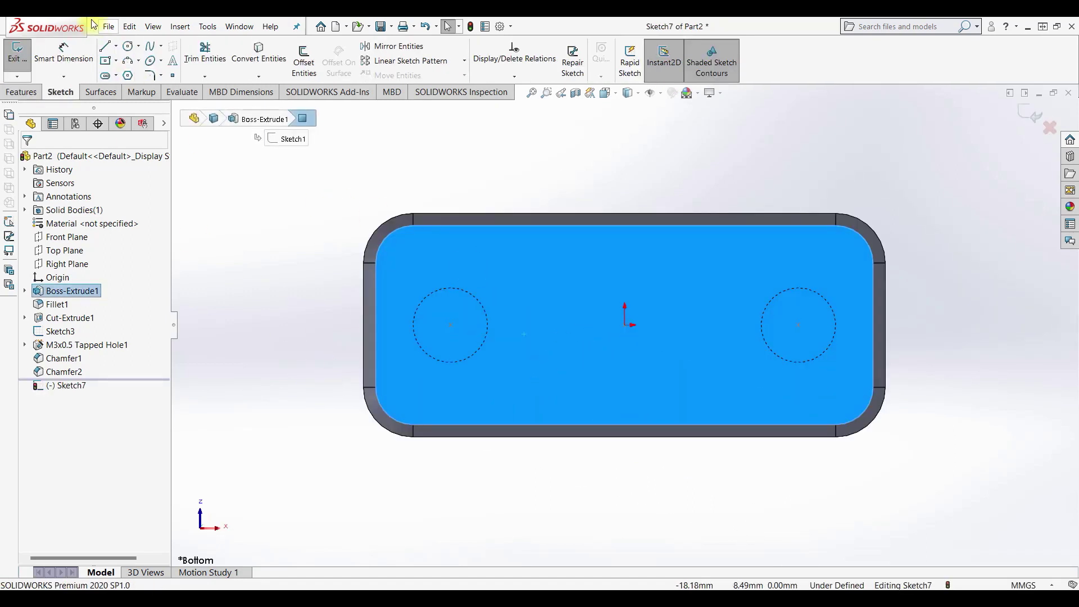
Draw a circle centred on the origin, give it a 5 mm diameter, and exit the sketch.
click(128, 46)
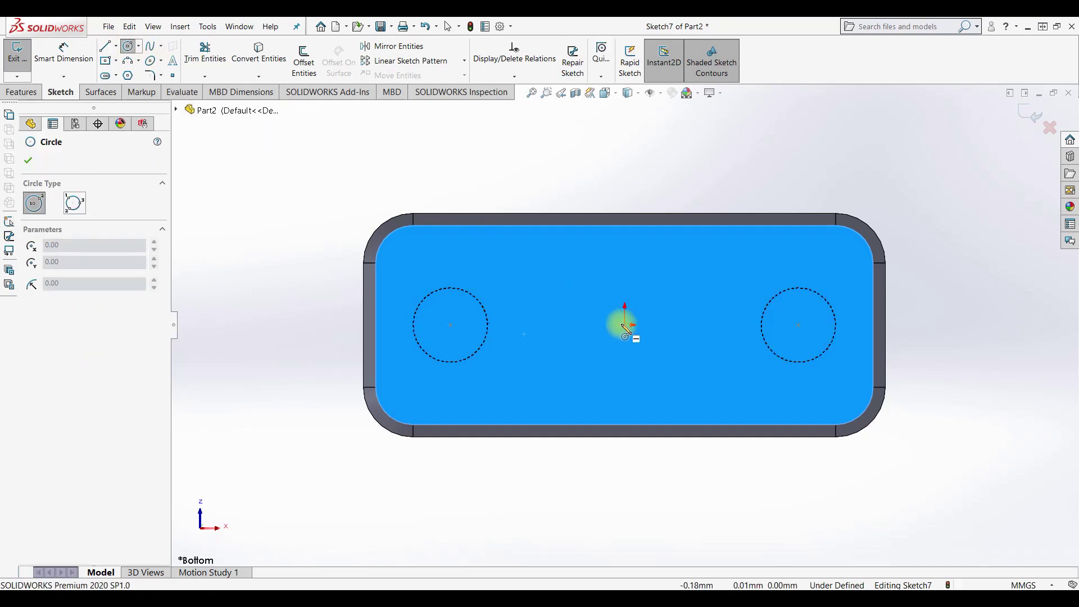
drag(624, 325, 559, 314)
click(63, 51)
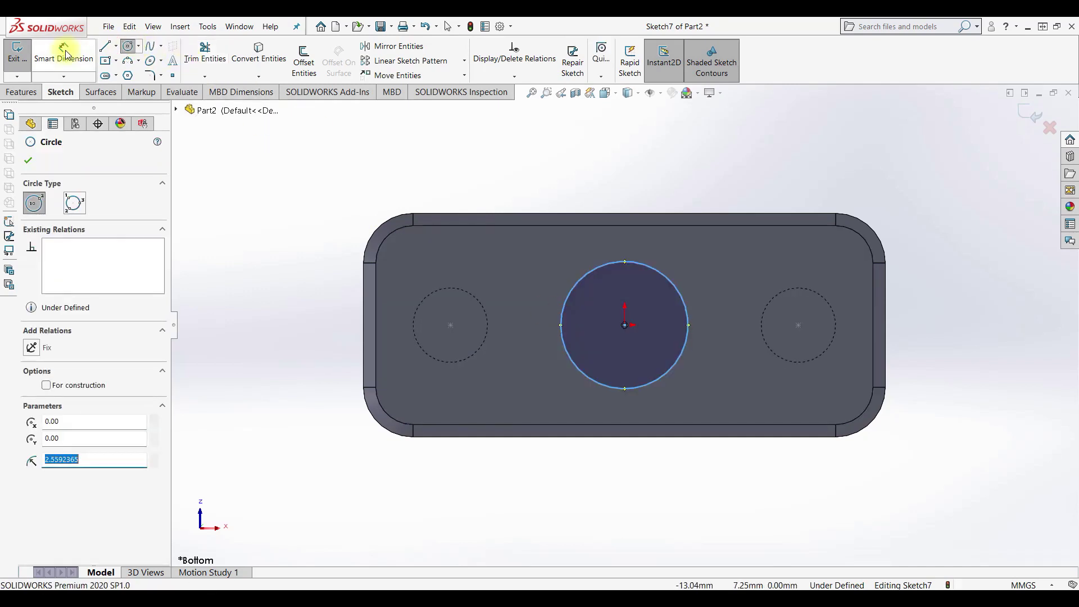
click(677, 268)
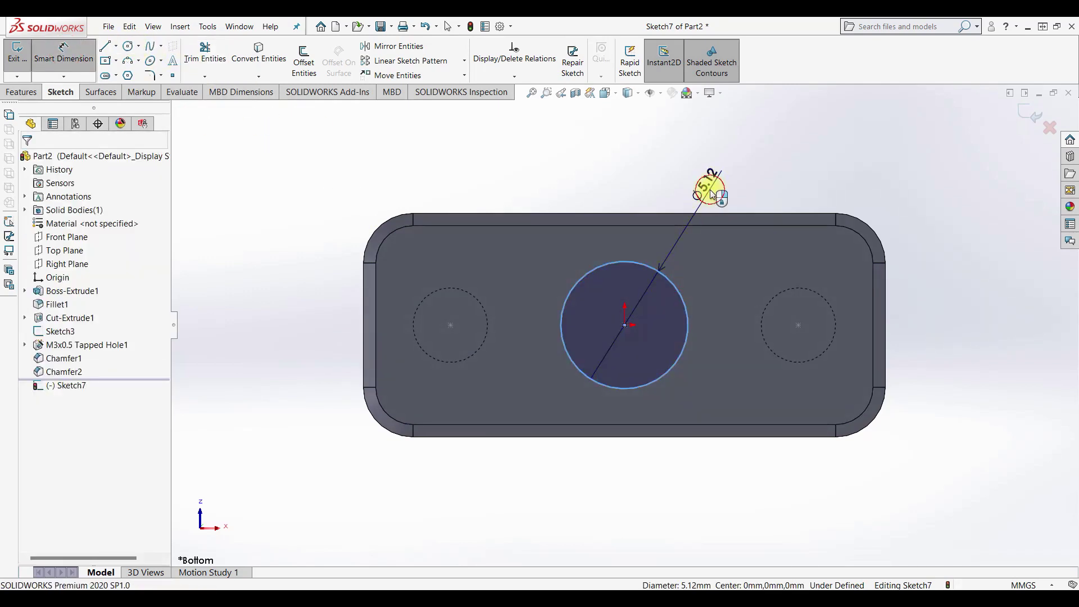
click(709, 182)
text(5)
key(Return)
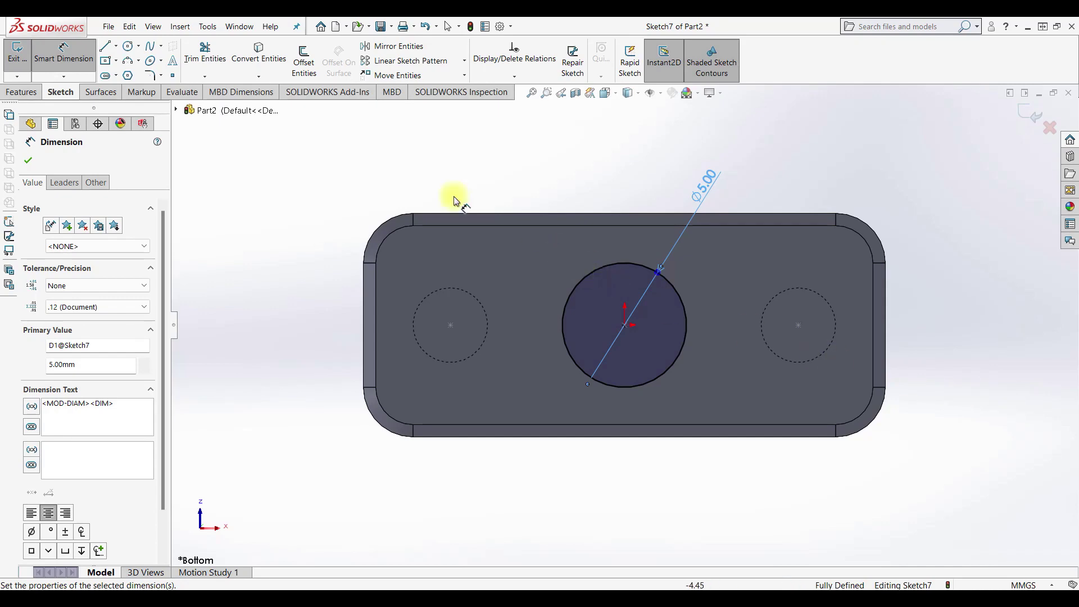
click(17, 54)
middle_drag(862, 251, 756, 385)
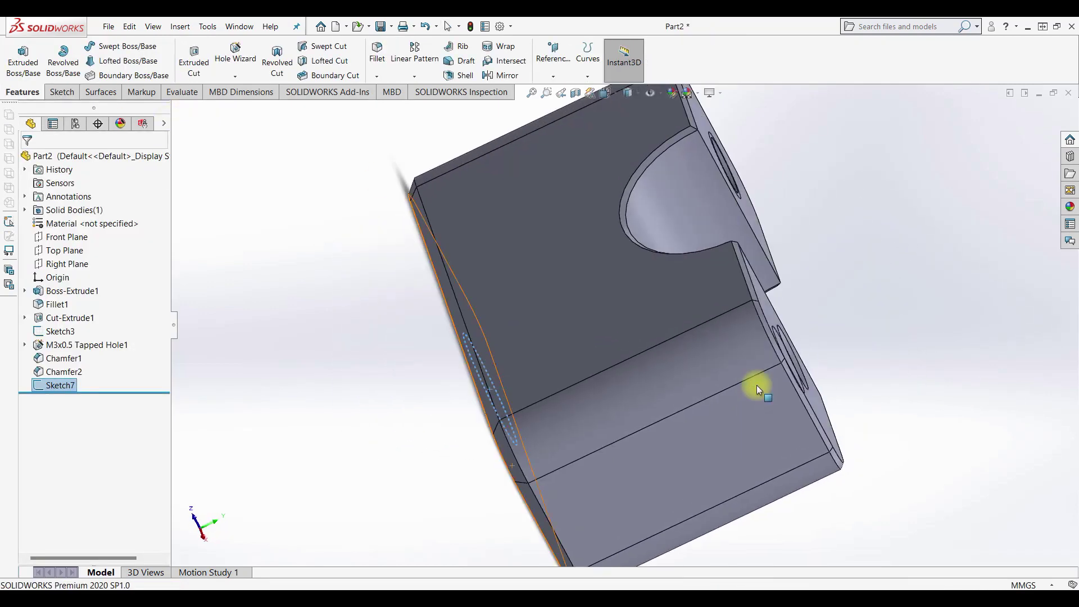
Extrude the Ø5 mm circle 52.5 mm from the bottom face into a rod.
click(23, 56)
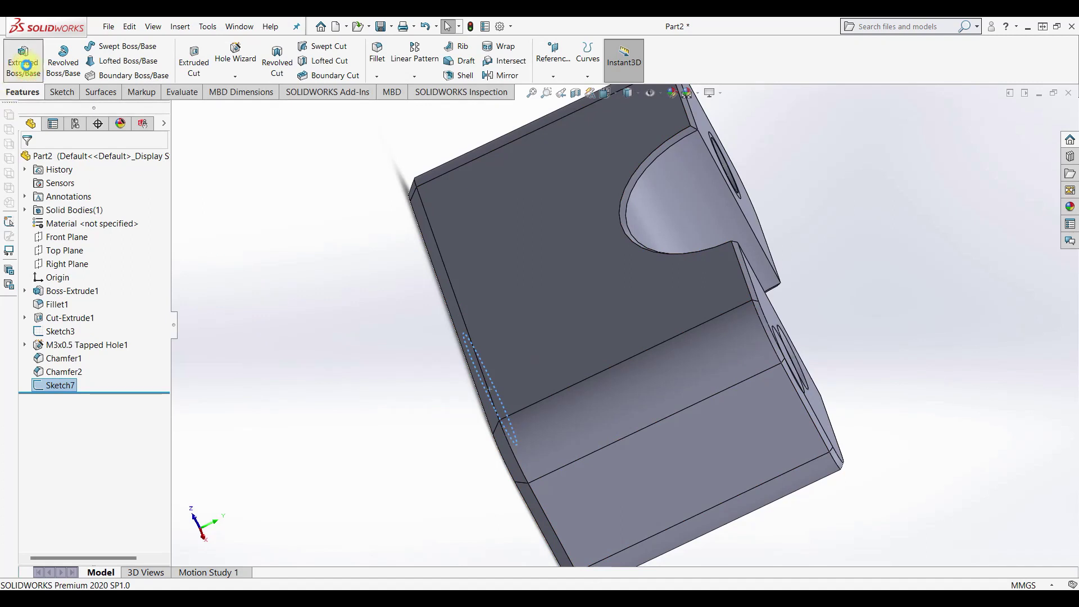
text(52.5)
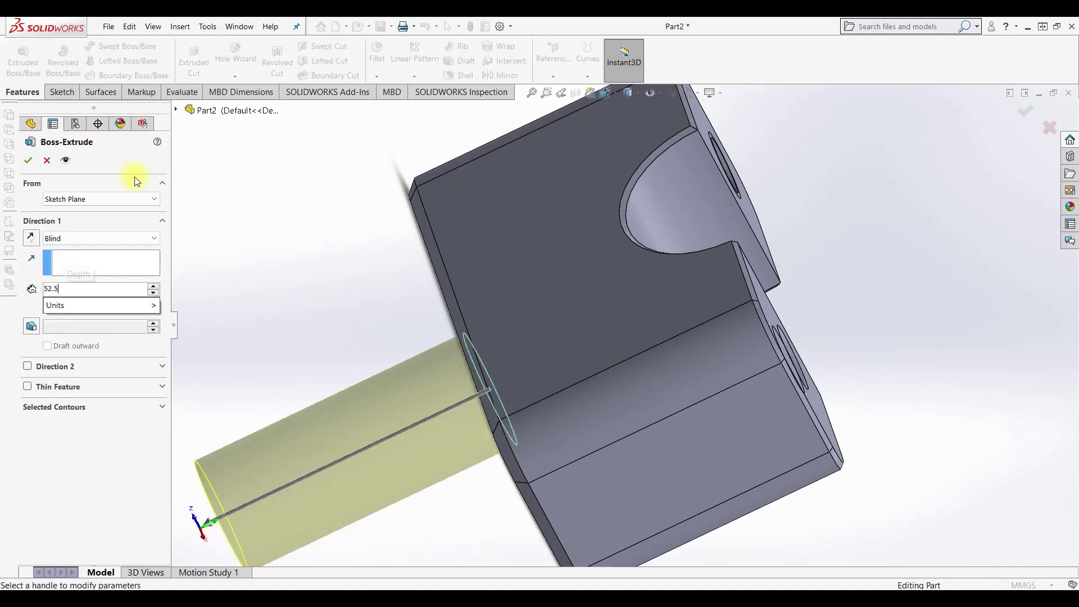
key(Return)
key(z)
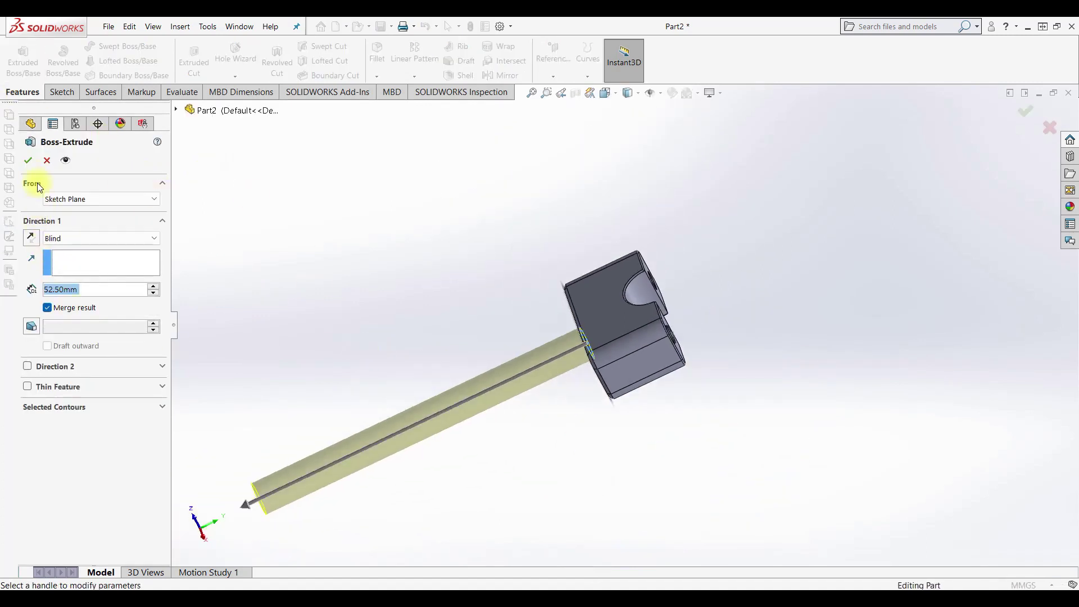
click(27, 161)
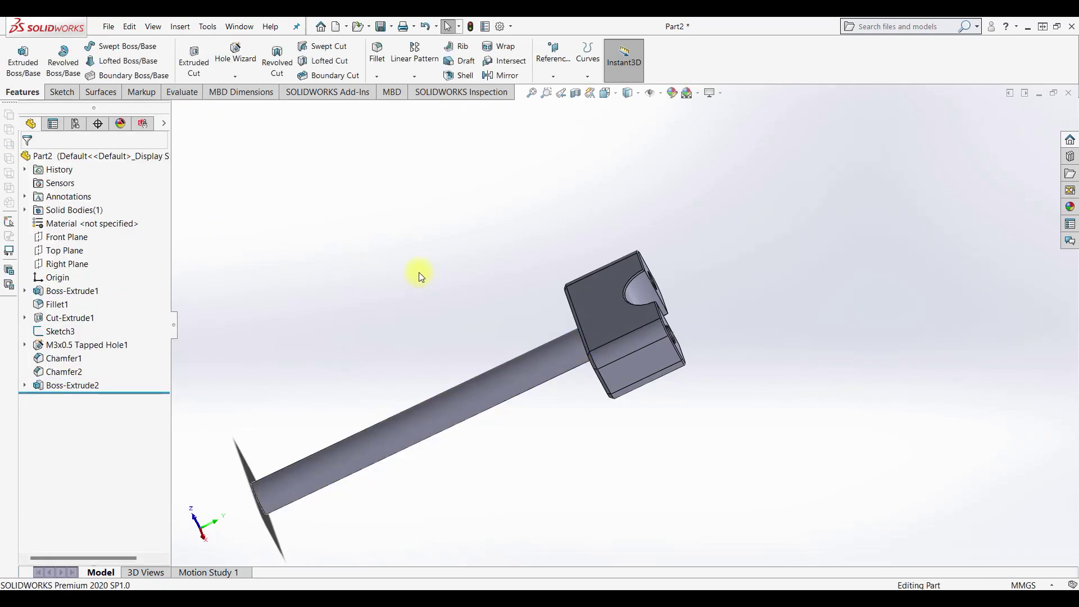
middle_drag(391, 282, 433, 272)
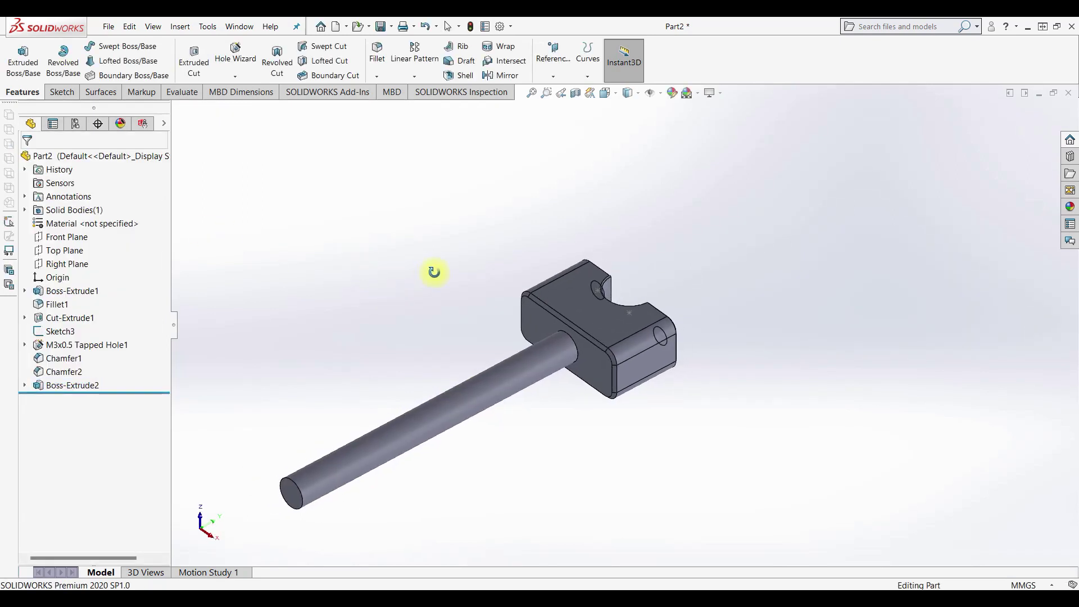
Start a thread feature on the rod's free end edge.
click(234, 76)
click(253, 119)
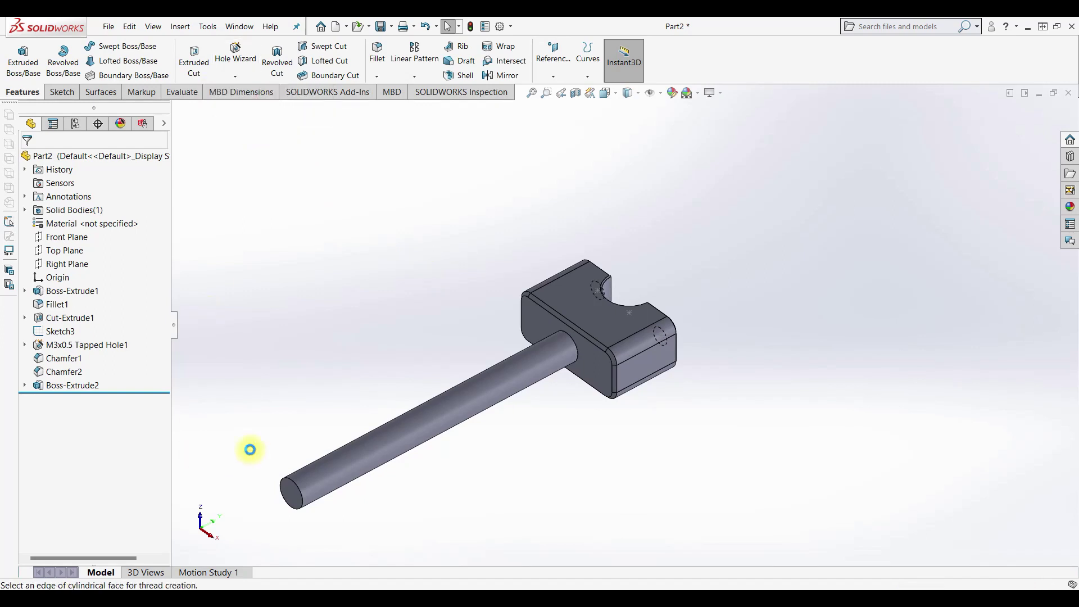
click(600, 331)
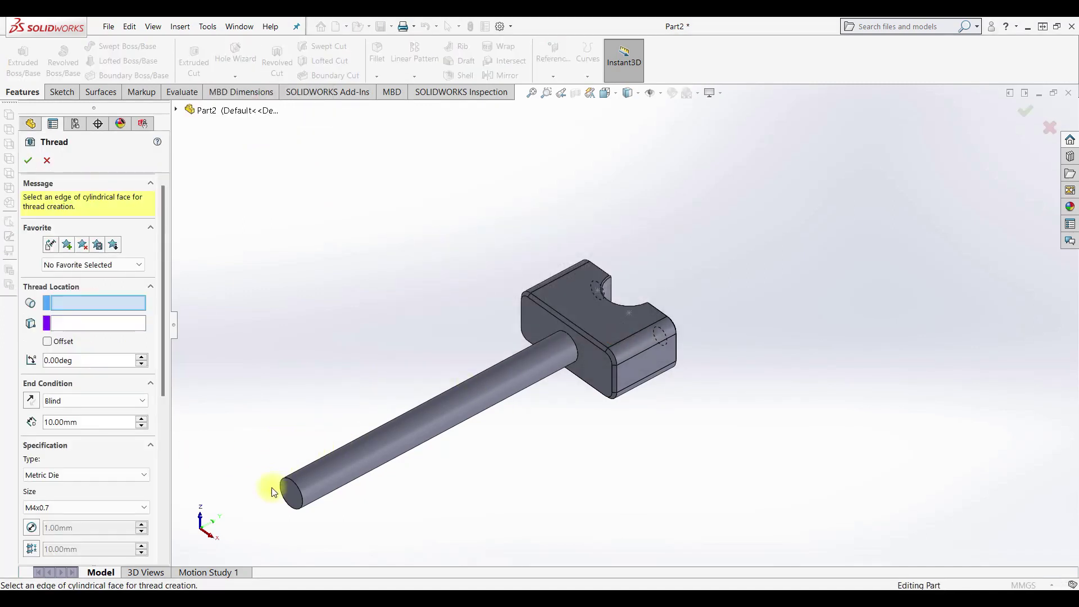
click(302, 487)
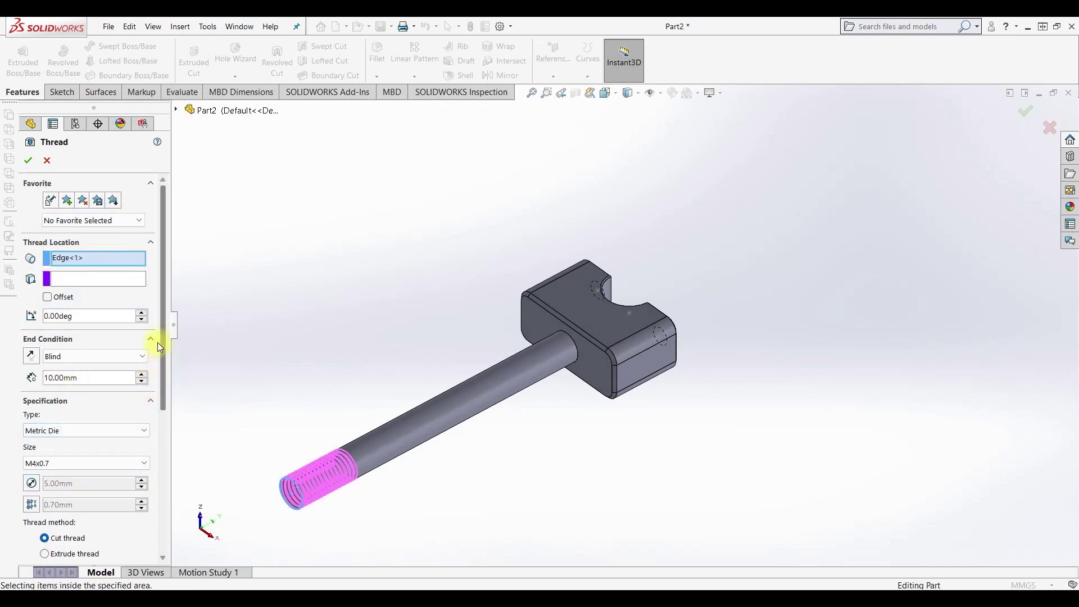
drag(167, 305, 164, 379)
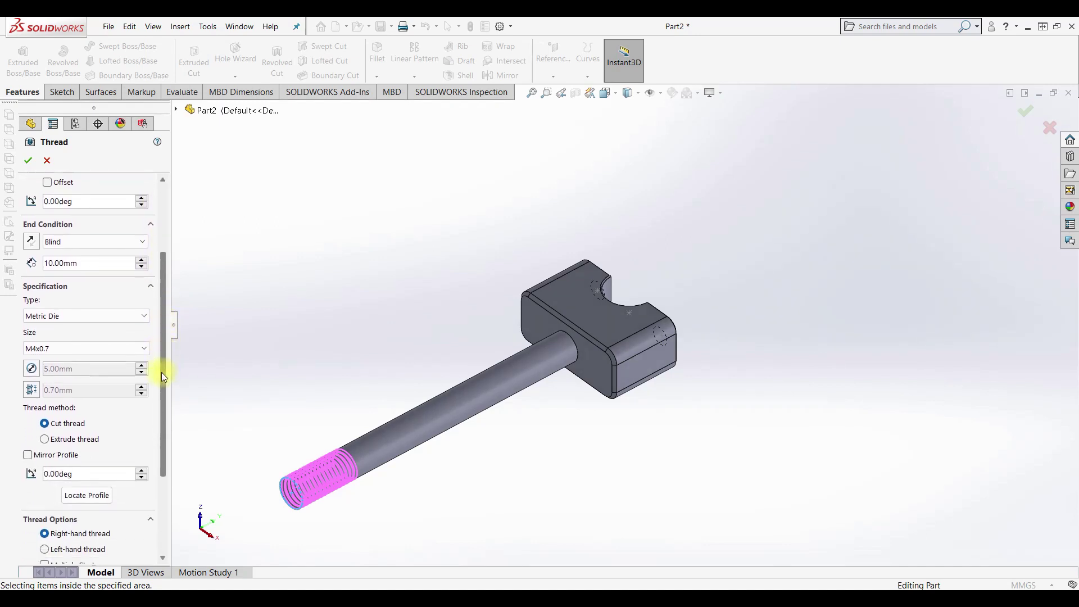
drag(167, 384, 173, 319)
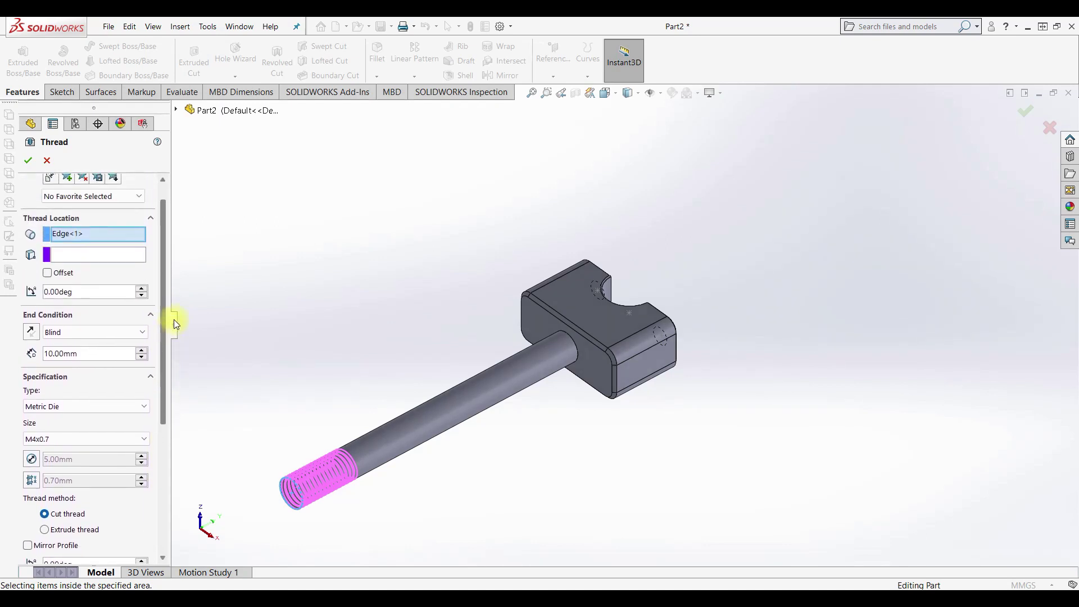
Make the thread size M5x0.8 with 14 mm depth and accept it.
click(81, 438)
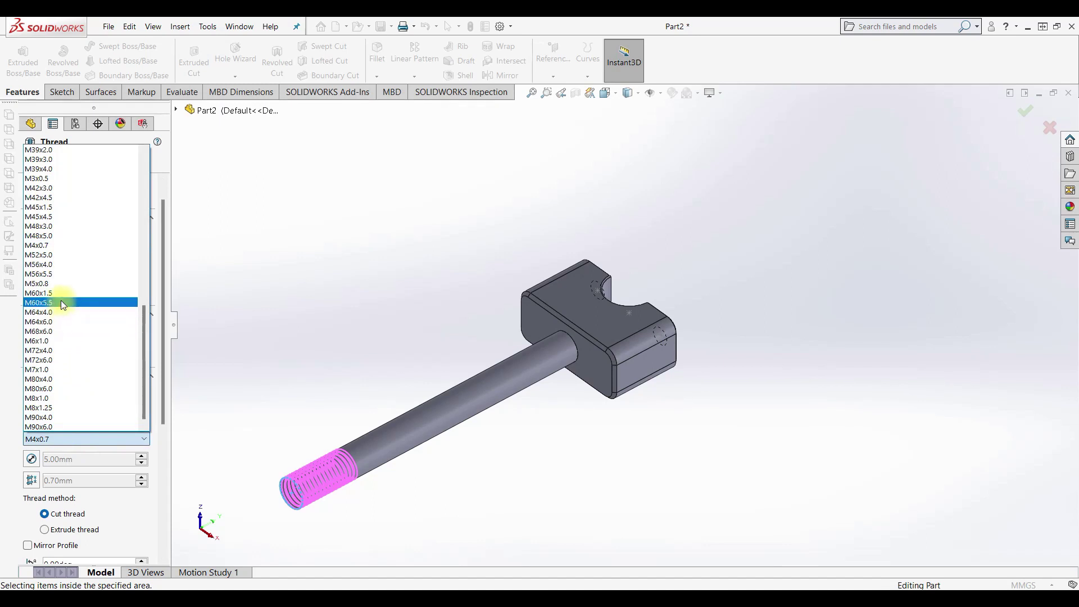
click(64, 284)
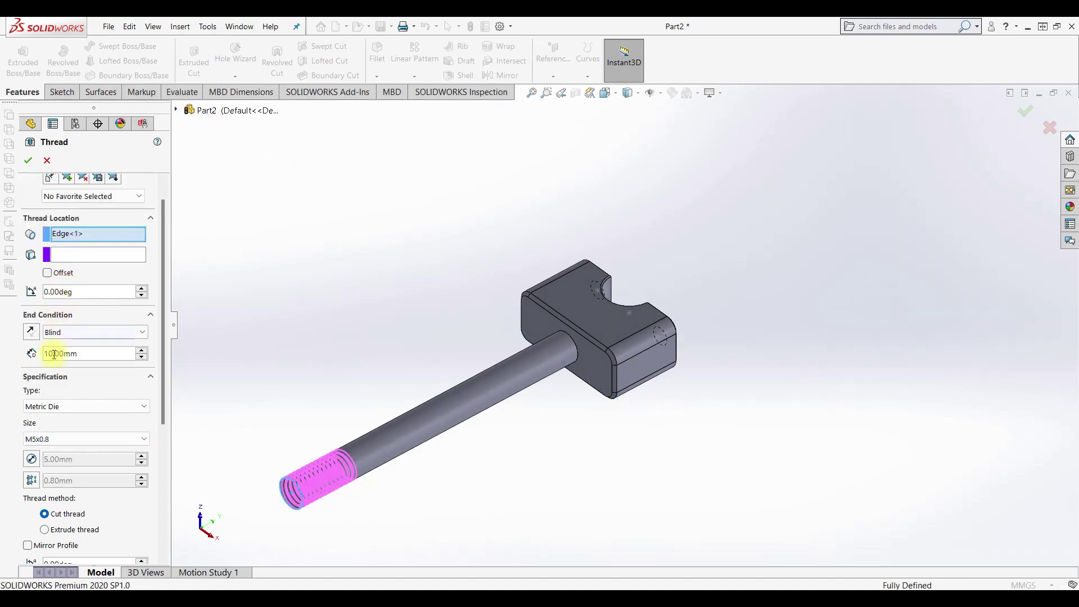
drag(84, 354, 15, 358)
text(14)
key(Return)
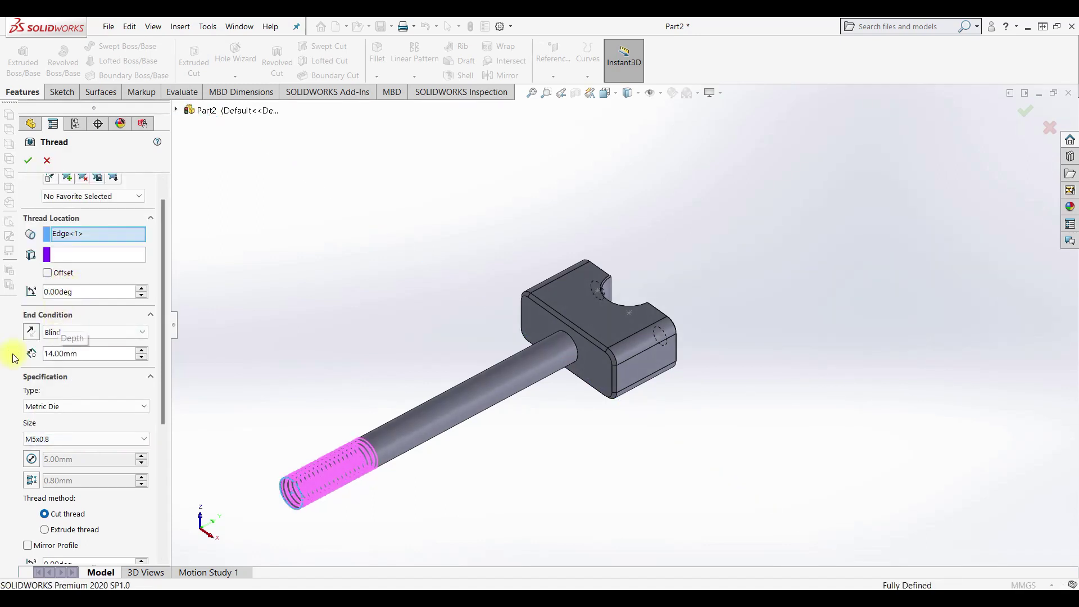
click(28, 163)
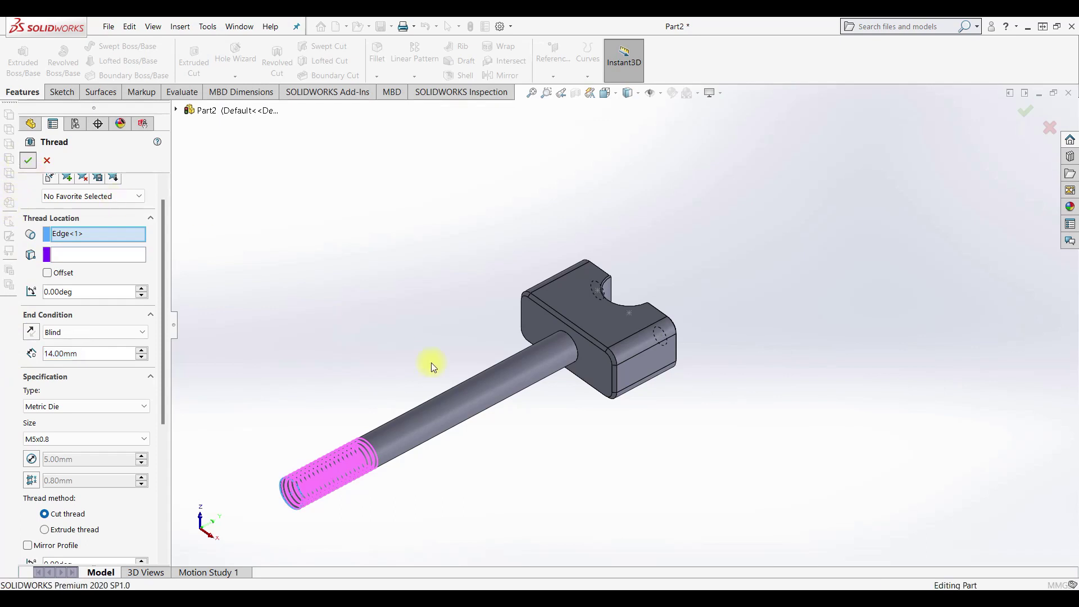
mouse_move(536, 433)
middle_down()
mouse_move(482, 392)
mouse_move(579, 439)
mouse_move(563, 462)
middle_up()
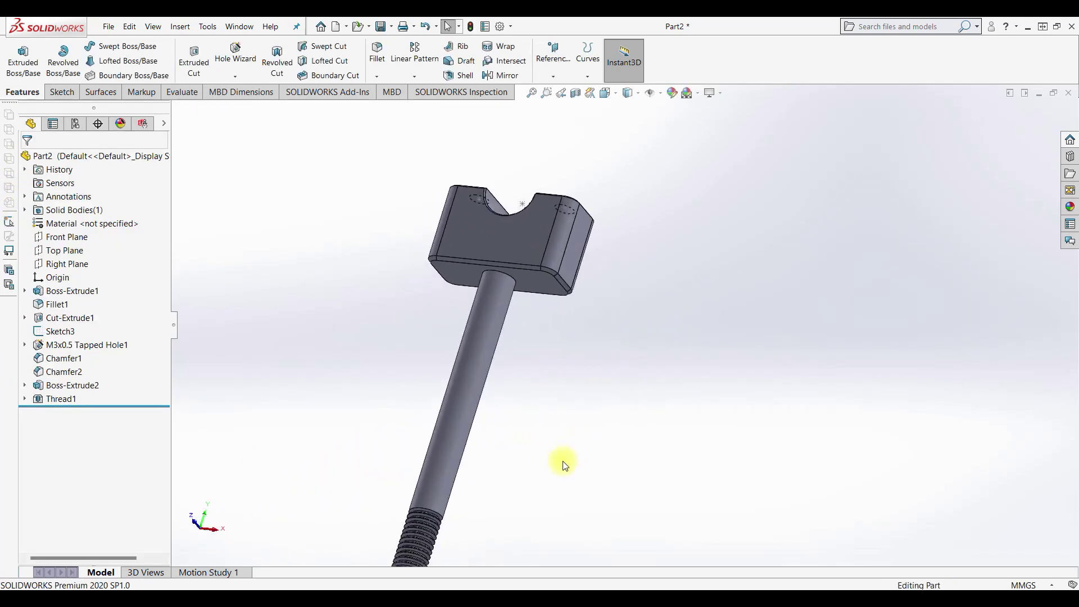
Round the edge where the shaft meets the head with a 0.1 mm fillet.
middle_drag(559, 466, 554, 421)
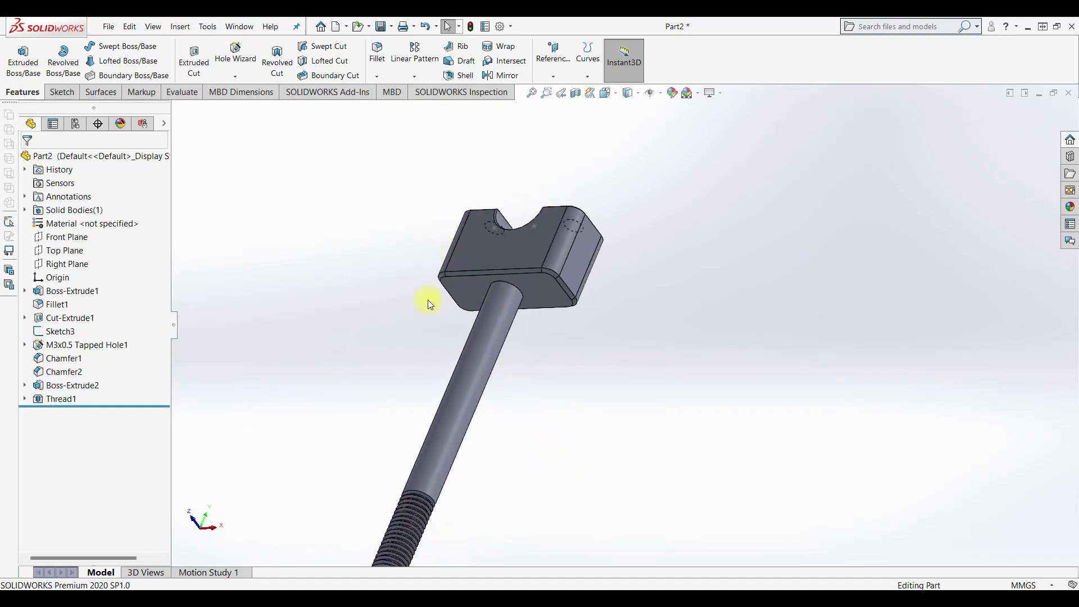
click(377, 54)
text(0.1)
key(Return)
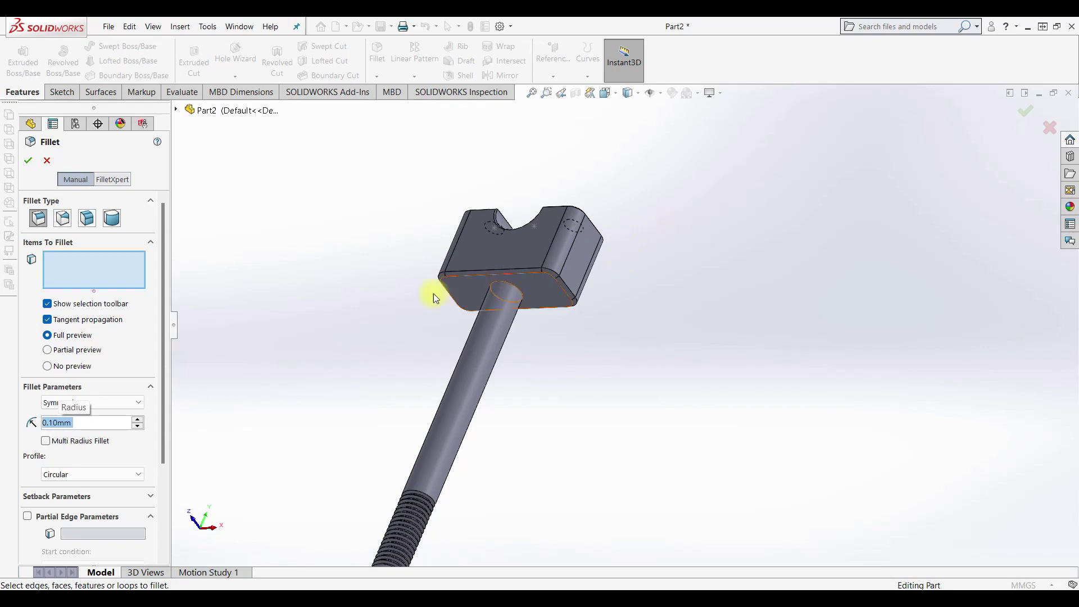
click(519, 289)
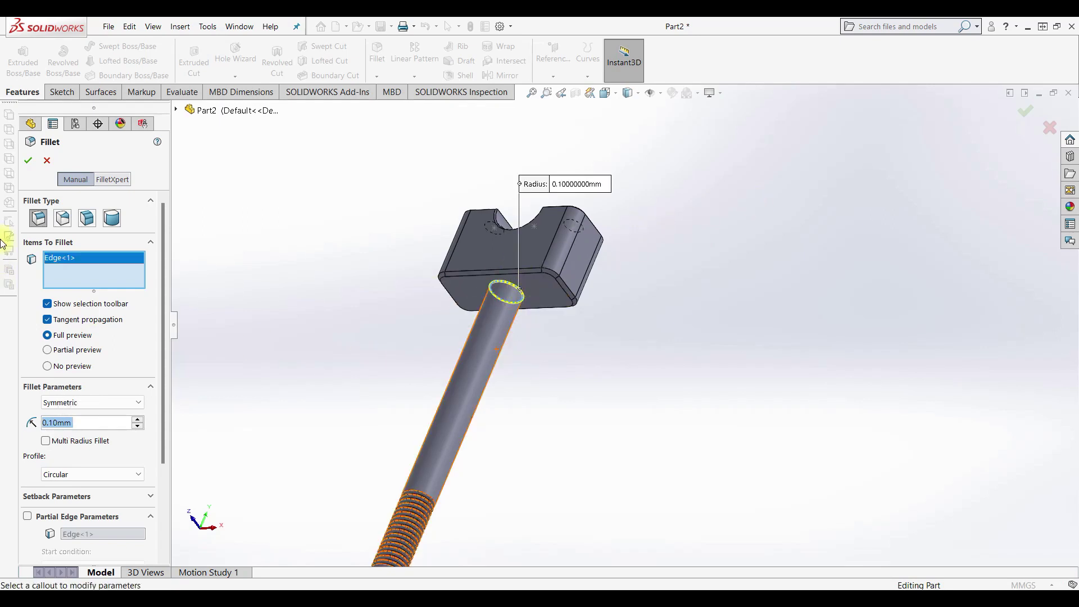
click(23, 162)
mouse_move(550, 385)
middle_down()
mouse_move(567, 337)
mouse_move(625, 446)
middle_up()
scroll(618, 438, up, 4)
middle_drag(582, 403, 583, 491)
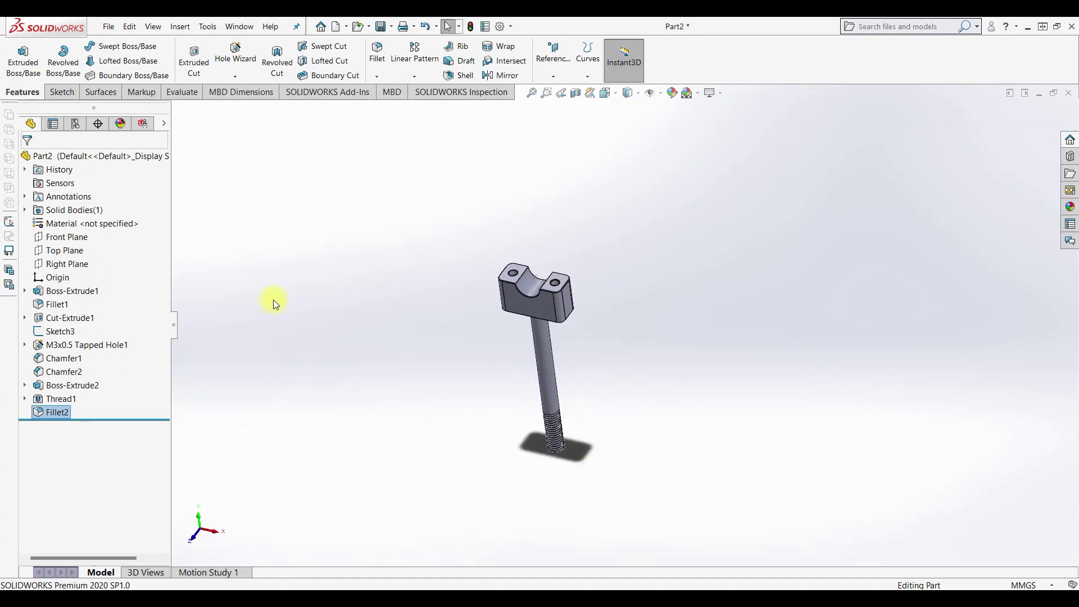
click(60, 331)
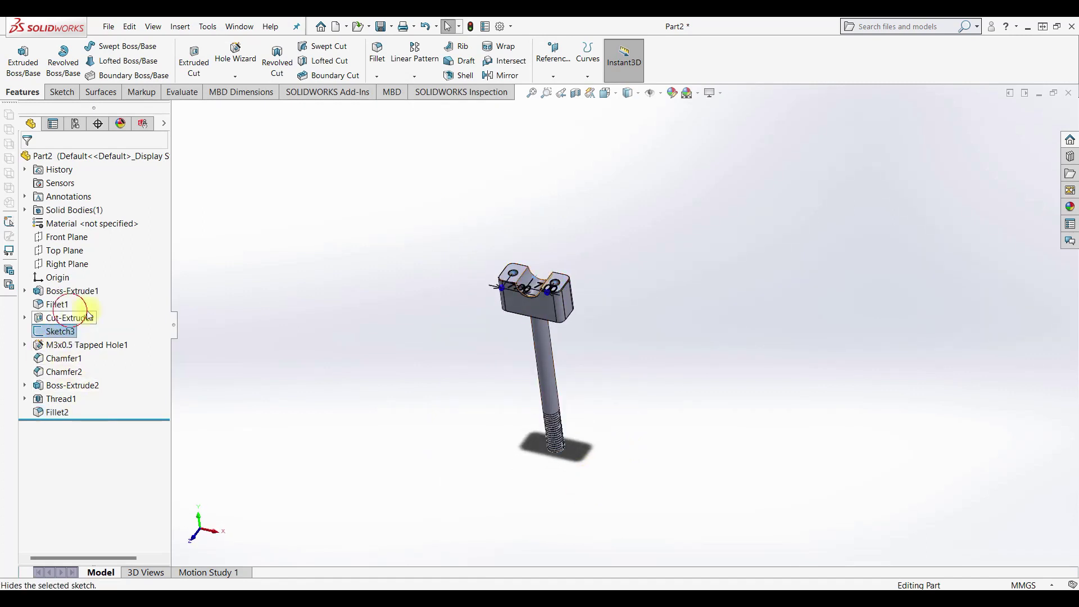
Assign Plain Carbon Steel material and save the part as 2-03.1b.
right_click(104, 230)
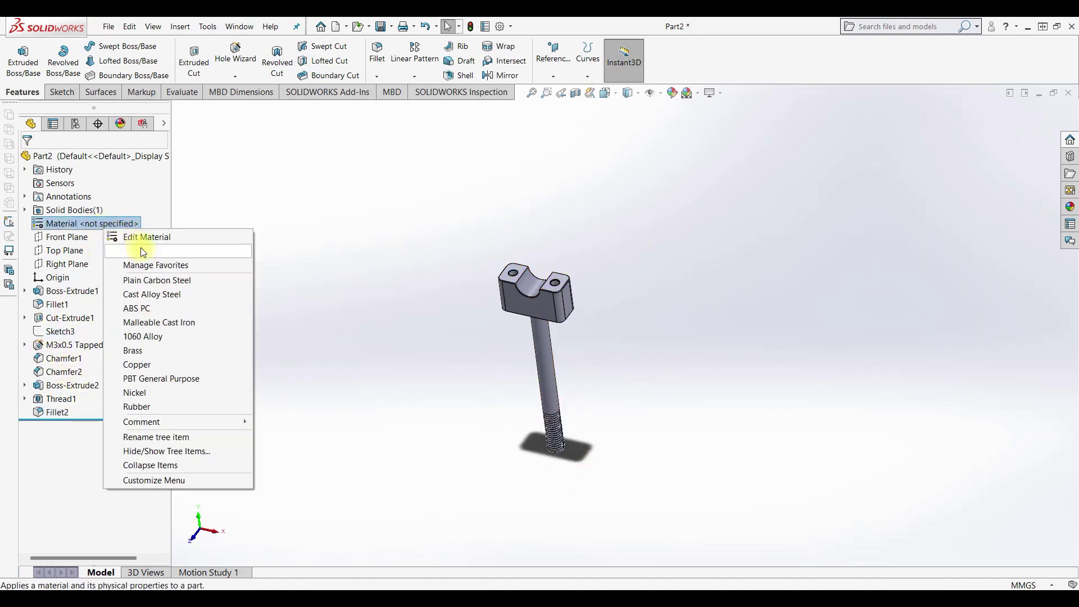
click(157, 280)
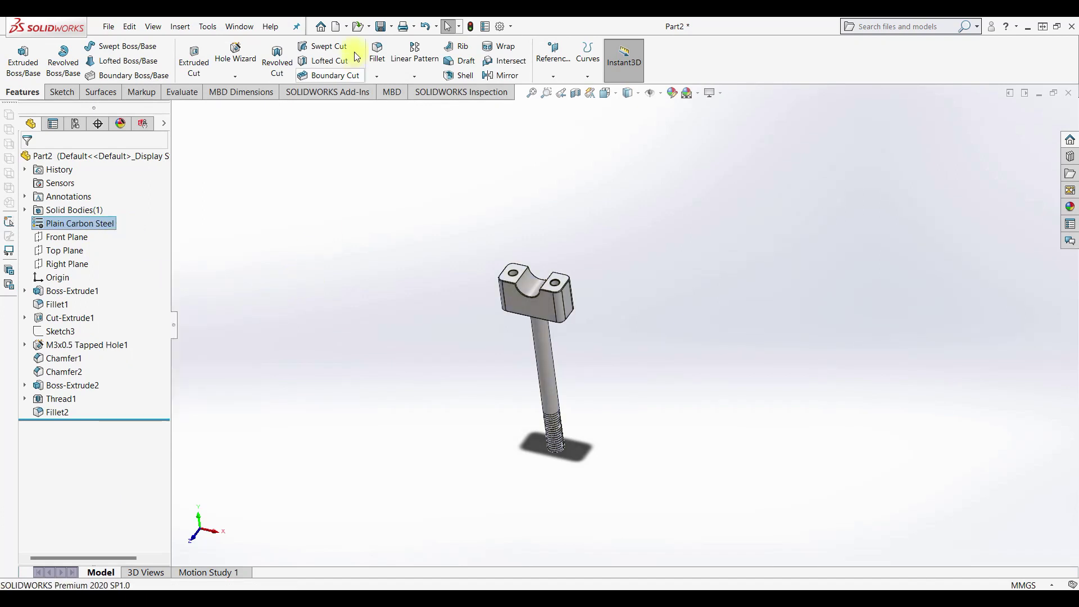
click(381, 26)
scroll(504, 271, down, 2)
scroll(504, 271, down, 2)
scroll(504, 271, down, 2)
click(504, 274)
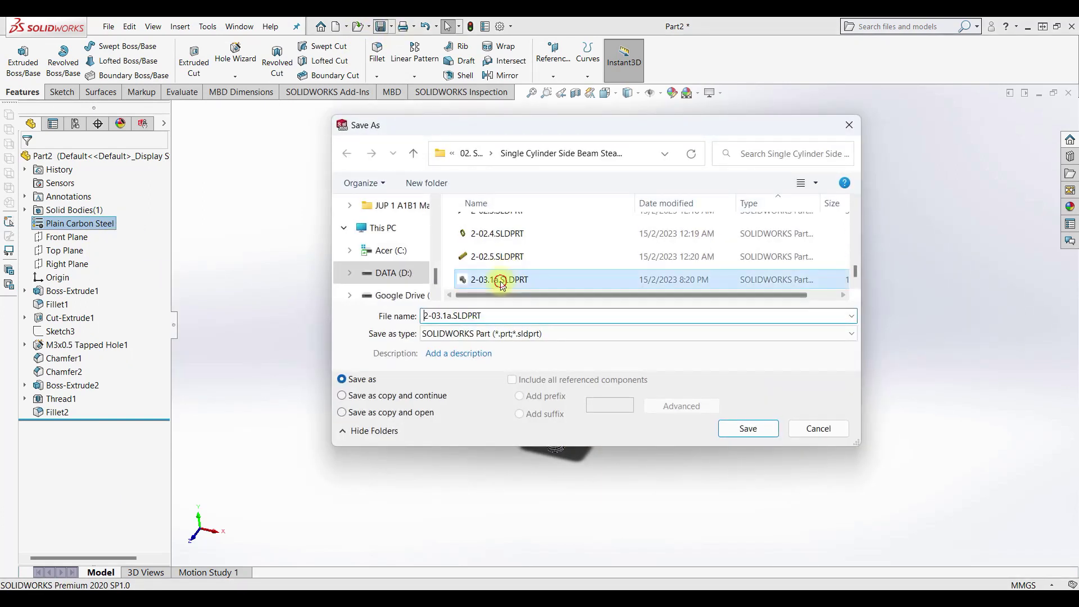
click(447, 315)
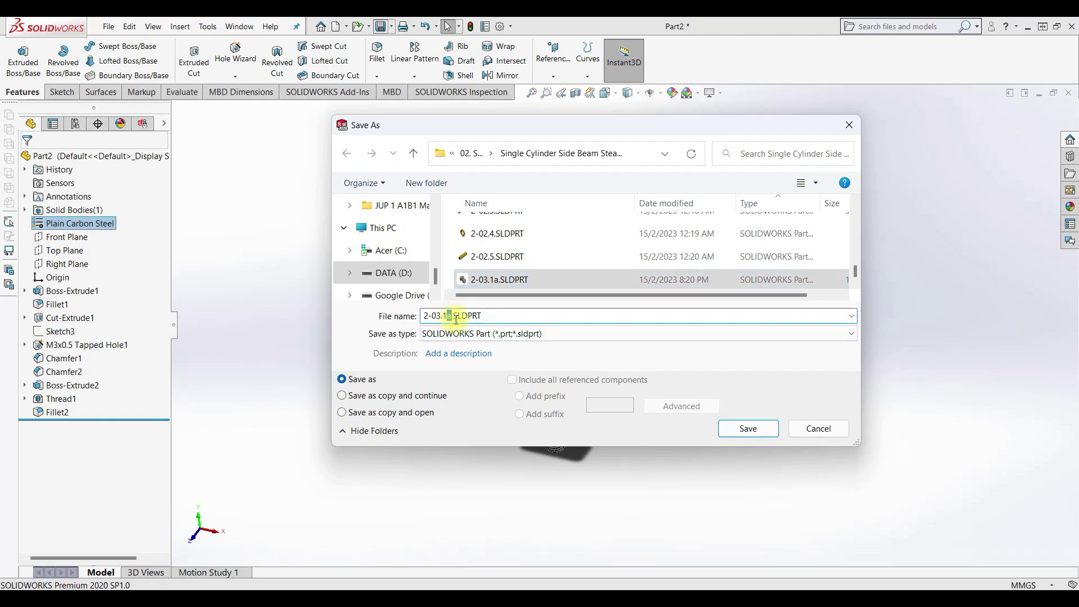
text(b)
key(Return)
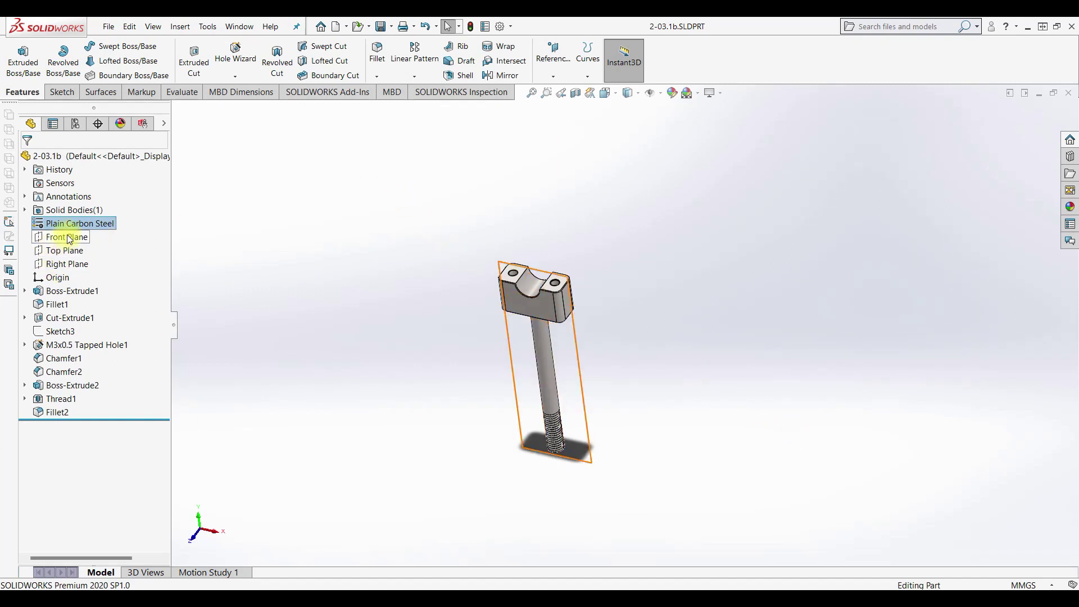
click(337, 27)
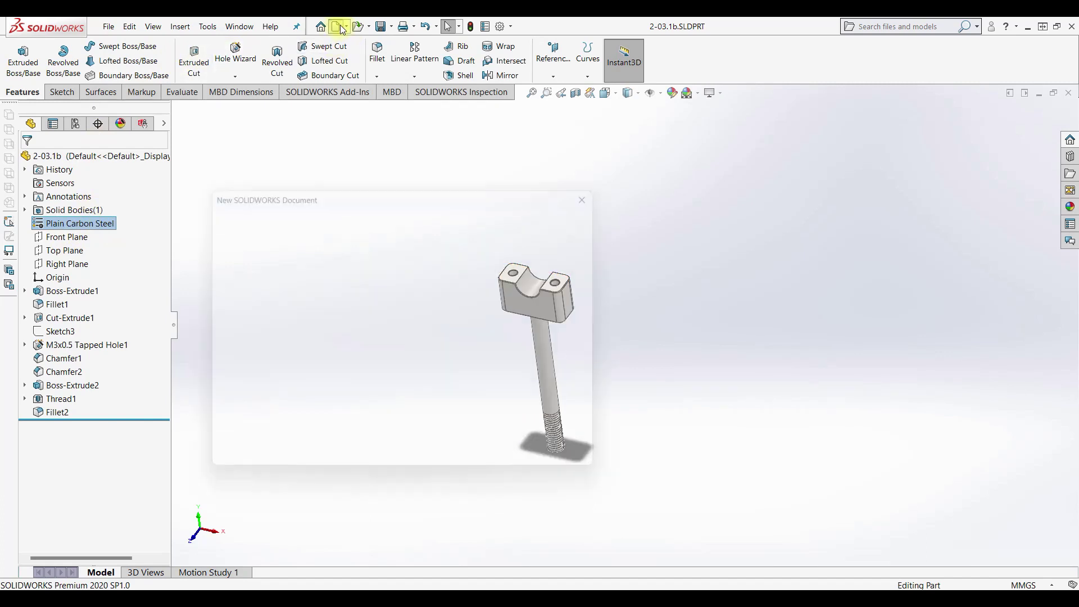
Create a new part and begin a sketch on its Front Plane.
click(452, 455)
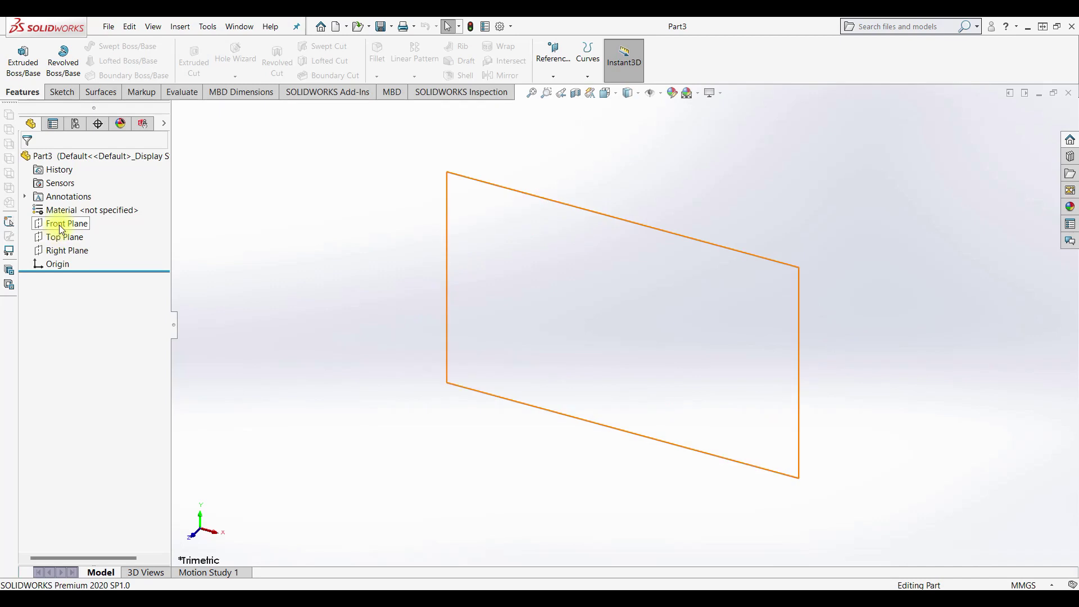
click(59, 225)
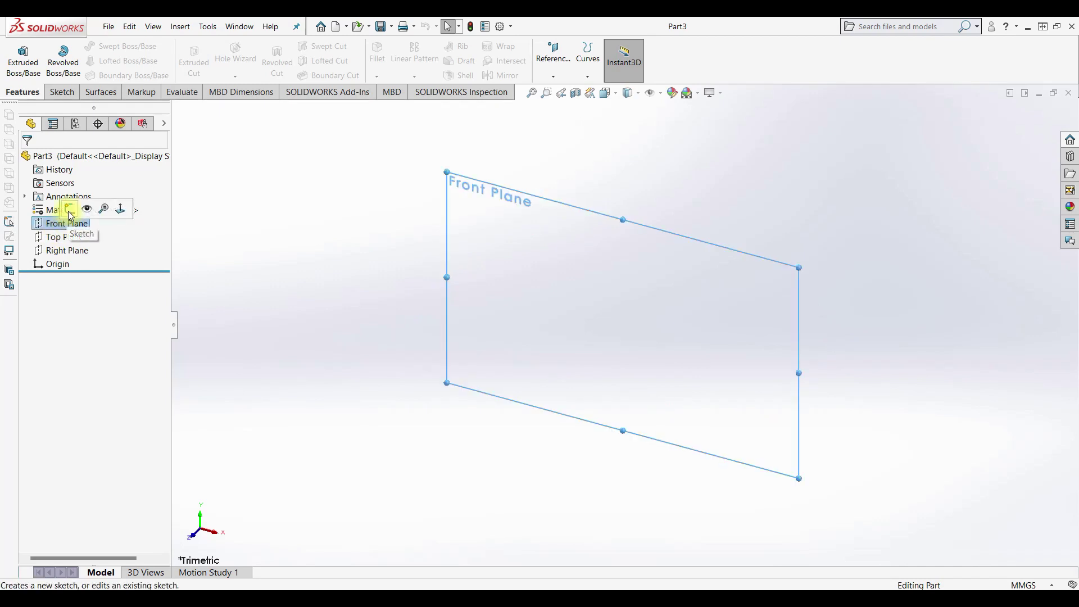
click(67, 210)
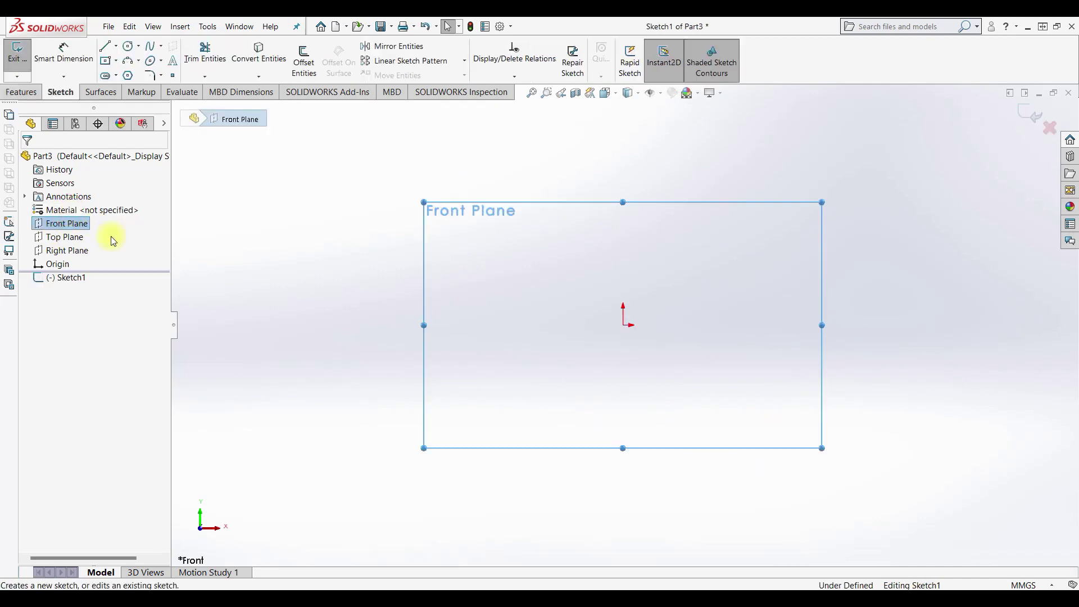
click(134, 46)
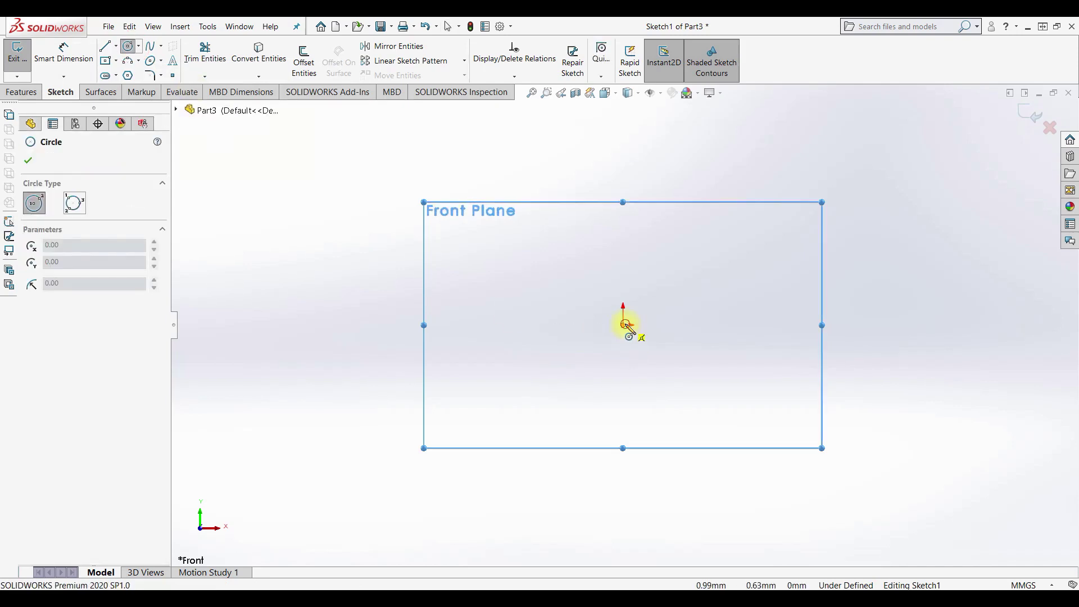
Draw two concentric circles at the origin and a horizontal line across them.
click(623, 324)
click(557, 298)
click(623, 325)
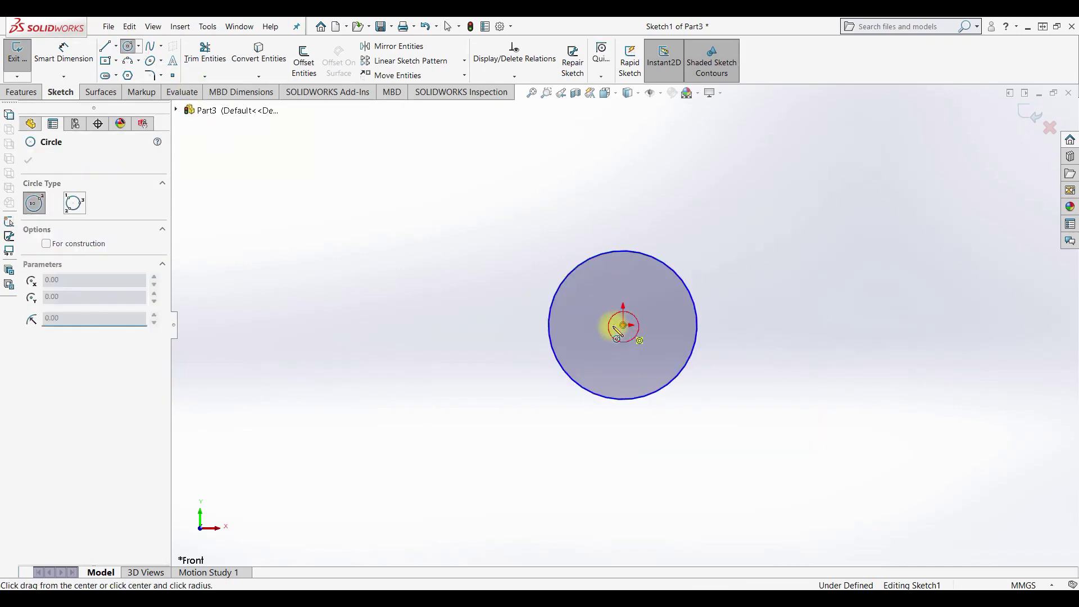
click(576, 327)
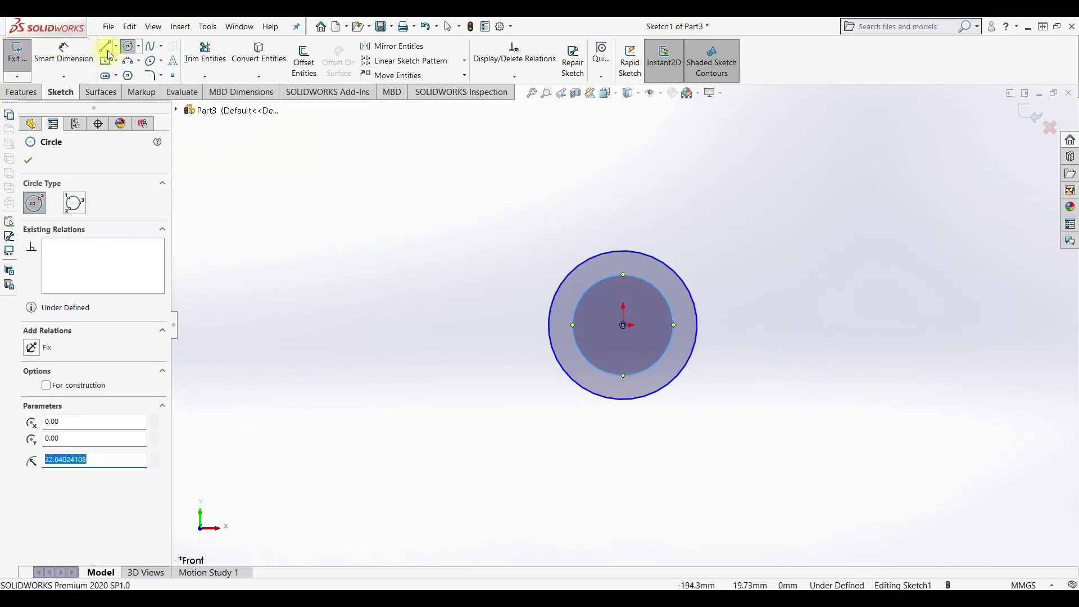
click(105, 46)
click(548, 324)
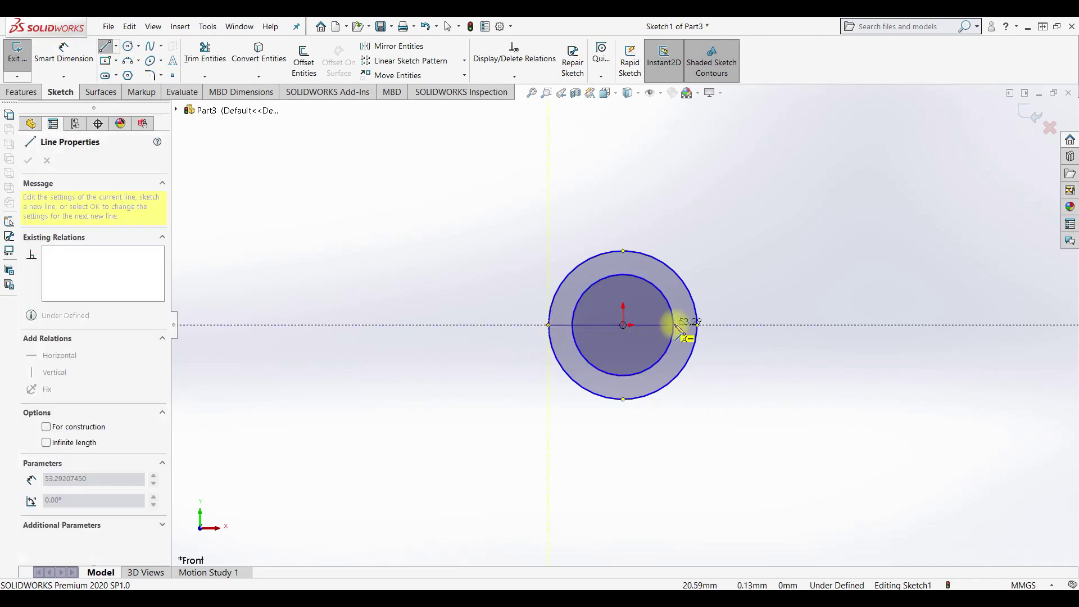
click(696, 325)
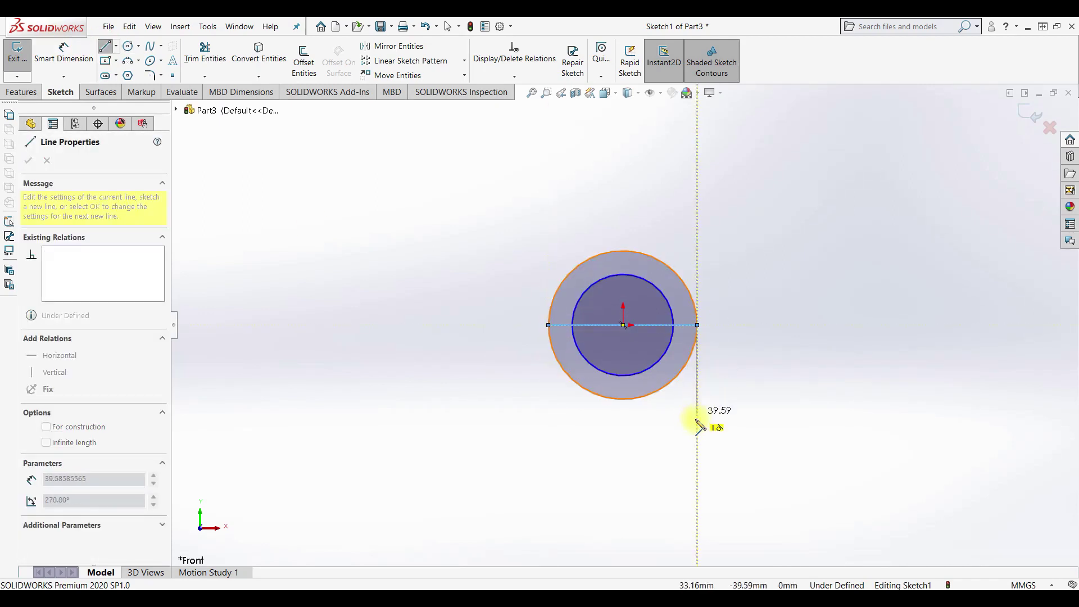
key(Escape)
Trim away the circles' lower halves and the line segment inside the inner arc.
click(197, 54)
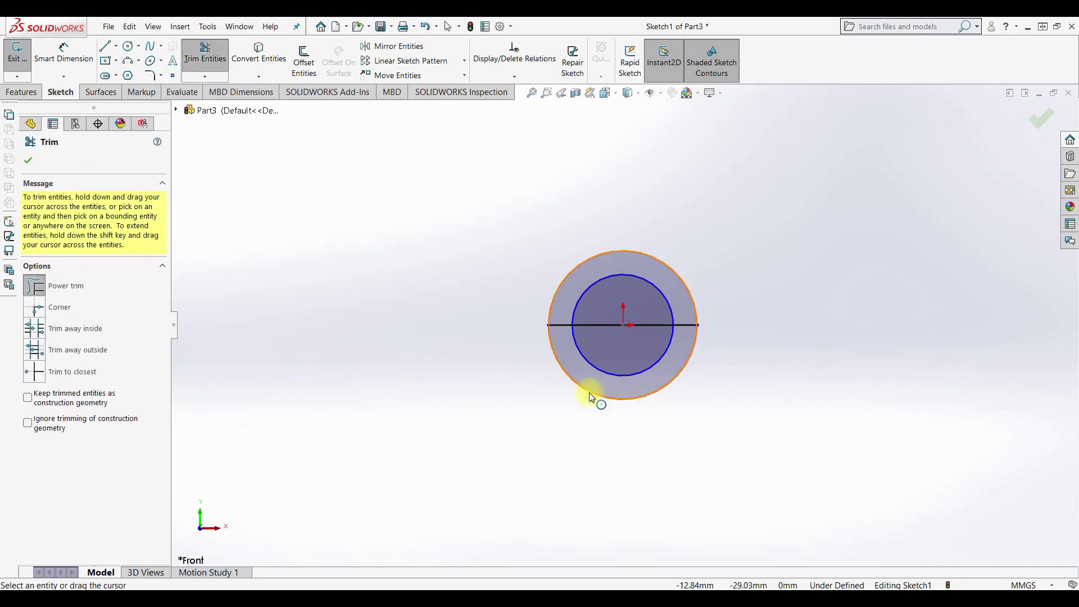
drag(537, 410, 639, 359)
key(Escape)
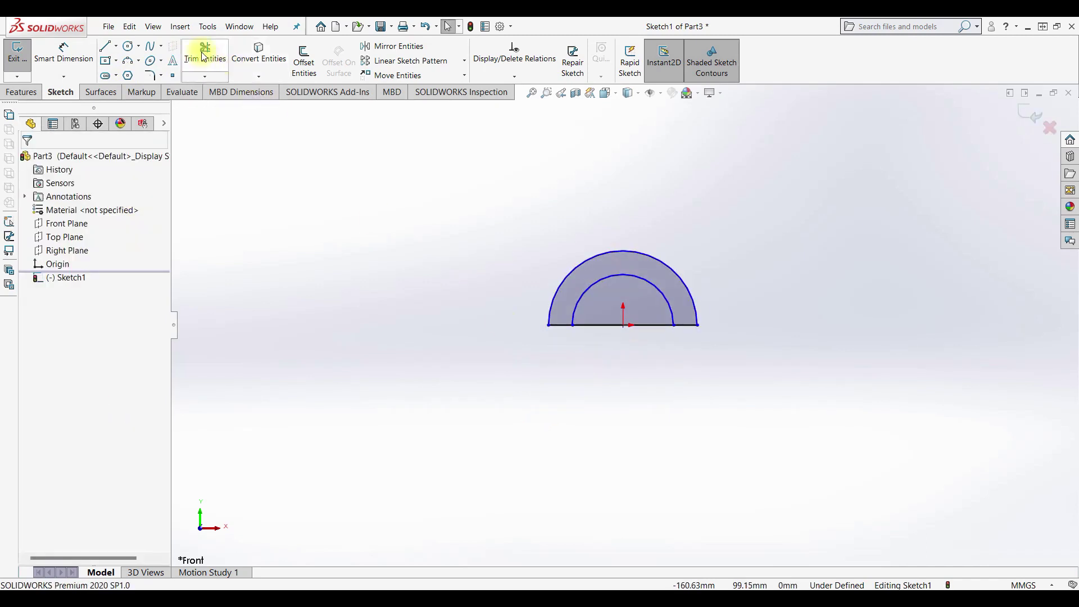
click(205, 54)
drag(599, 396, 607, 314)
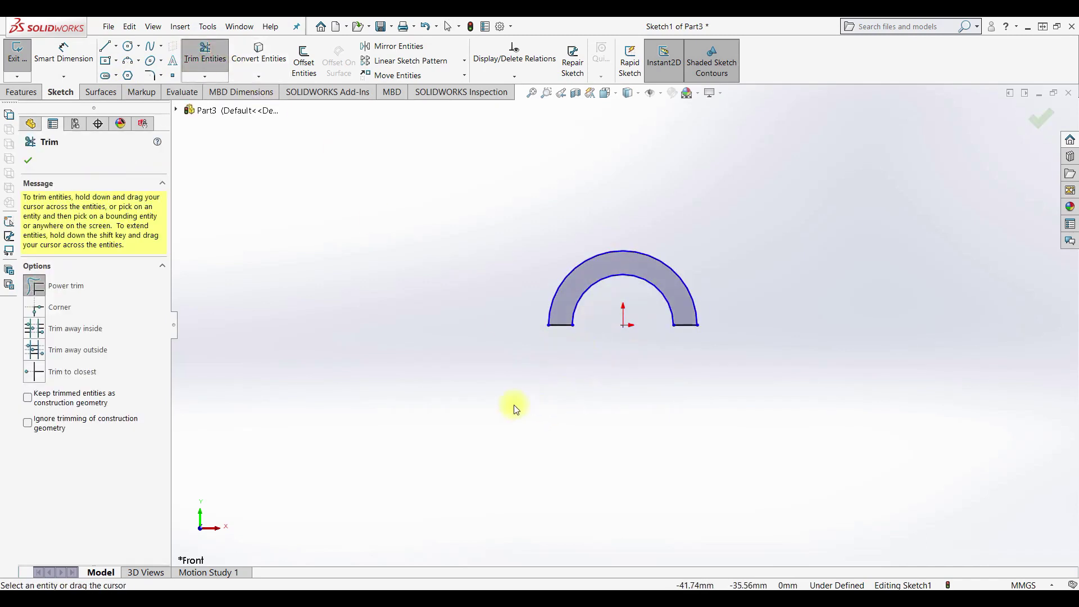
key(Escape)
click(61, 53)
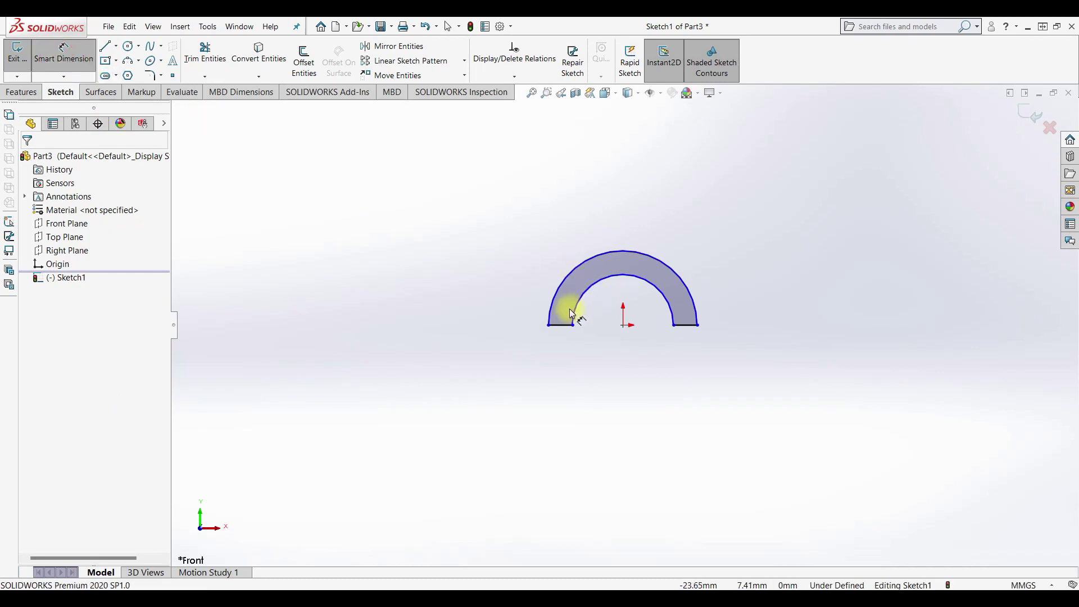
Dimension the inner arc to R2.5 mm and the outer arc to R4 mm, then exit the sketch.
click(647, 281)
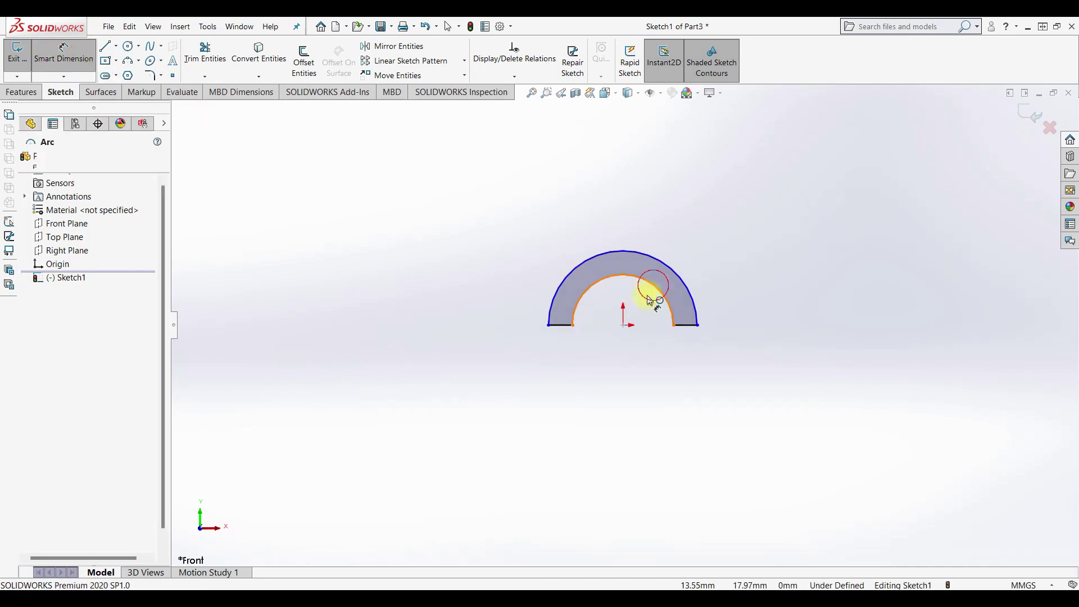
click(631, 337)
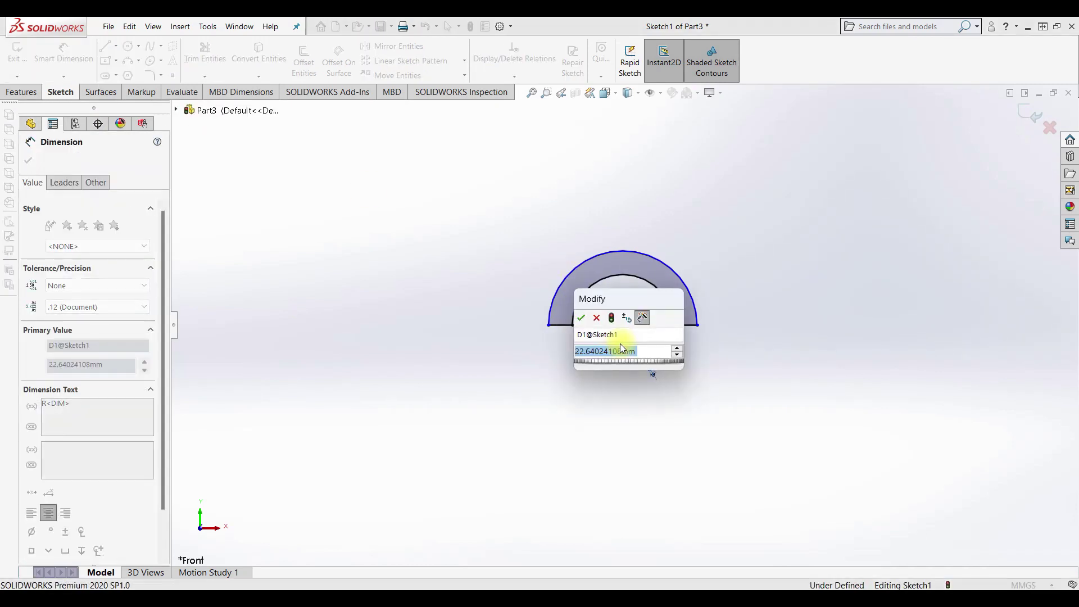
text(5)
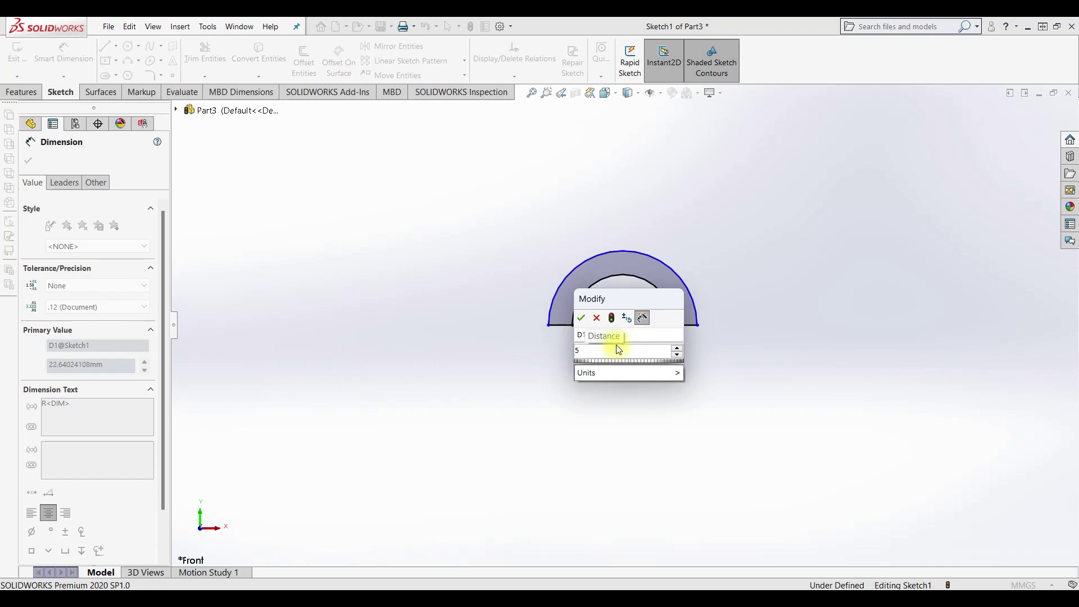
key(BackSpace)
text(2.5)
key(Return)
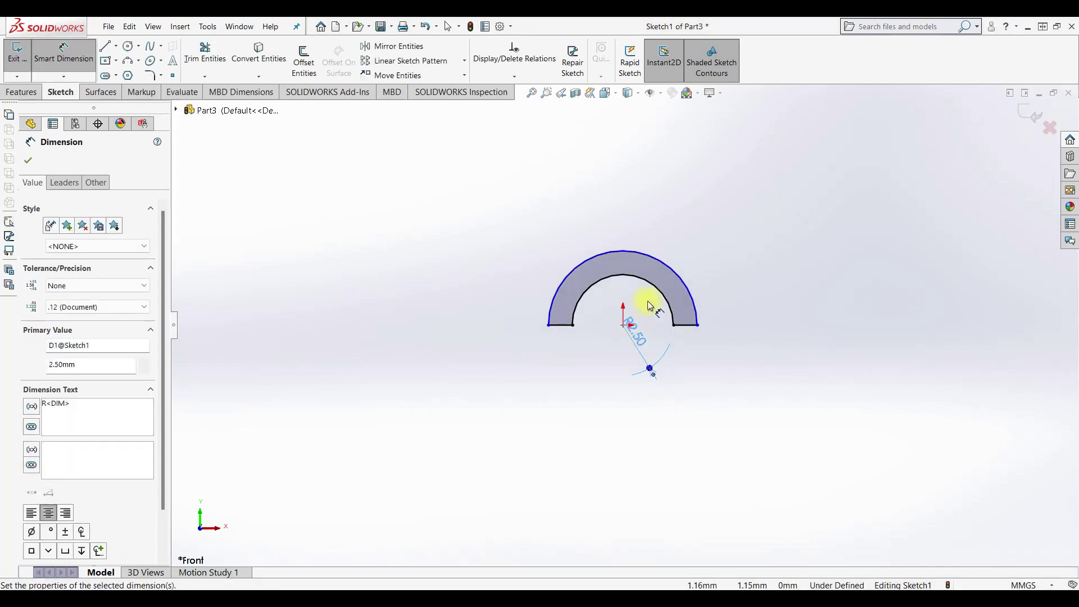
click(665, 271)
click(716, 233)
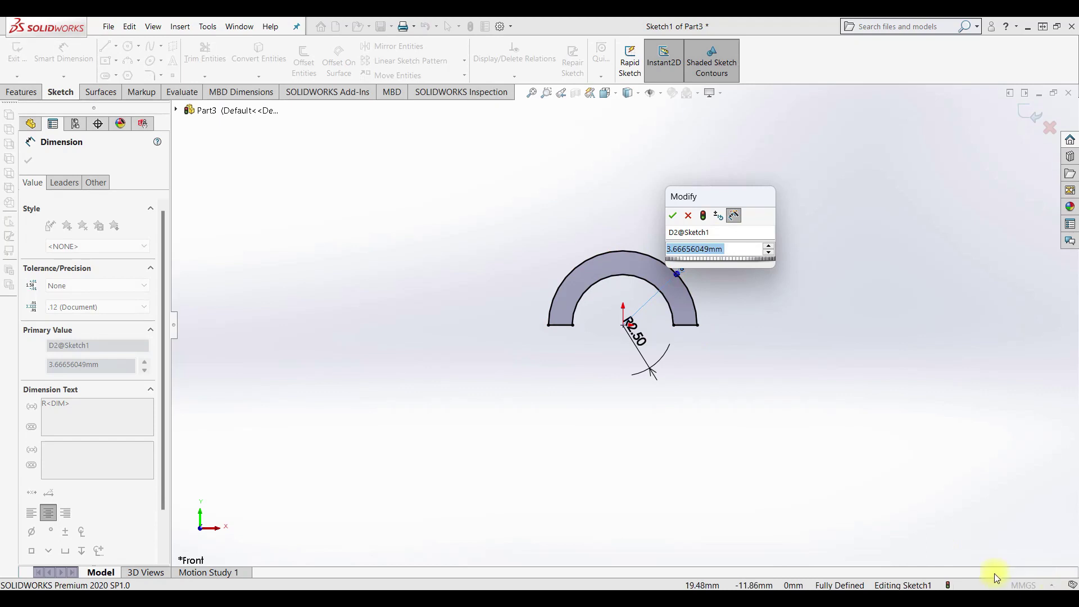
text(4)
key(Return)
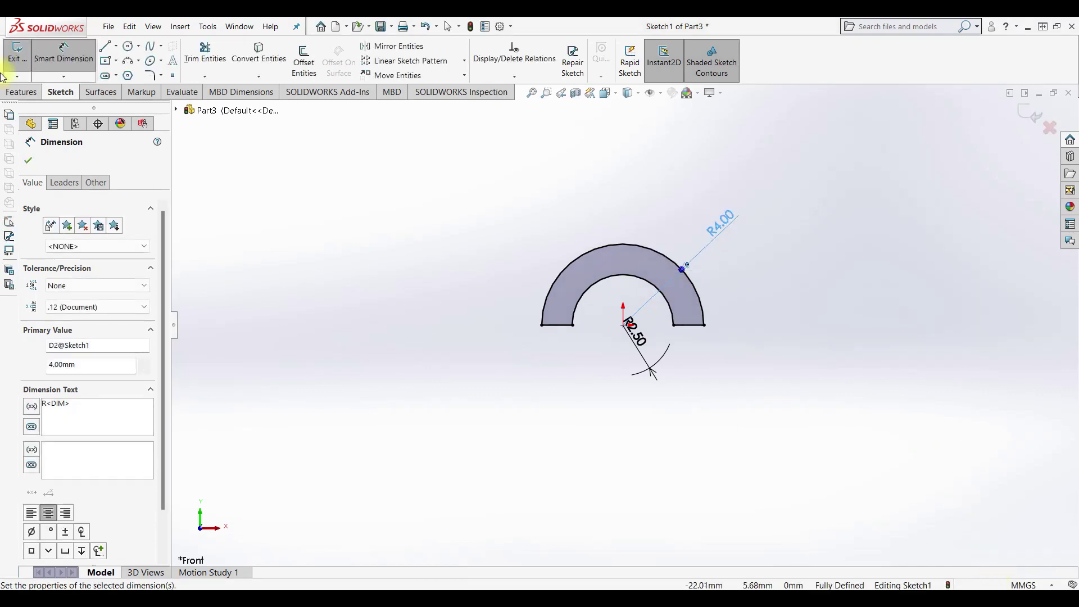
click(17, 51)
Extrude the half-ring profile 9 mm with the Mid Plane end condition.
click(32, 69)
click(91, 238)
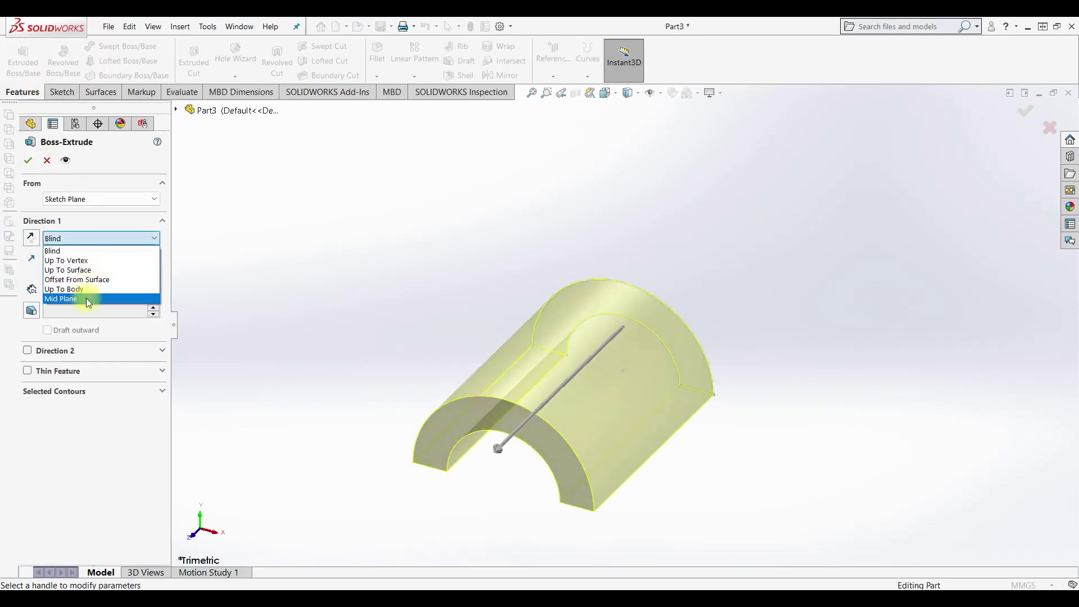
click(87, 301)
text(9)
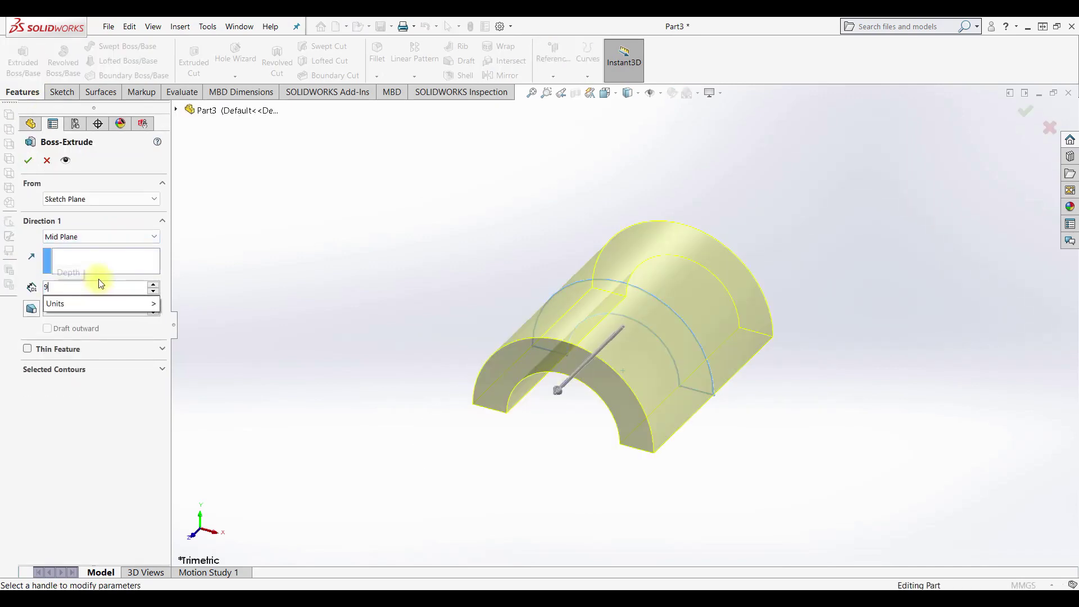
key(Return)
click(27, 161)
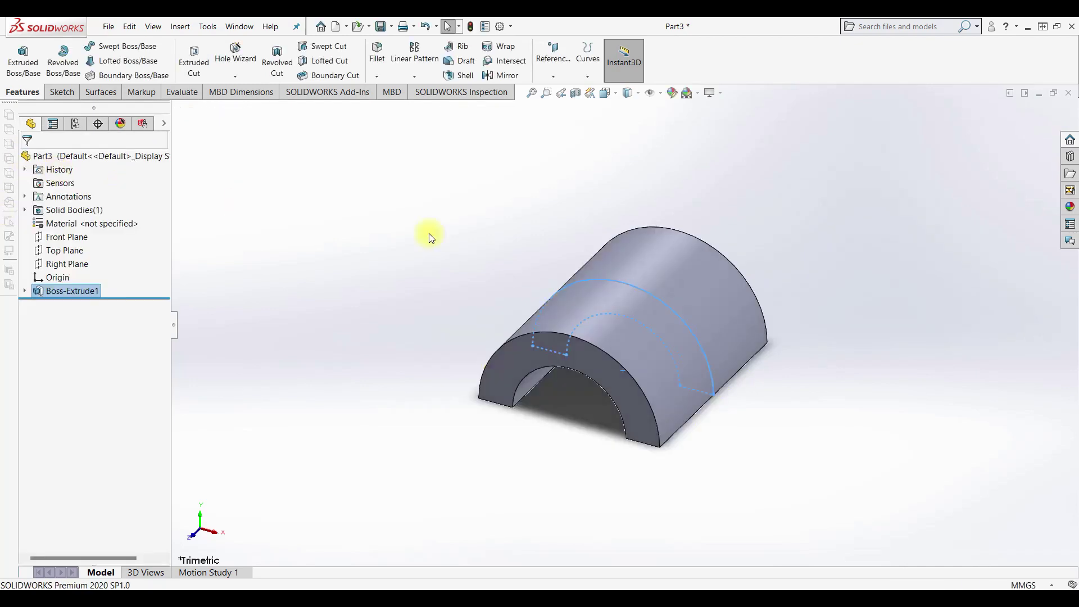
click(760, 342)
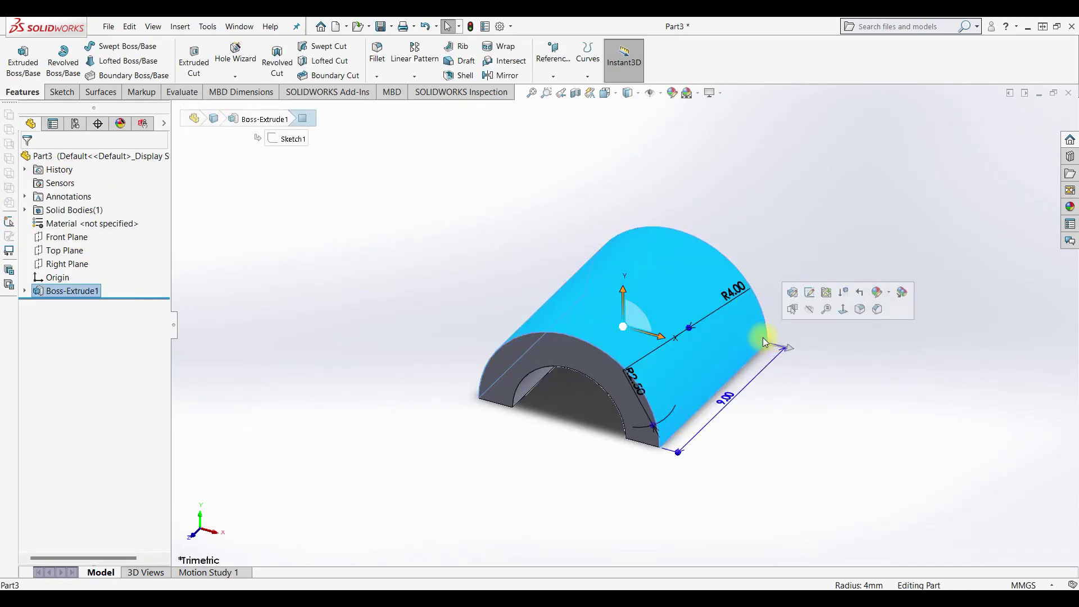
middle_drag(764, 341, 583, 381)
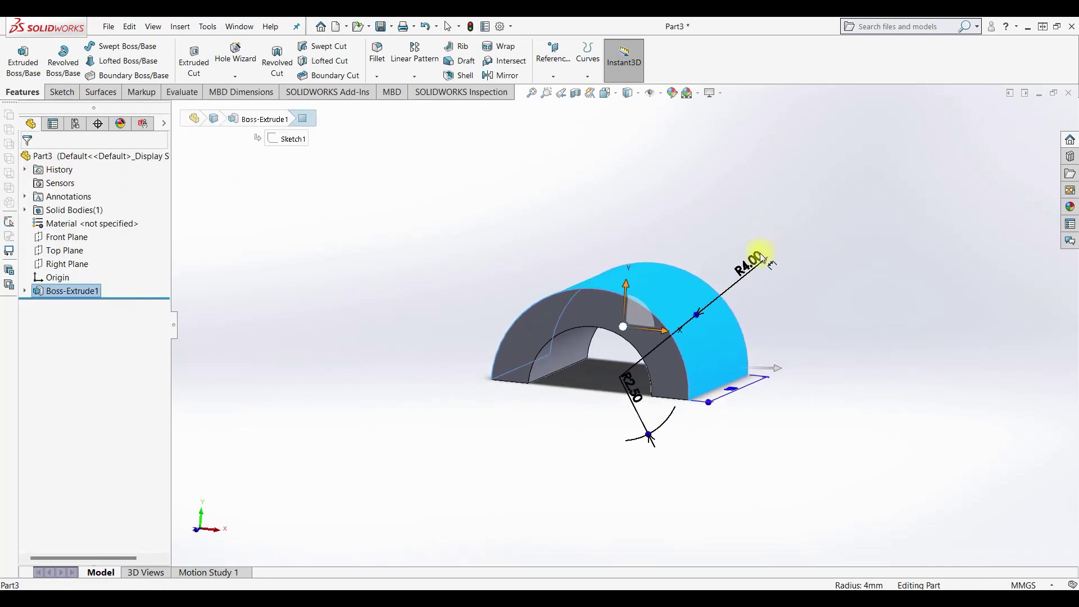
On the Top Plane, sketch an origin-centred circle and dimension it to Ø2 mm.
click(64, 250)
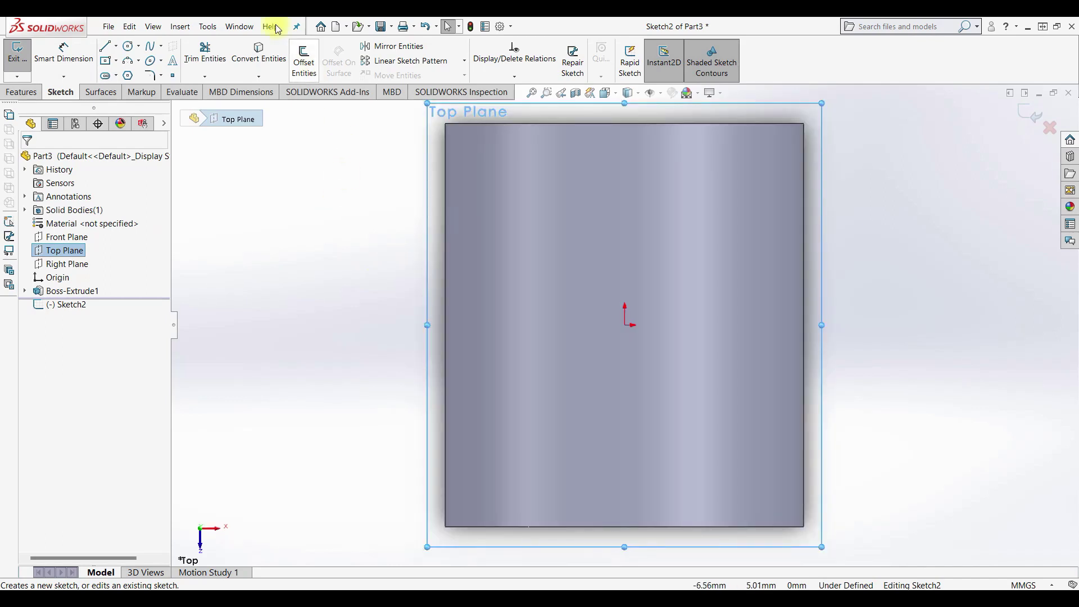
click(128, 46)
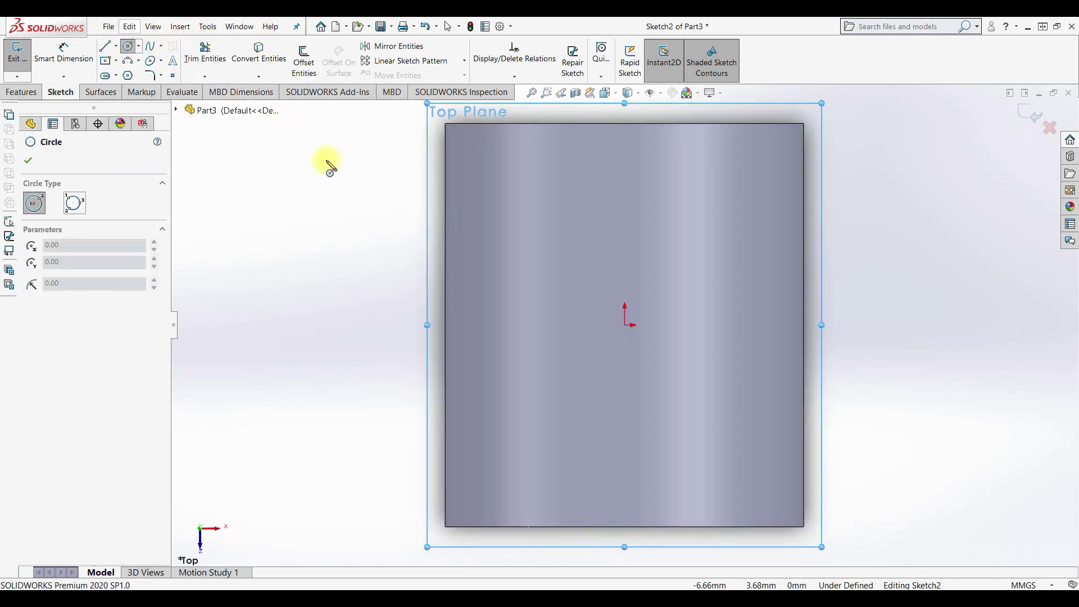
click(625, 325)
click(63, 54)
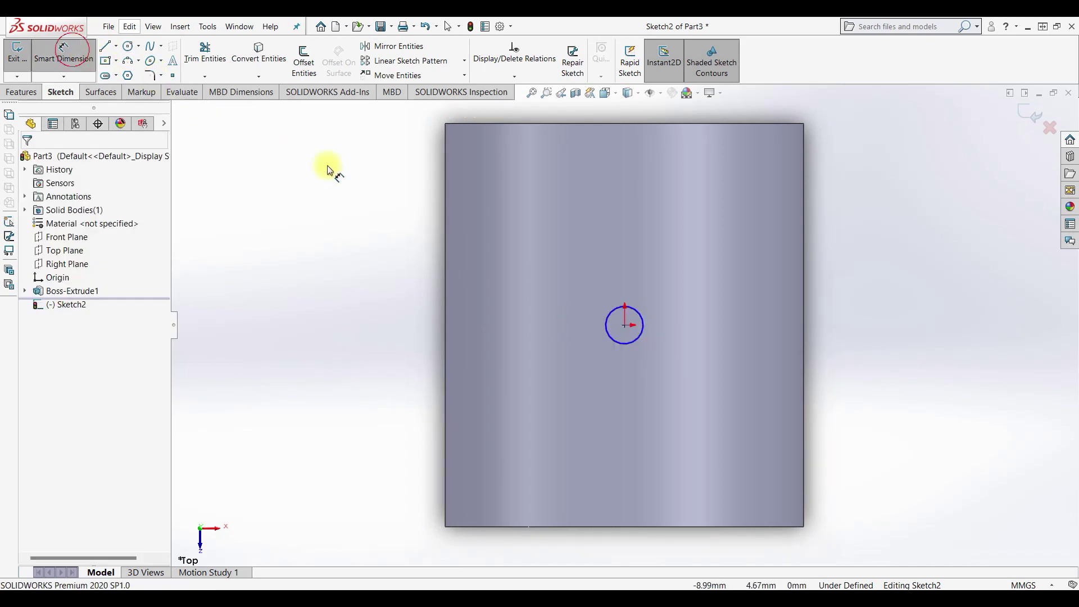
click(641, 315)
click(697, 287)
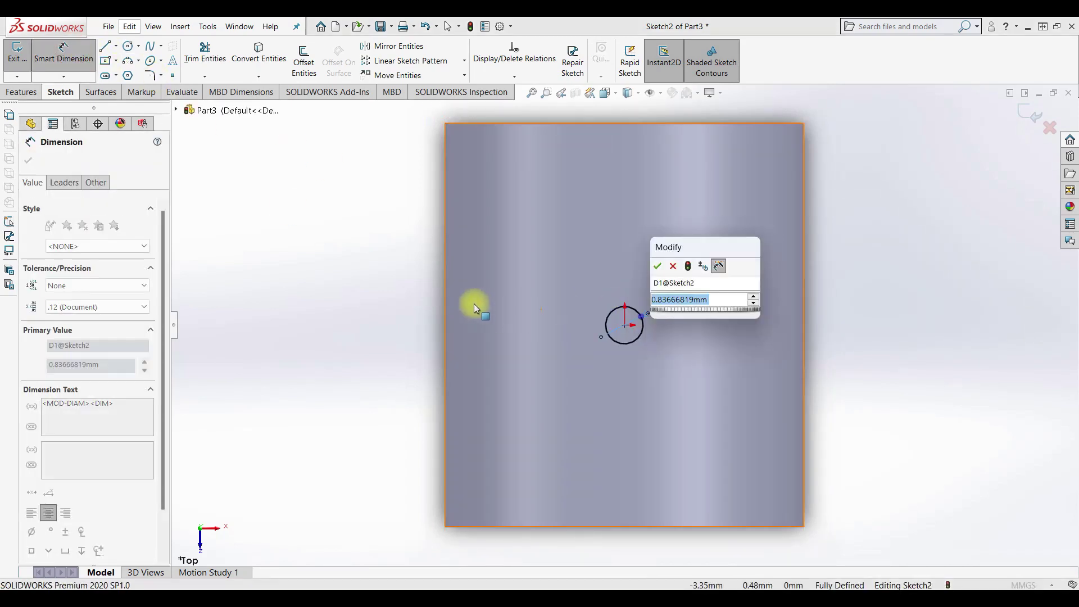
text(2)
key(Return)
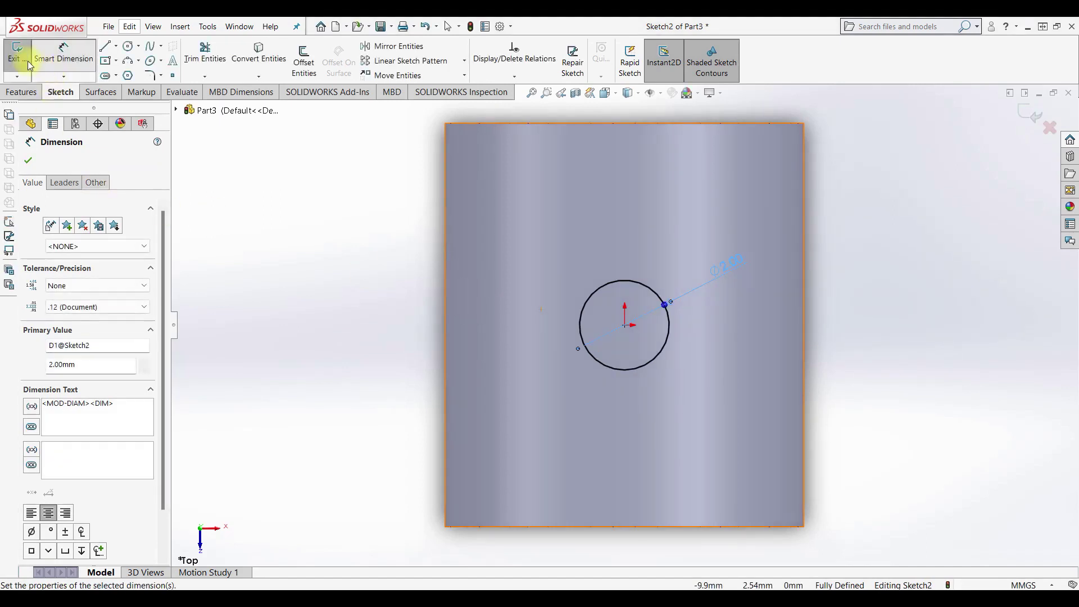
click(17, 56)
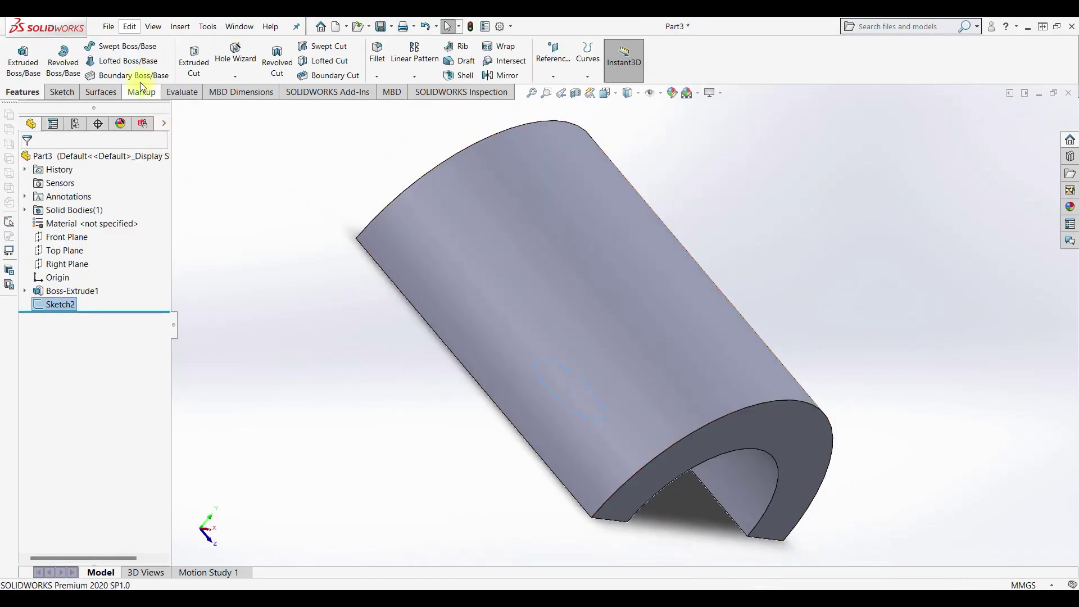
click(194, 59)
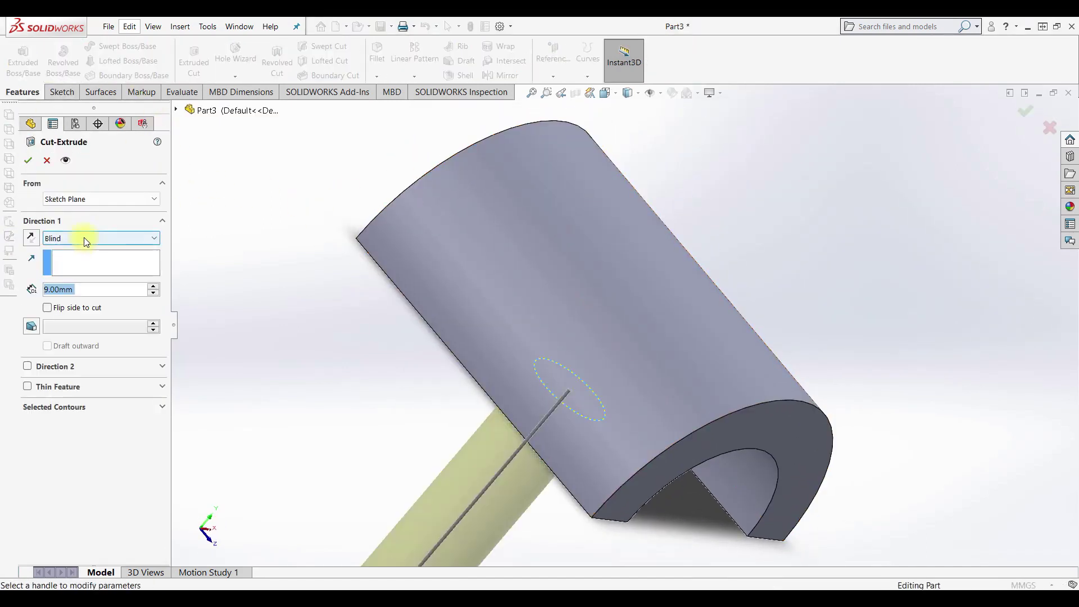
Cut the Ø2 mm circle Through All with reversed direction to make the hole.
click(86, 241)
click(84, 261)
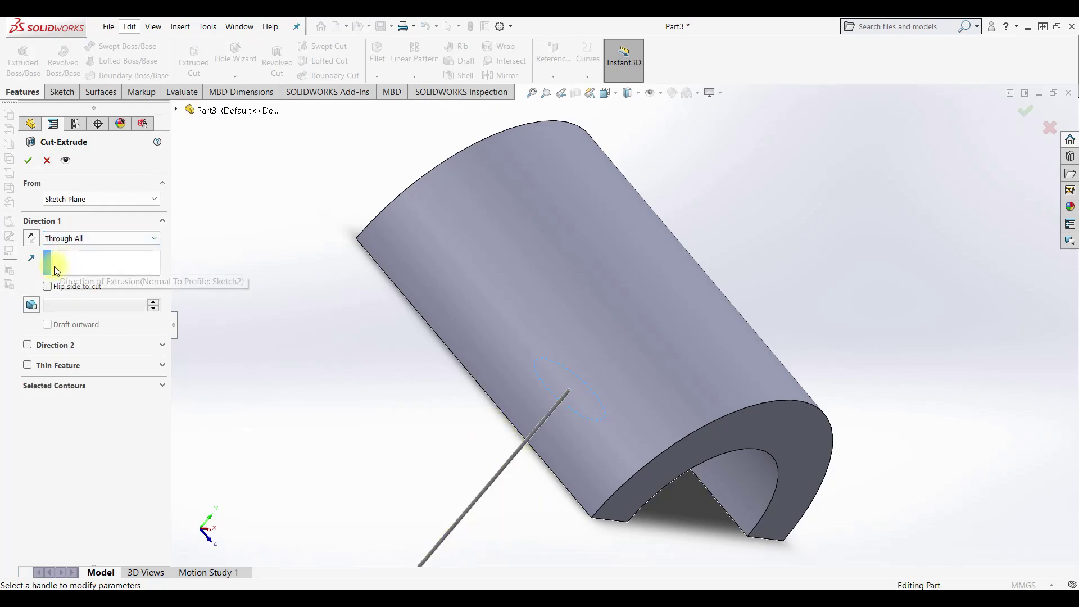
click(31, 239)
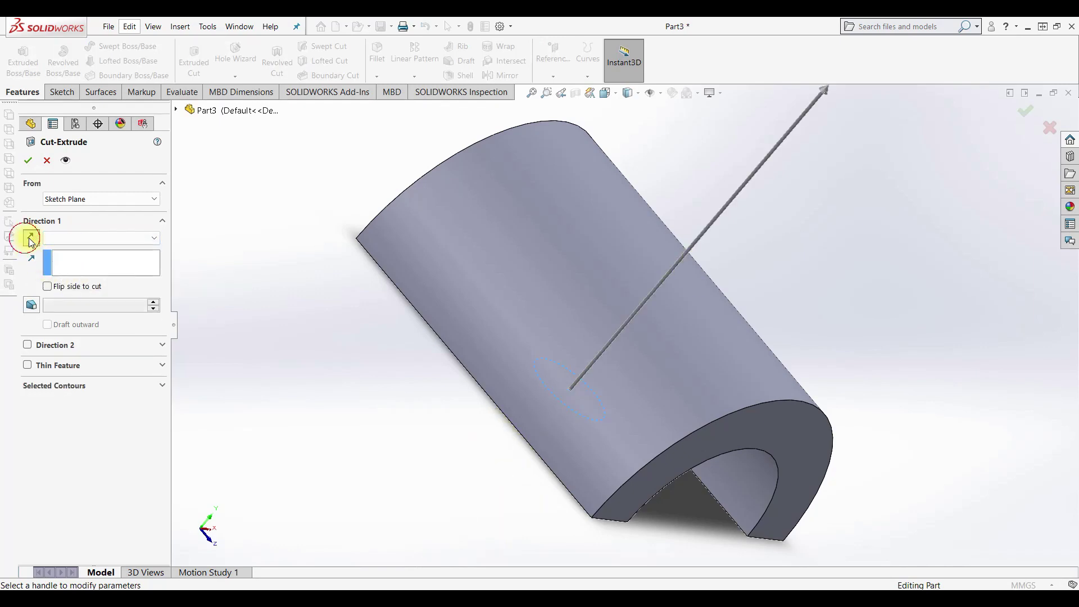
click(25, 160)
mouse_move(747, 255)
middle_down()
mouse_move(751, 164)
mouse_move(747, 242)
mouse_move(646, 246)
middle_up()
Start a fillet on the part, then cancel it without applying.
click(375, 78)
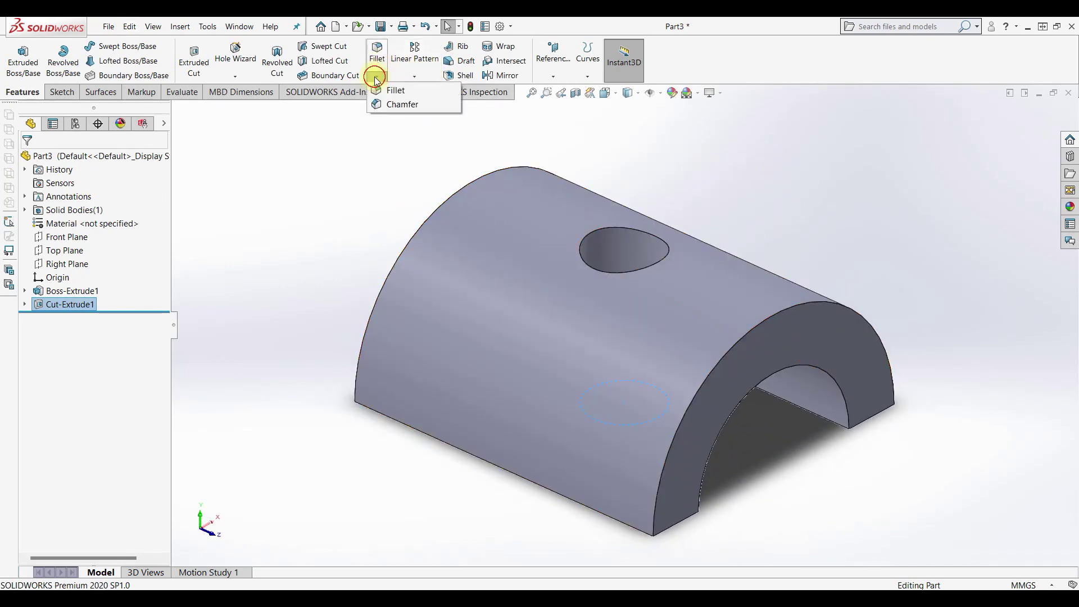
click(400, 91)
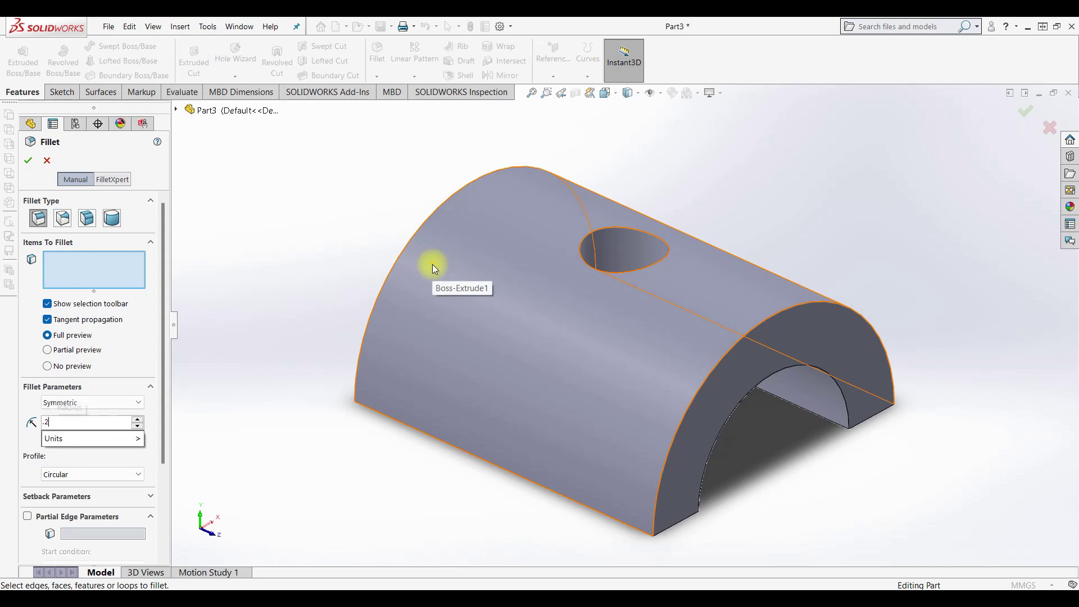
click(46, 161)
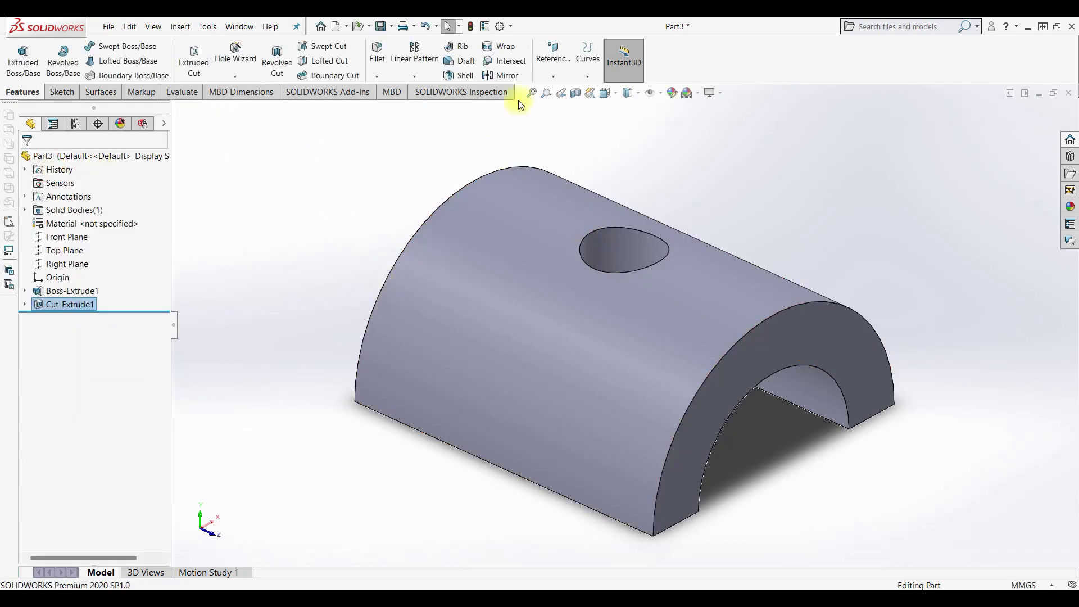
click(376, 75)
Chamfer the inner and outer arc edges at both ends 0.20 mm × 45°.
click(388, 107)
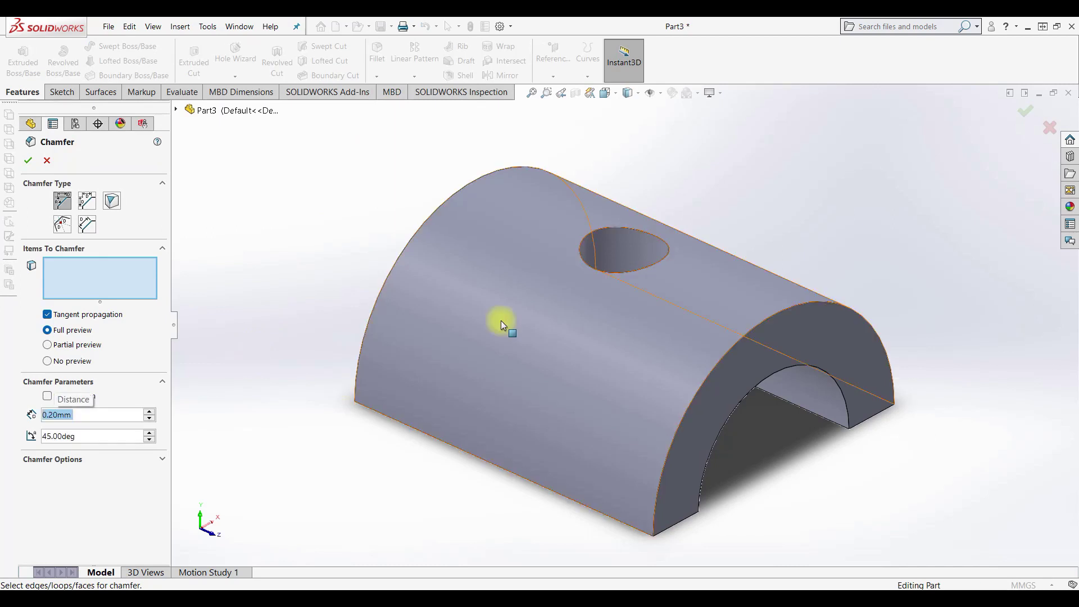
click(753, 325)
click(756, 382)
mouse_move(757, 382)
middle_down()
mouse_move(630, 335)
mouse_move(705, 399)
middle_up()
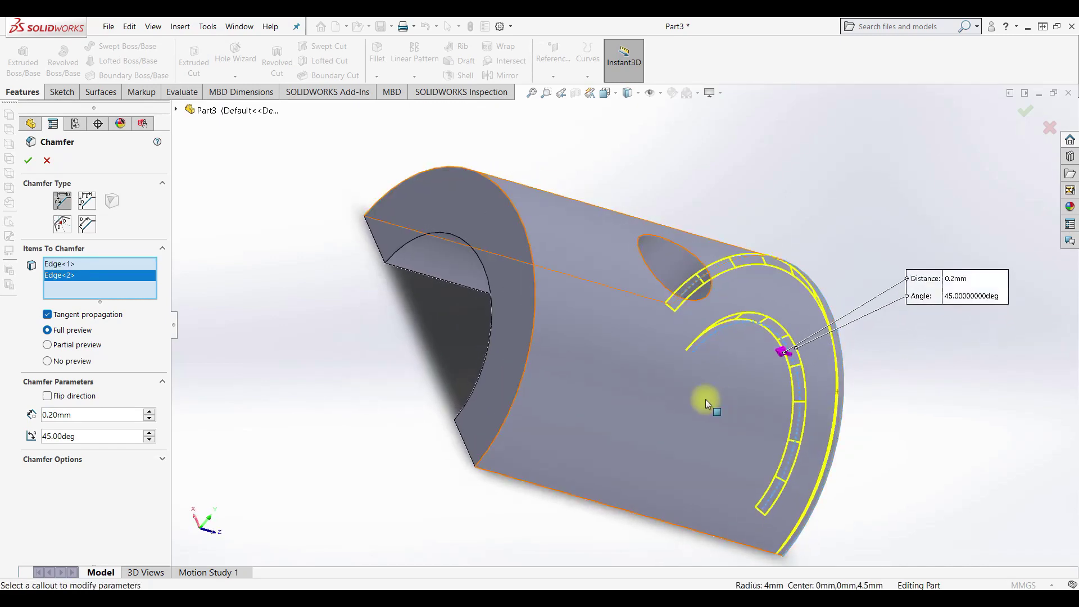
click(528, 244)
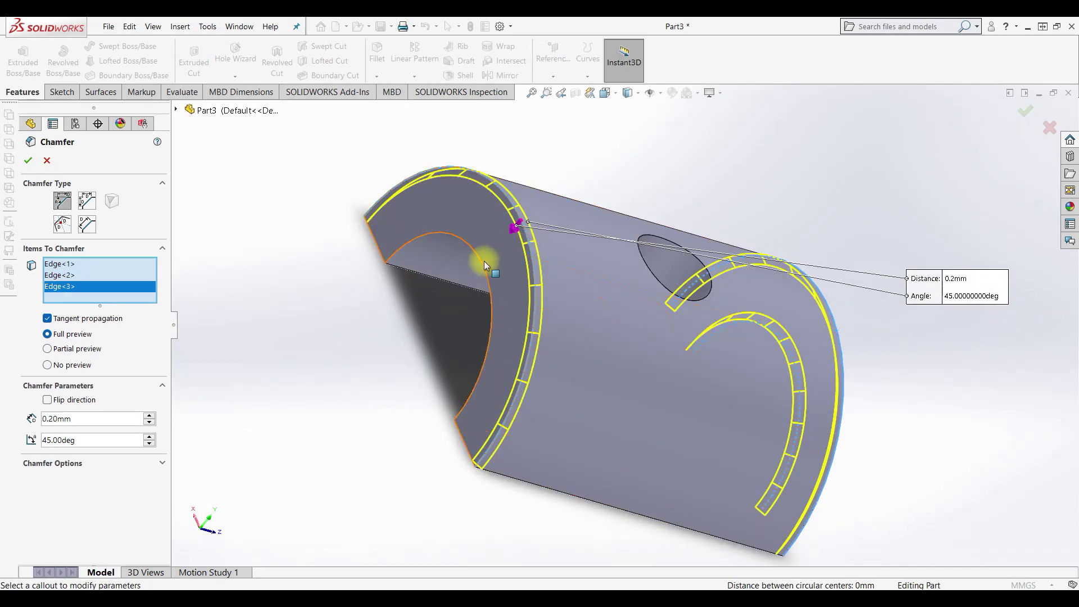
click(487, 266)
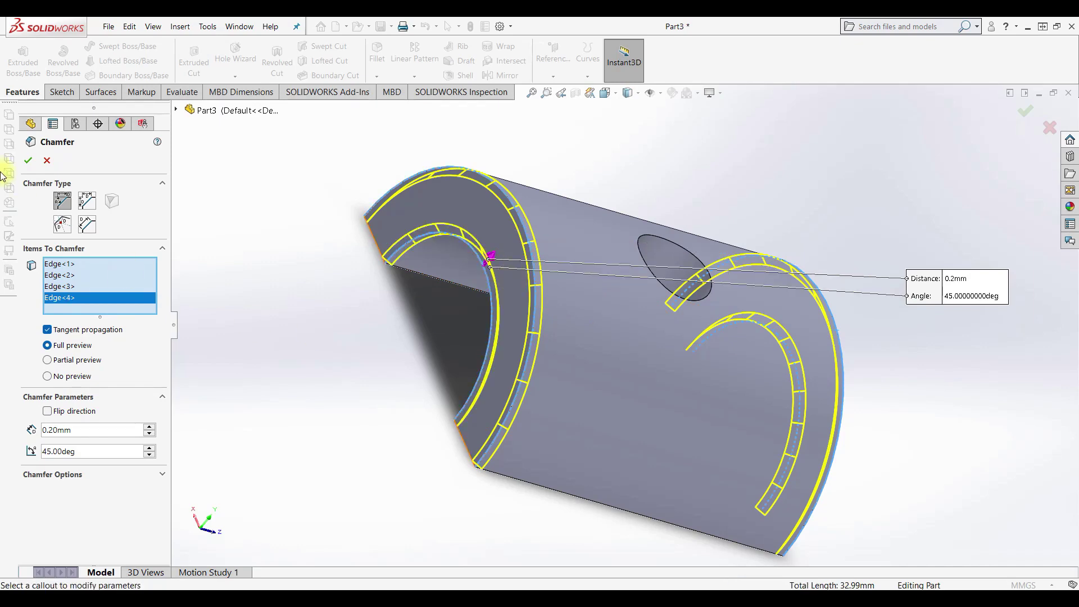
click(28, 161)
mouse_move(416, 242)
middle_down()
mouse_move(296, 253)
mouse_move(217, 206)
middle_up()
right_click(65, 224)
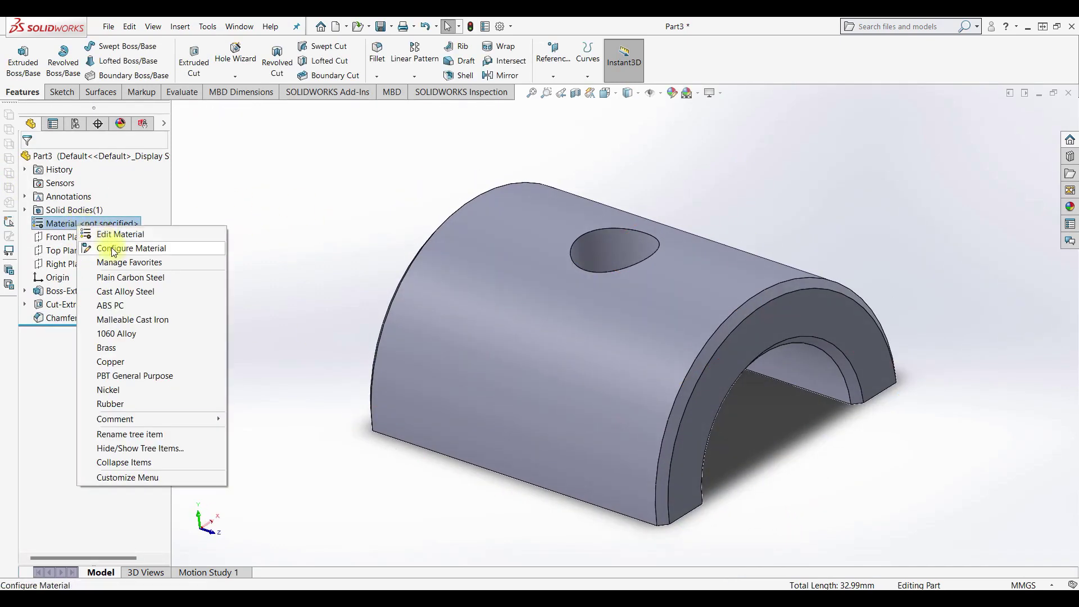
Set the part material to Brass and save it as 2-03.2a.SLDPRT.
click(113, 347)
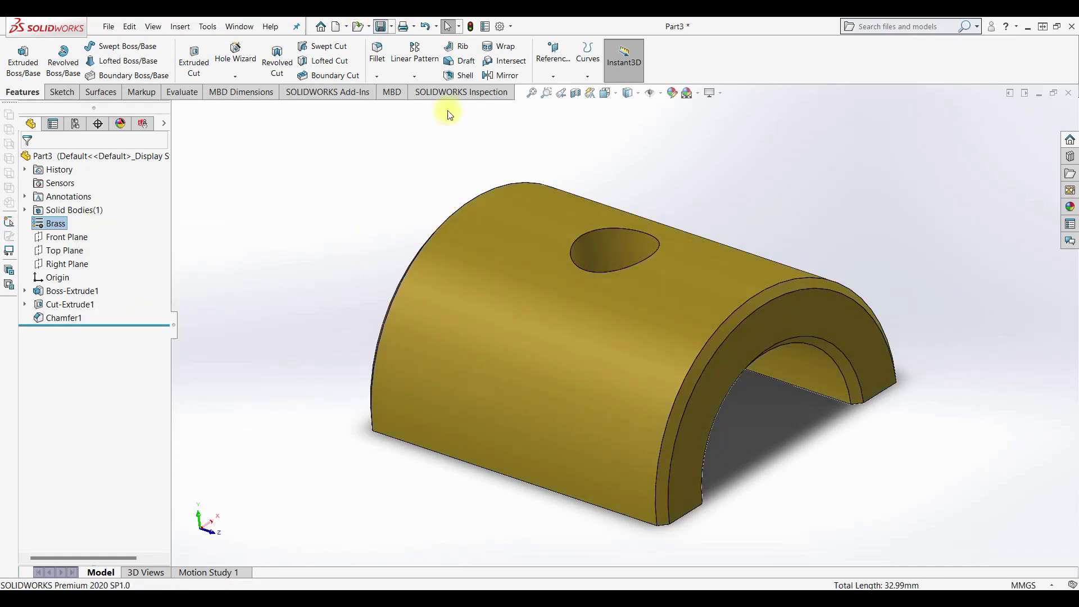
key(ctrl+s)
scroll(492, 281, down, 2)
scroll(492, 280, down, 2)
scroll(491, 281, down, 2)
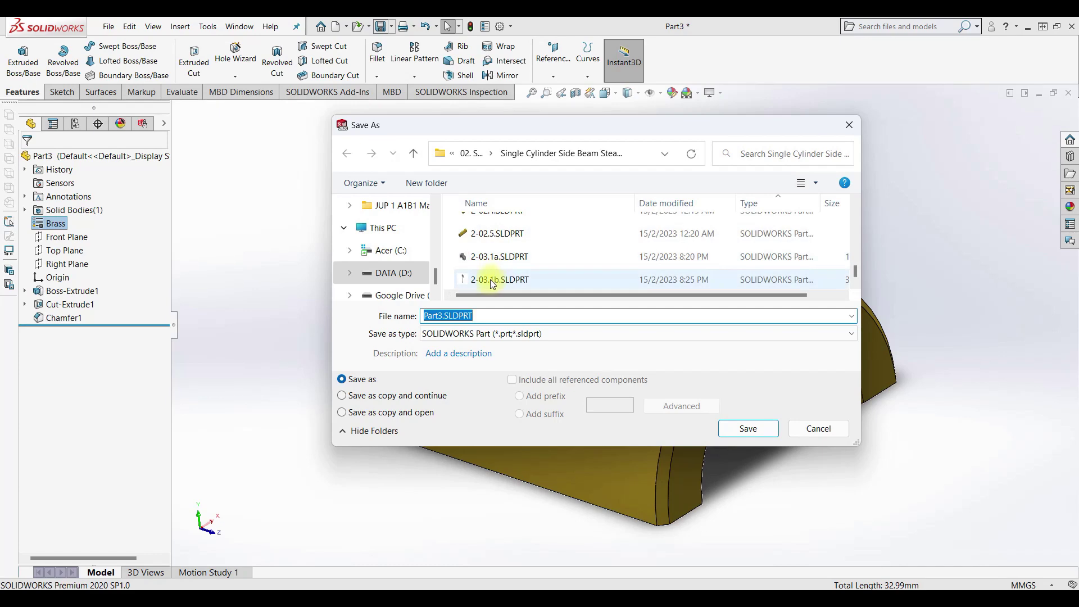
click(489, 257)
click(443, 315)
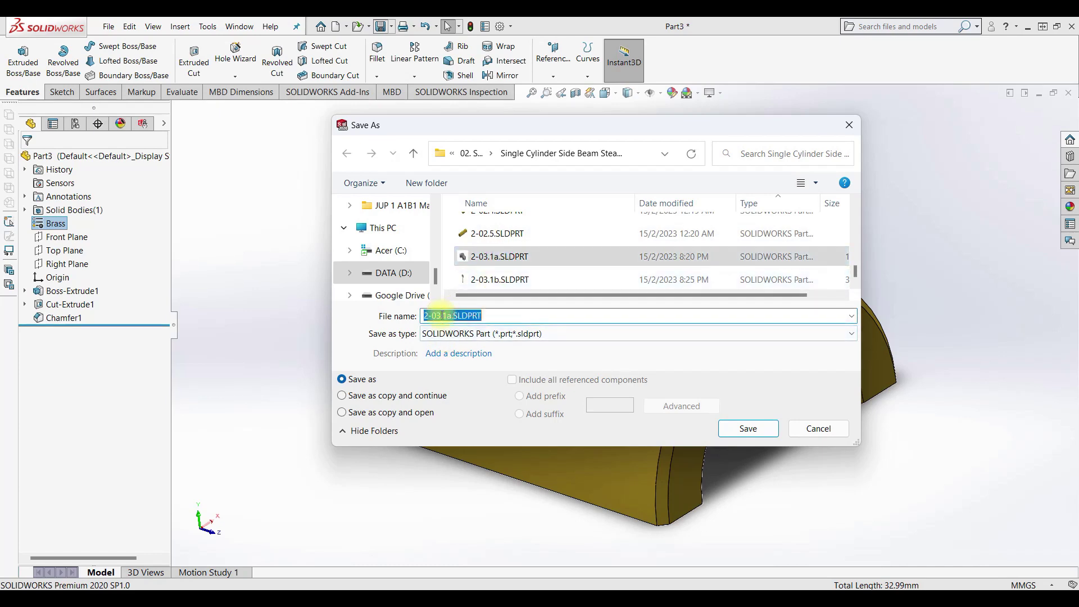
click(446, 316)
text(2)
key(Return)
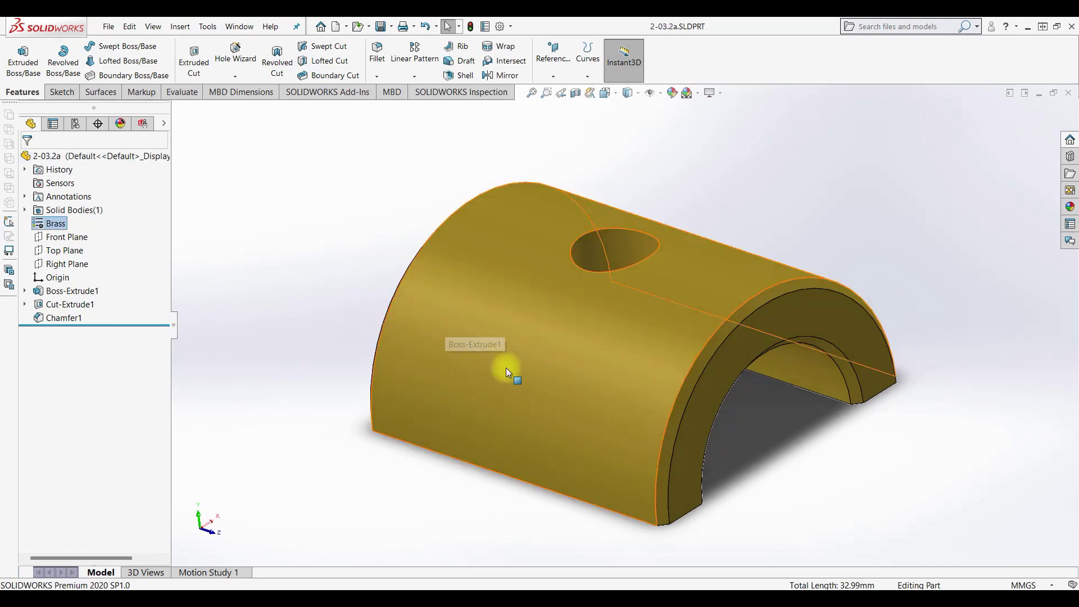
click(337, 28)
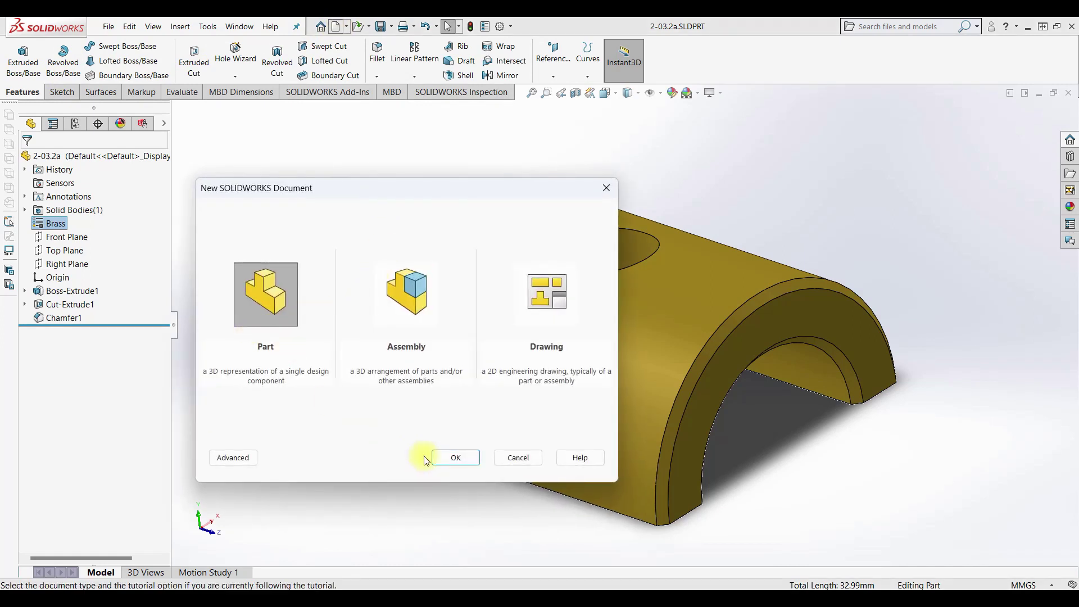
In a new part, sketch two concentric circles at the origin on the Front Plane.
click(466, 457)
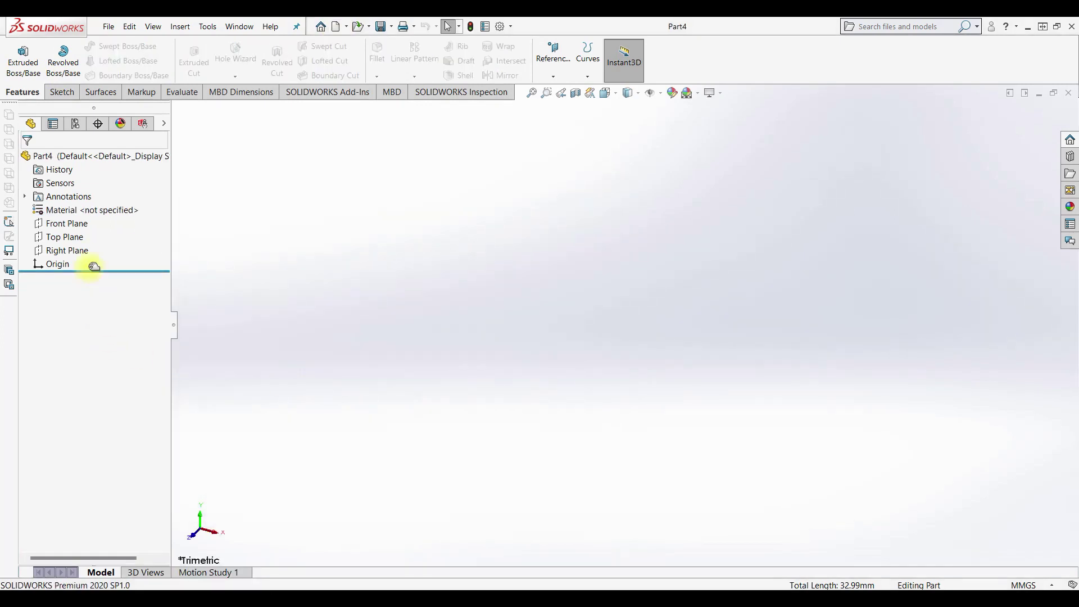
click(67, 223)
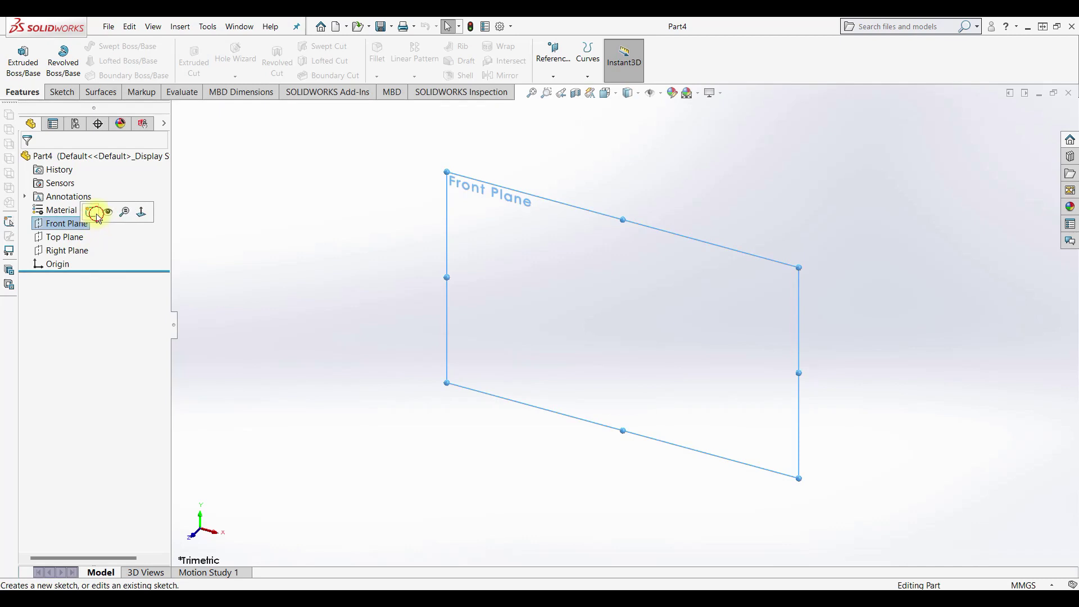
click(112, 210)
click(129, 46)
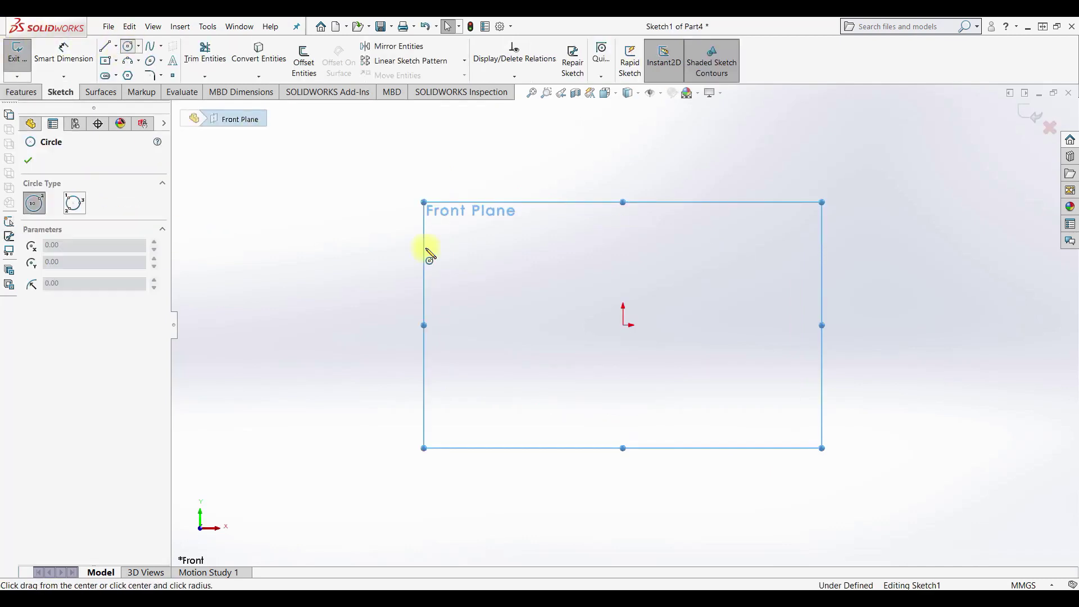
drag(622, 324, 513, 325)
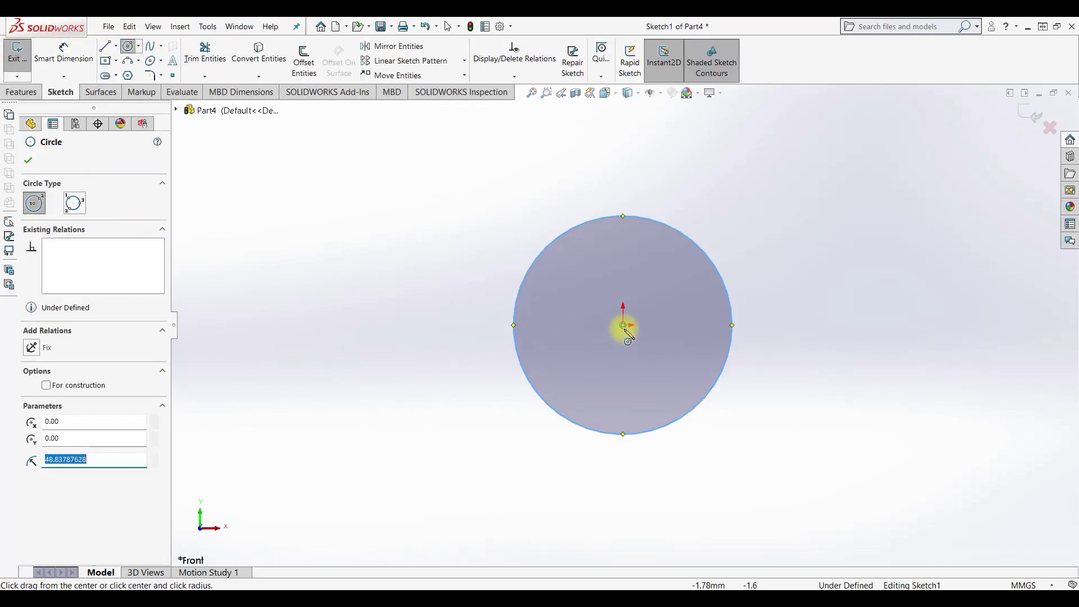
drag(623, 325, 559, 316)
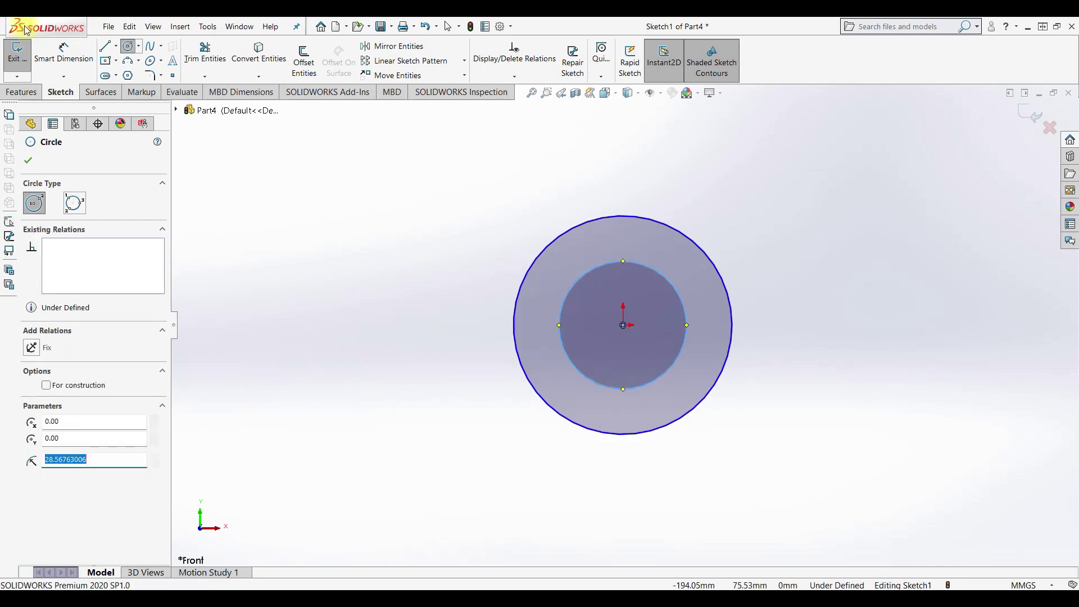
click(63, 49)
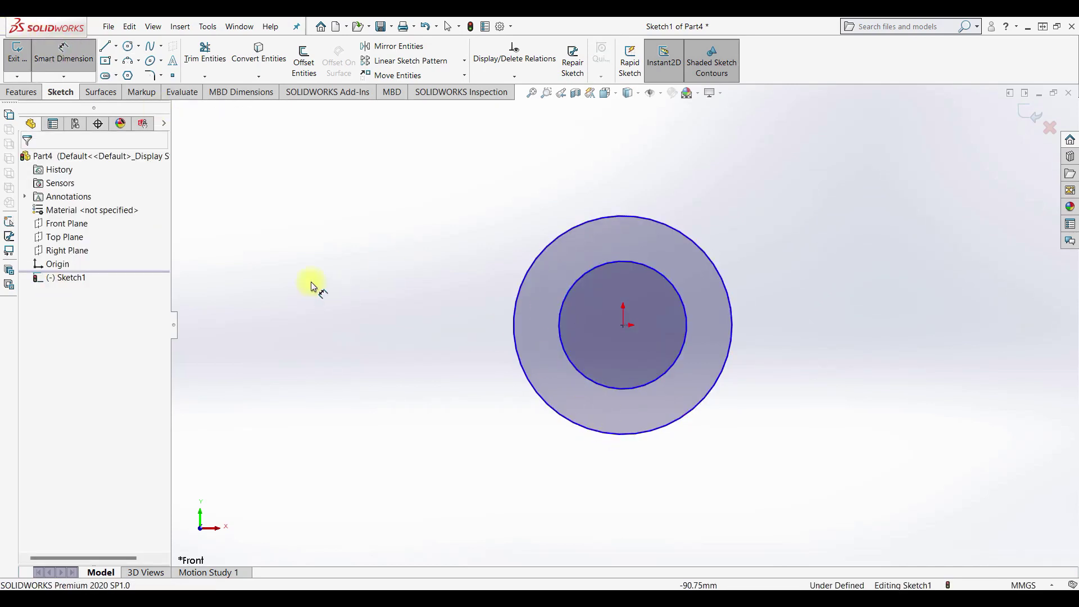
Draw a horizontal line across the circles and trim away their upper halves.
click(104, 45)
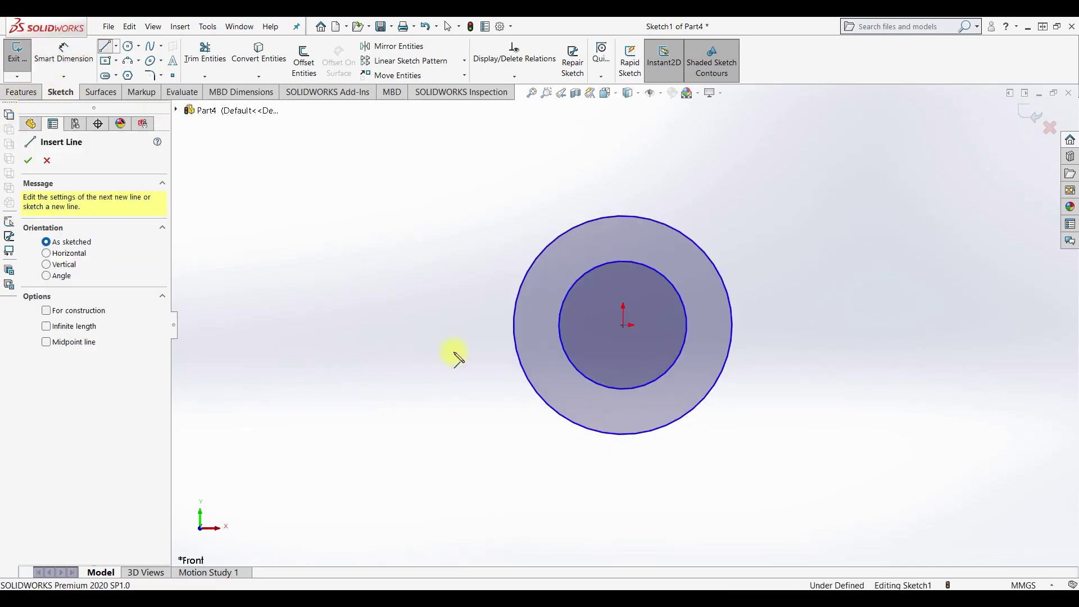
click(514, 325)
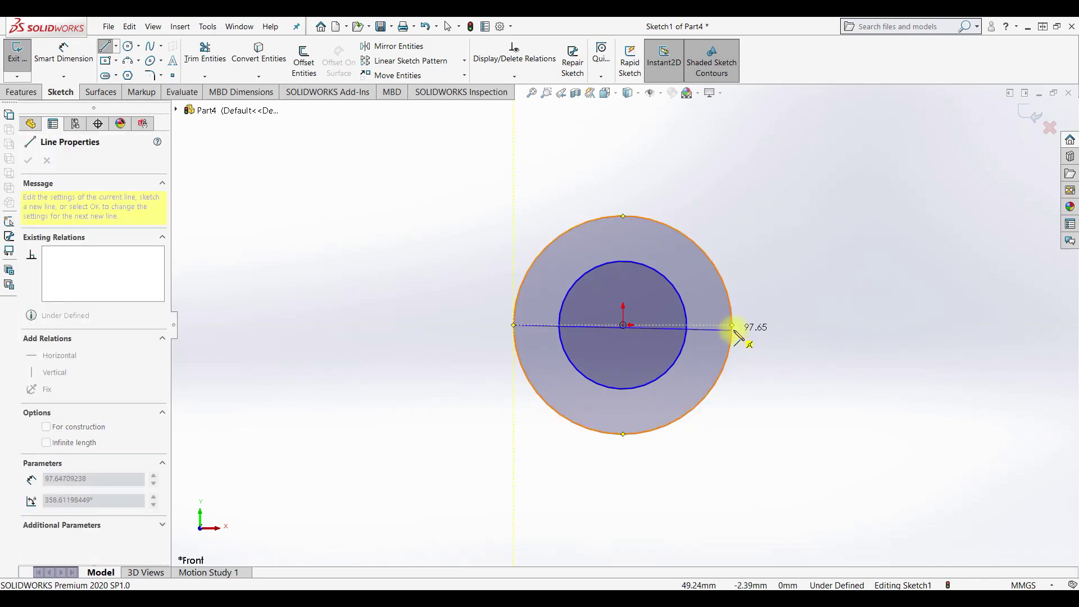
click(732, 325)
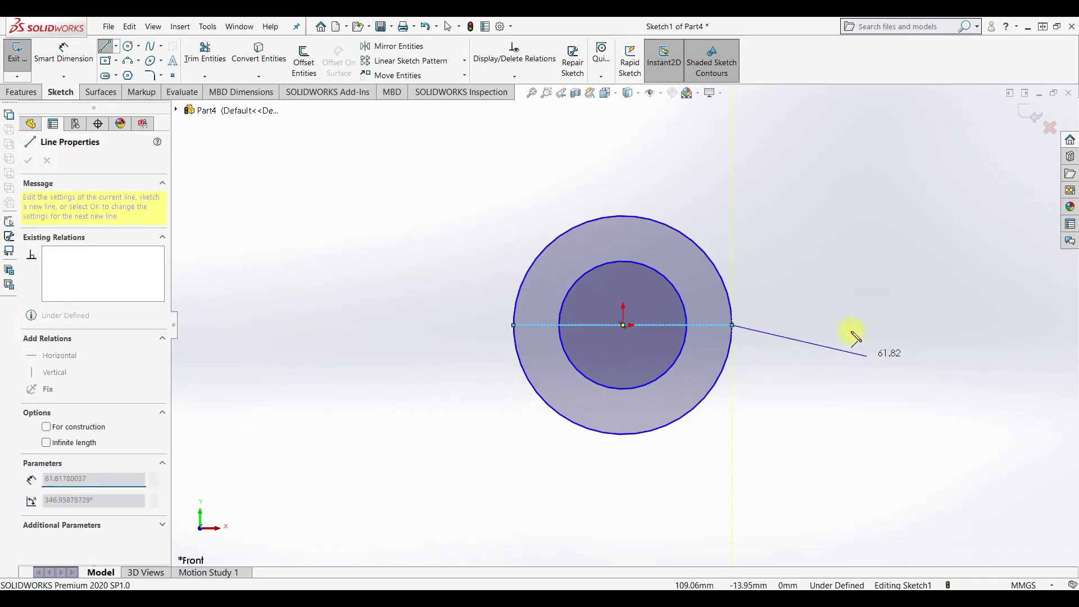
click(200, 55)
drag(719, 191, 635, 333)
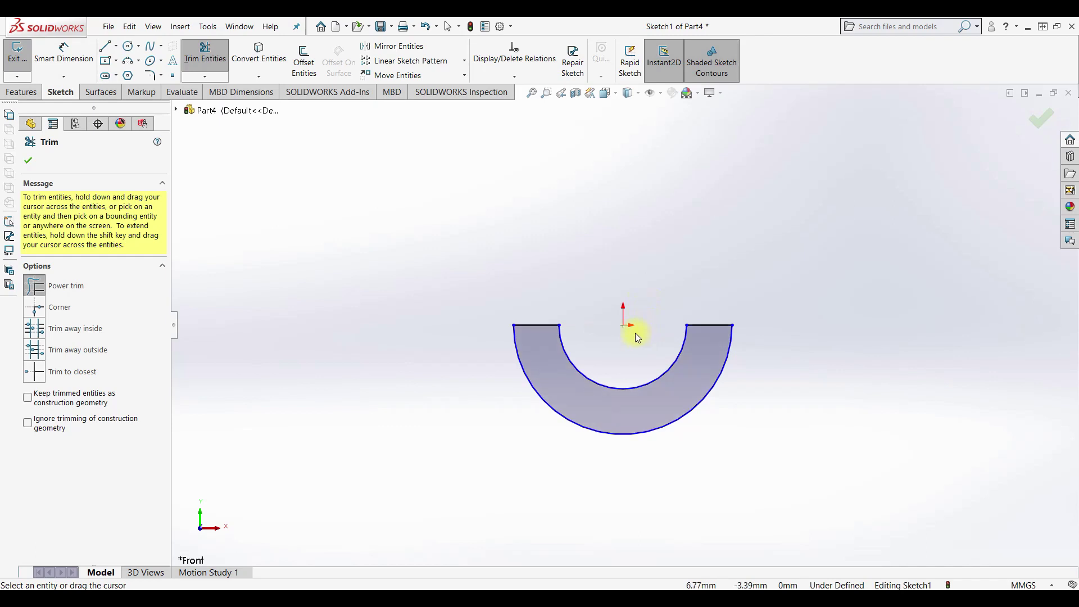
Dimension the arcs to R2.5 mm inner and R4 mm outer, then exit the sketch.
click(64, 52)
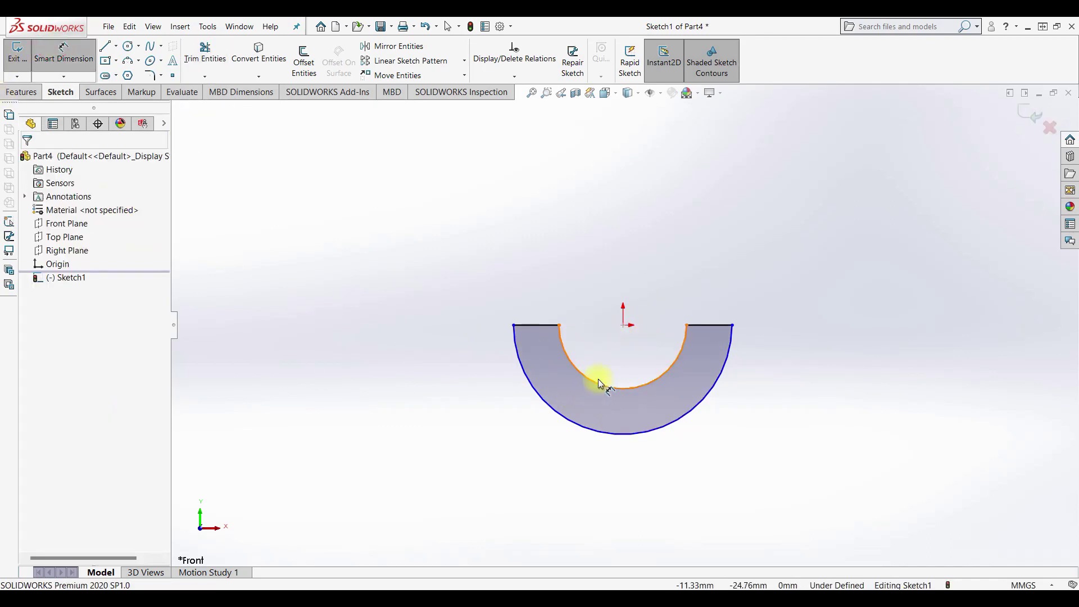
click(597, 382)
click(613, 270)
text(2.5)
key(Return)
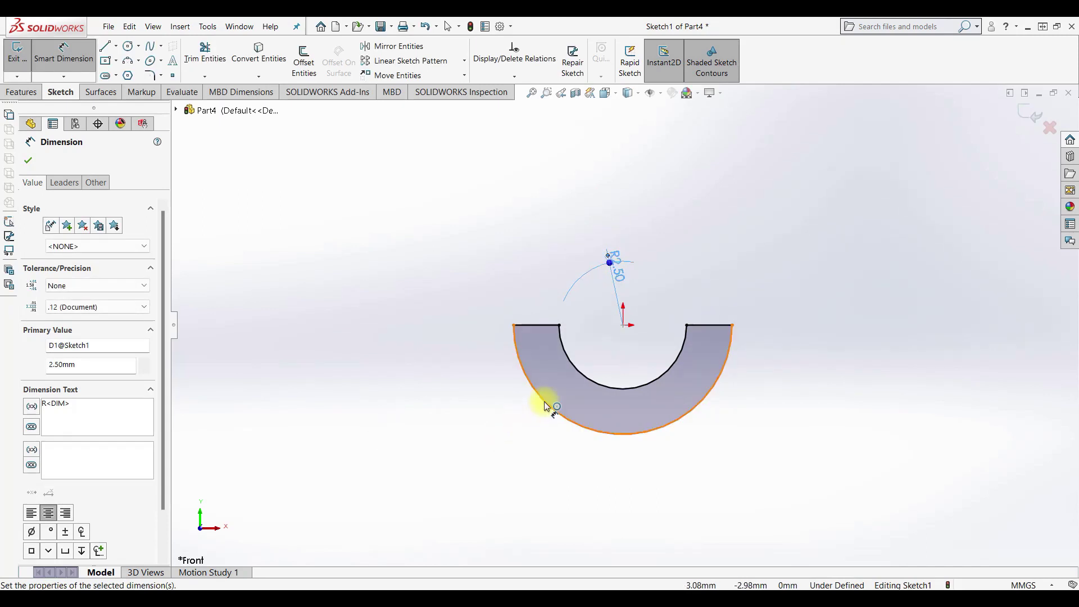
click(547, 405)
click(500, 422)
text(4)
key(Return)
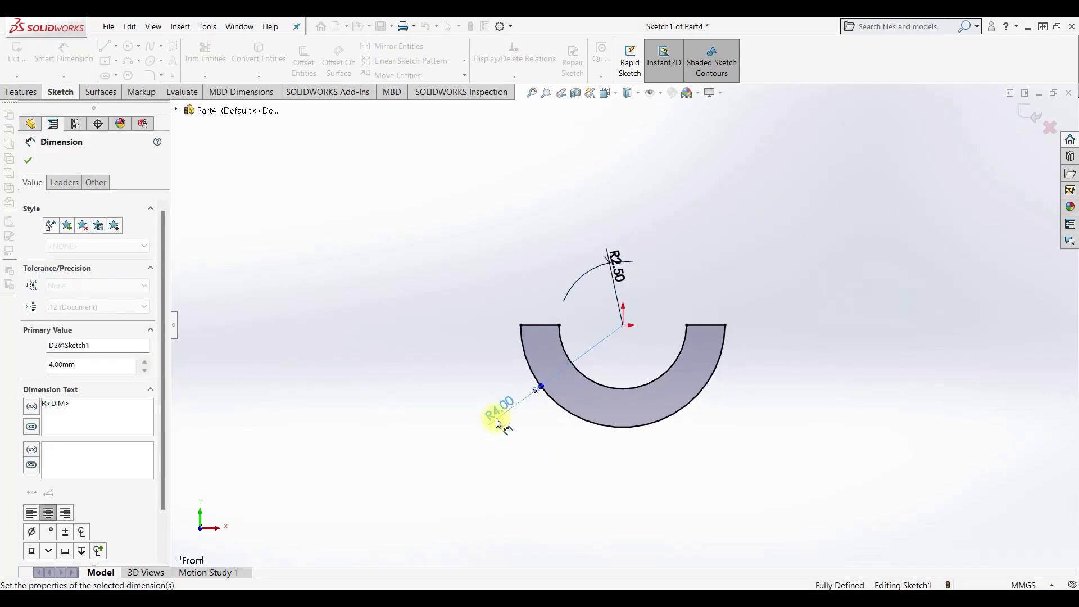
click(16, 52)
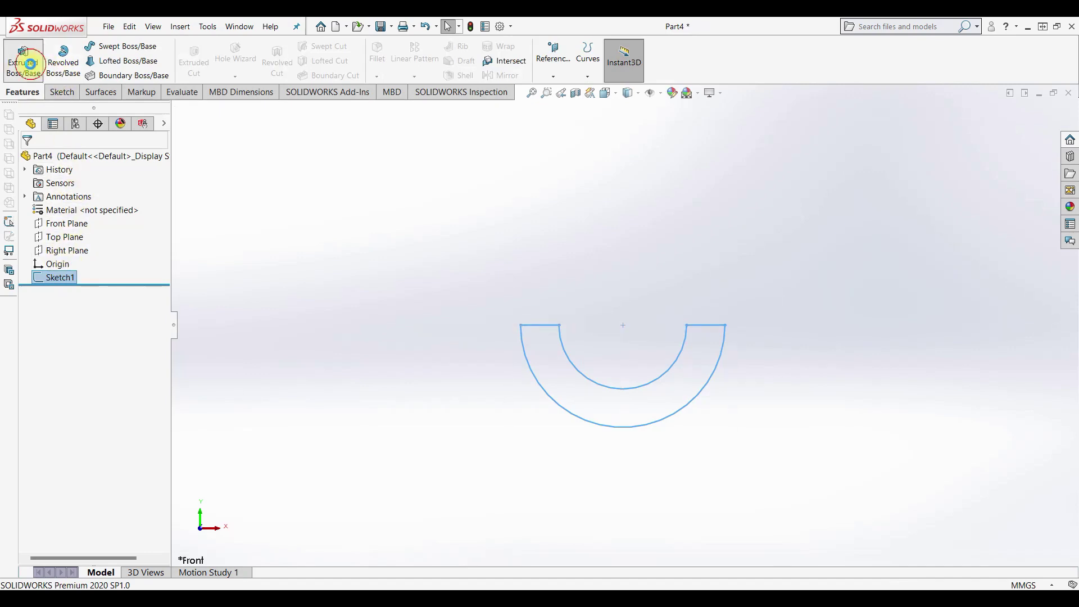
Extrude the half-ring profile 9 mm Blind.
click(23, 59)
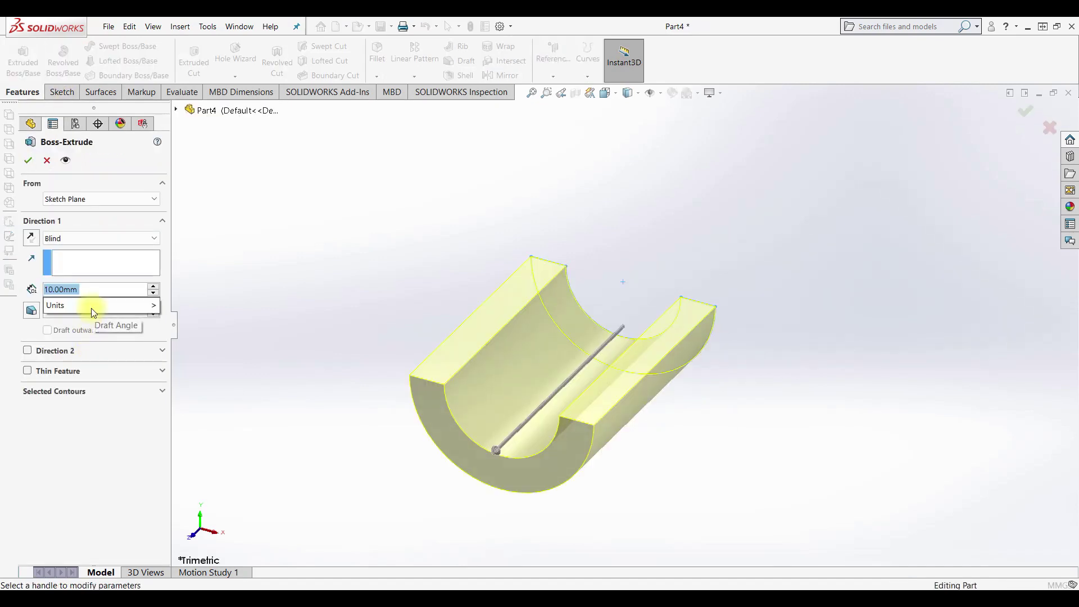
key(Down)
click(72, 238)
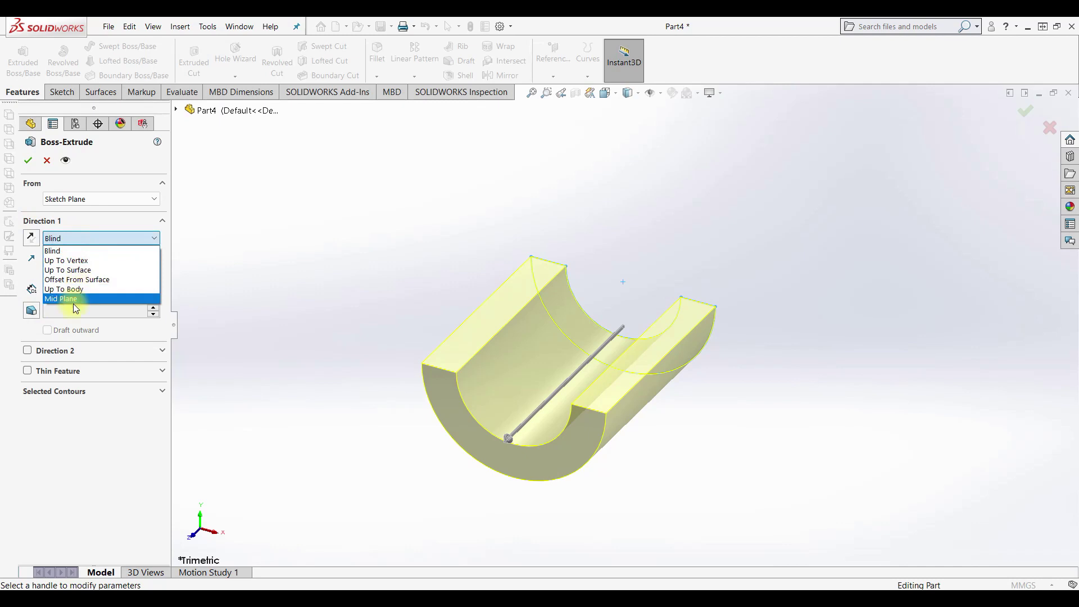
click(41, 270)
click(26, 160)
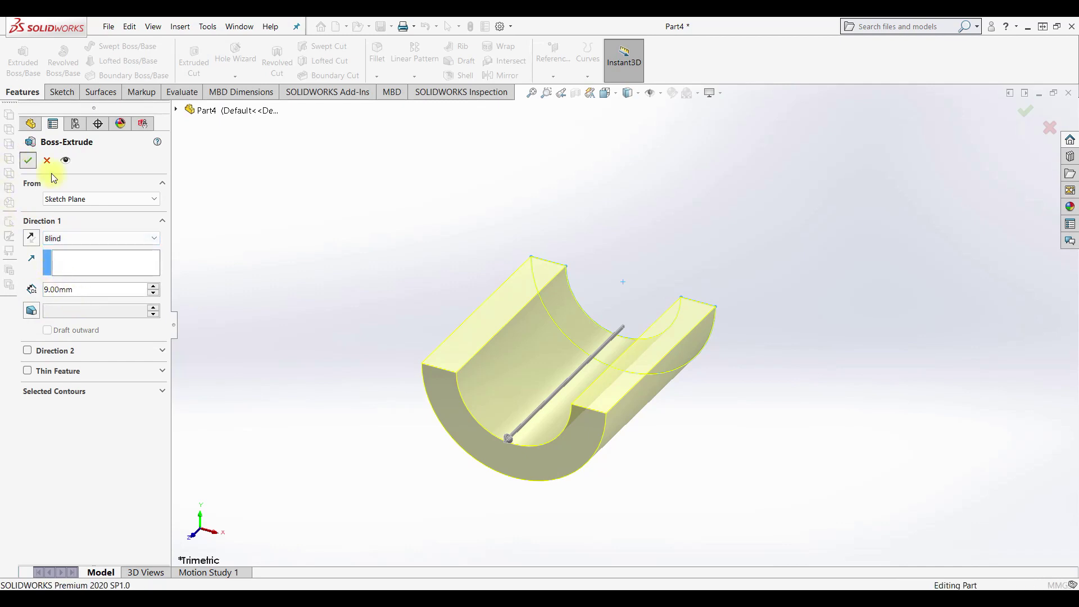
Chamfer the four arc edges at both ends of the half-tube 0.2 mm × 45°.
click(376, 76)
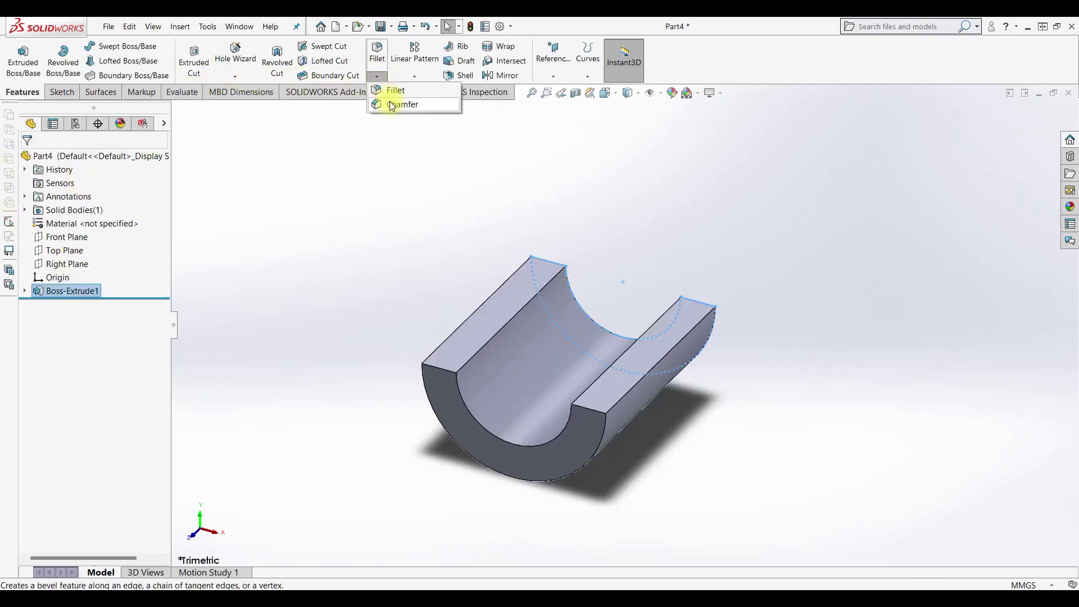
click(393, 104)
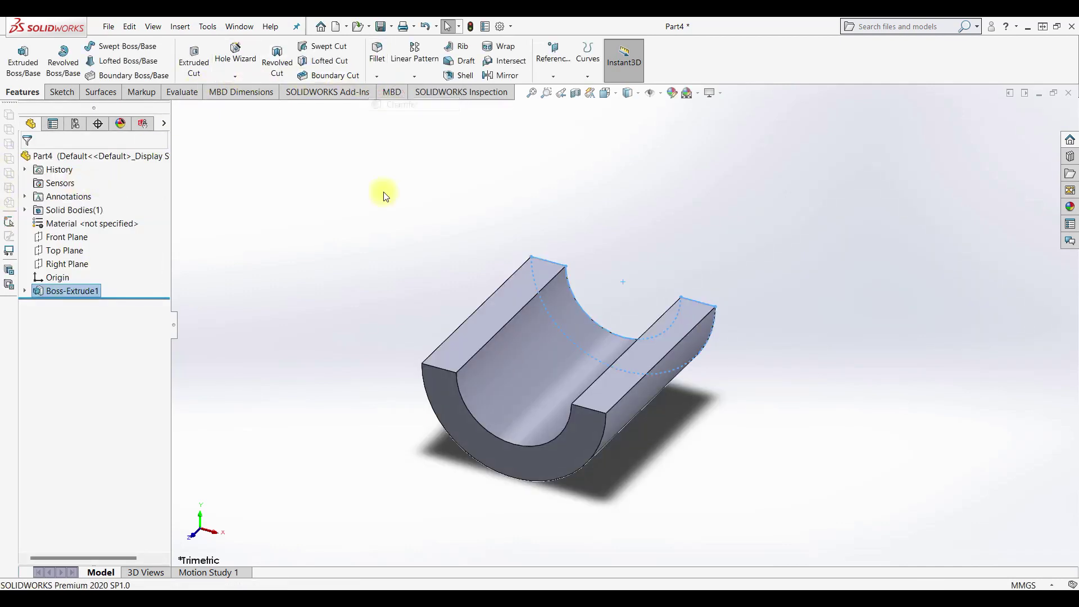
click(477, 421)
click(468, 458)
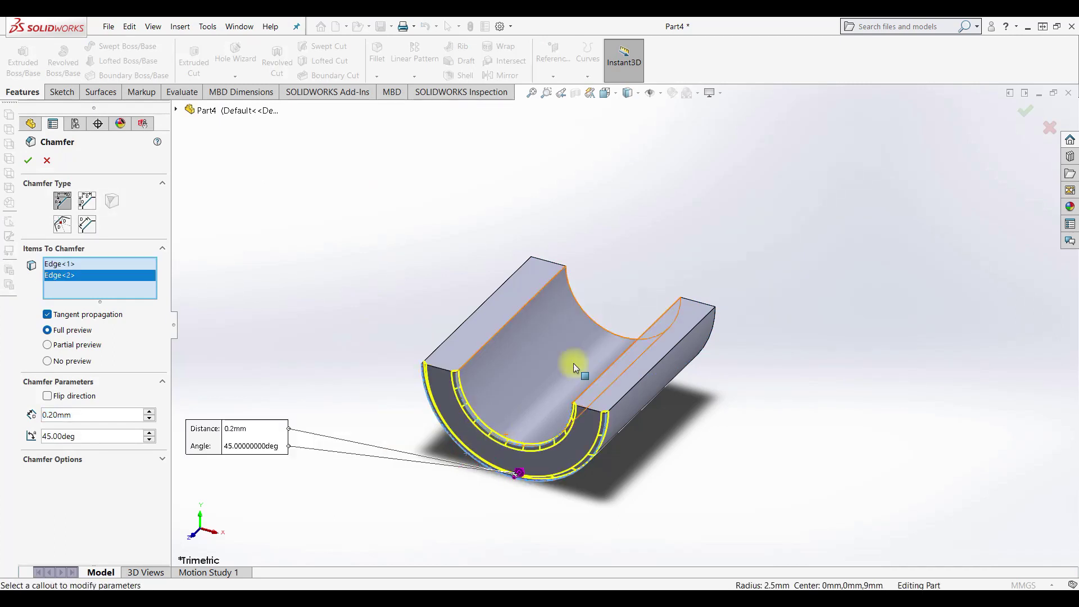
middle_drag(520, 427, 658, 325)
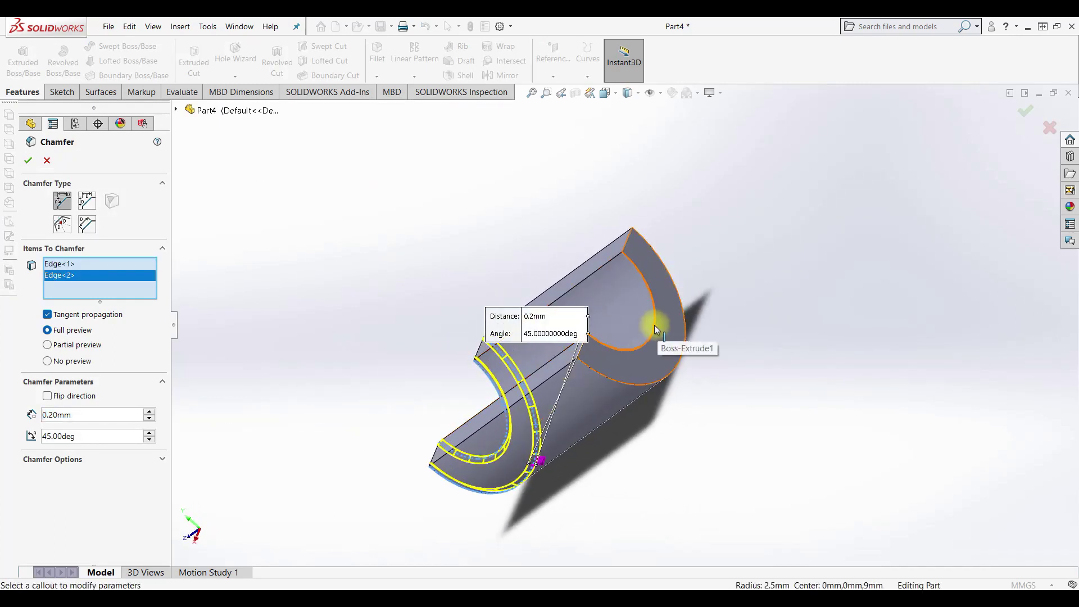
click(654, 326)
click(682, 349)
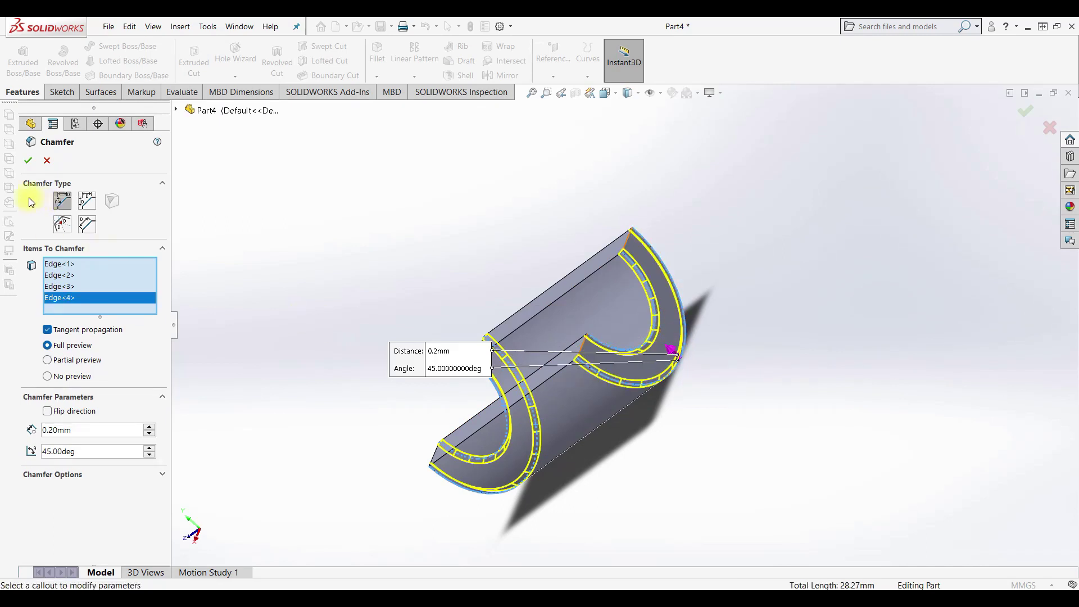
click(27, 161)
right_click(102, 224)
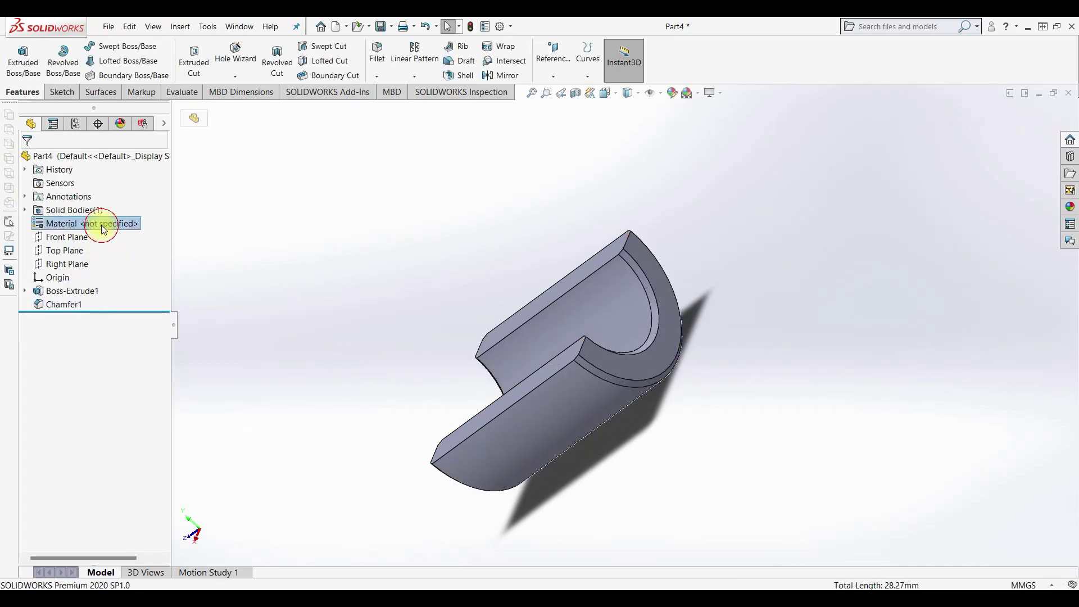
Make the part Brass and save it as 2-03.2b.SLDPRT.
click(140, 350)
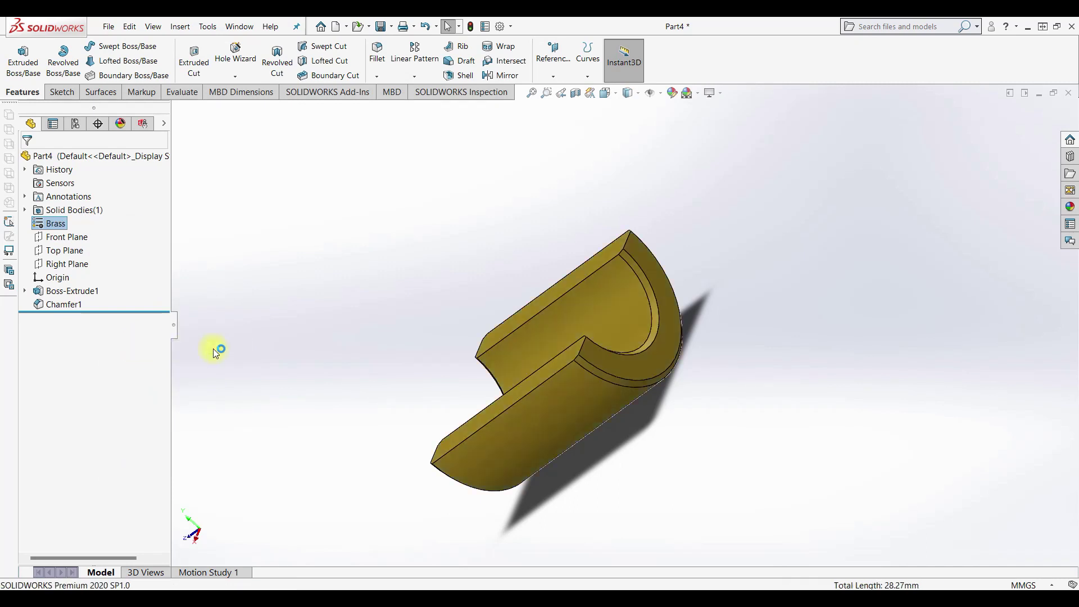
middle_drag(349, 289, 376, 135)
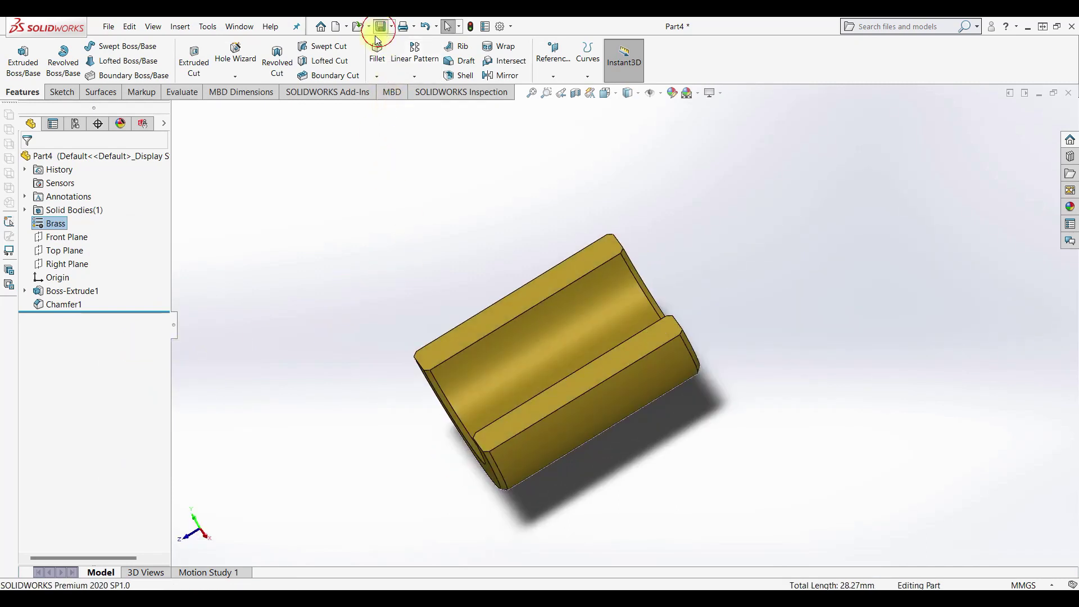
click(376, 37)
scroll(504, 236, down, 3)
scroll(504, 244, down, 3)
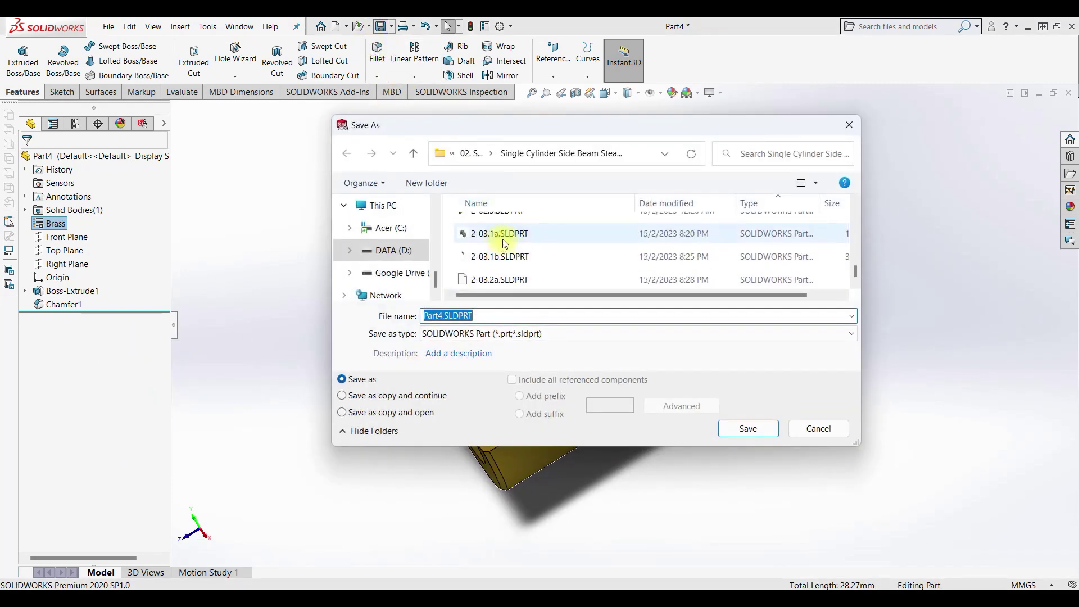
click(500, 280)
click(448, 316)
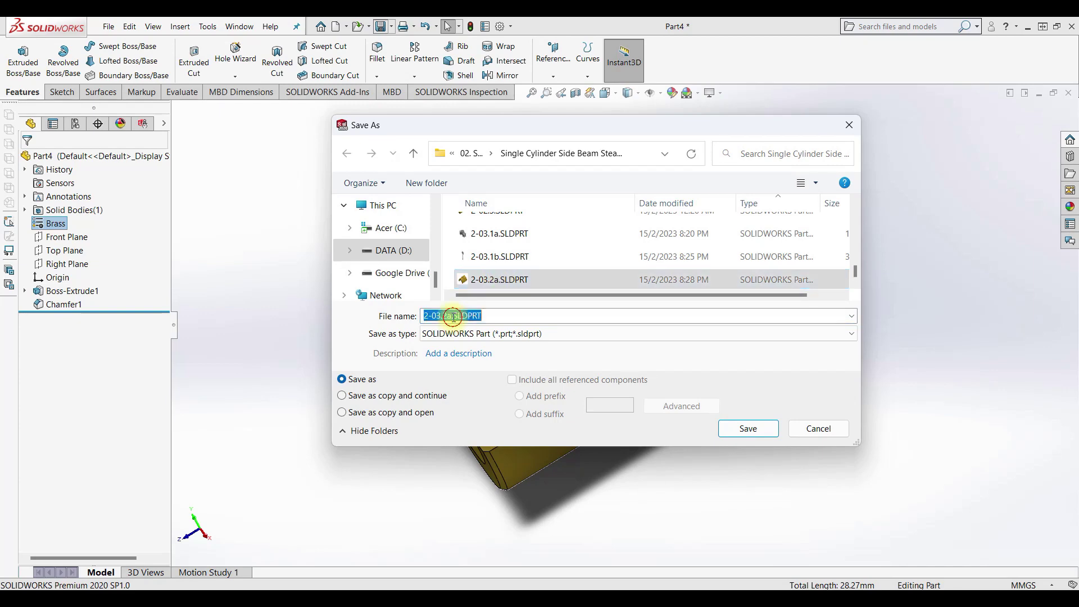
text(b)
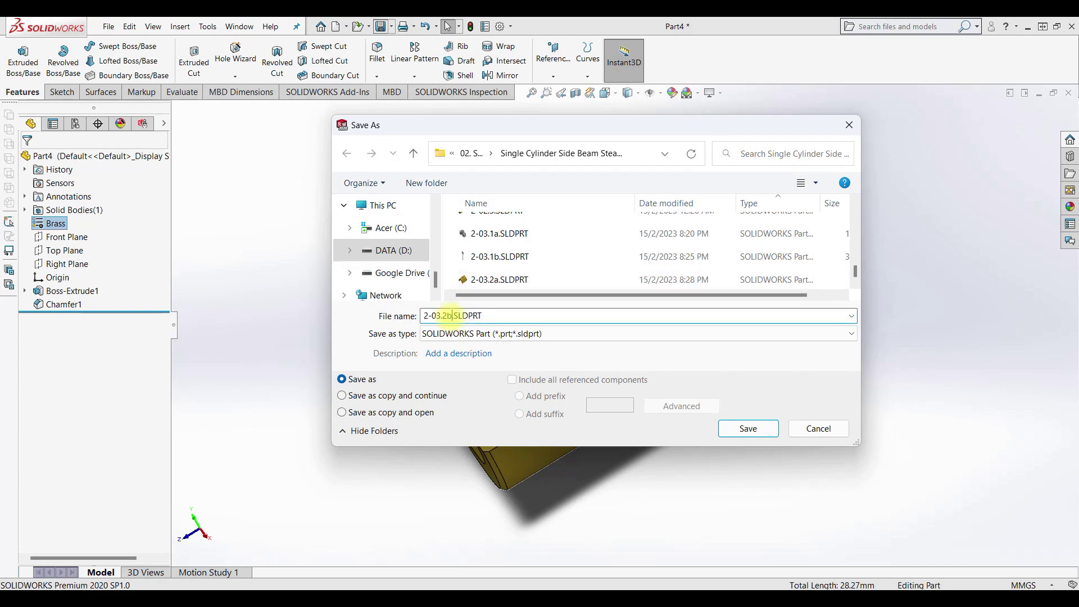
key(Return)
mouse_move(505, 372)
middle_down()
mouse_move(676, 366)
mouse_move(778, 287)
mouse_move(710, 353)
middle_up()
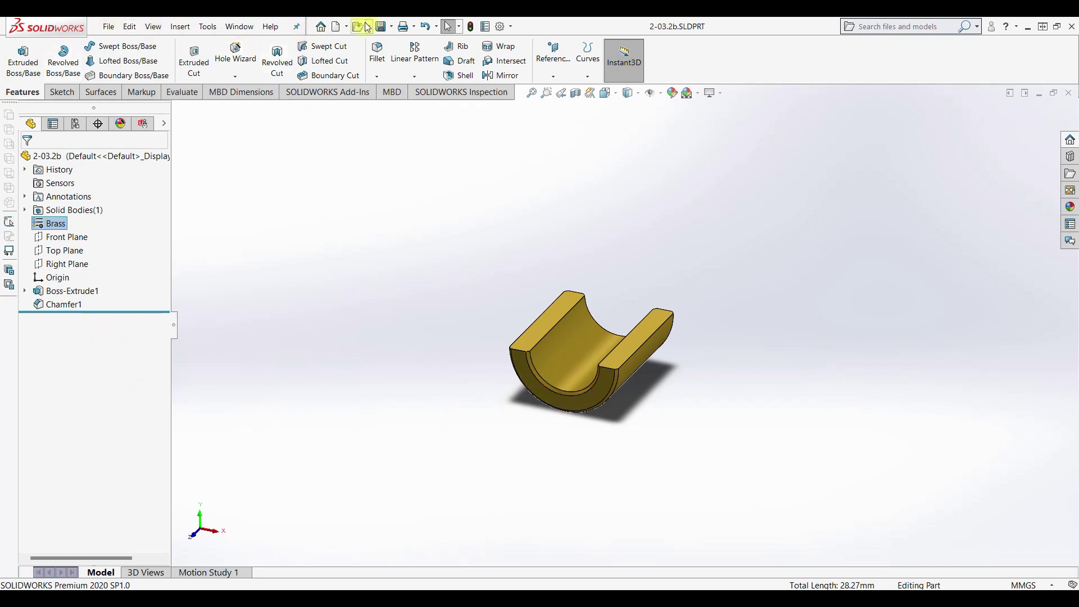
Create a new part and draw a center rectangle at the origin on the Top Plane.
click(336, 27)
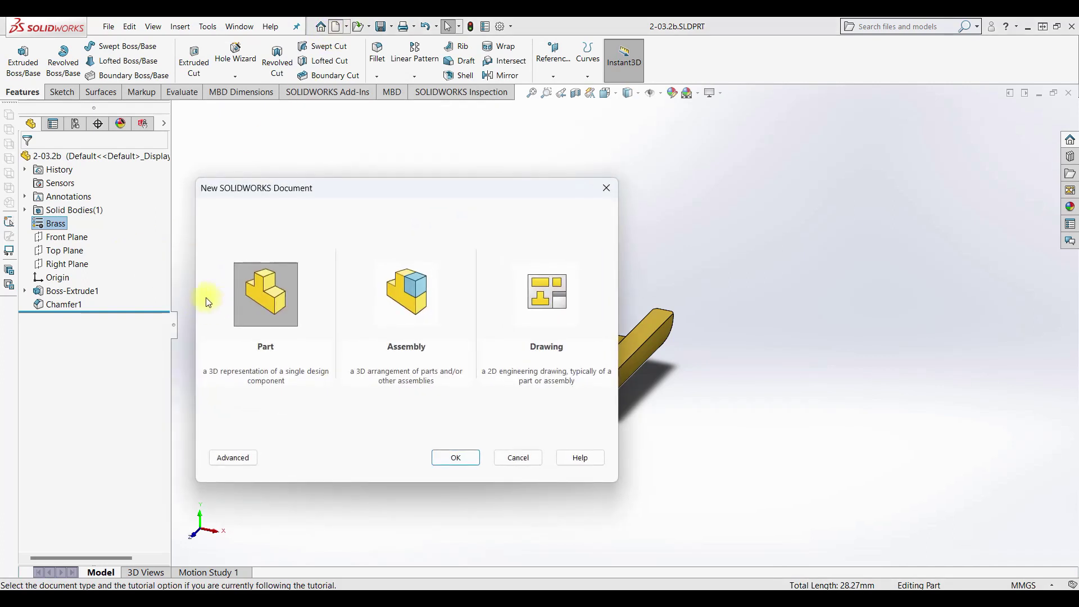
click(454, 458)
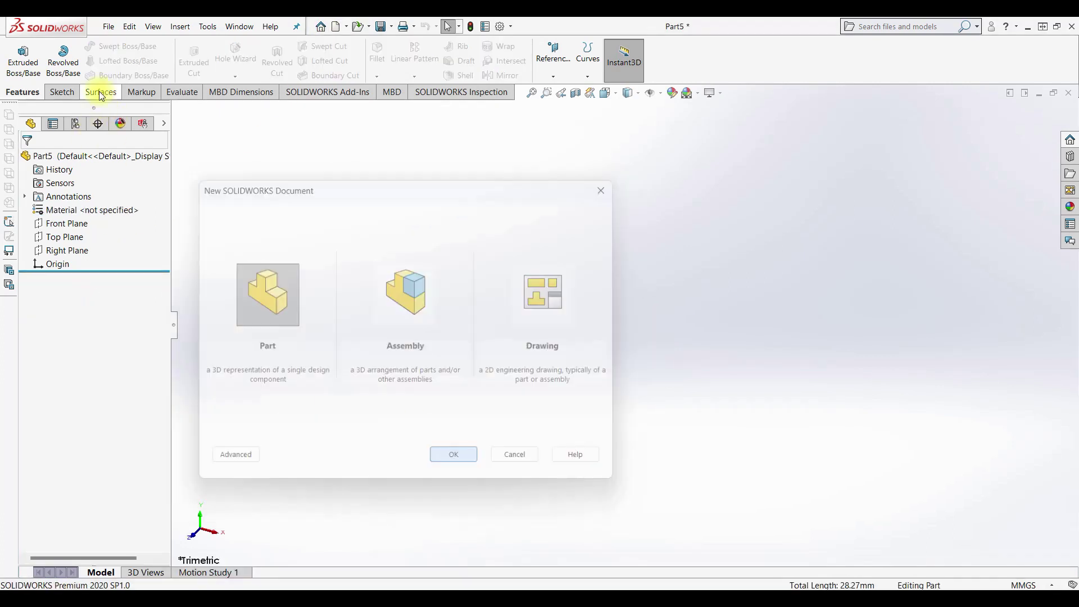
click(76, 237)
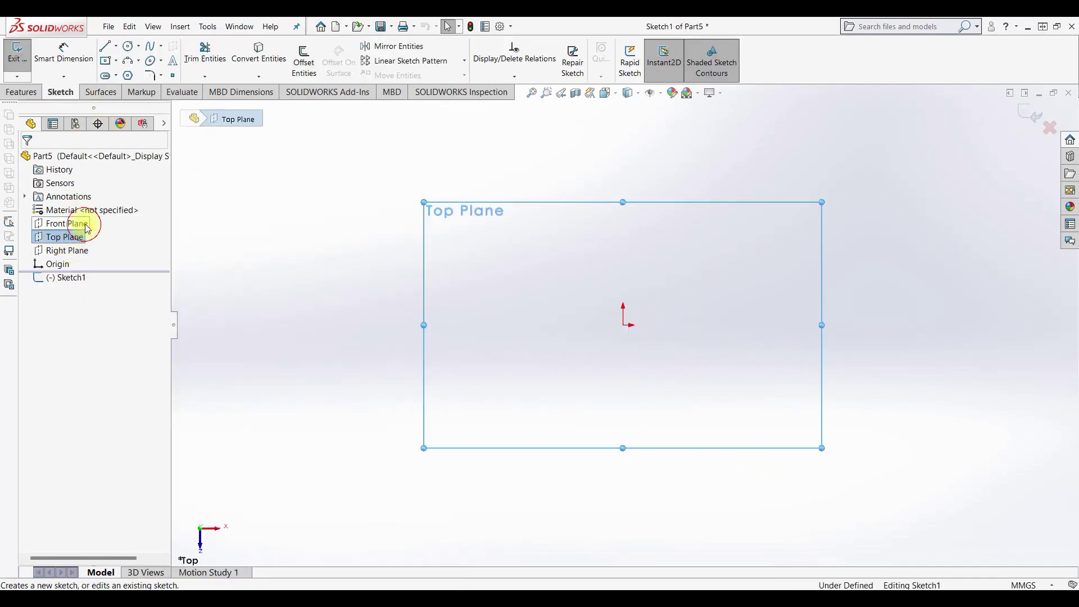
click(105, 60)
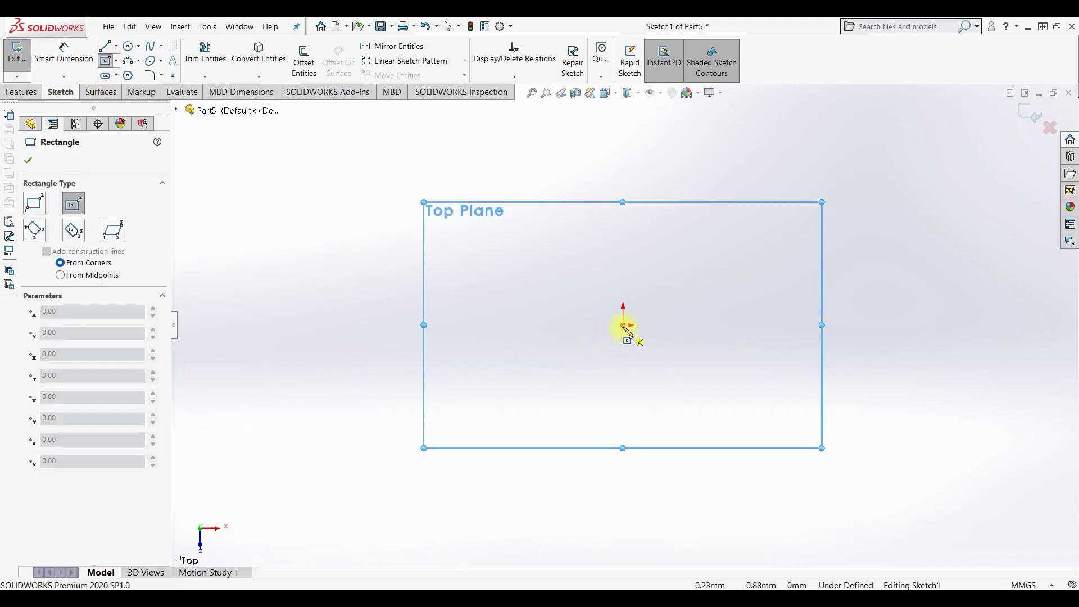
click(623, 324)
click(548, 263)
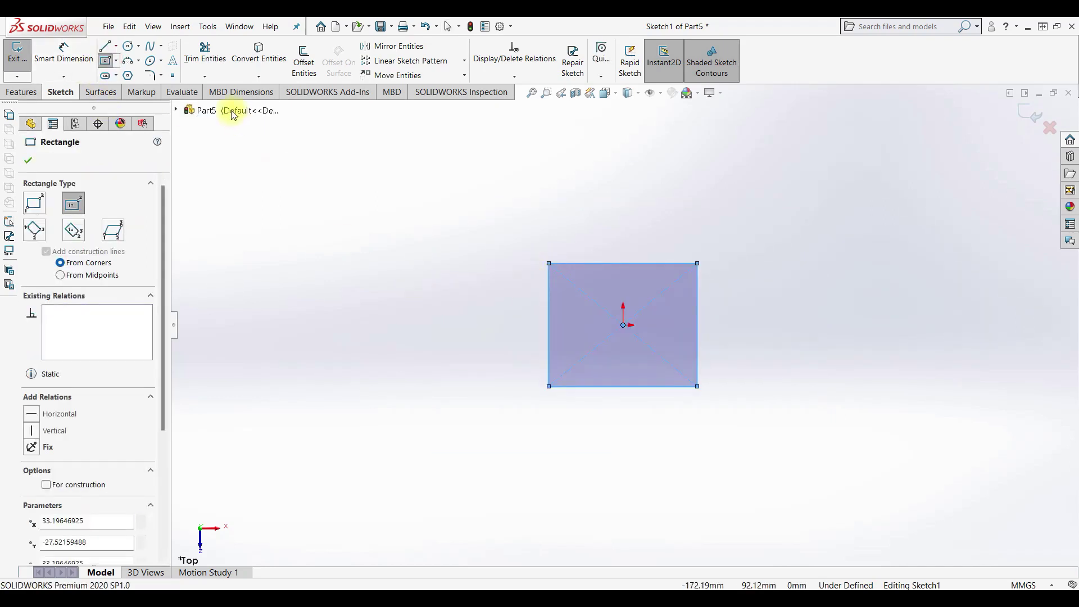
Dimension the rectangle to a 9 × 9 mm square and exit the sketch.
click(64, 53)
click(615, 263)
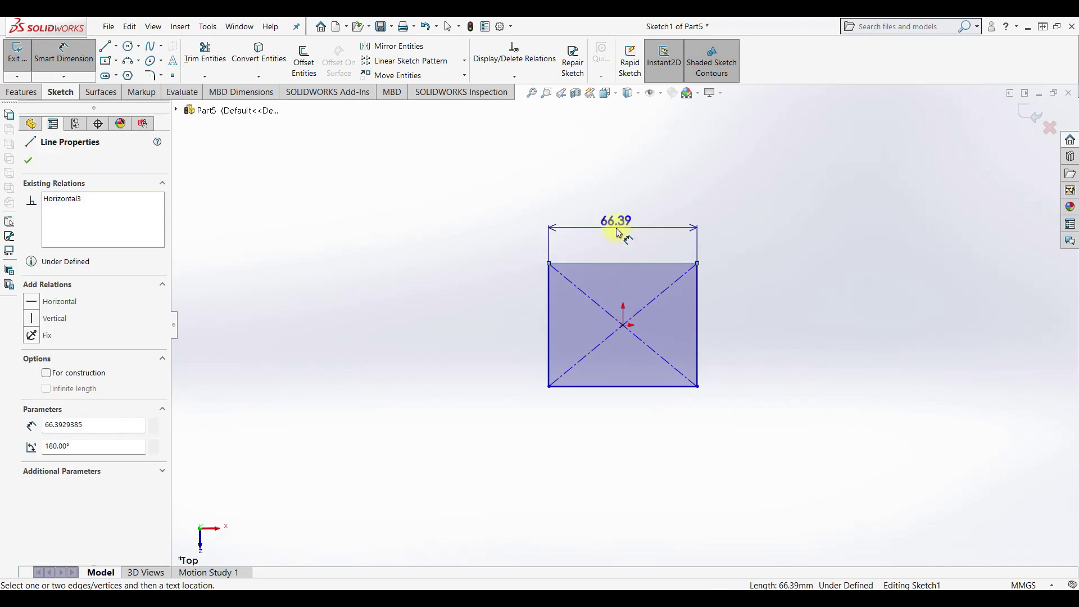
click(617, 230)
text(9)
key(Return)
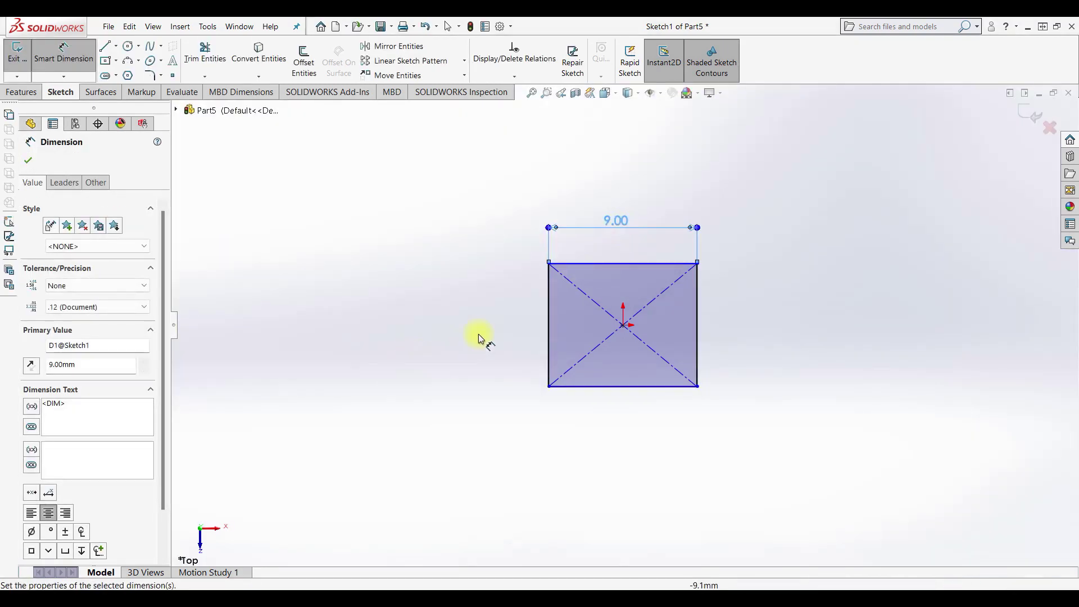
click(550, 321)
click(446, 318)
text(9)
key(Return)
click(17, 54)
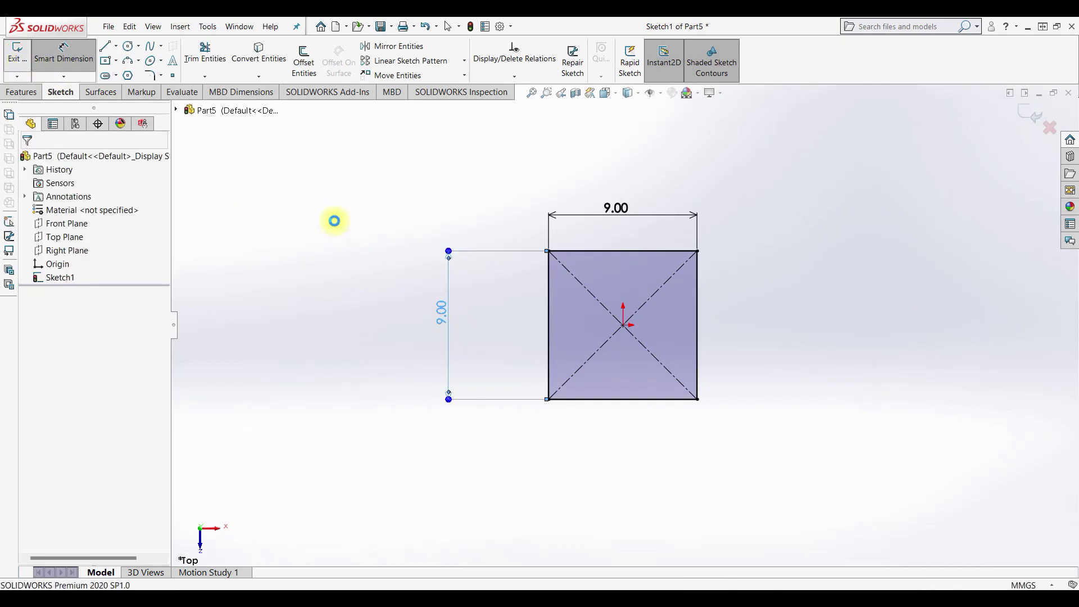
mouse_move(695, 373)
middle_down()
mouse_move(659, 203)
mouse_move(633, 253)
middle_up()
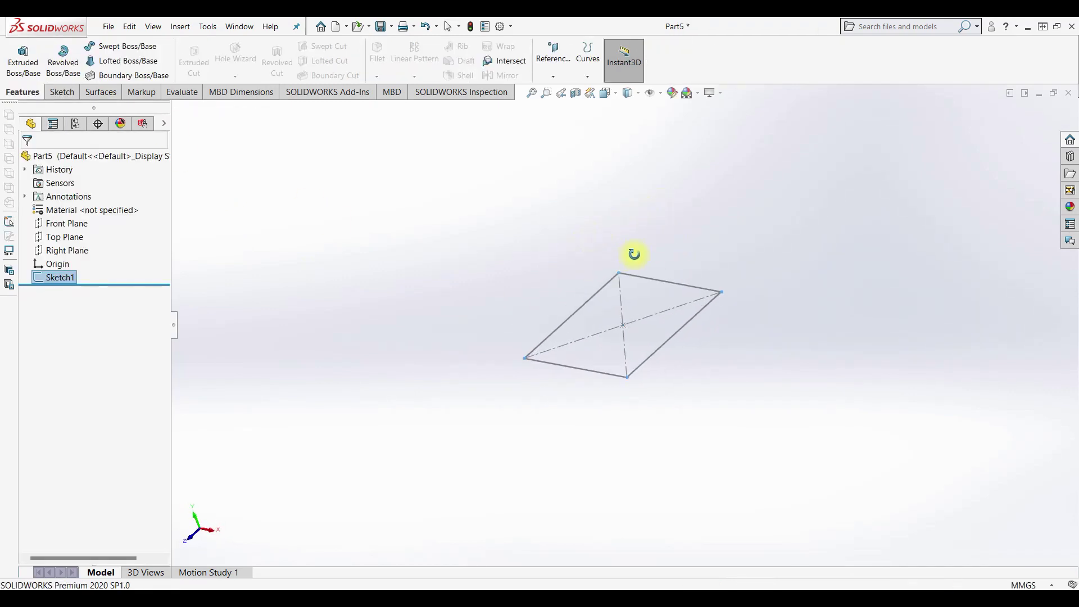
Extrude the 9 mm square 16.5 mm into a solid block, viewed isometric.
click(23, 59)
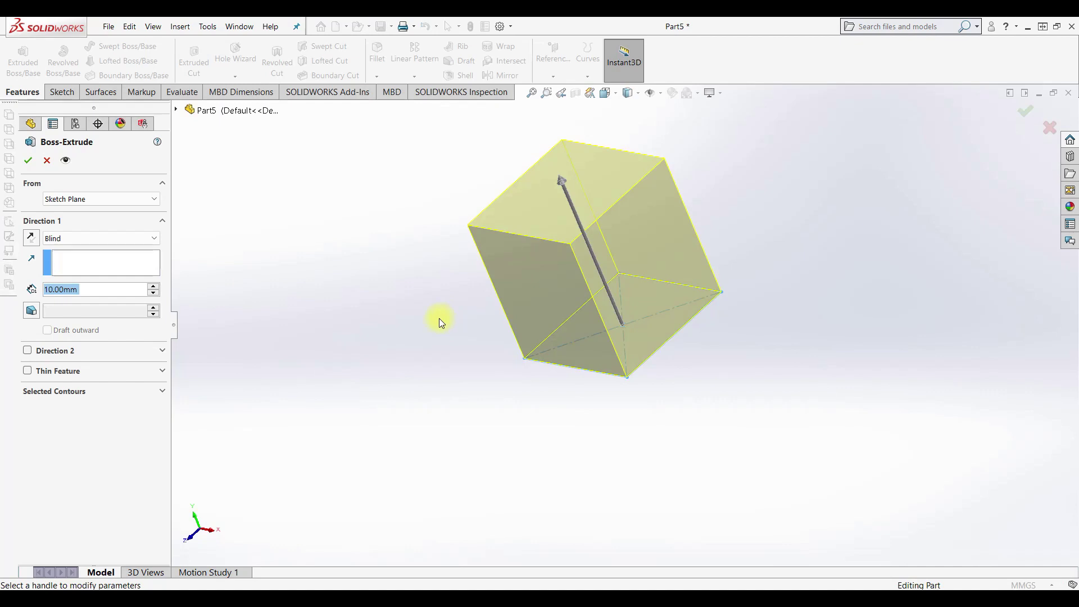
text(16.5)
key(Return)
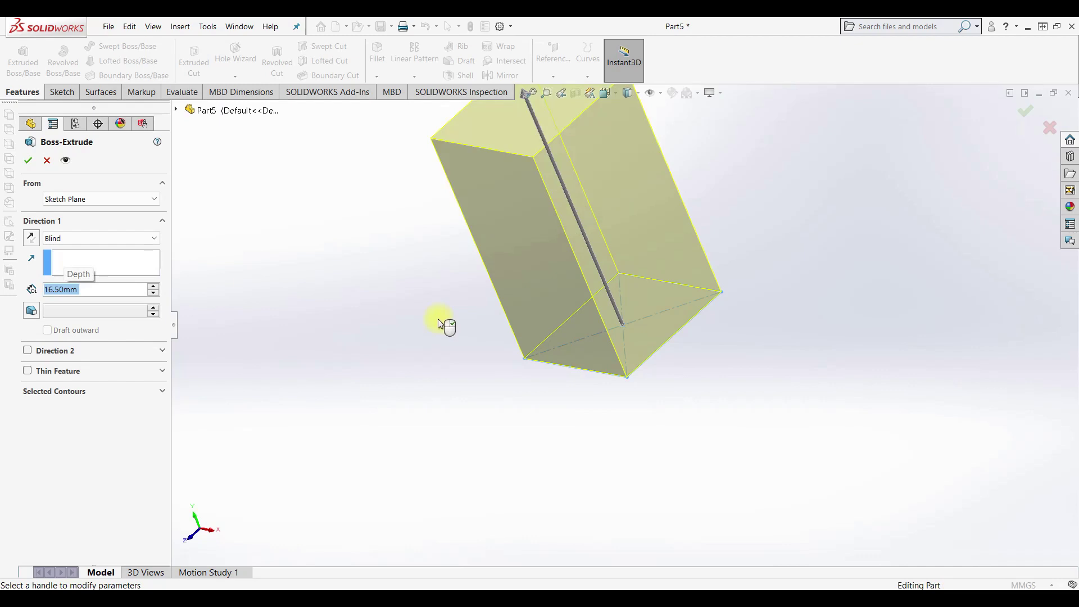
click(29, 161)
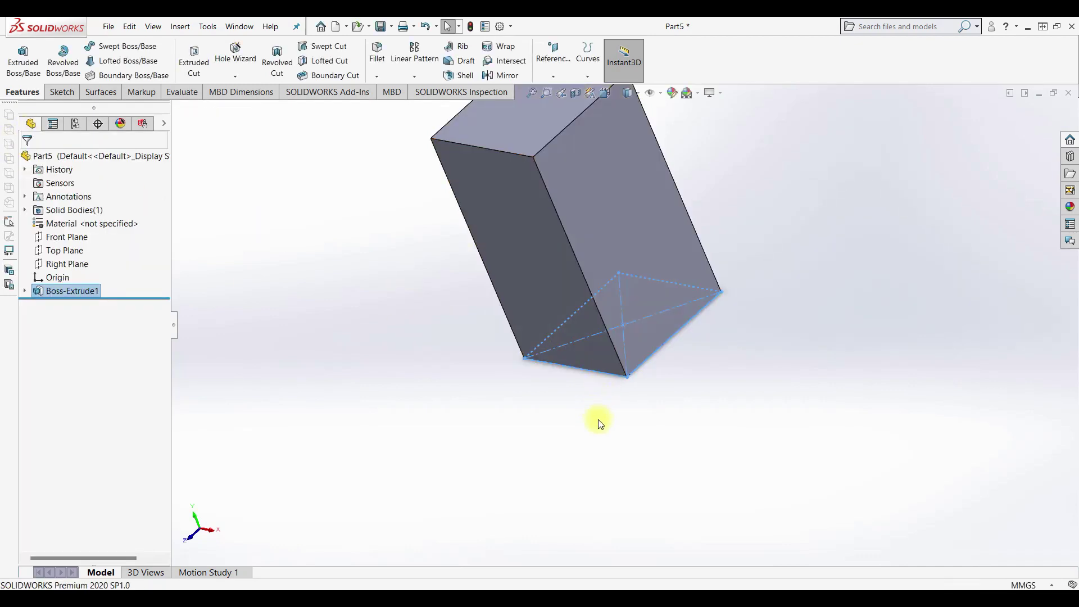
middle_drag(684, 430, 692, 403)
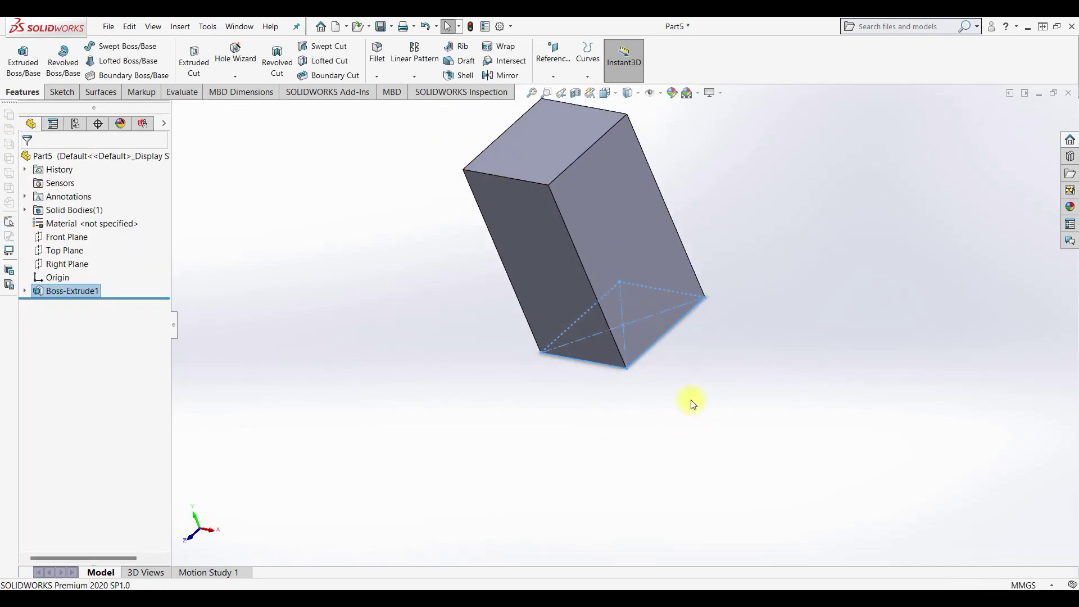
key(ctrl+7)
click(882, 452)
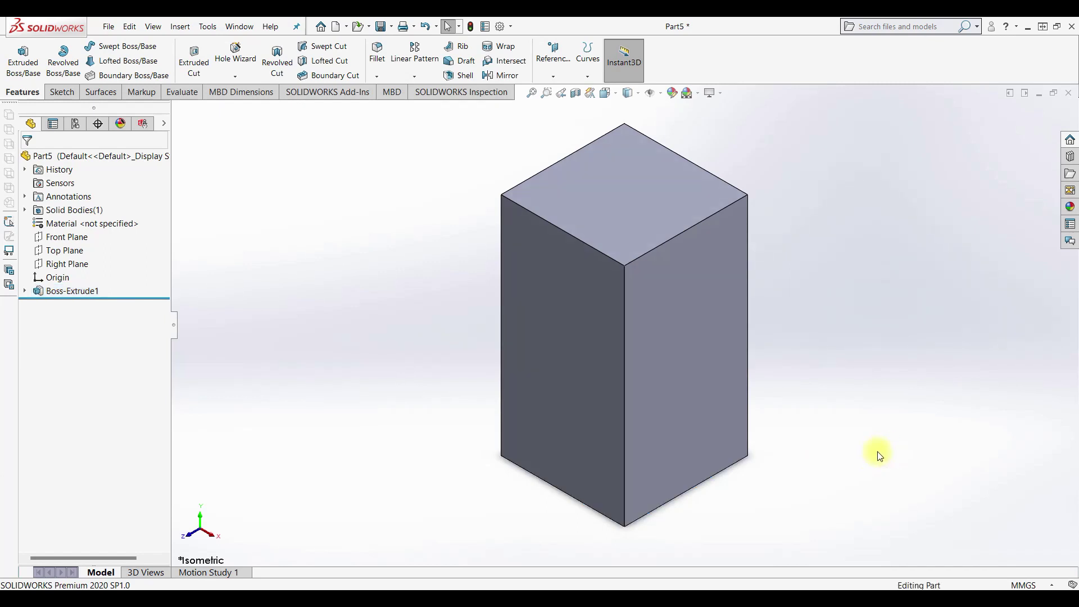
Round the block's two bottom edges with a 4.5 mm fillet.
click(381, 63)
text(4.5)
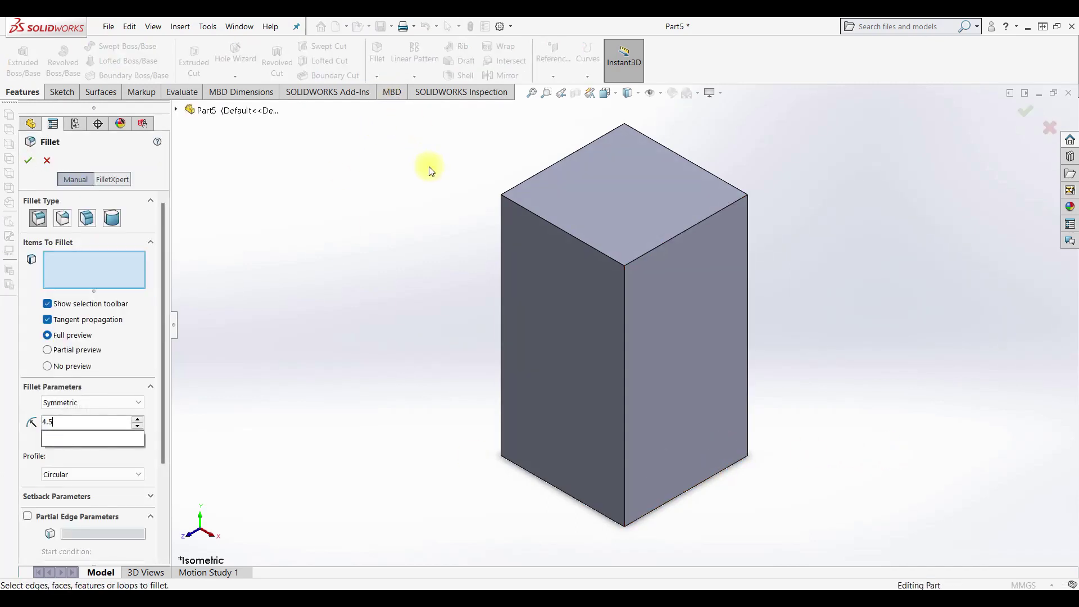
key(Return)
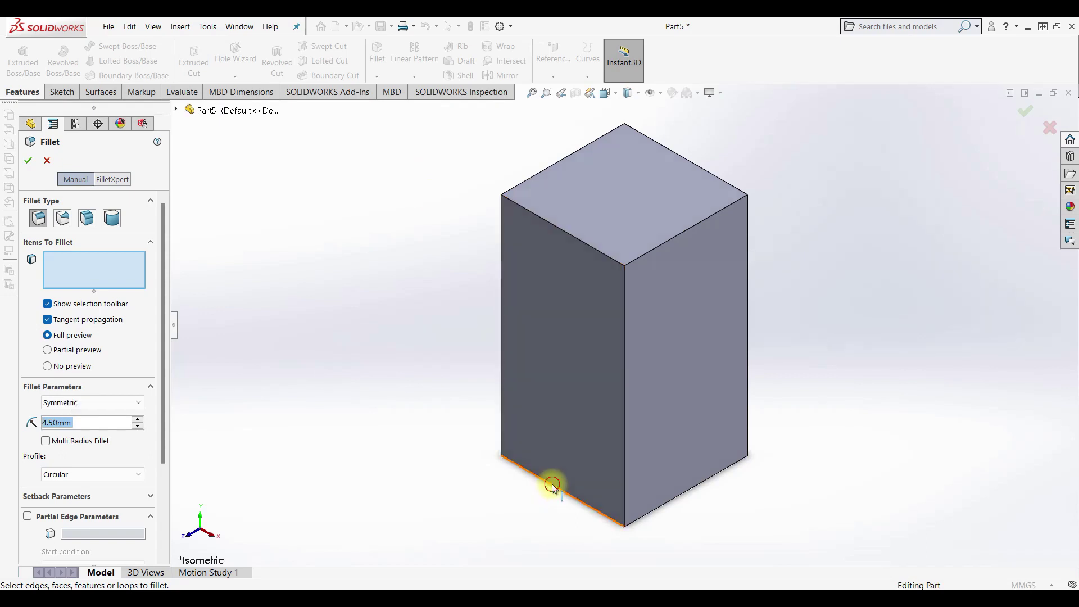
click(553, 488)
middle_drag(782, 440, 724, 453)
click(789, 406)
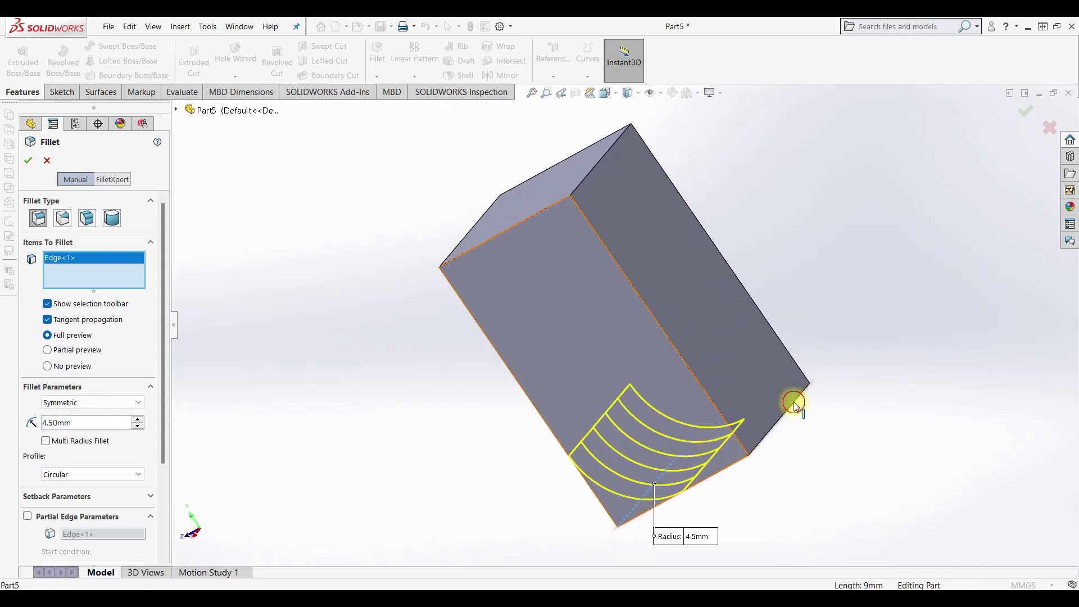
click(27, 161)
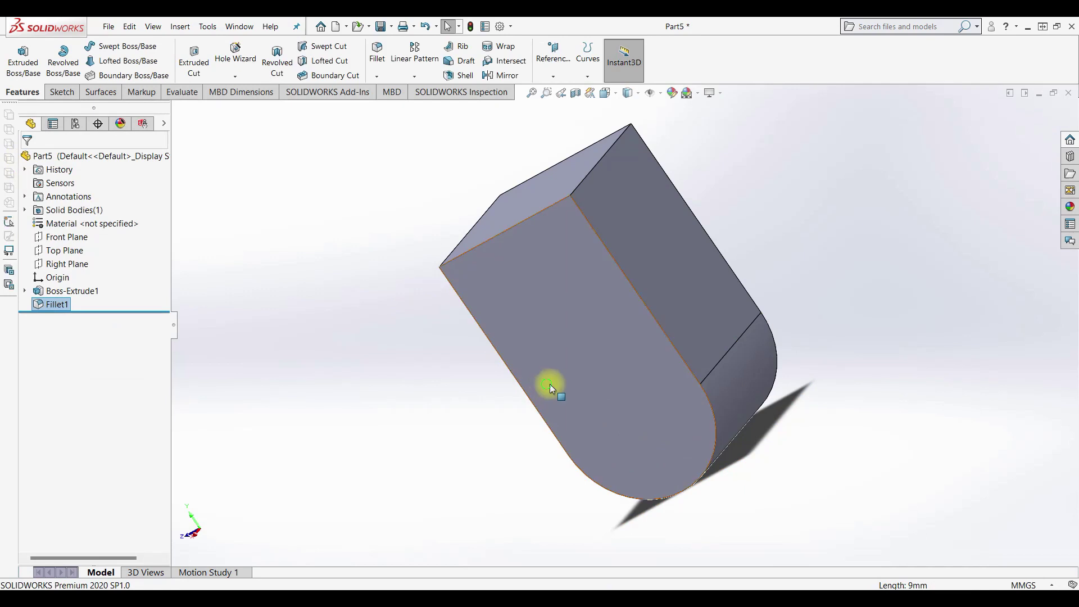
middle_drag(550, 383, 611, 388)
key(Escape)
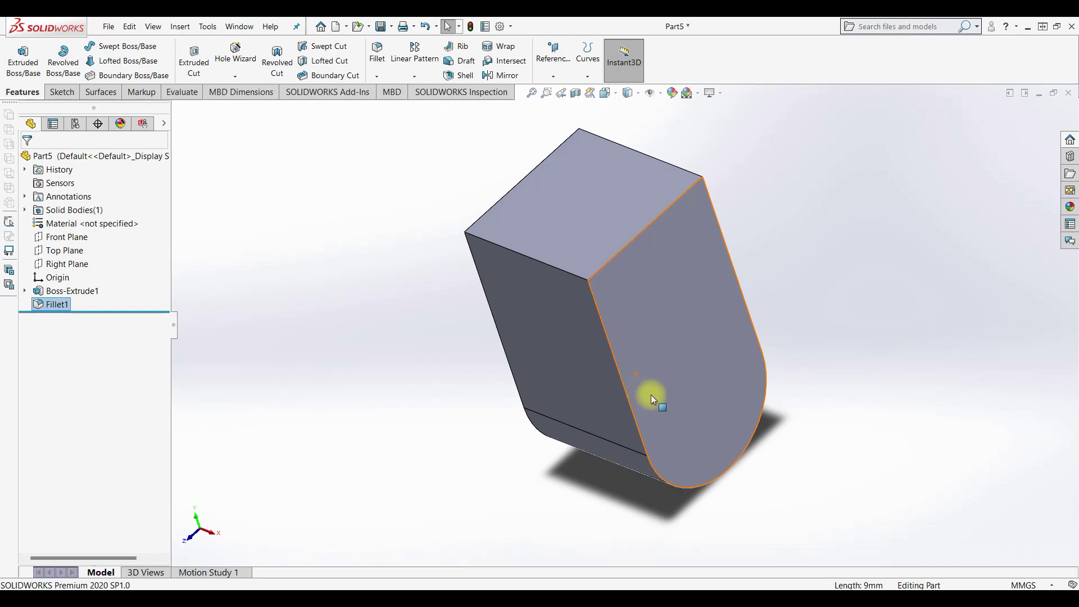
click(710, 386)
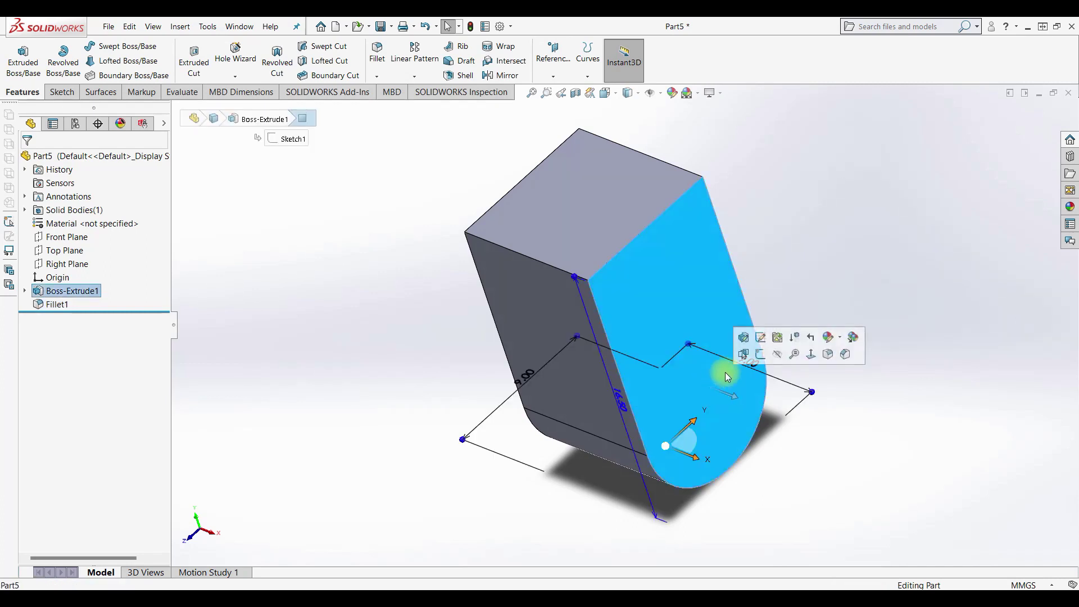
Sketch a 7.5 mm diameter circle on the block's half-round end face.
click(765, 355)
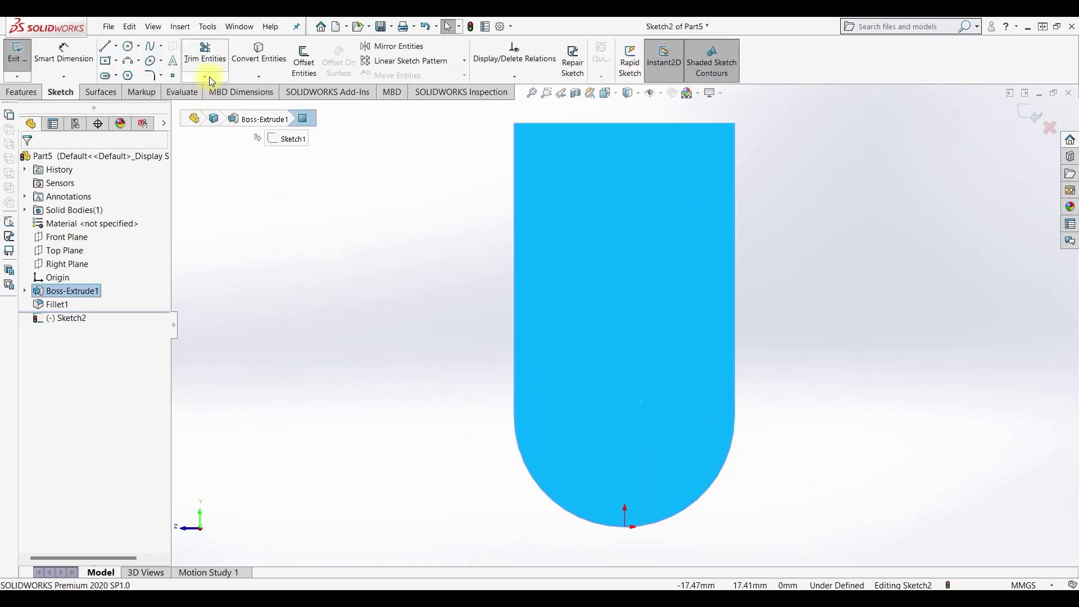
click(128, 45)
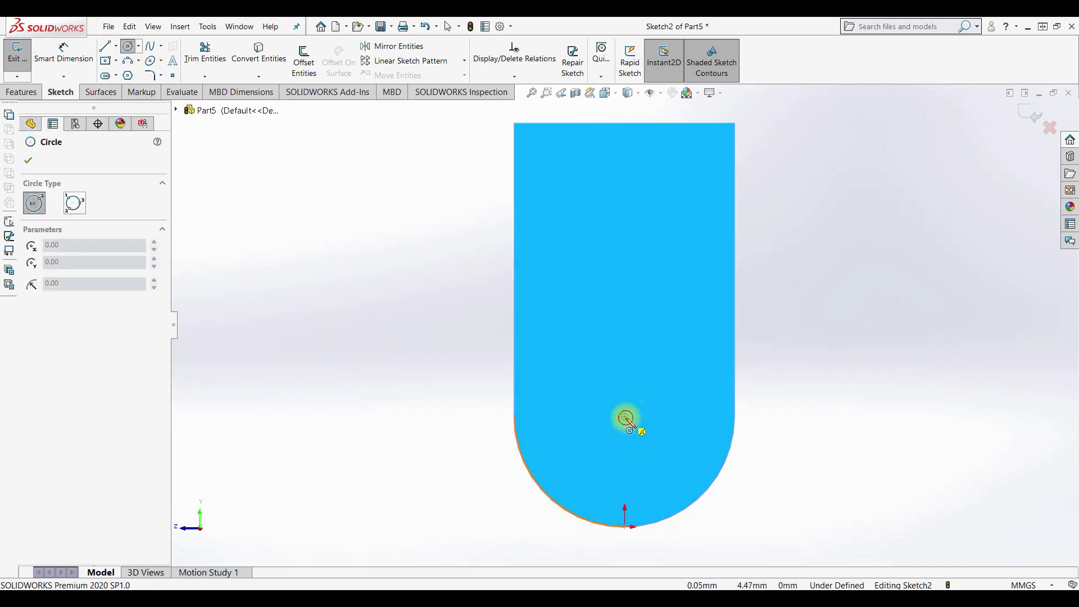
click(624, 417)
click(667, 447)
click(63, 53)
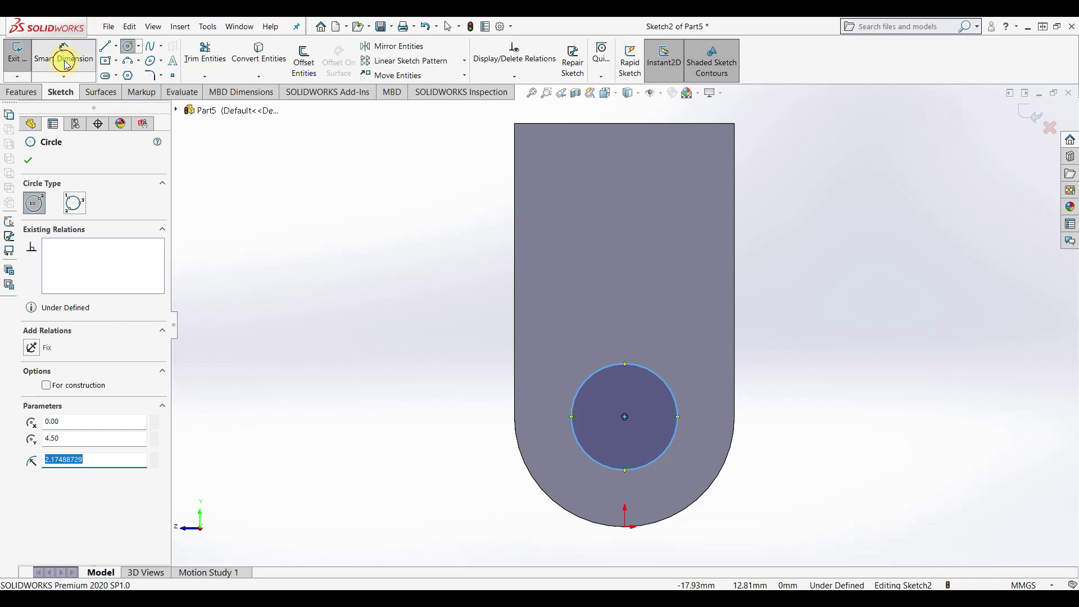
click(661, 385)
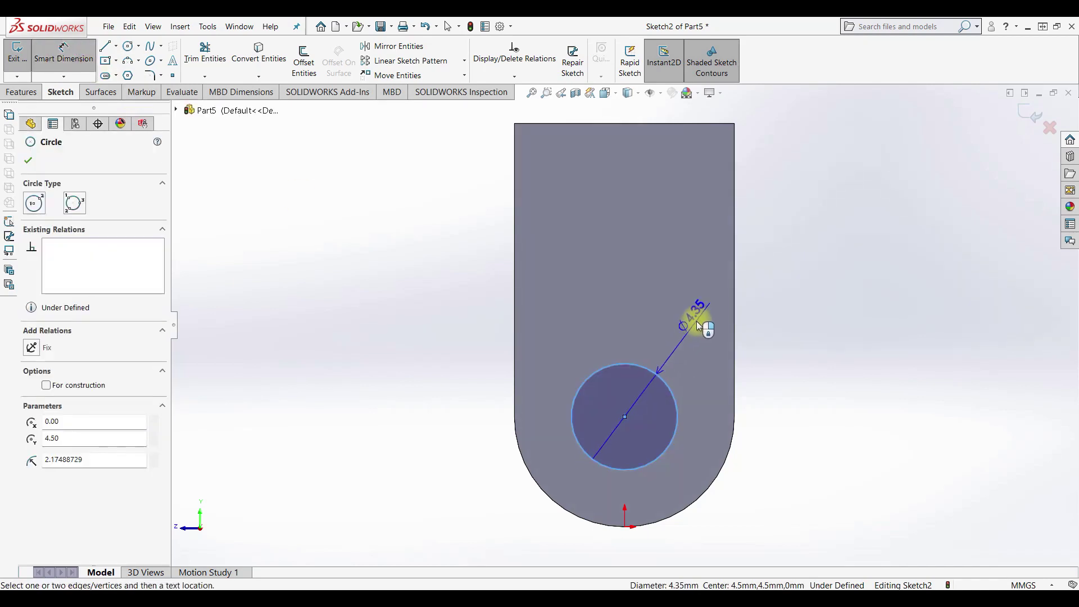
click(698, 326)
text(7.5)
key(Return)
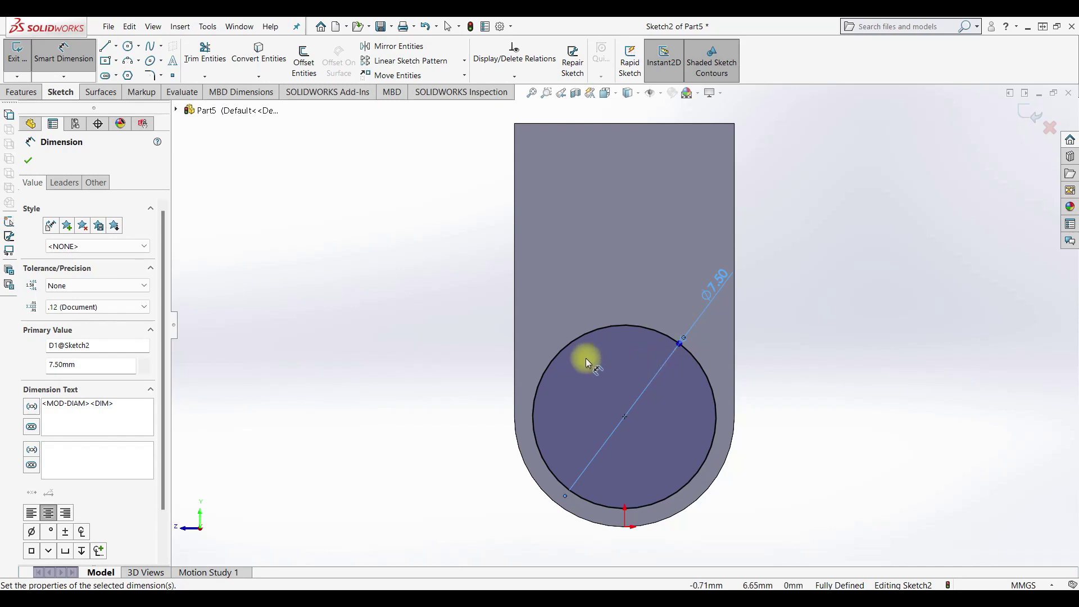
click(14, 56)
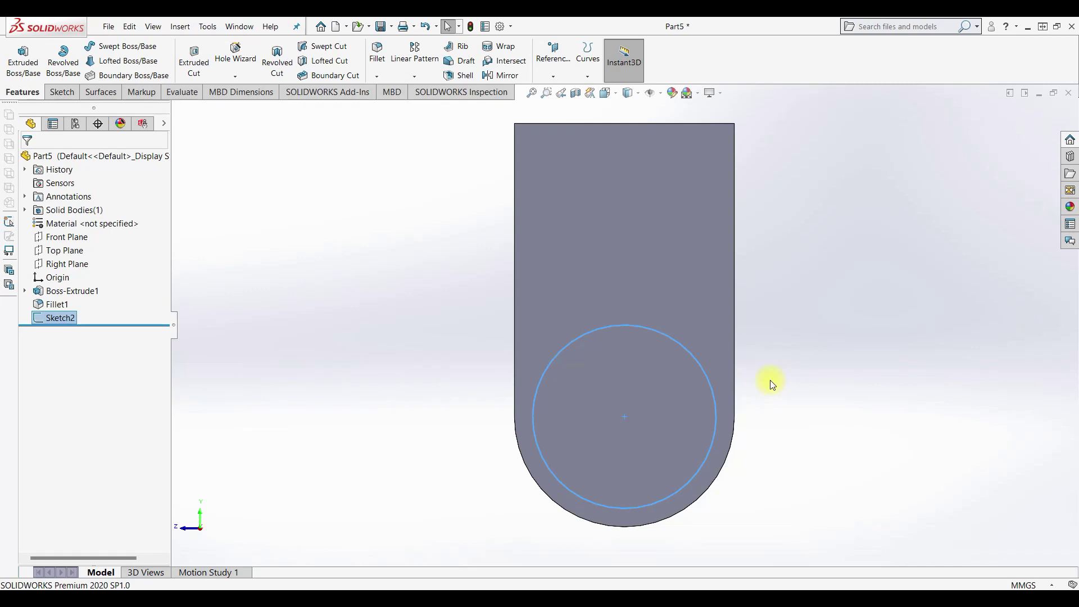
Extrude the circle into a cylindrical boss and edit its depth to 3 mm.
click(17, 66)
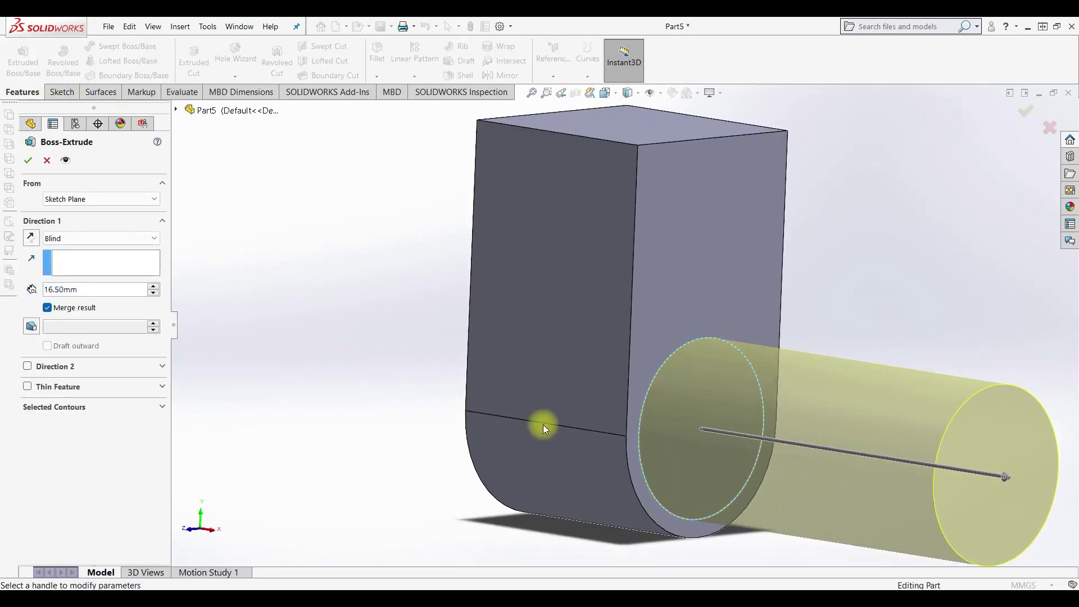
key(Return)
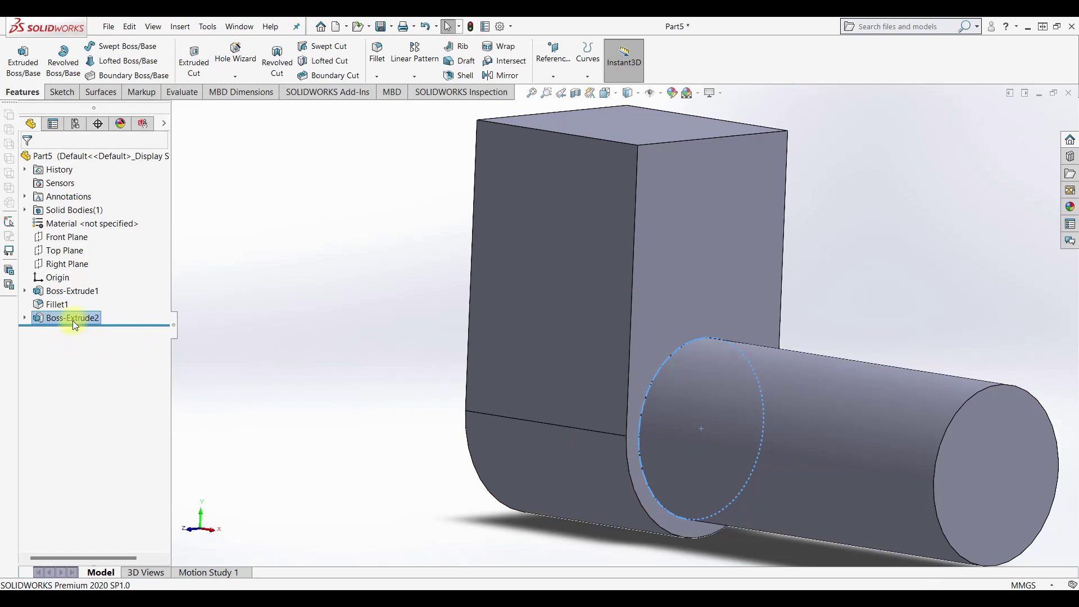
right_click(72, 320)
click(80, 287)
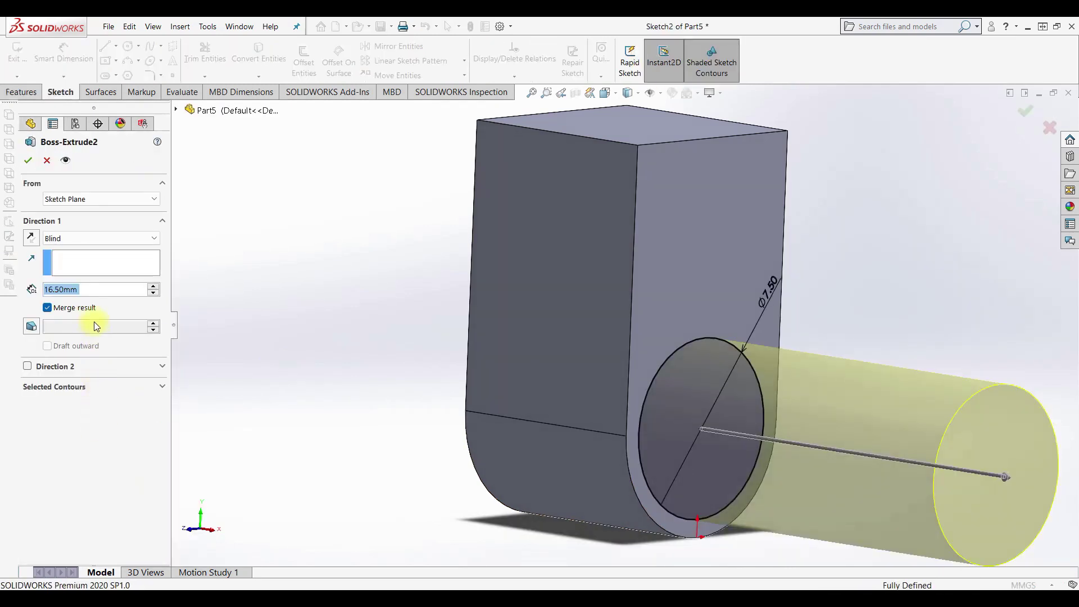
text(3)
key(Return)
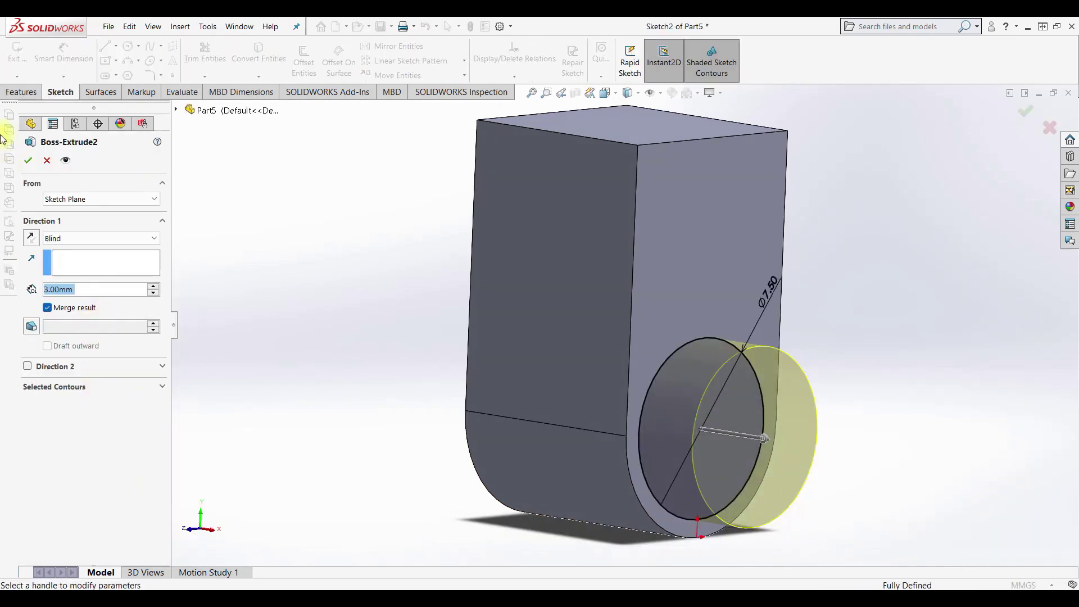
click(28, 160)
mouse_move(693, 428)
middle_down()
mouse_move(727, 477)
mouse_move(807, 453)
mouse_move(747, 469)
middle_up()
mouse_move(369, 333)
middle_down()
mouse_move(313, 332)
mouse_move(305, 345)
middle_up()
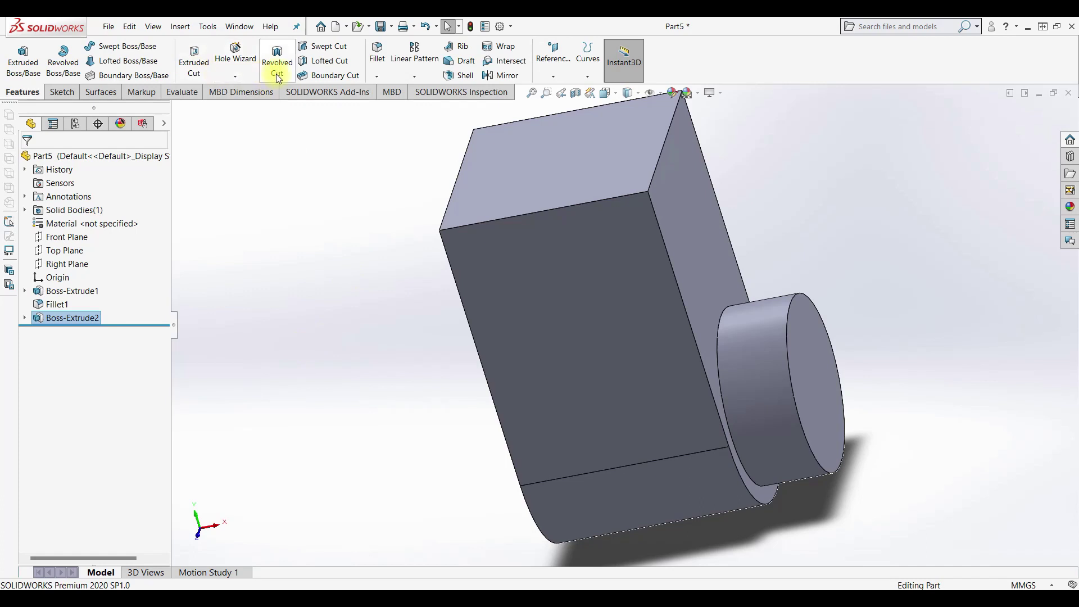
Chamfer the boss's outer end edge 0.20 mm × 45°.
click(377, 76)
click(391, 106)
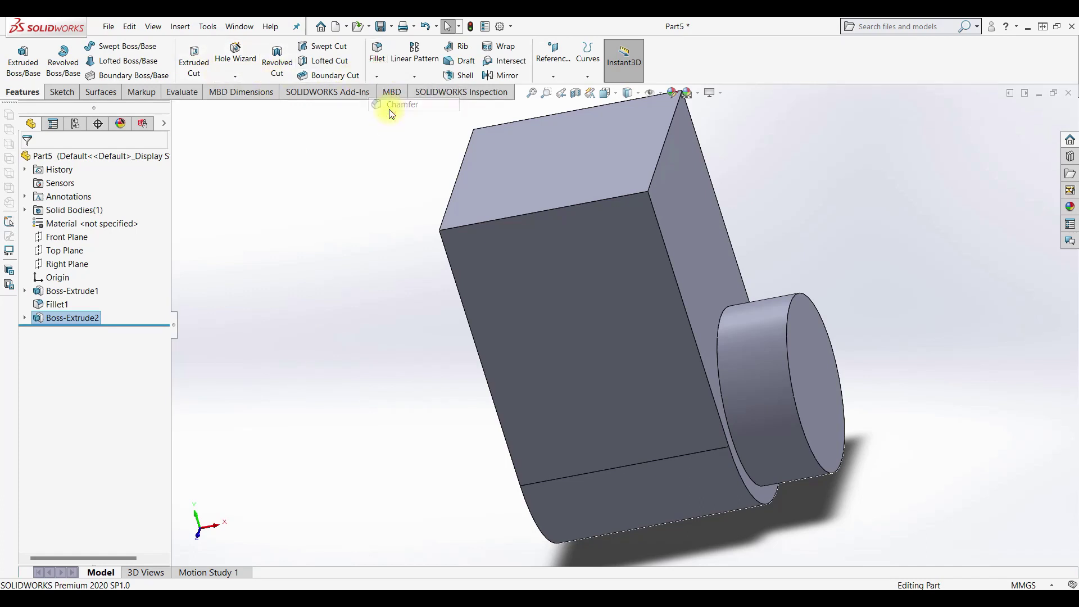
click(806, 302)
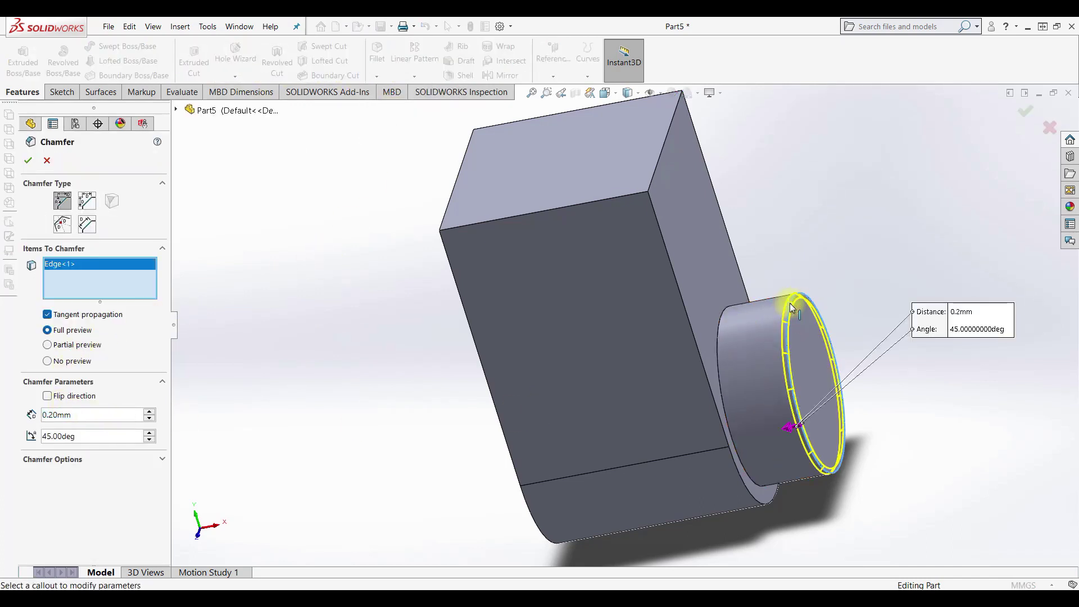
click(36, 162)
mouse_move(448, 292)
middle_down()
mouse_move(493, 224)
mouse_move(284, 298)
middle_up()
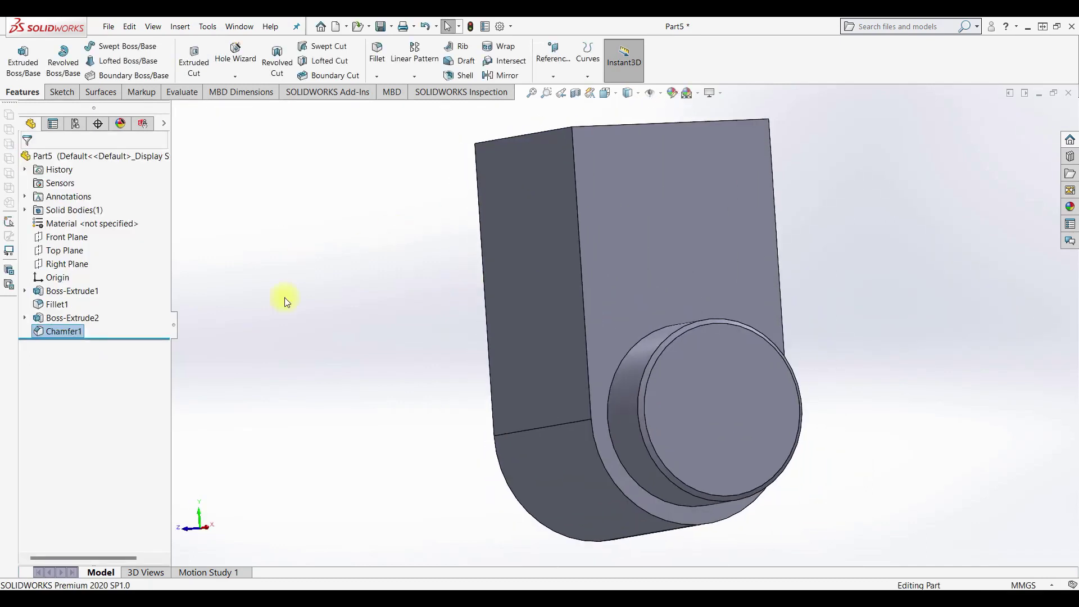
click(66, 331)
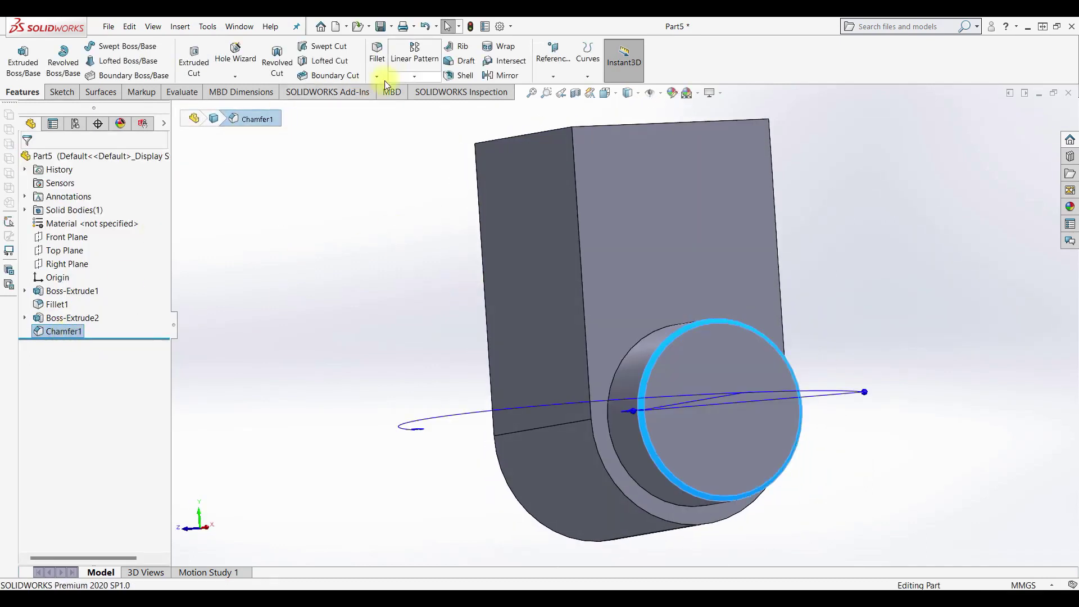
click(414, 77)
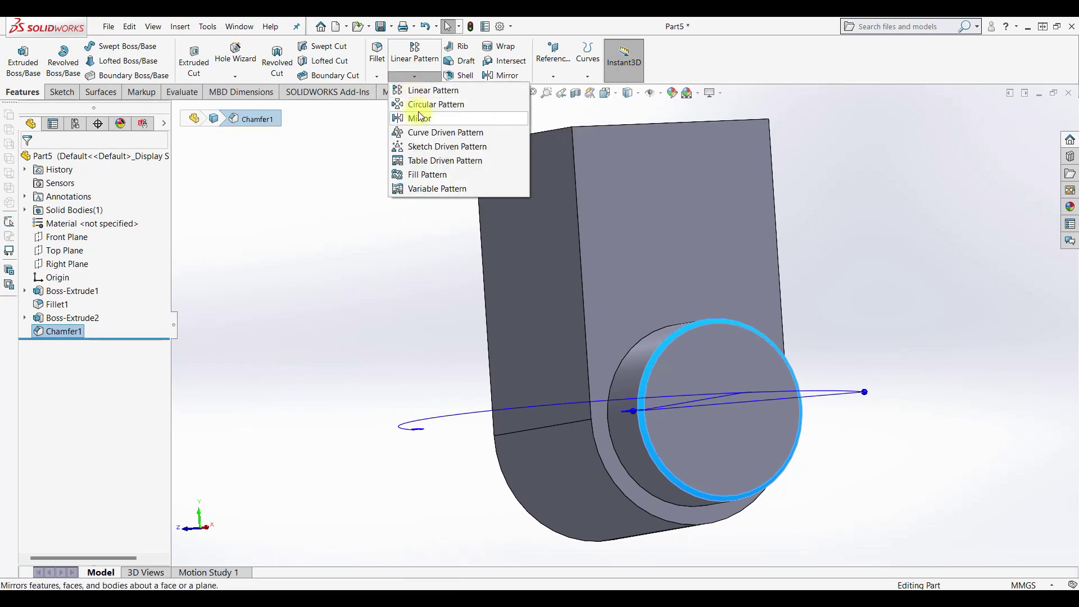
Try mirroring Chamfer1 across the Right Plane, then cancel the failed mirror.
click(419, 118)
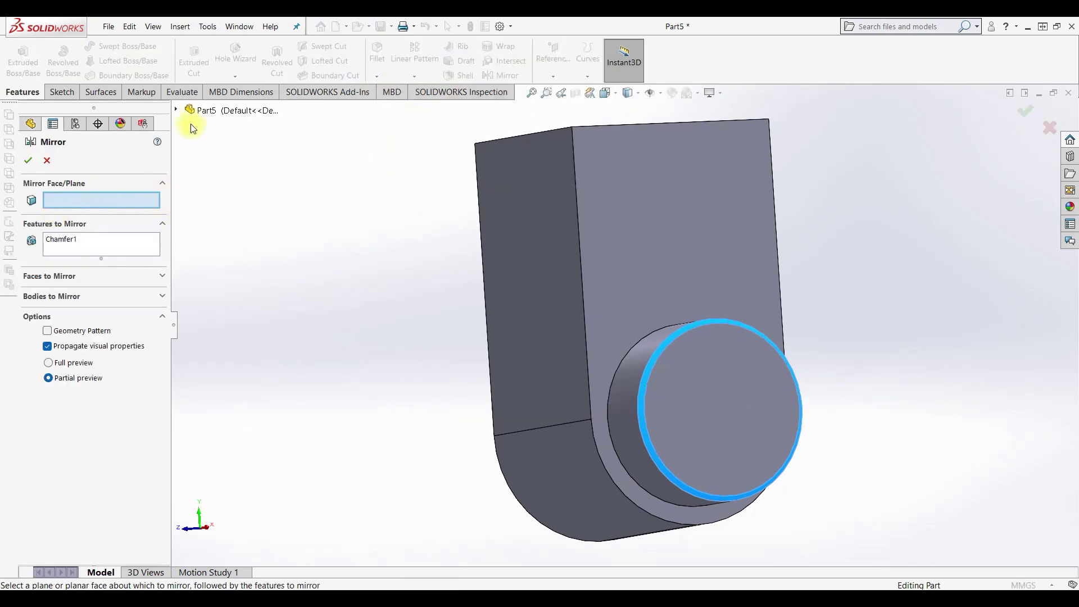
click(176, 110)
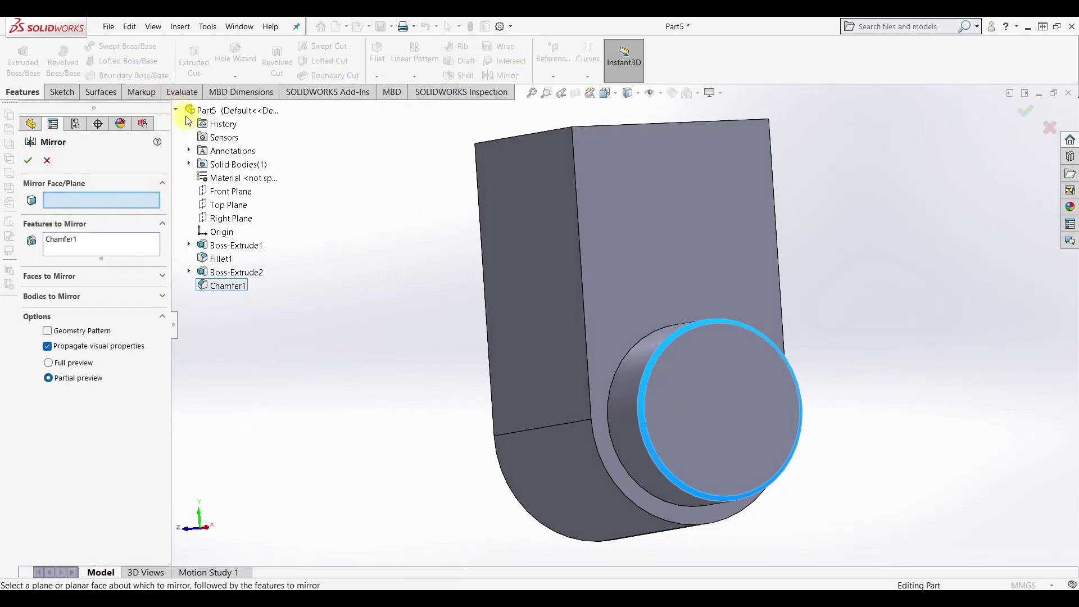
click(227, 192)
mouse_move(277, 203)
middle_down()
mouse_move(329, 202)
mouse_move(313, 231)
mouse_move(214, 245)
middle_up()
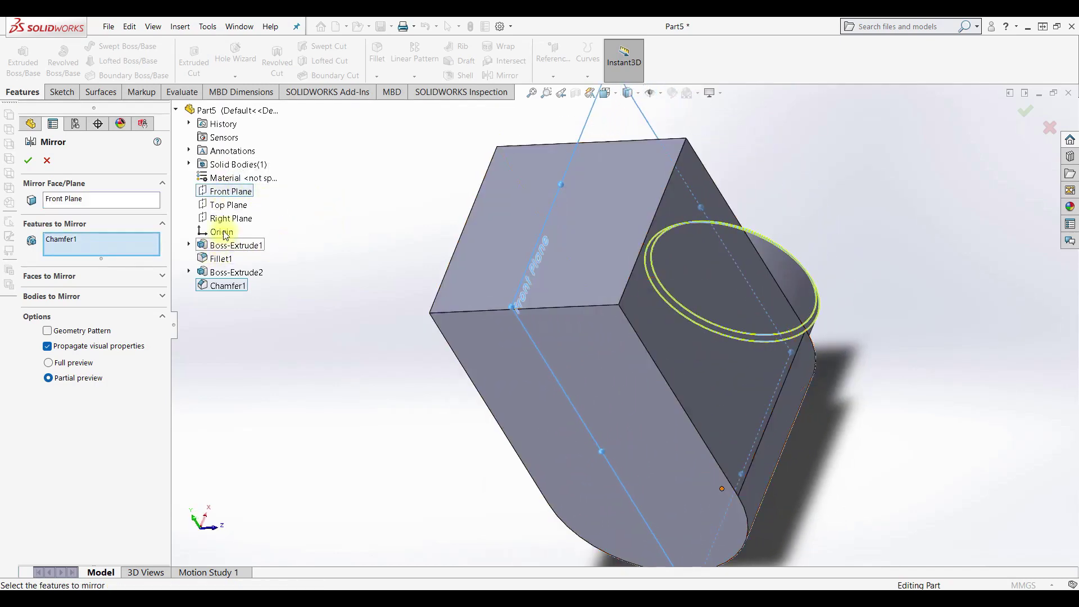
right_click(90, 200)
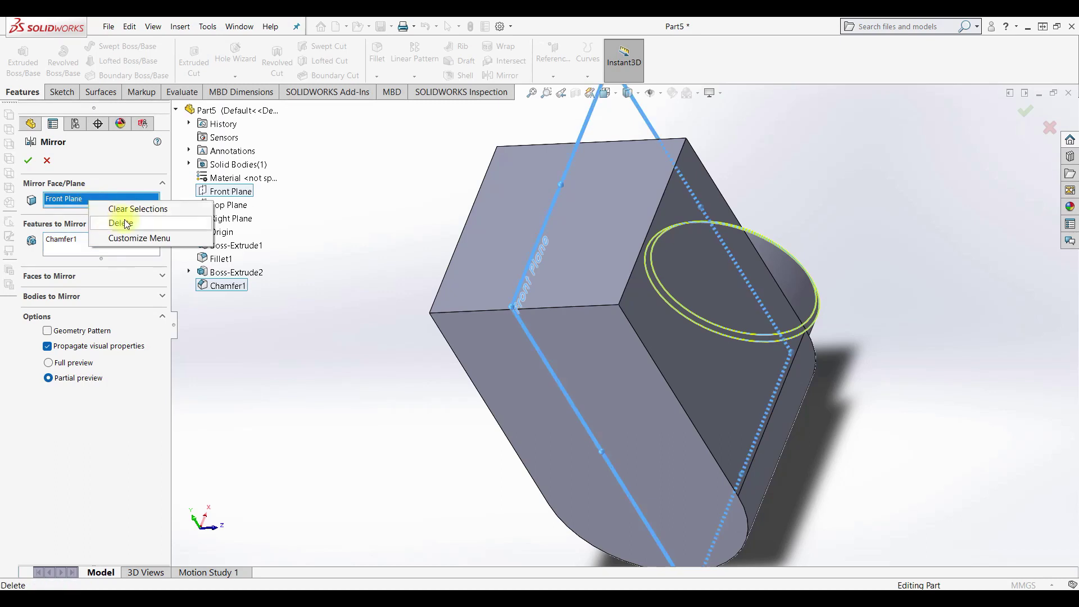
click(120, 208)
click(231, 218)
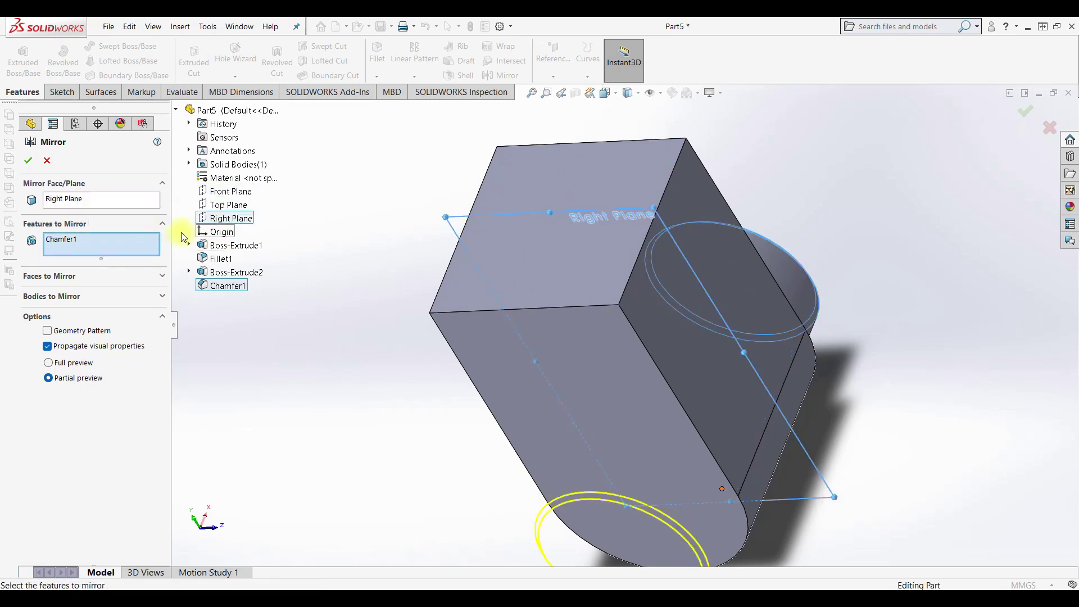
click(28, 160)
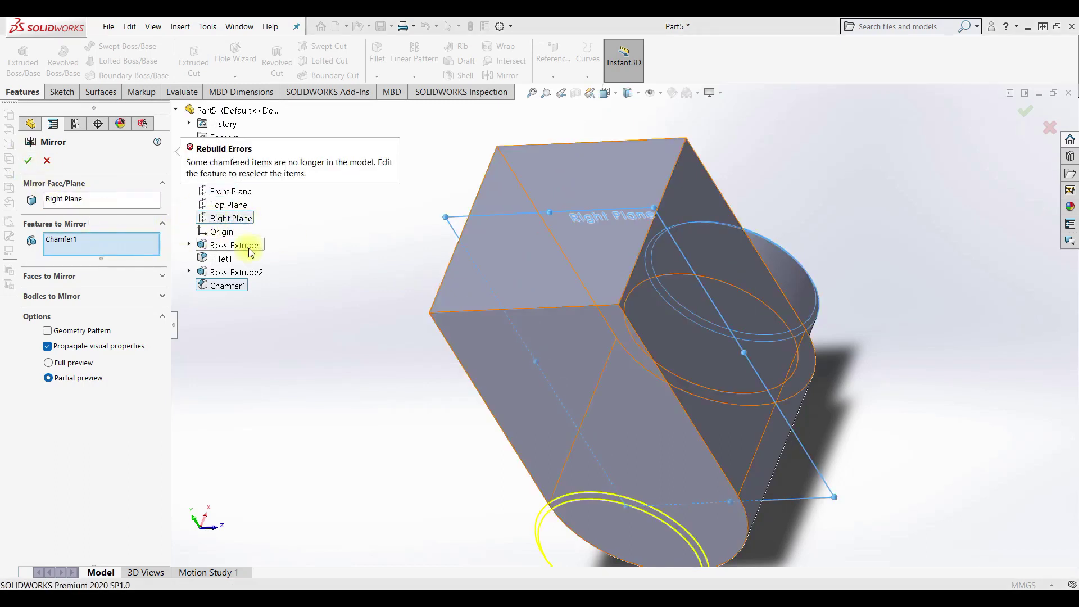
mouse_move(306, 265)
middle_down()
mouse_move(551, 321)
mouse_move(477, 373)
middle_up()
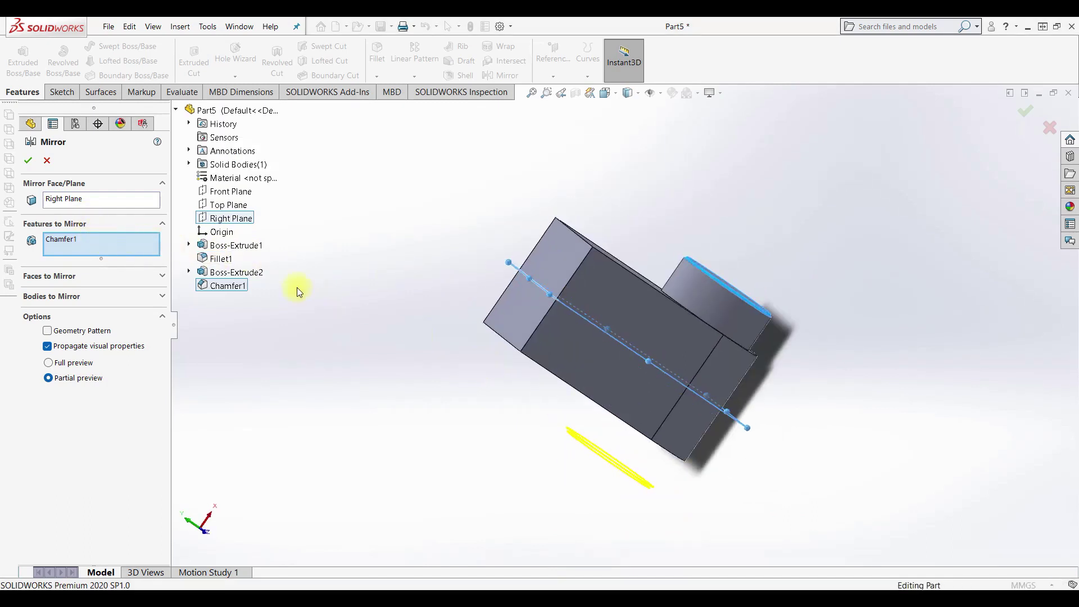
click(55, 163)
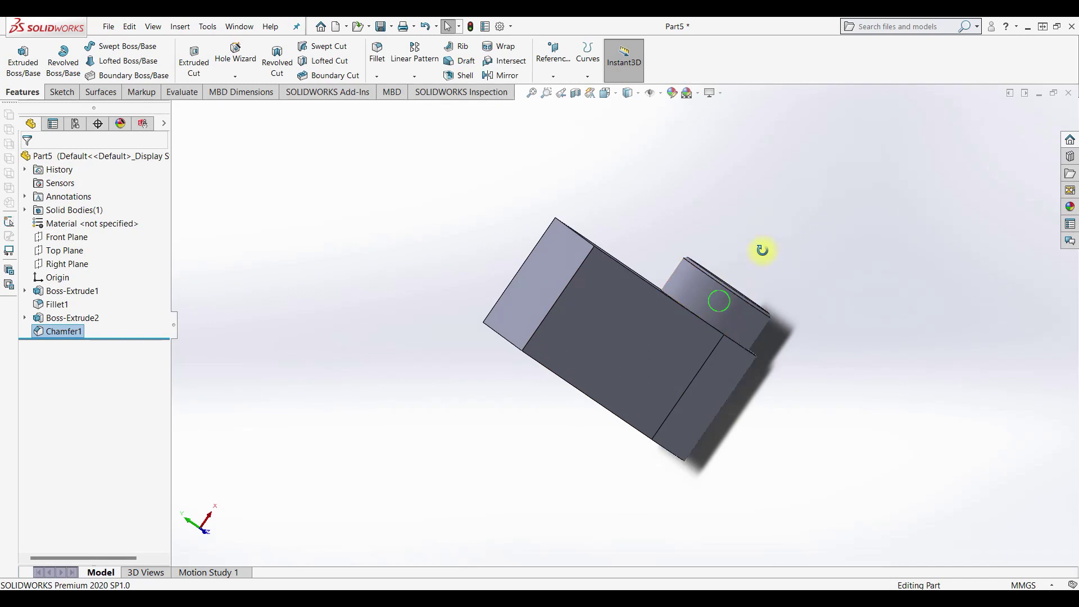
Mirror the Boss-Extrude2 cylinder across the Right Plane.
middle_drag(760, 248, 722, 305)
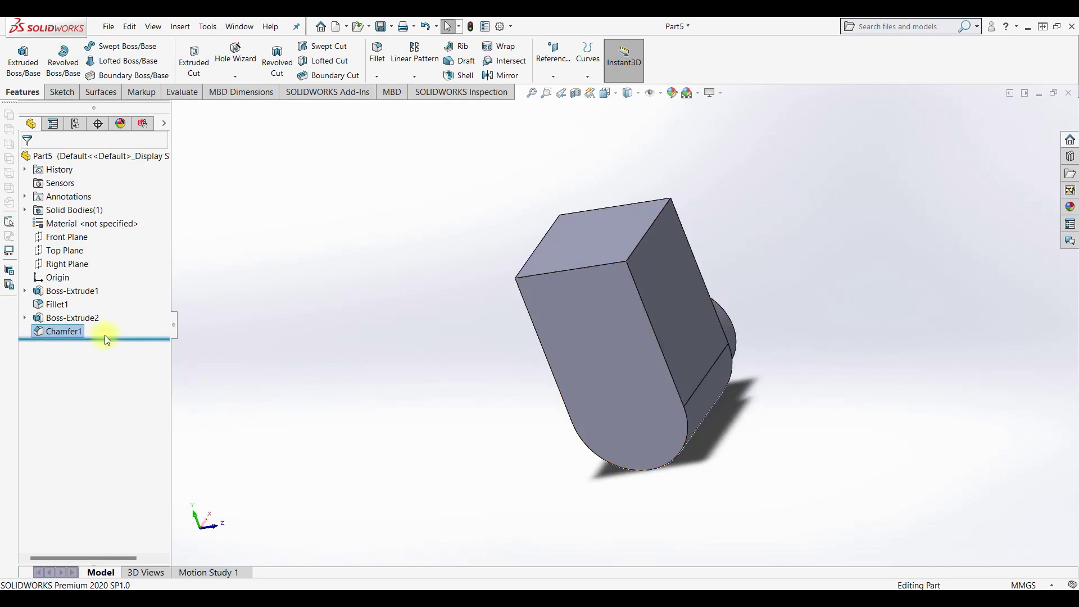
click(73, 317)
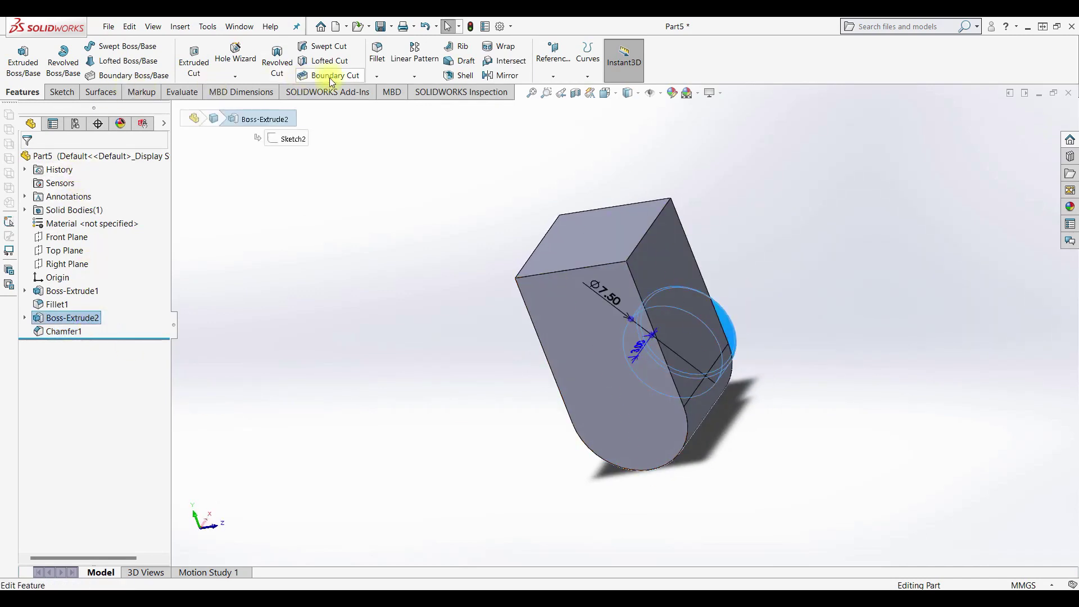
click(414, 76)
click(417, 118)
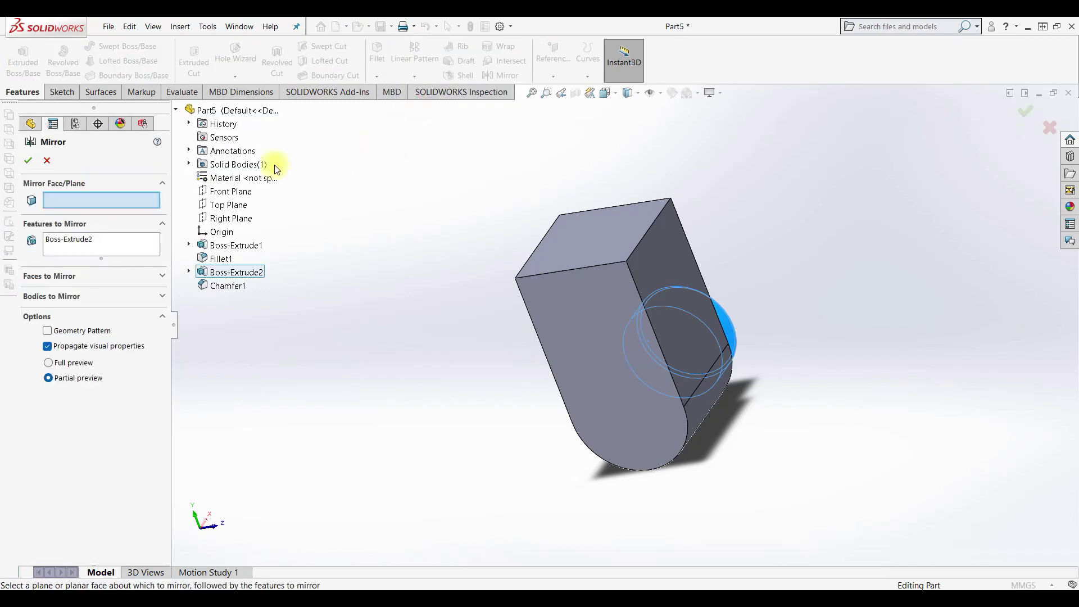
click(221, 219)
click(27, 160)
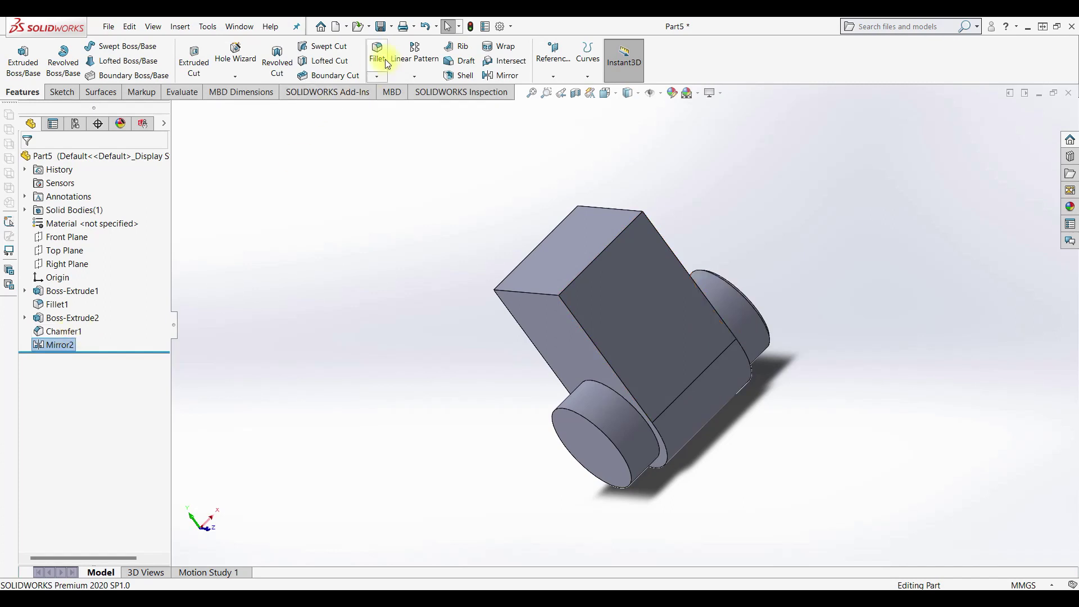
click(377, 77)
Add a matching 0.20 mm × 45° chamfer to the mirrored boss's end edge.
click(391, 106)
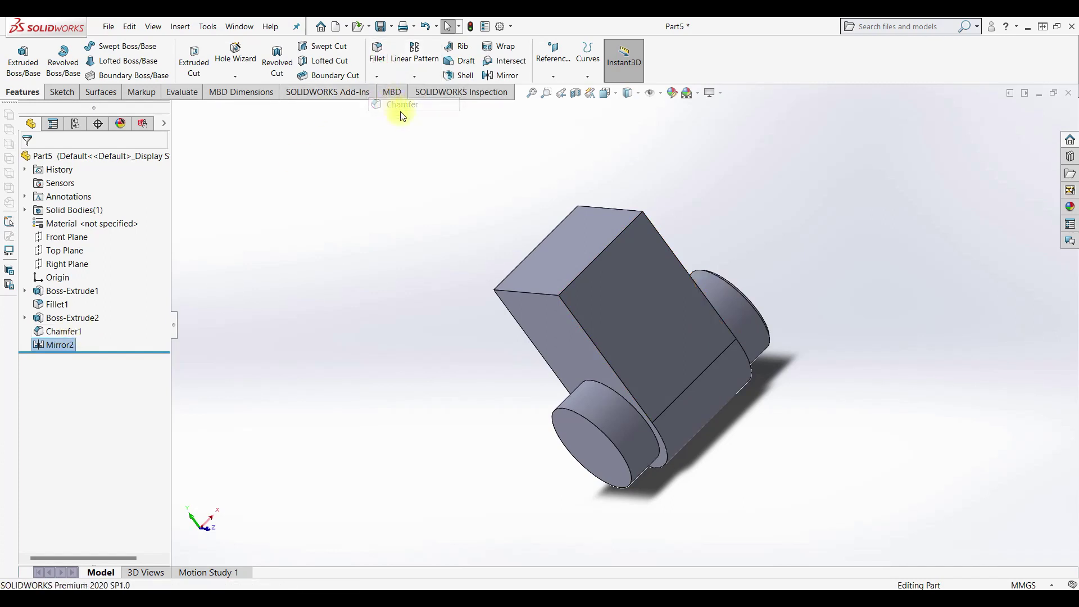
click(568, 419)
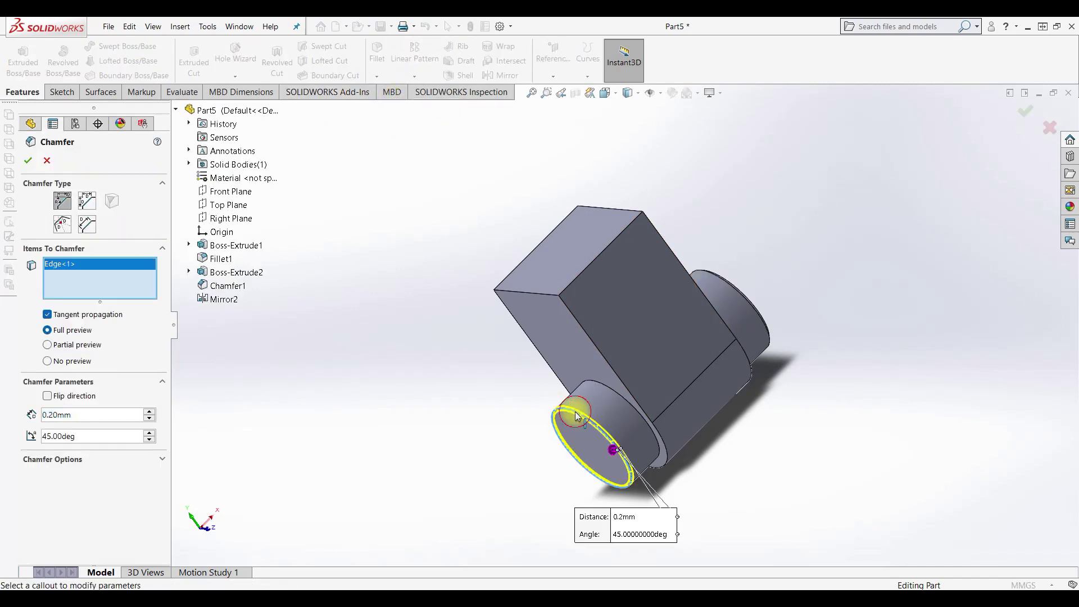
click(30, 162)
middle_drag(805, 364, 868, 309)
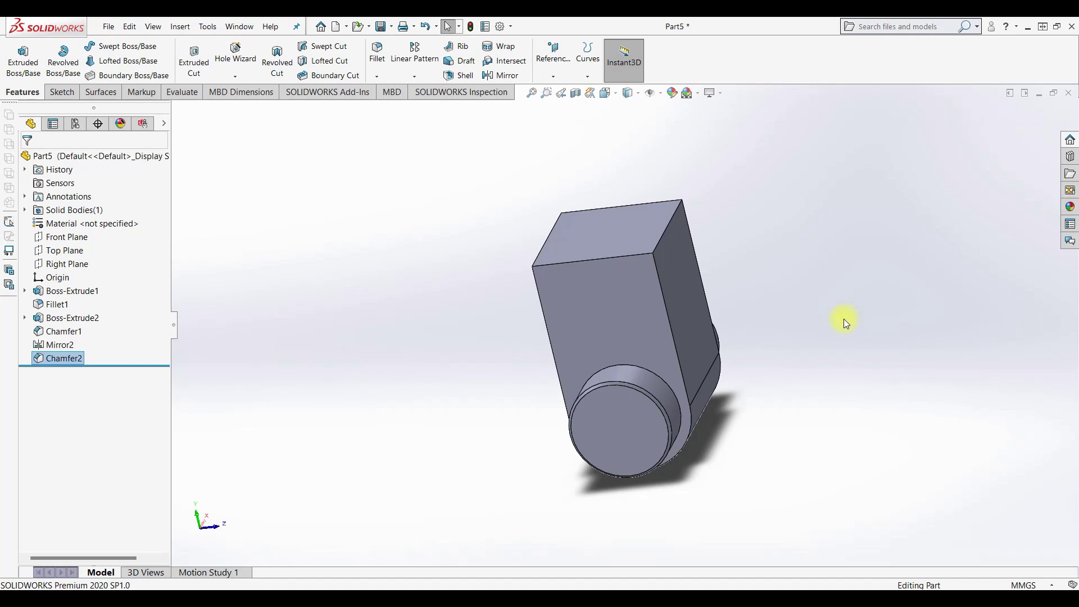
mouse_move(844, 319)
middle_down()
mouse_move(904, 277)
mouse_move(863, 291)
middle_up()
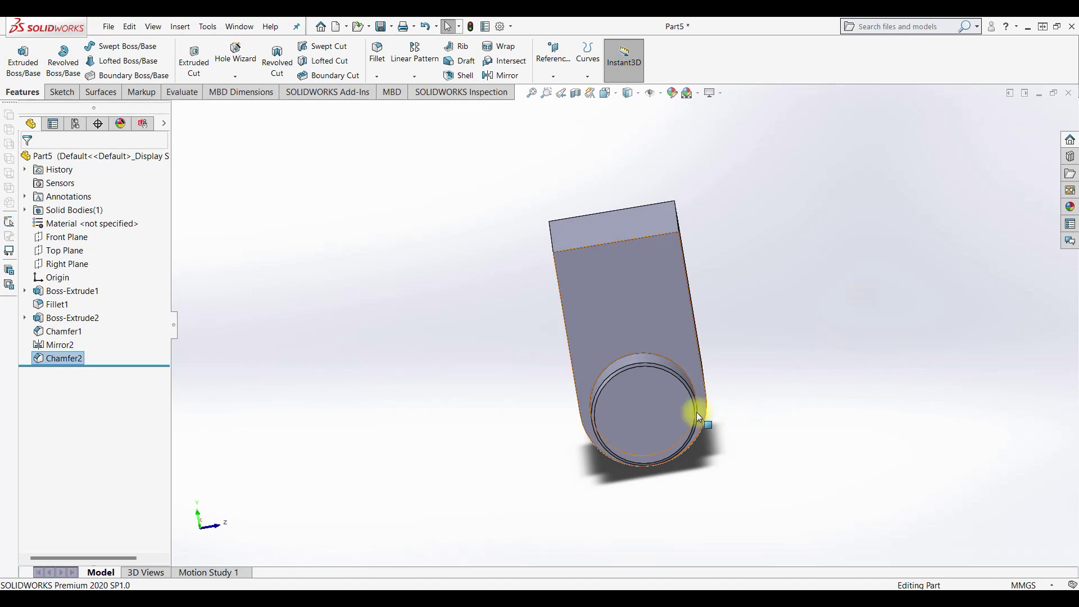
click(648, 413)
click(683, 375)
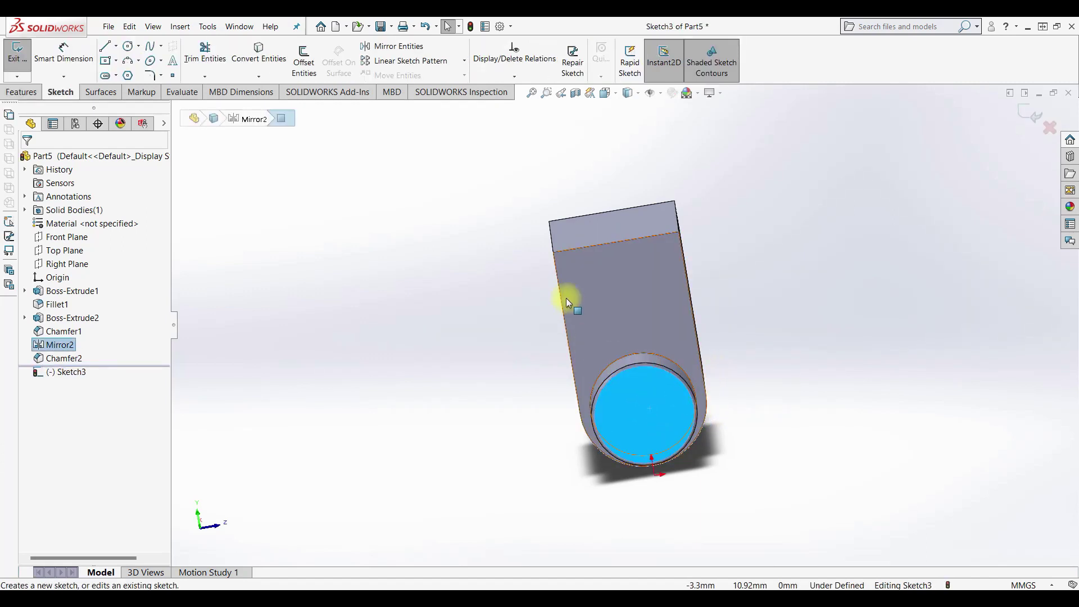
Sketch a 5 mm diameter circle on the boss's end face.
click(129, 46)
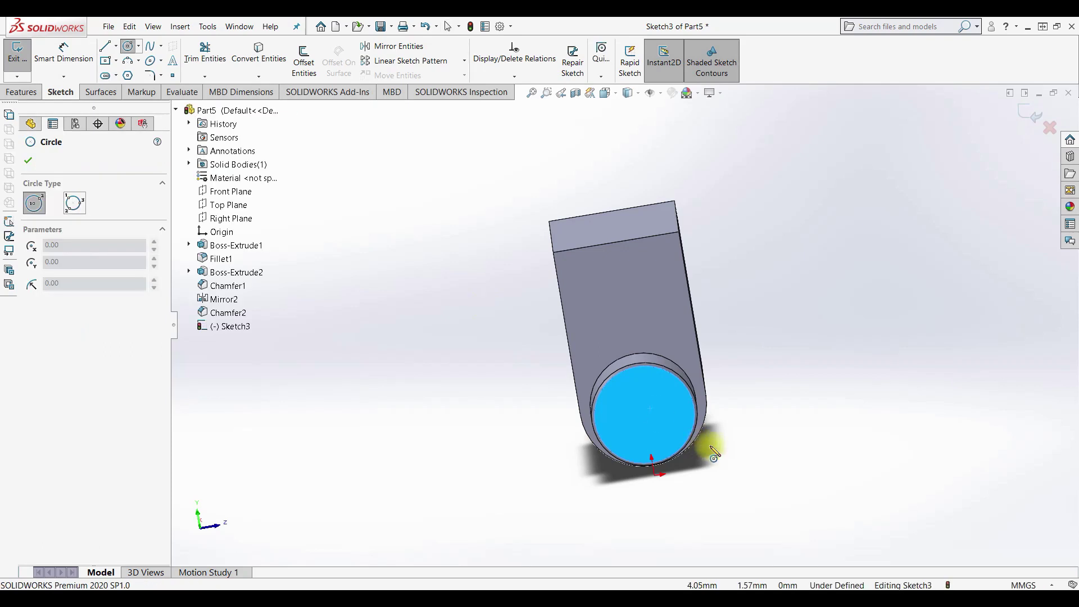
click(644, 414)
click(670, 412)
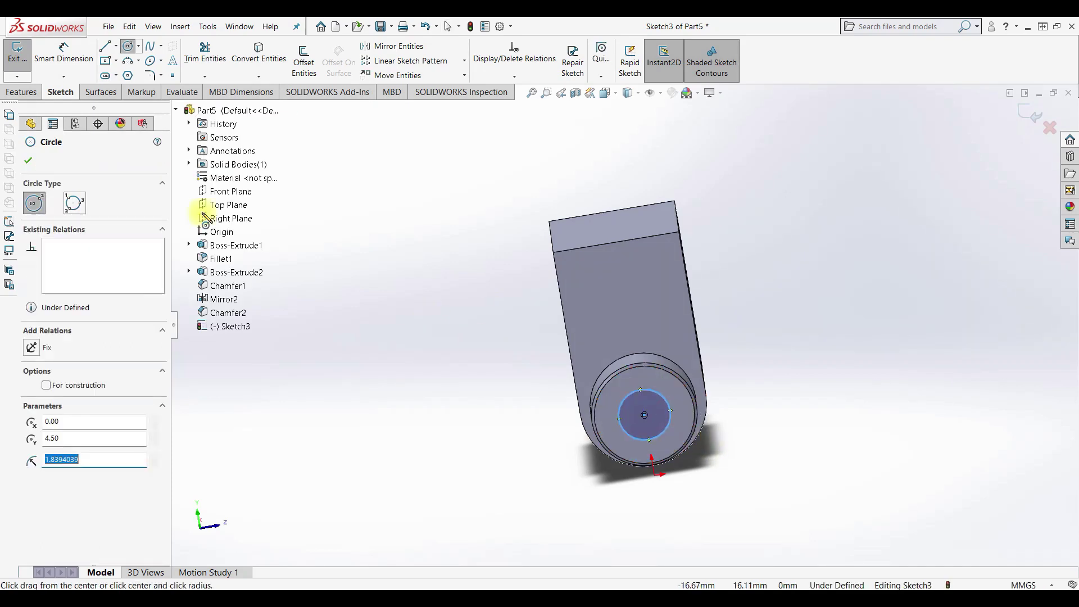
click(81, 61)
click(663, 396)
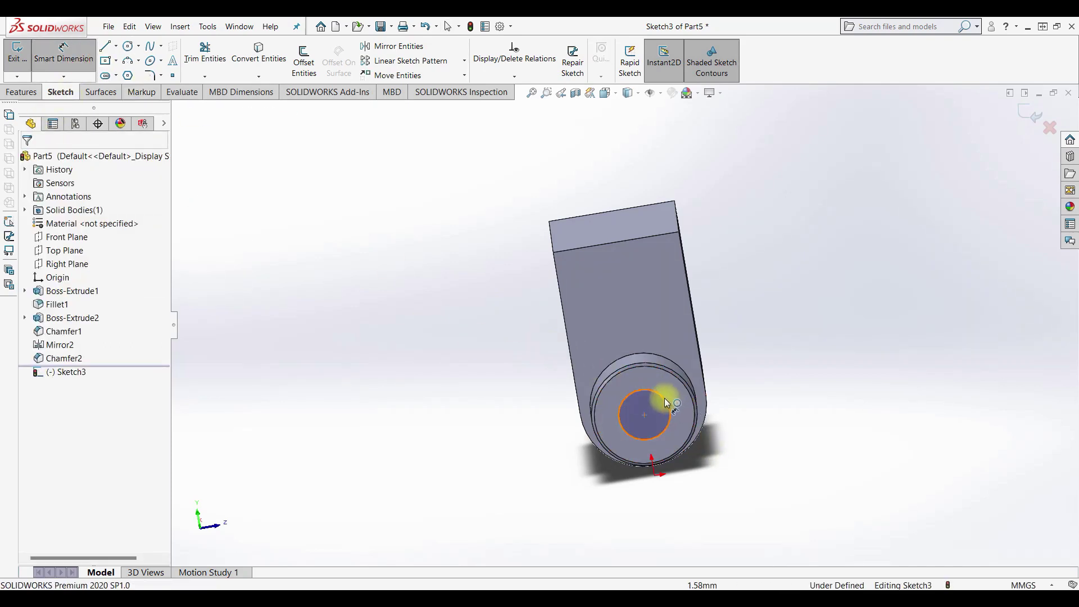
click(764, 374)
text(5)
key(Return)
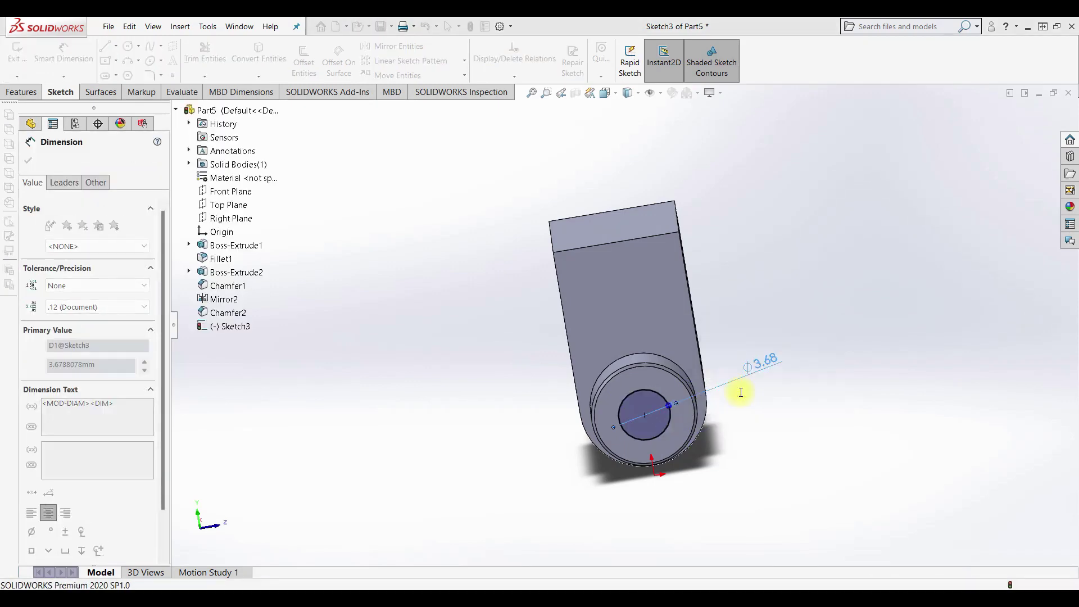
click(17, 57)
Cut the 5 mm circle Through All to bore a hole through the part.
click(194, 60)
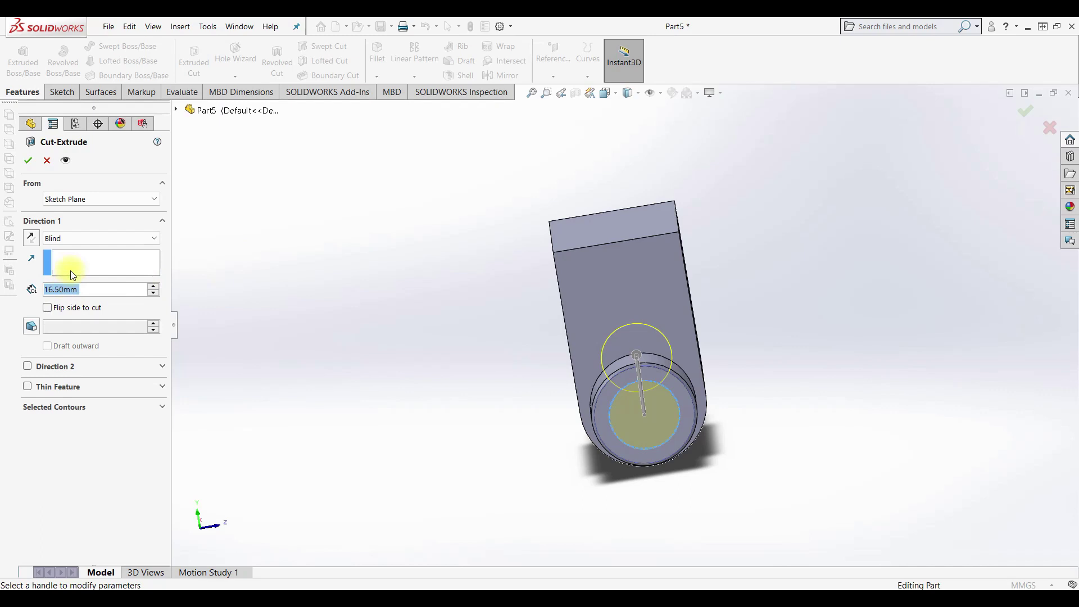
click(78, 241)
click(63, 260)
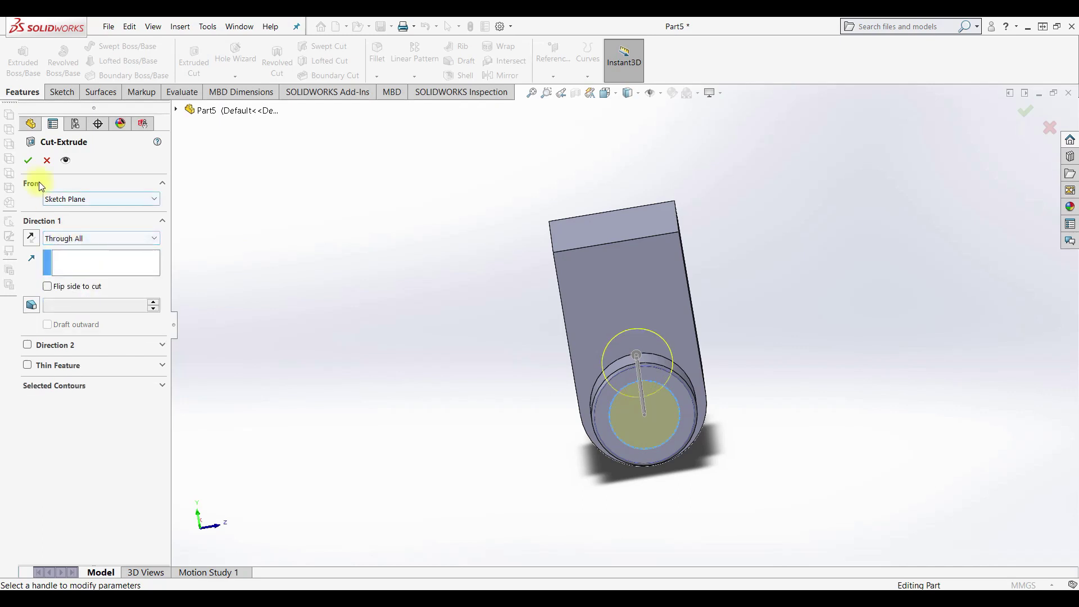
click(27, 161)
click(759, 330)
mouse_move(758, 330)
middle_down()
mouse_move(664, 356)
mouse_move(753, 339)
mouse_move(755, 381)
mouse_move(823, 352)
mouse_move(794, 337)
mouse_move(718, 353)
middle_up()
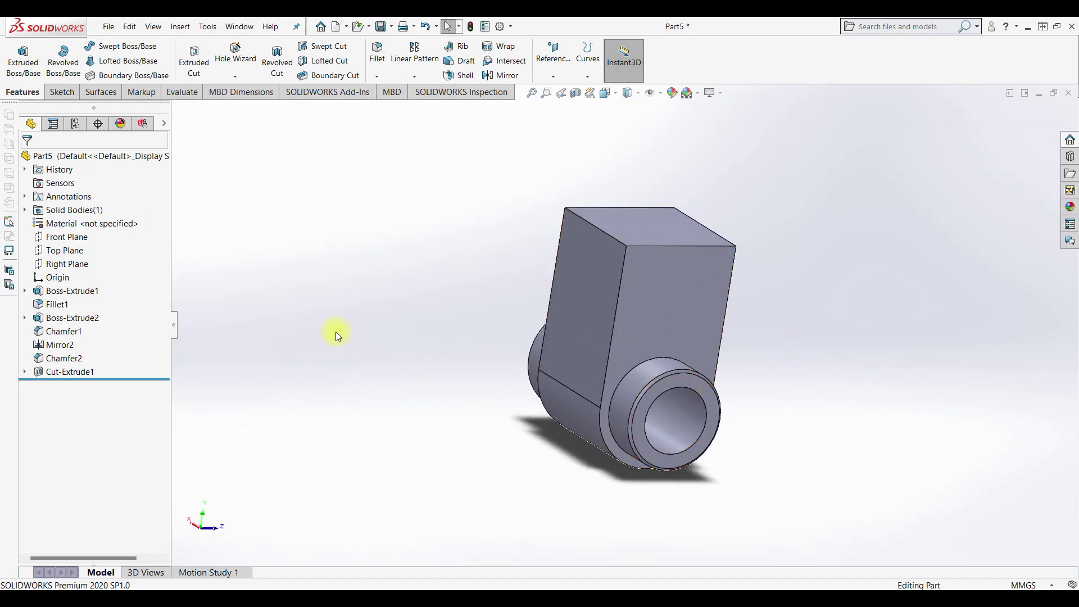
On the Right Plane, draw a closed four-line angled rectangle starting at the hole centre.
click(69, 260)
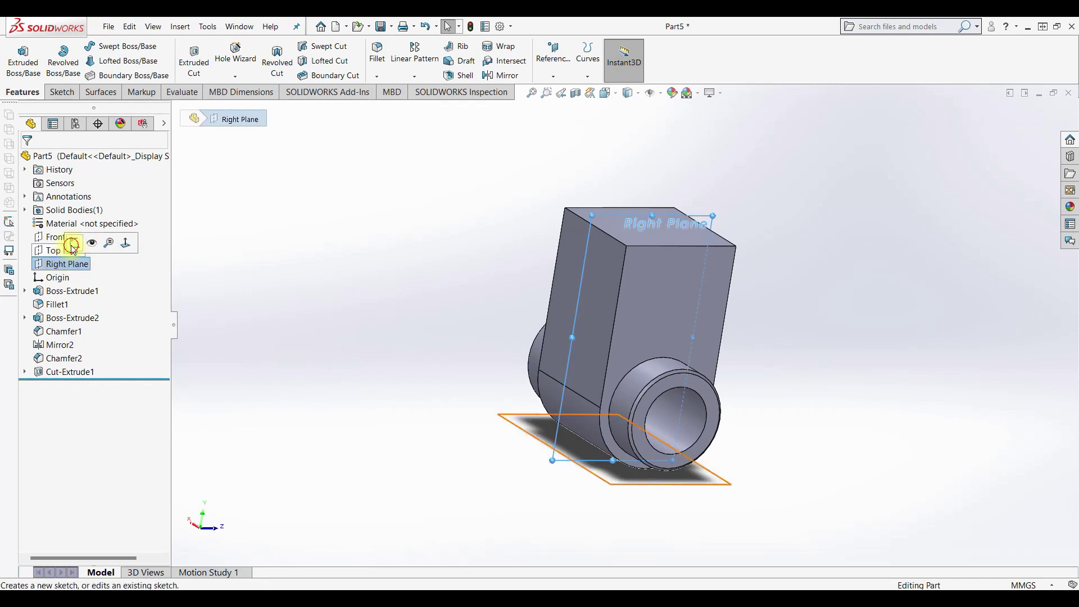
click(74, 243)
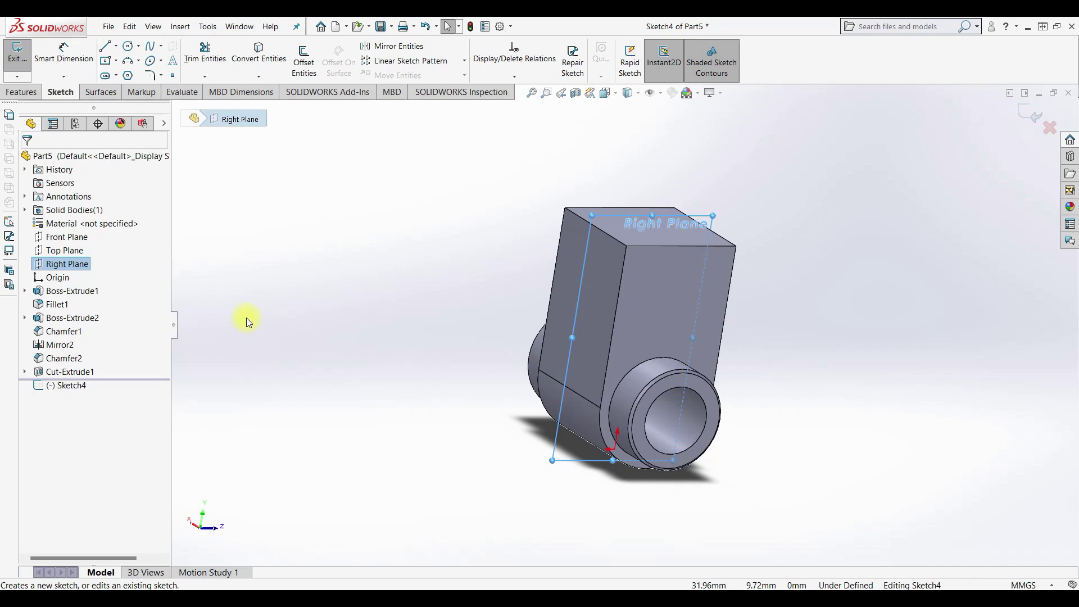
key(ctrl+4)
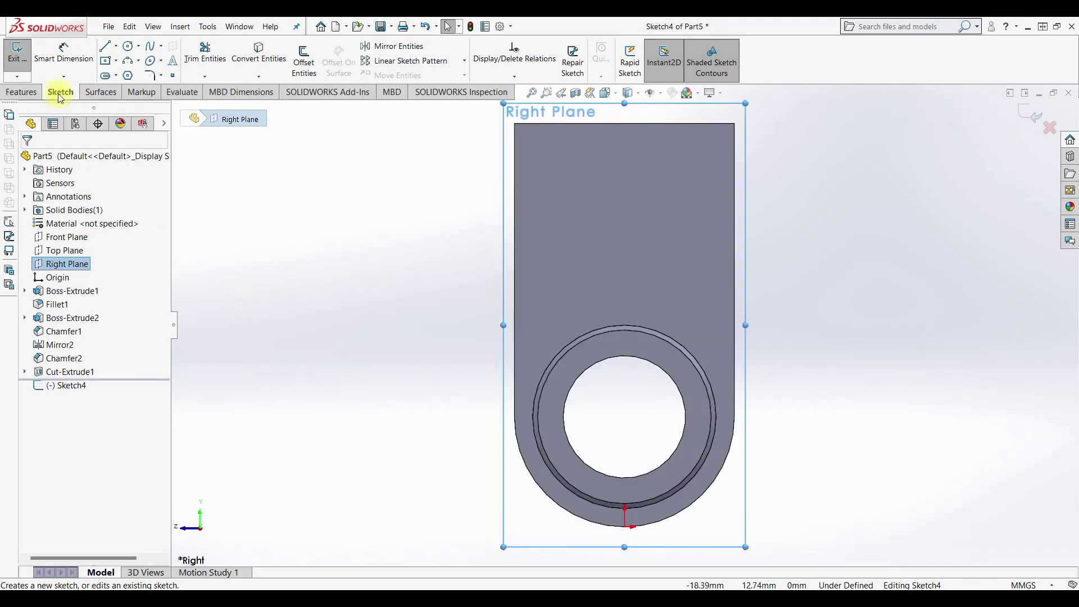
click(106, 47)
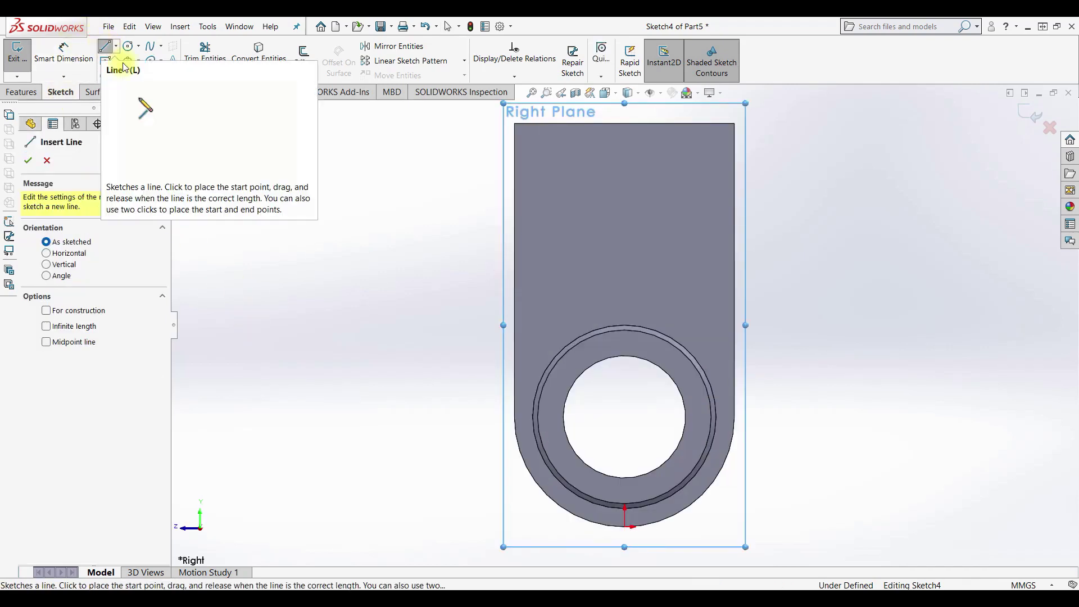
click(623, 415)
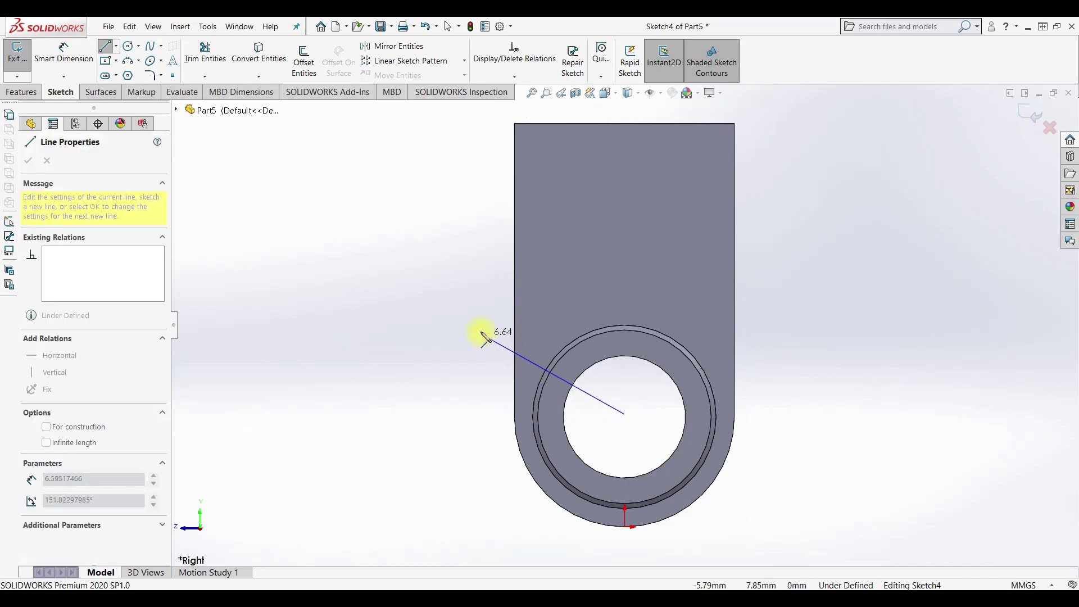
click(426, 279)
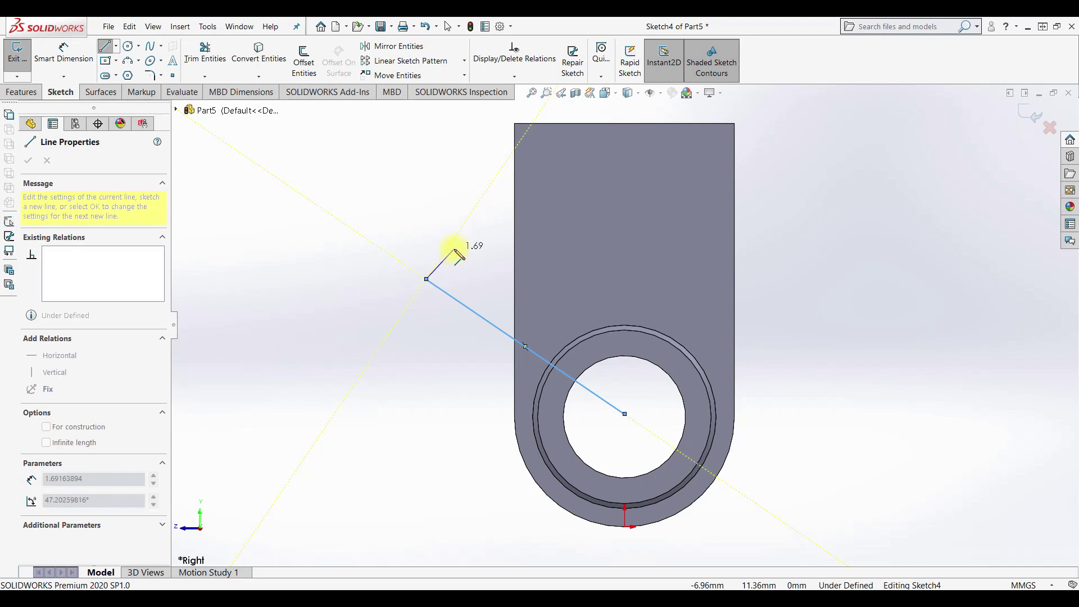
click(443, 254)
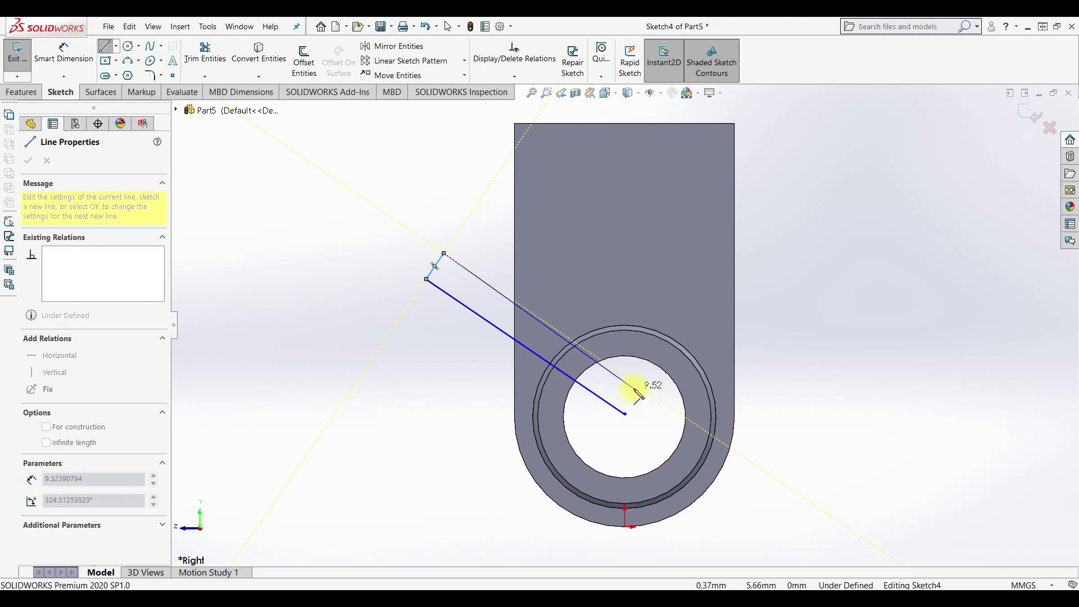
click(640, 390)
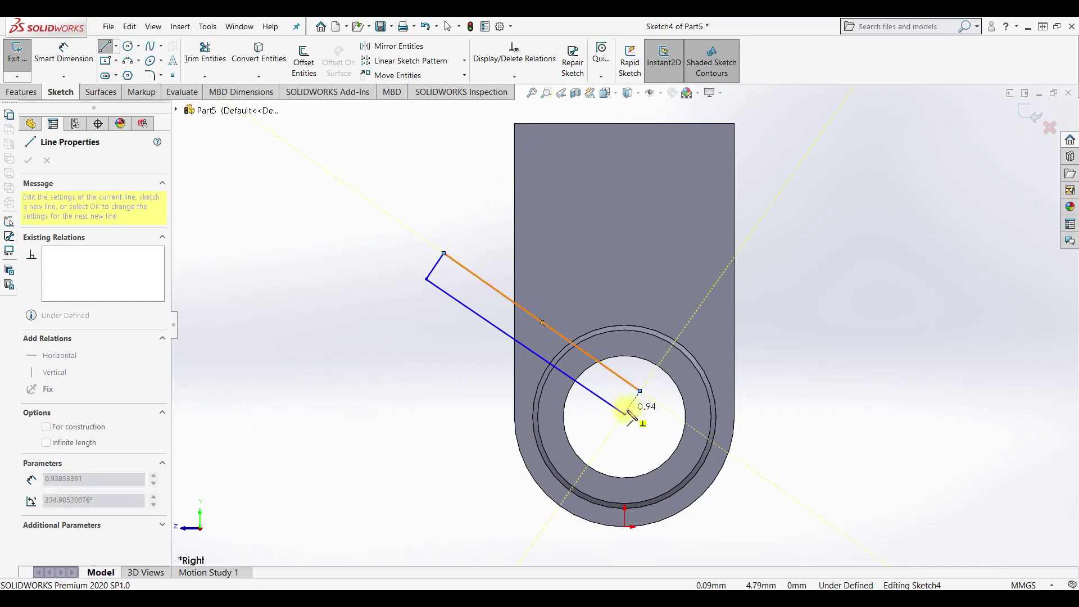
click(624, 414)
Drag the angled rectangle up and to the left, away from the hole.
key(Escape)
key(Escape)
click(105, 46)
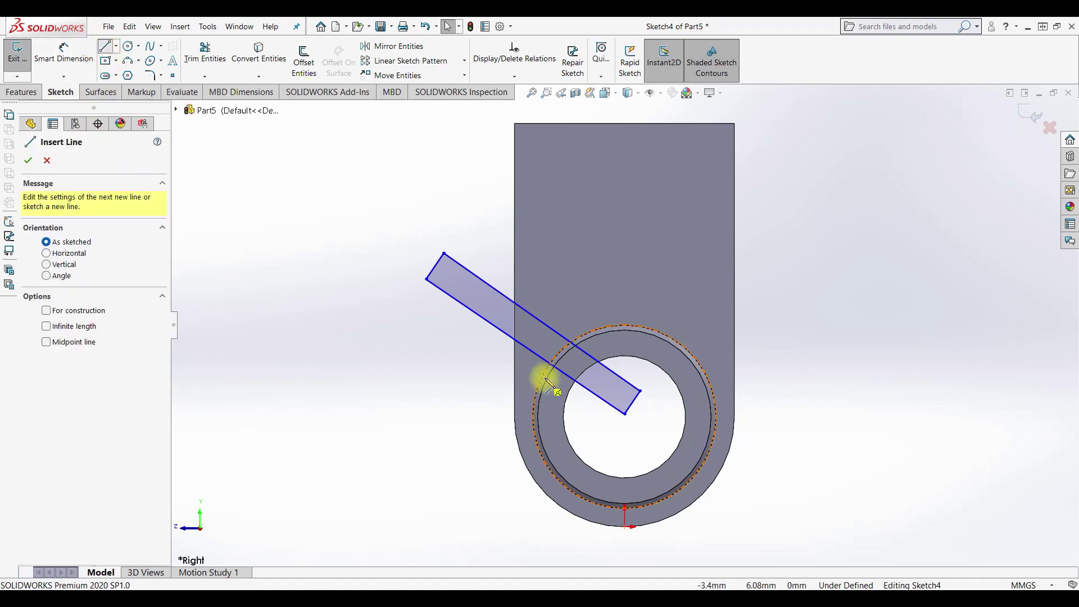
click(624, 418)
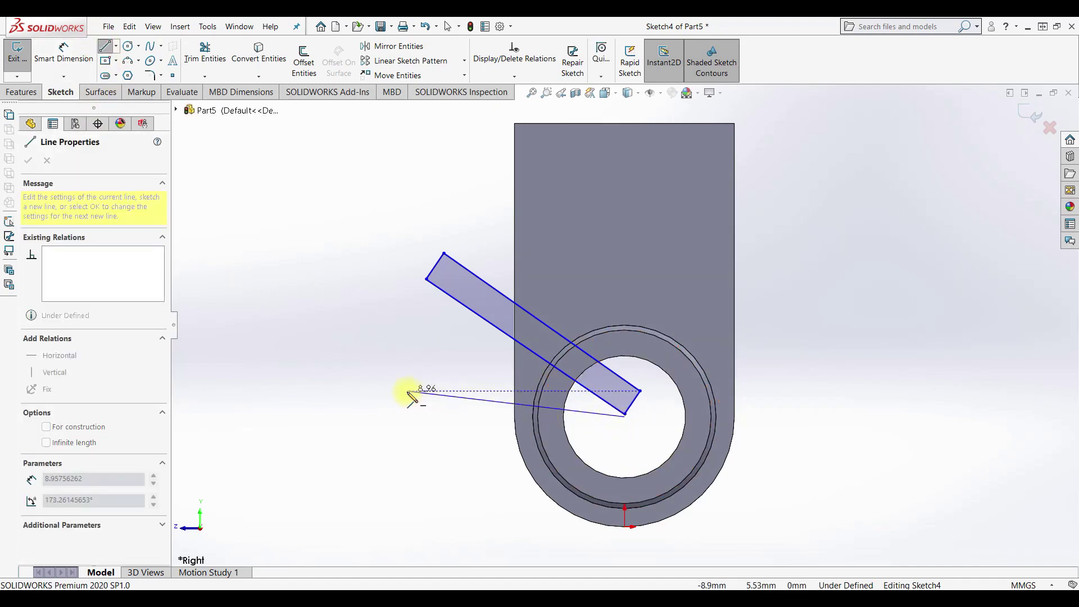
key(Escape)
click(107, 47)
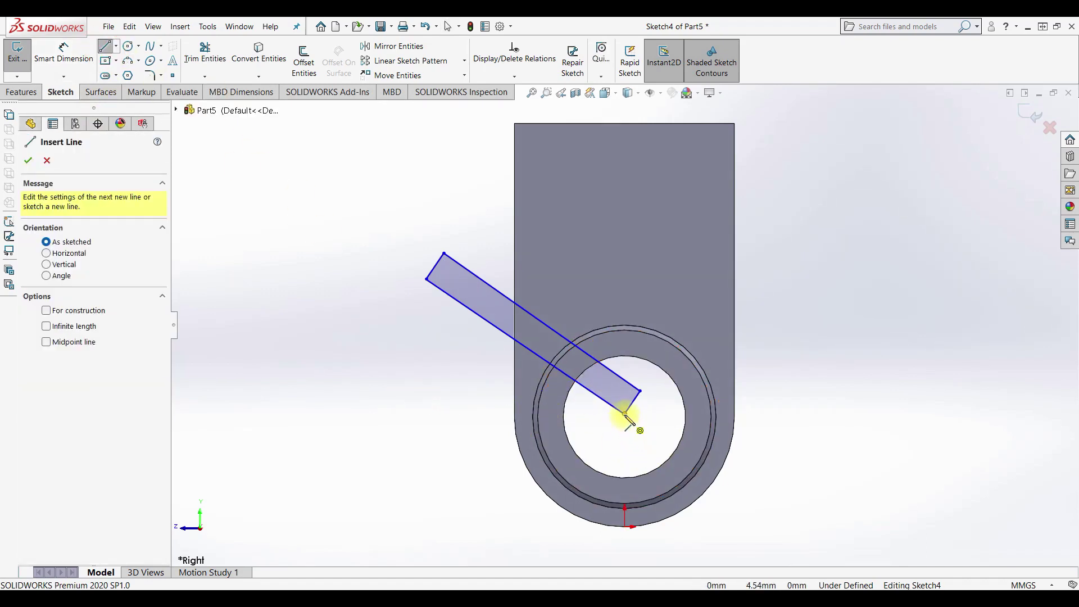
key(Escape)
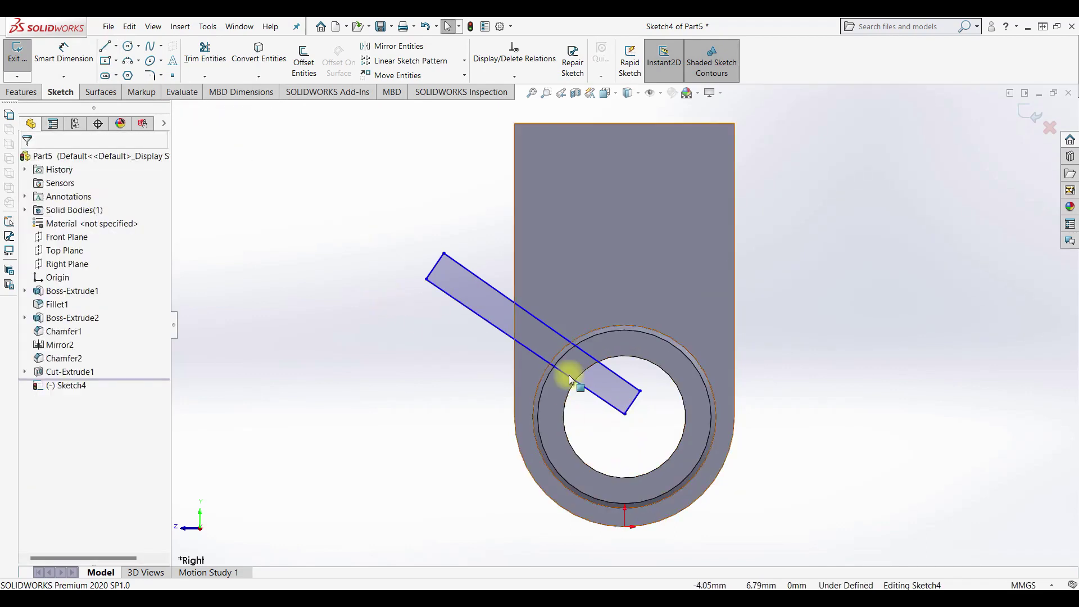
drag(624, 391, 606, 367)
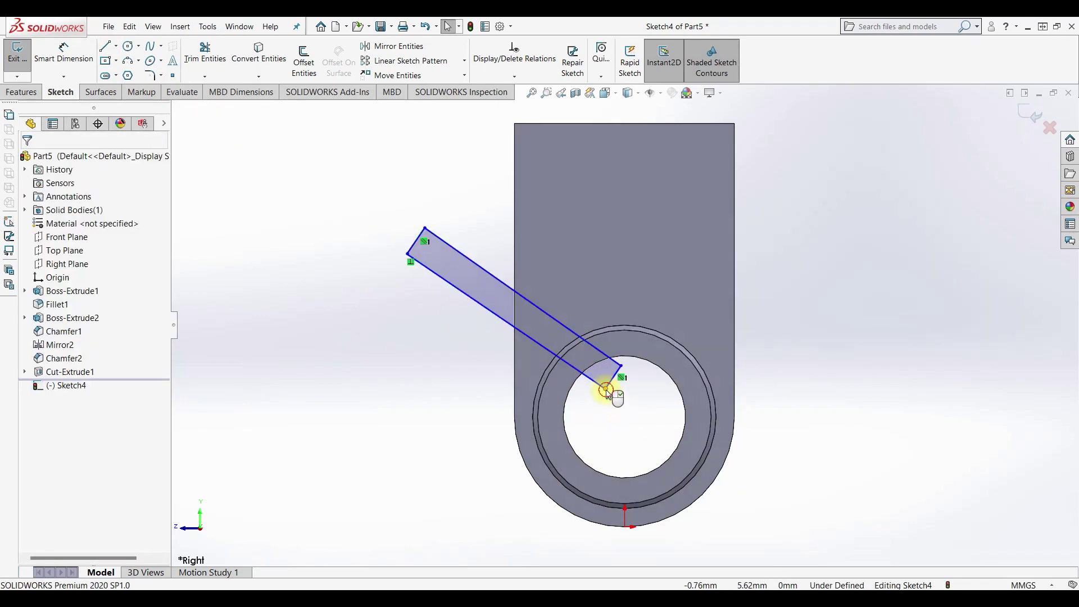
click(606, 390)
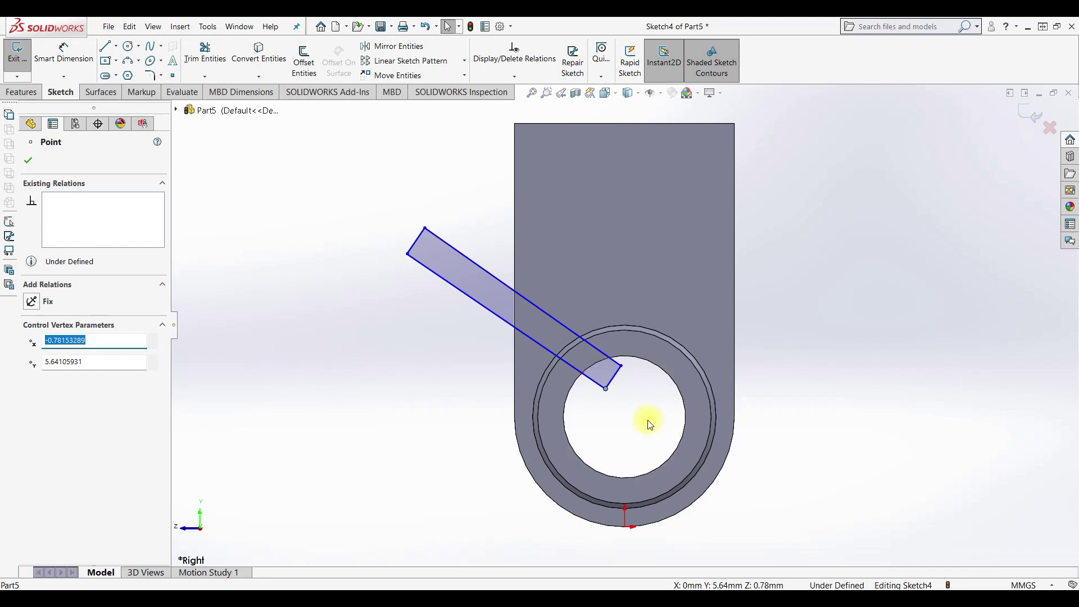
Convert the hole's edge into sketch geometry with Convert Entities.
click(628, 396)
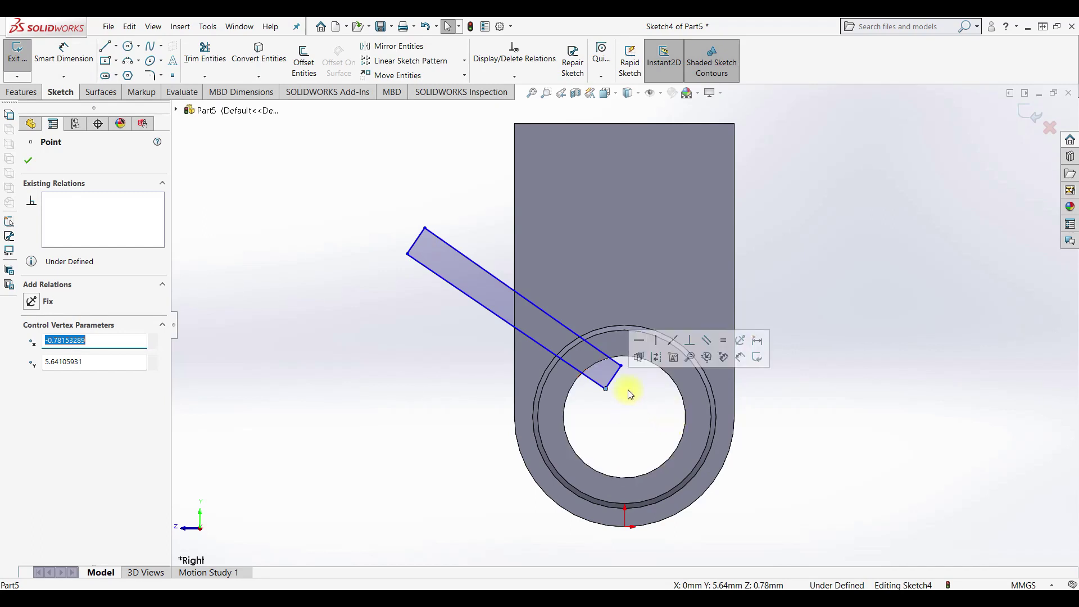
click(259, 54)
click(664, 373)
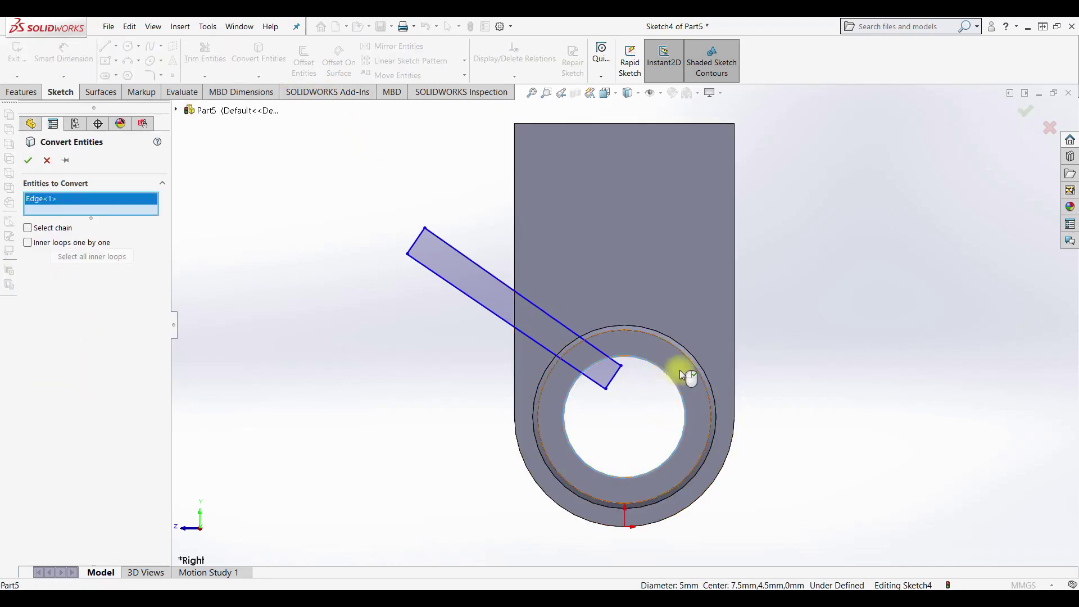
right_click(515, 384)
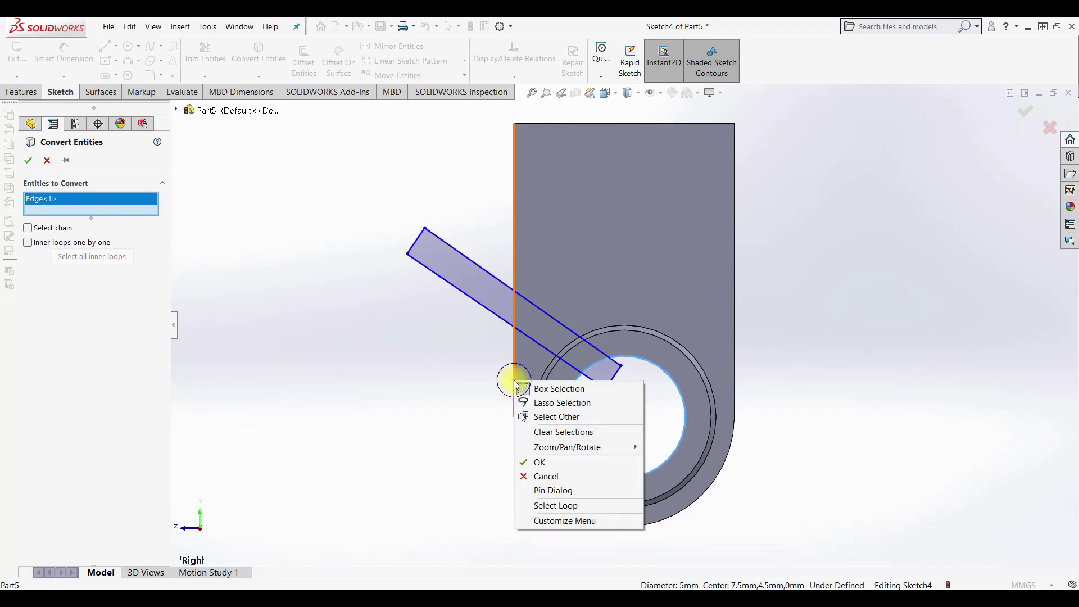
click(29, 162)
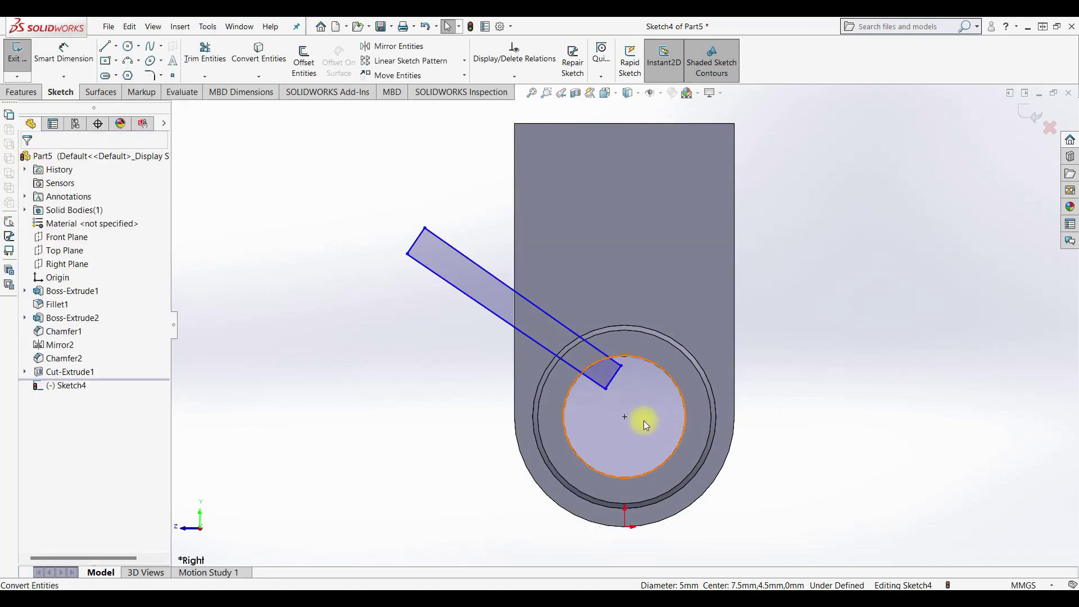
Merge the rectangle's corner onto the hole's centre point.
click(672, 374)
right_click(672, 374)
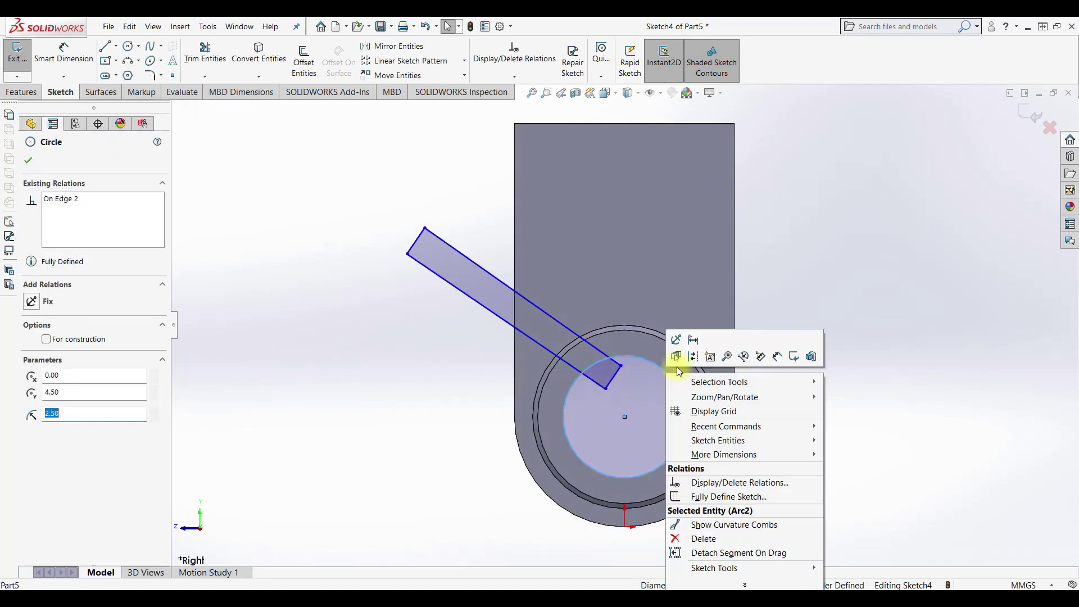
click(691, 349)
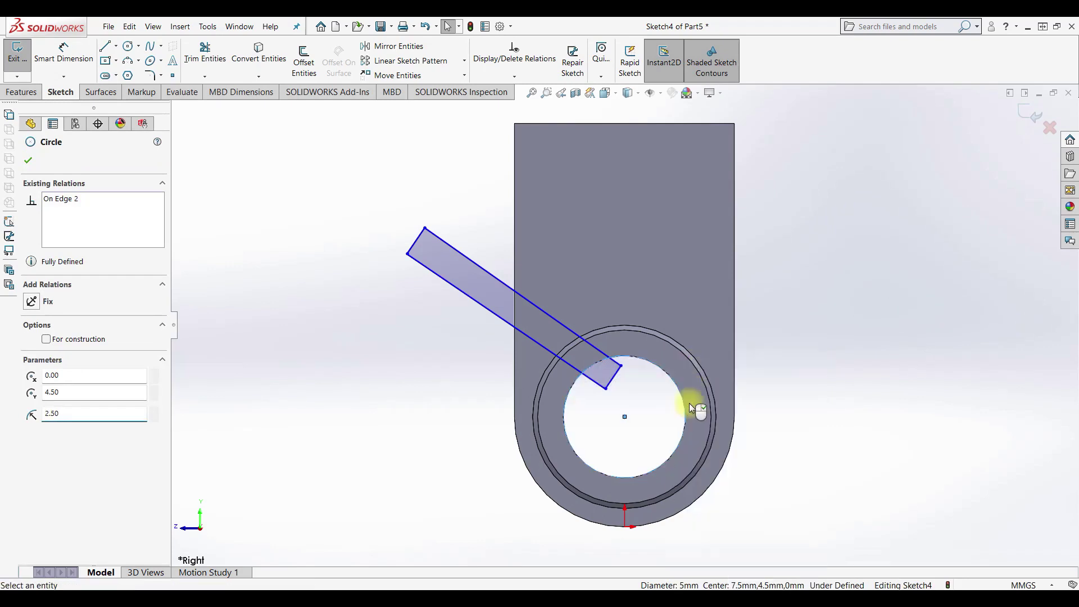
click(605, 388)
ctrl+click(624, 417)
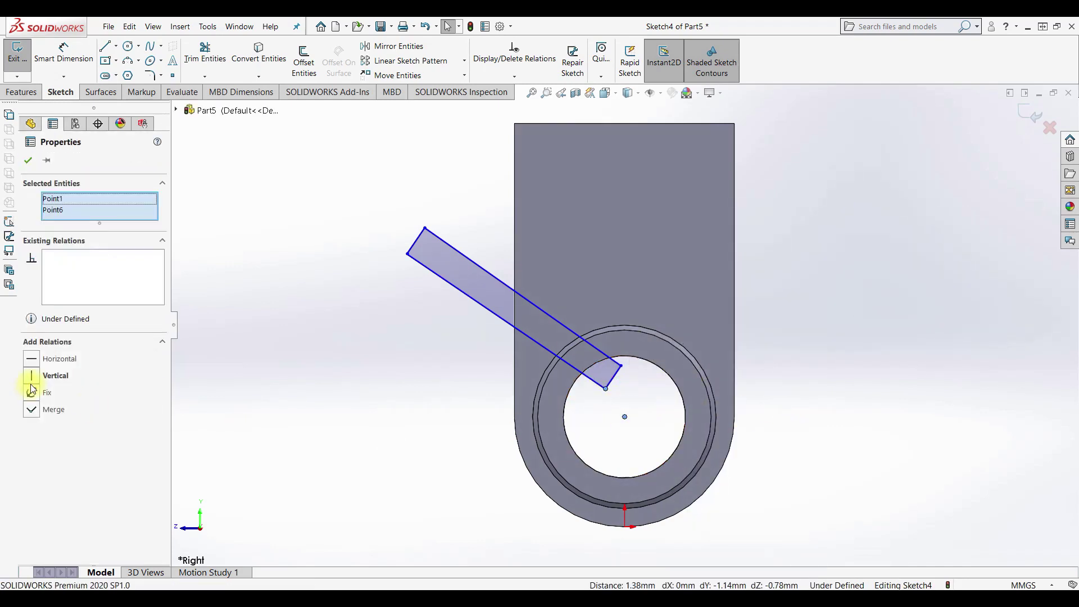
click(31, 410)
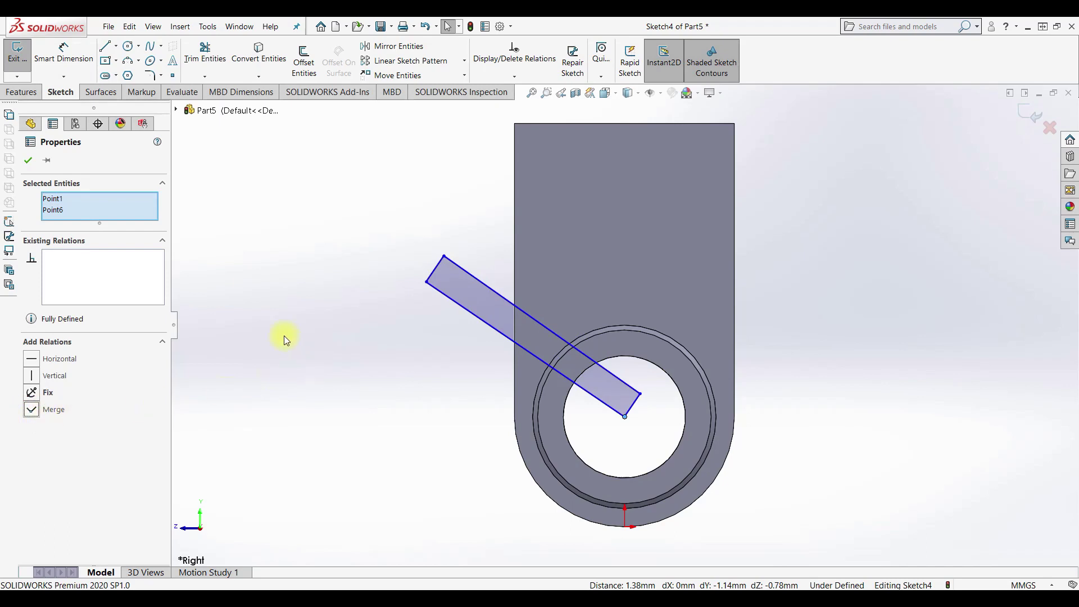
click(313, 326)
Draw a horizontal construction centreline leftward from the hole's centre.
key(l)
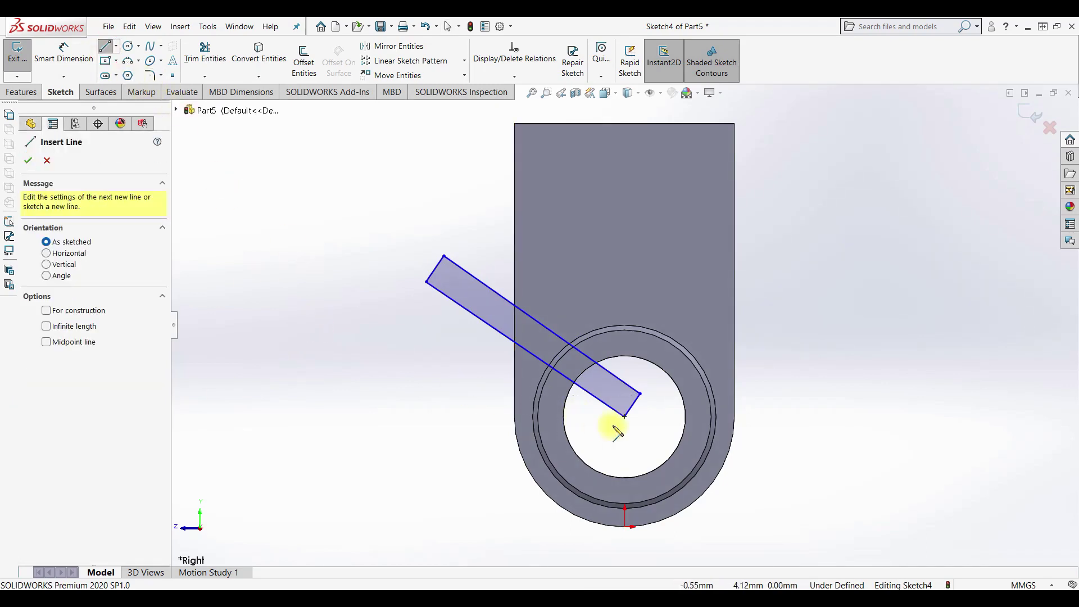
click(623, 418)
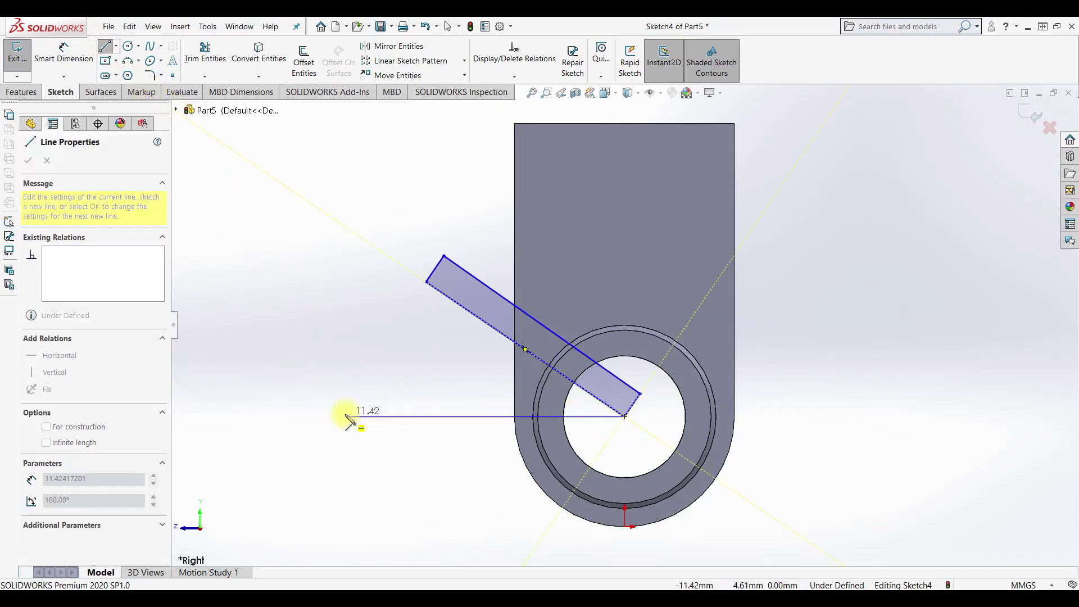
double_click(371, 417)
key(Escape)
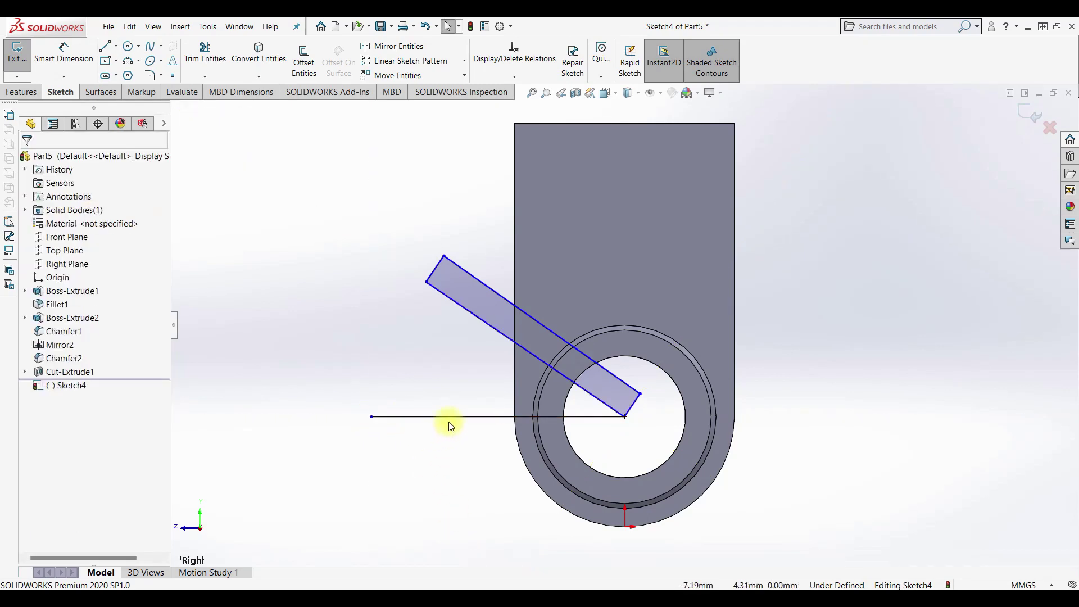
right_click(453, 417)
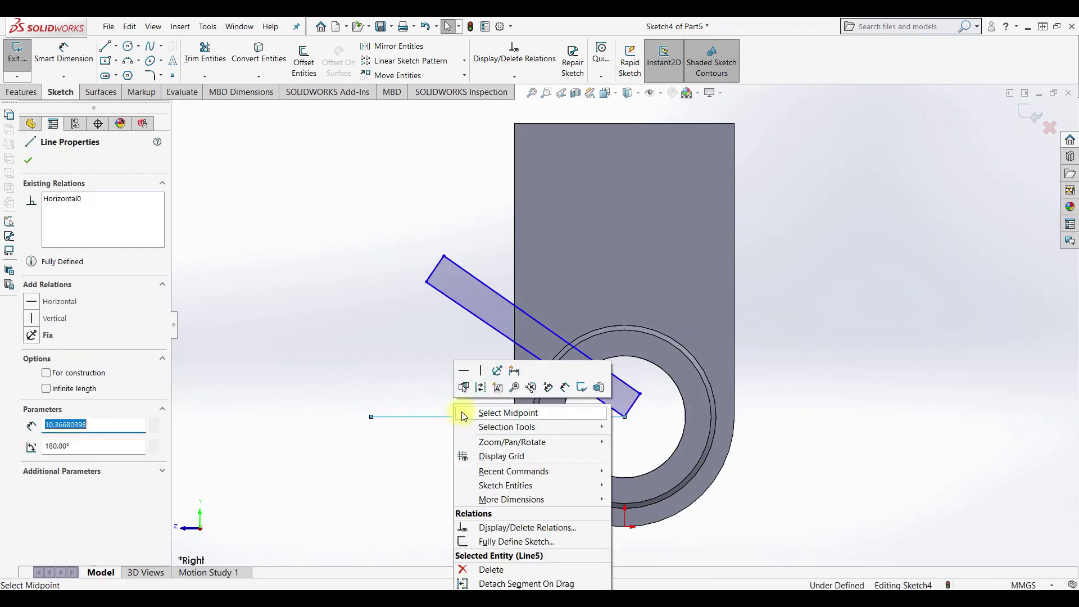
click(482, 387)
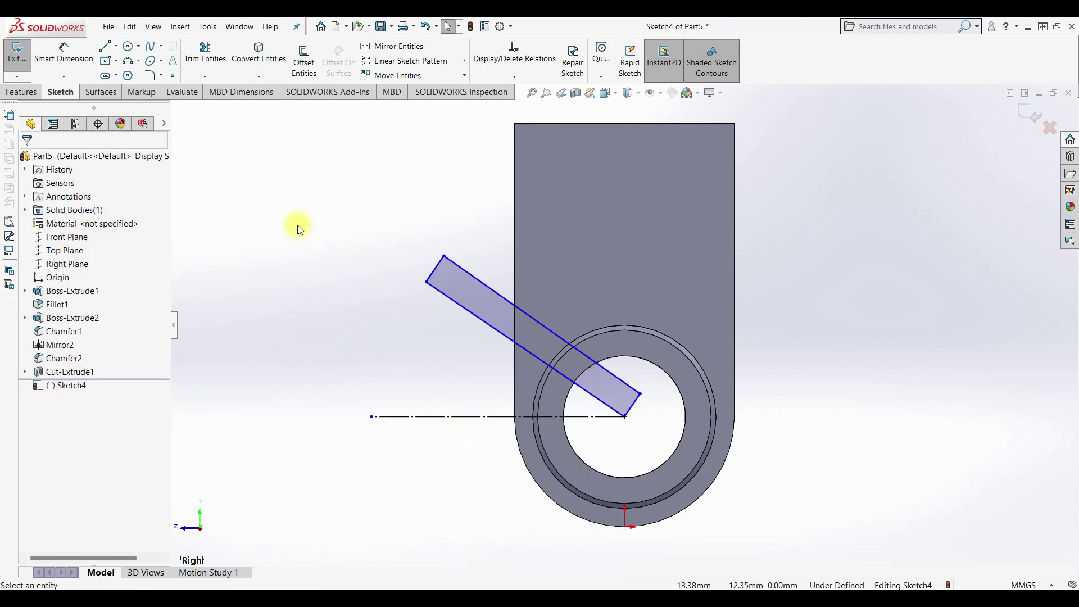
Dimension the slot's lower edge at 30° to the horizontal centreline.
click(64, 51)
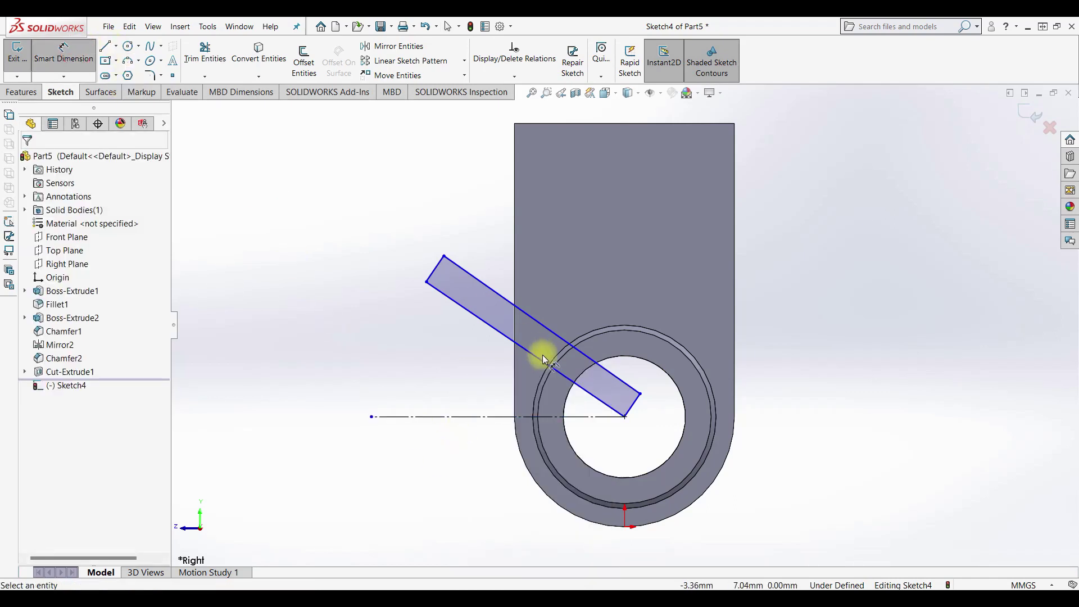
click(510, 338)
click(450, 416)
click(360, 380)
text(0)
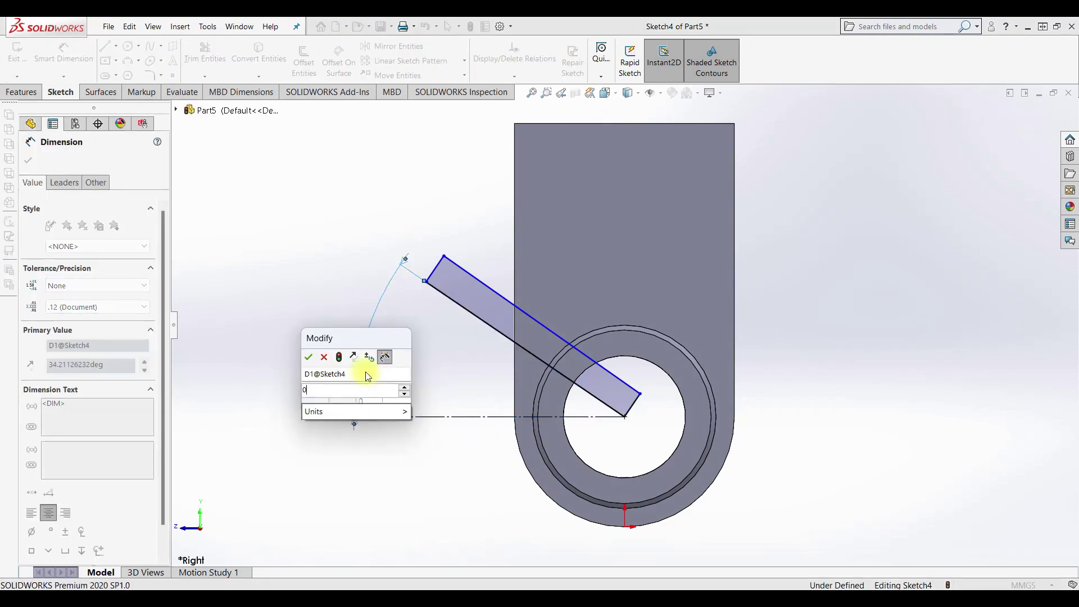
text(30)
key(Return)
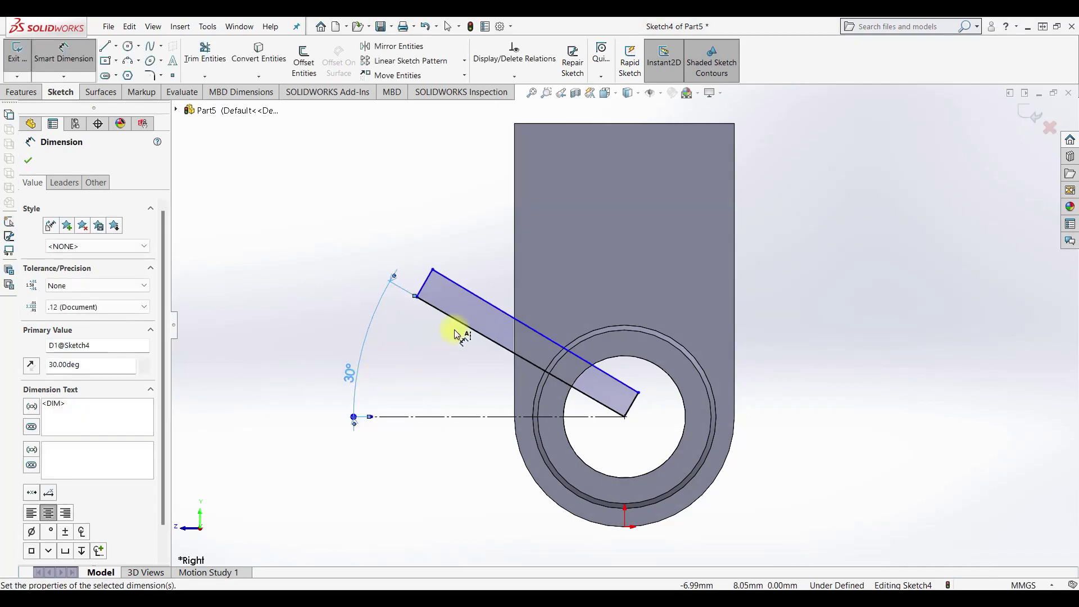
Add a 0.88° angle dimension between the slot's two long edges.
click(461, 329)
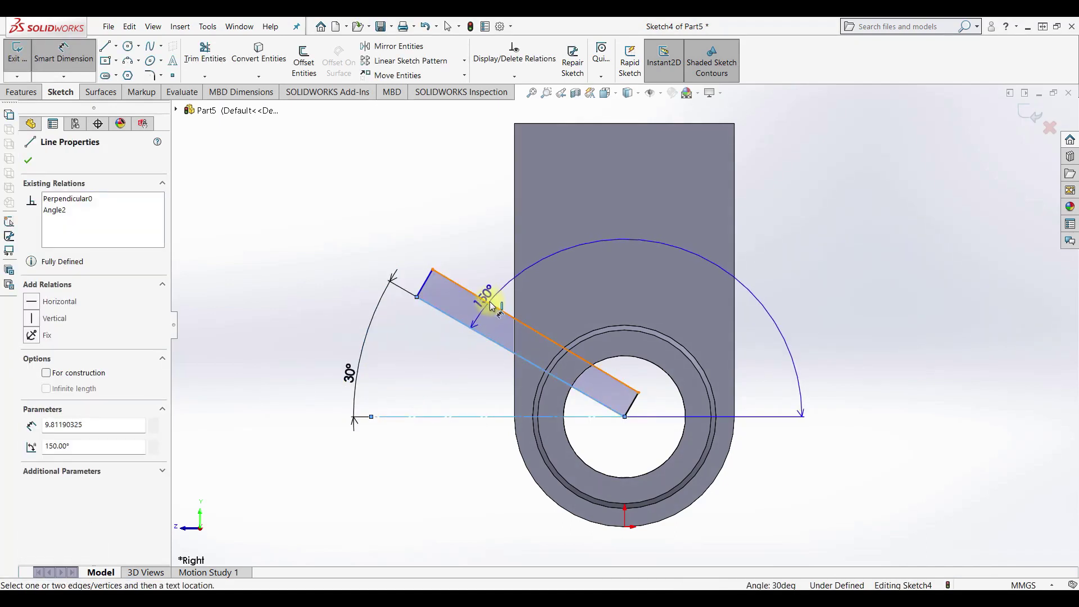
click(490, 303)
click(337, 249)
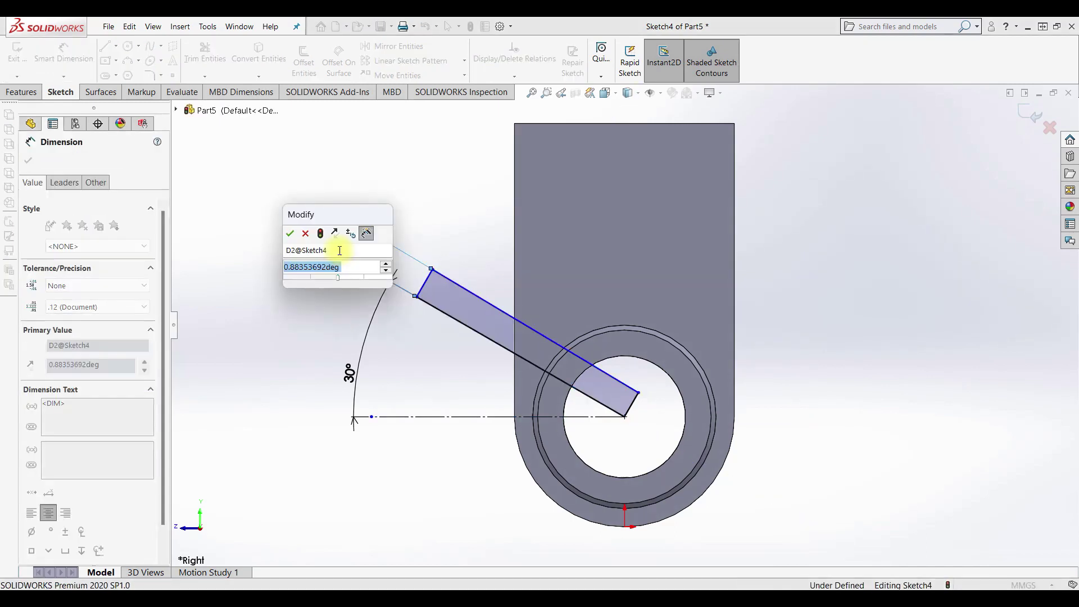
key(Return)
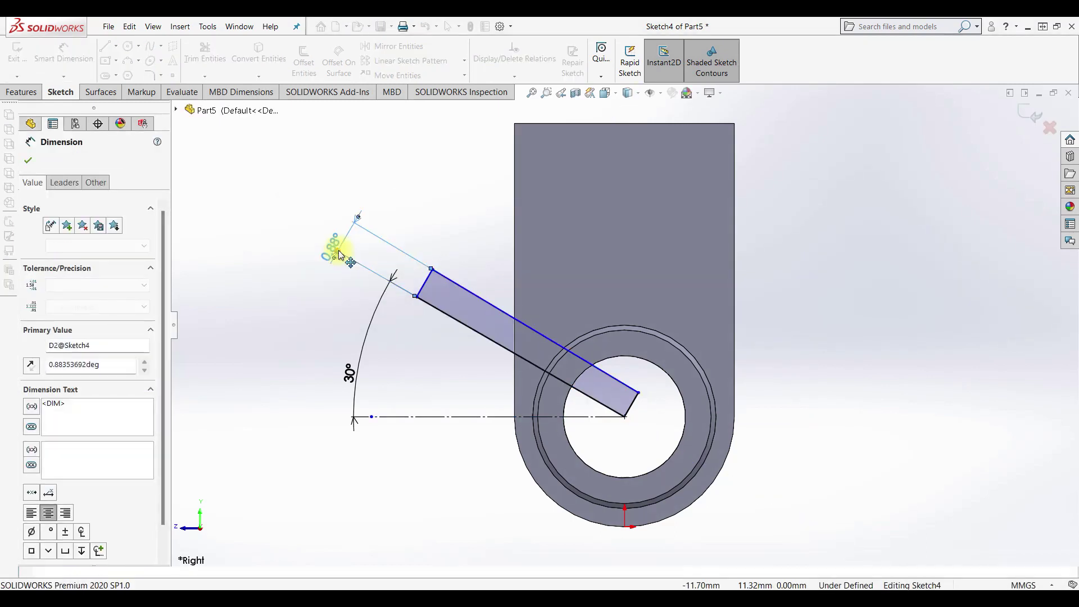
key(Escape)
click(455, 325)
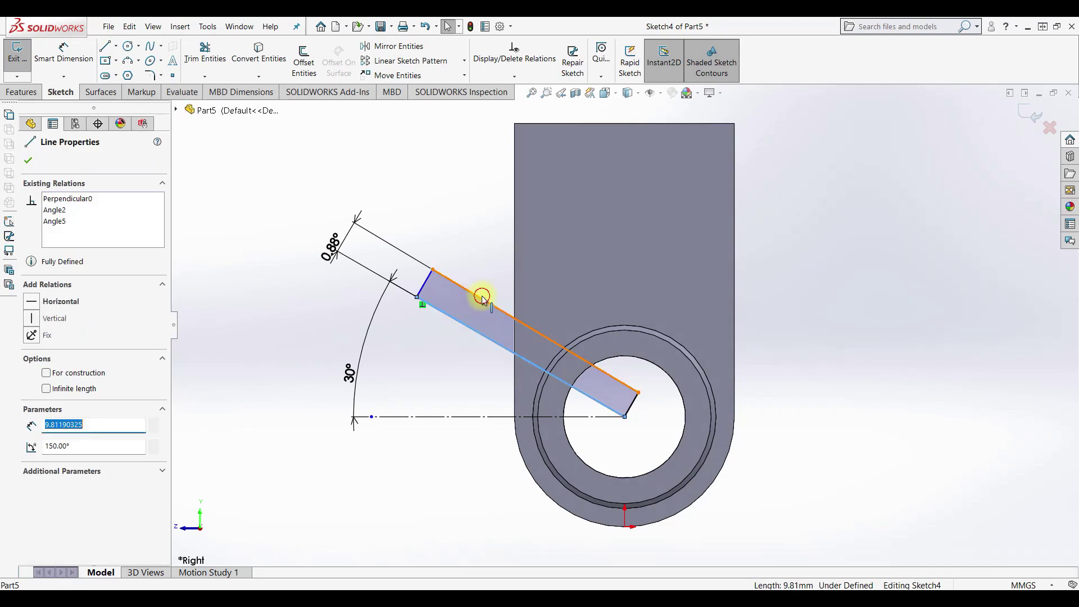
Try a Parallel relation on the slot edges and undo the over-defining conflict.
ctrl+click(481, 298)
click(34, 425)
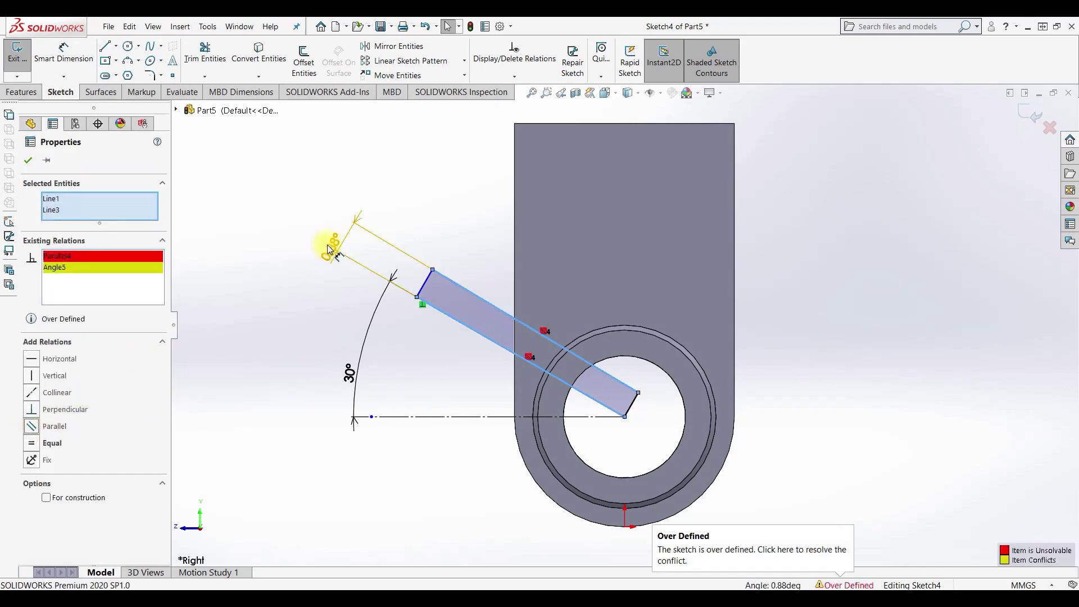
key(Escape)
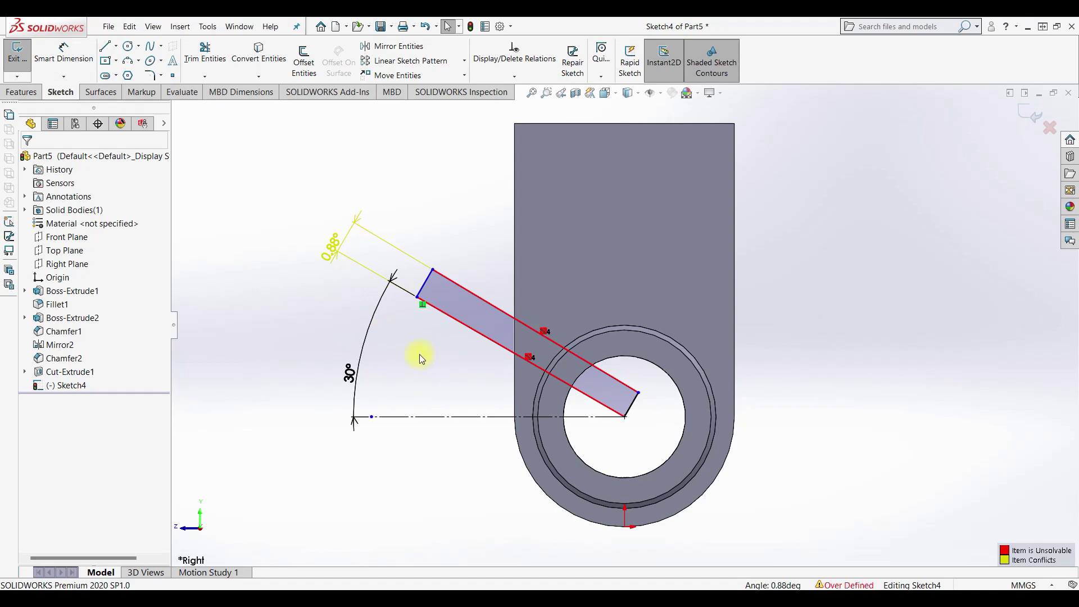
key(ctrl+z)
key(Escape)
Delete the 0.88° angle dimension between the slot edges.
double_click(352, 250)
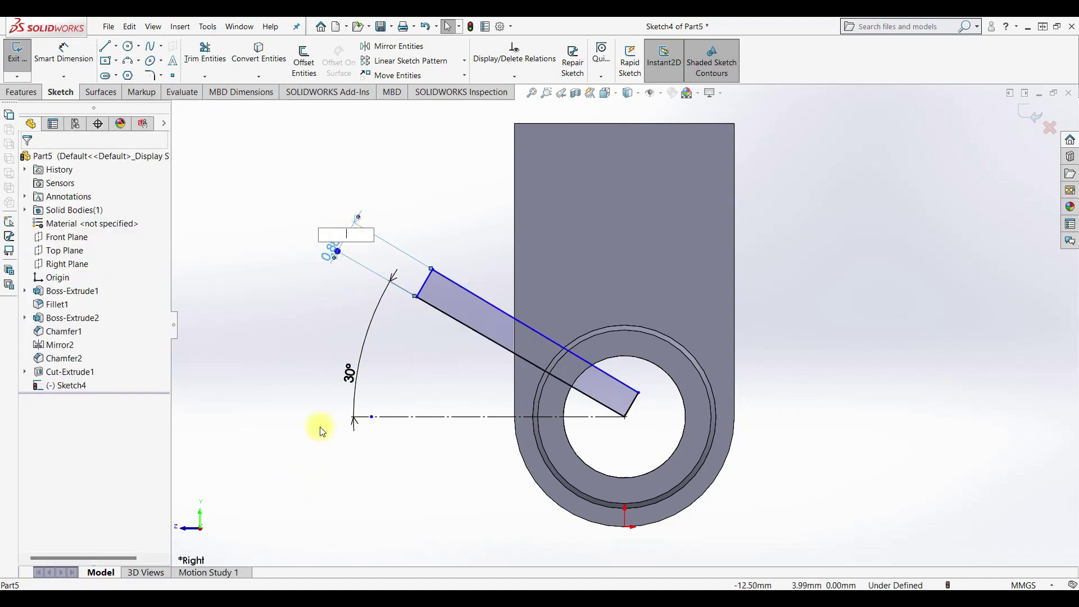
key(Escape)
drag(396, 188, 291, 238)
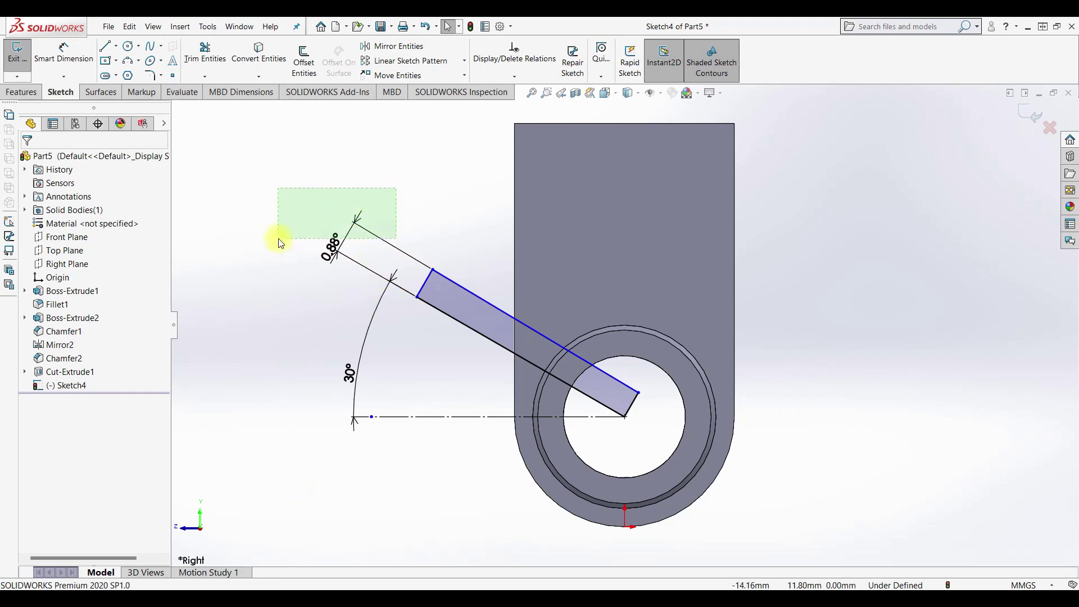
key(Delete)
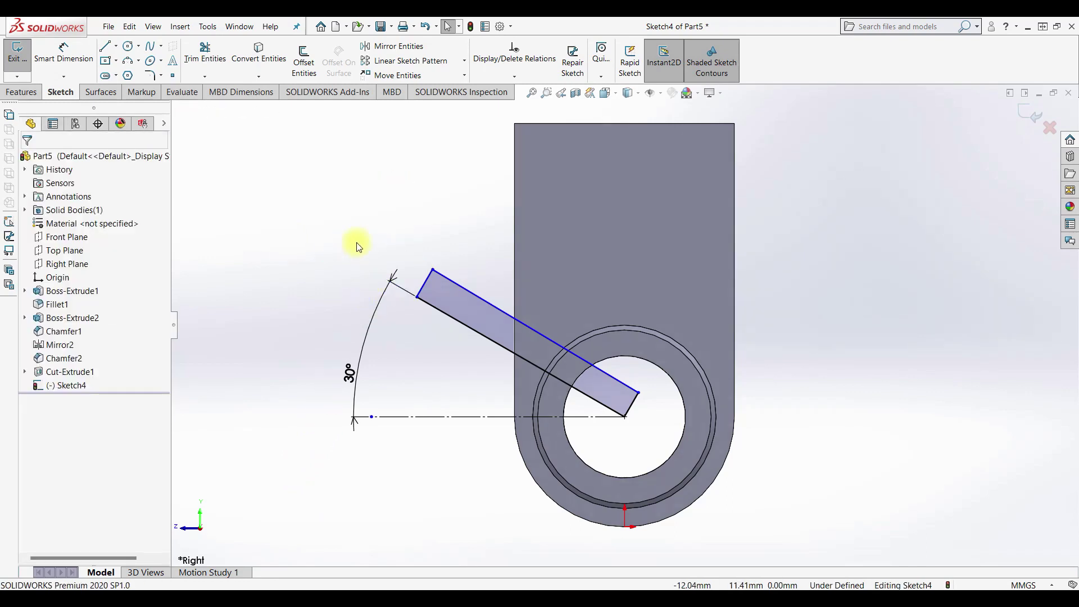
Make the slot's upper and lower long edges parallel.
click(474, 292)
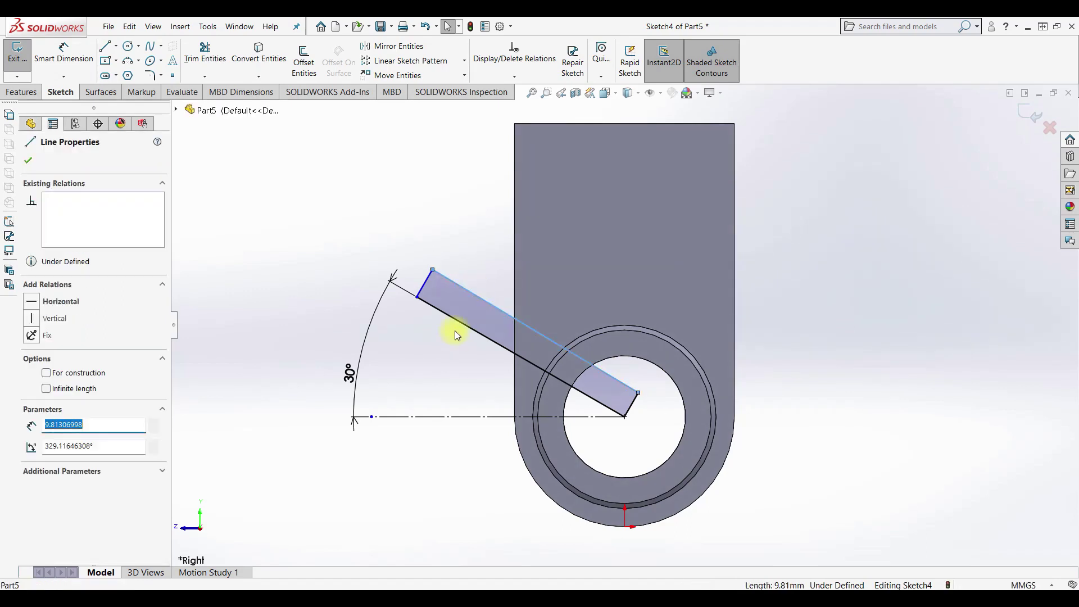
ctrl+click(465, 326)
click(32, 426)
click(427, 208)
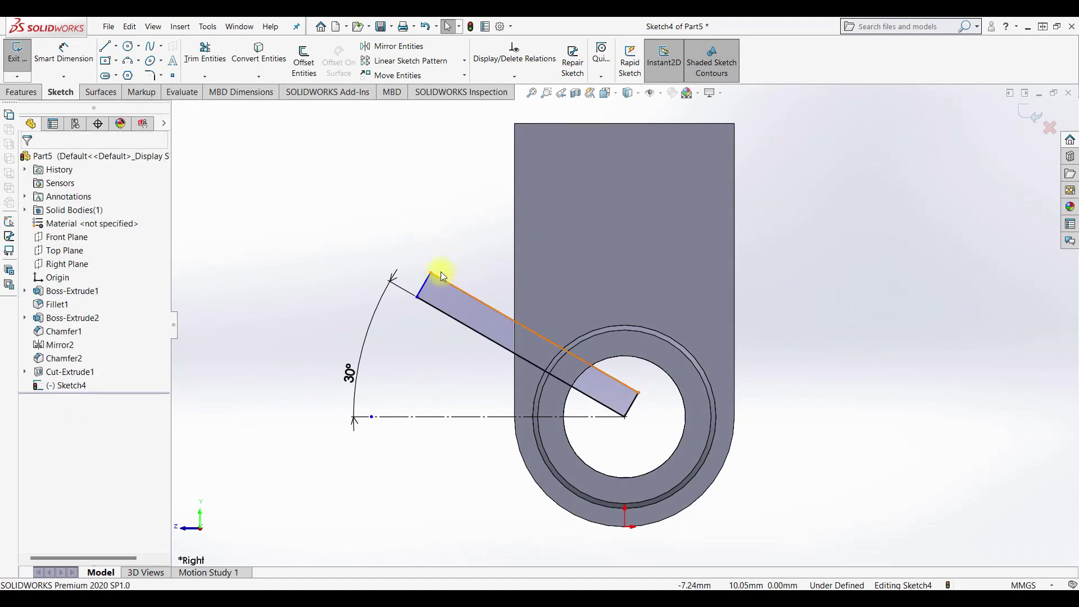
Dimension the slot width between its long edges to 1 mm.
click(64, 52)
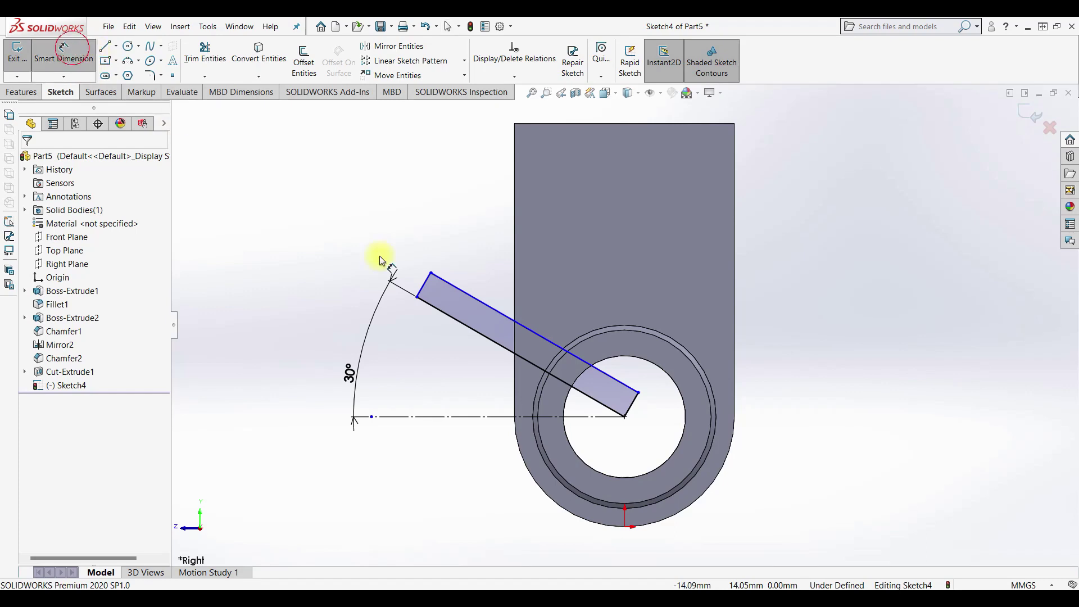
click(502, 349)
click(508, 316)
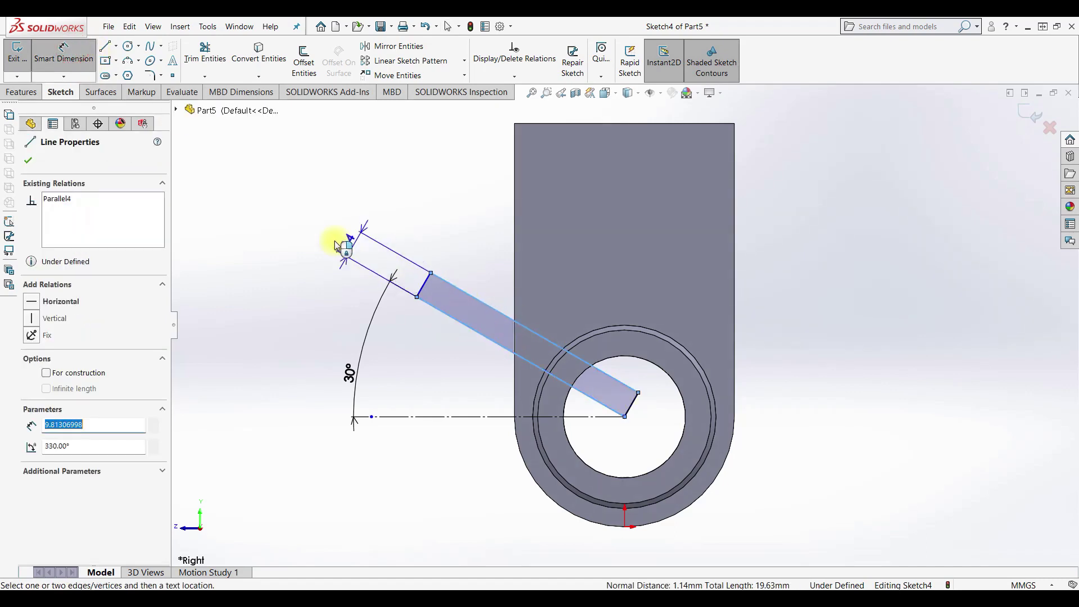
click(356, 276)
text(1)
key(Return)
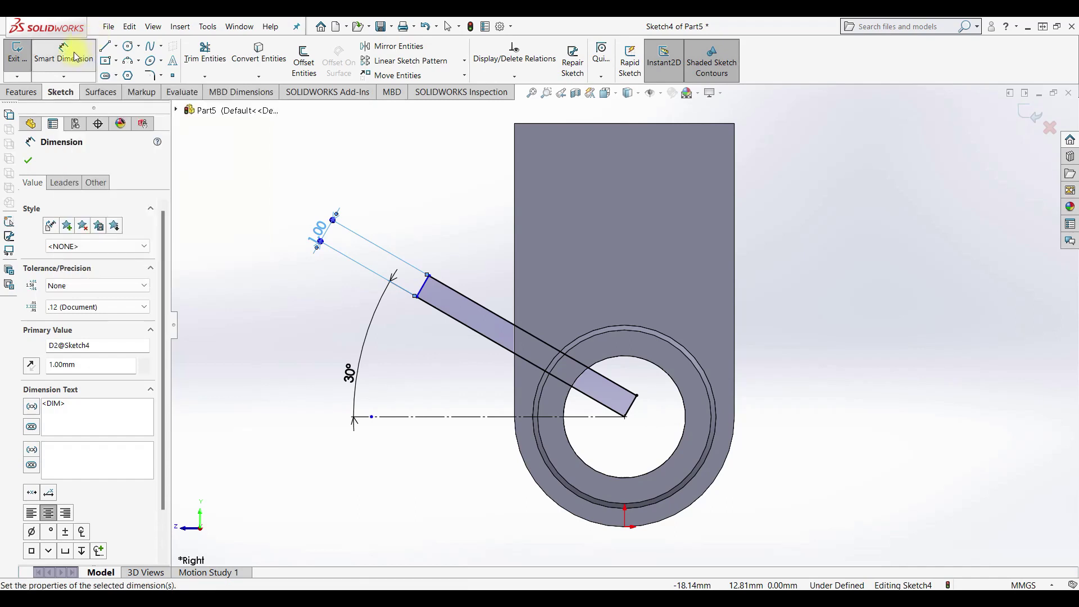
Dimension the slot length to 9 mm, correcting the mistyped value.
click(477, 305)
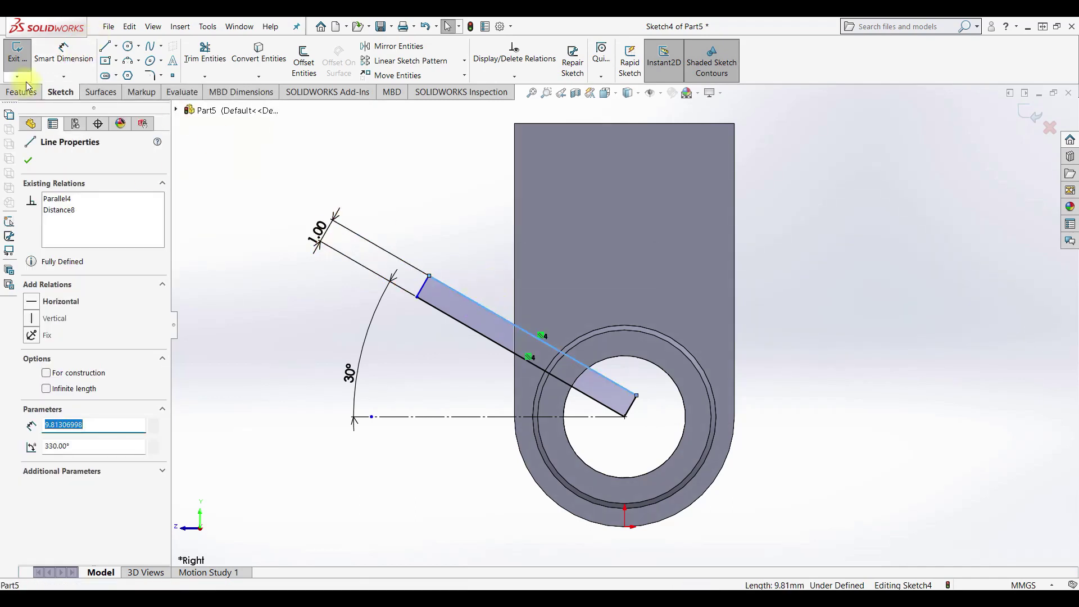
click(63, 52)
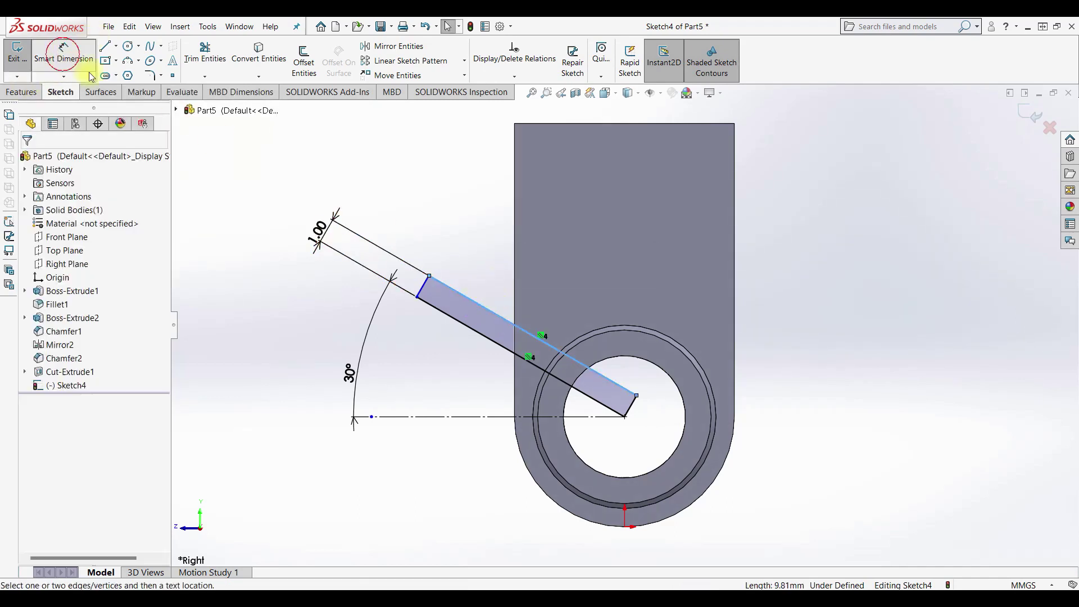
click(474, 303)
click(492, 275)
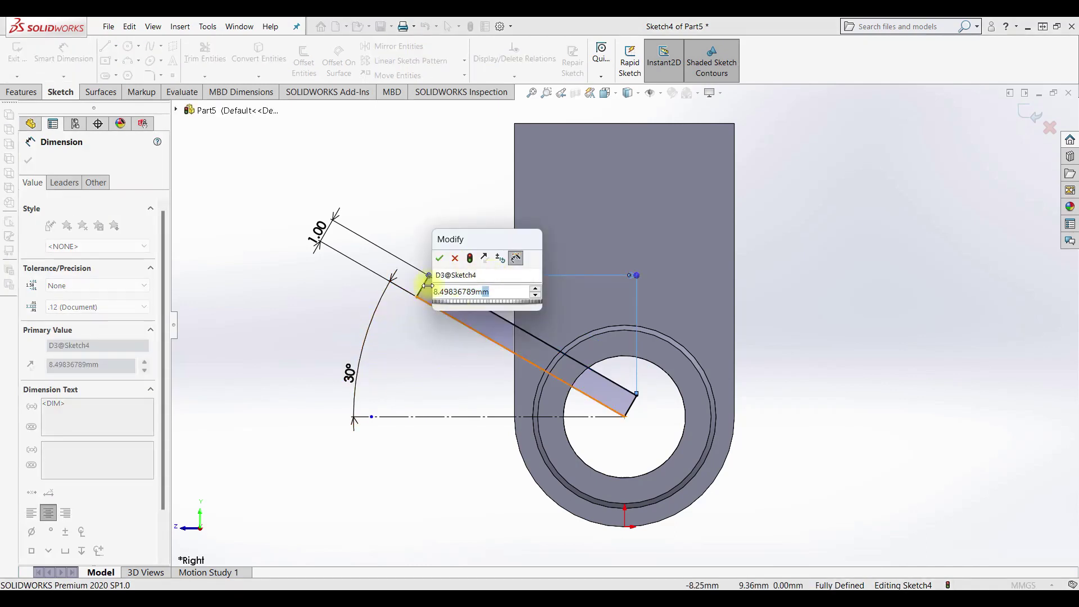
text(17498.36789)
key(Return)
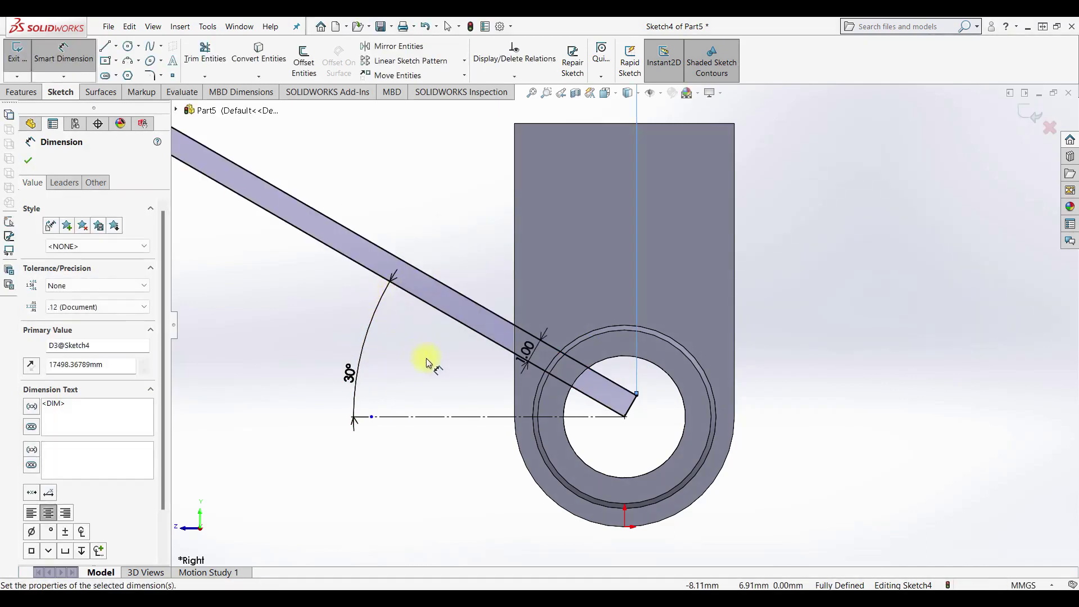
key(z)
key(z)
key(z)
key(z)
key(z)
key(z)
key(z)
key(z)
key(z)
key(z)
key(z)
key(z)
key(z)
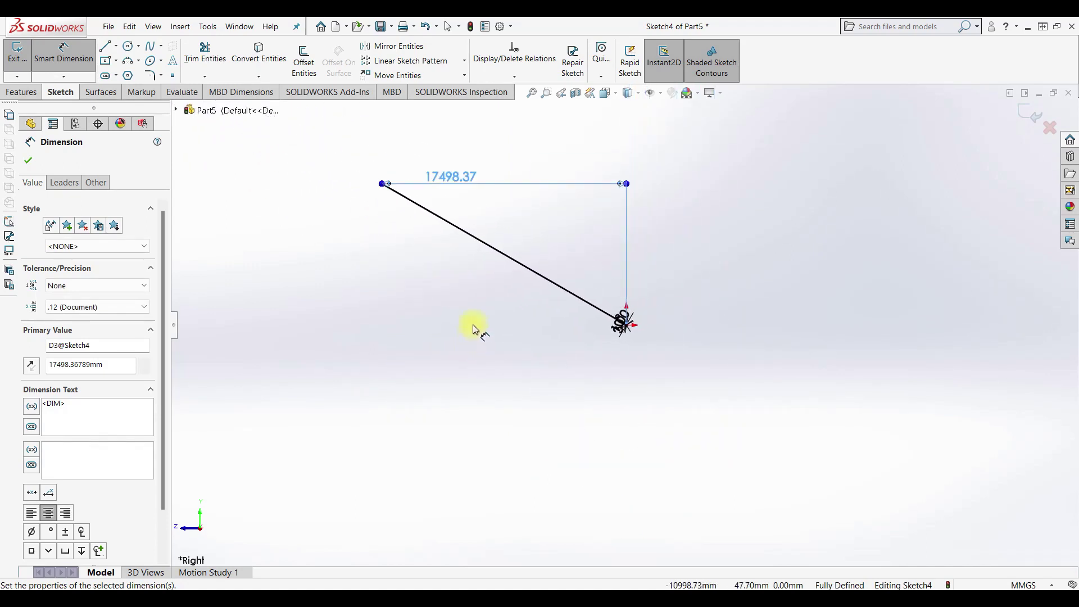
key(z)
double_click(565, 235)
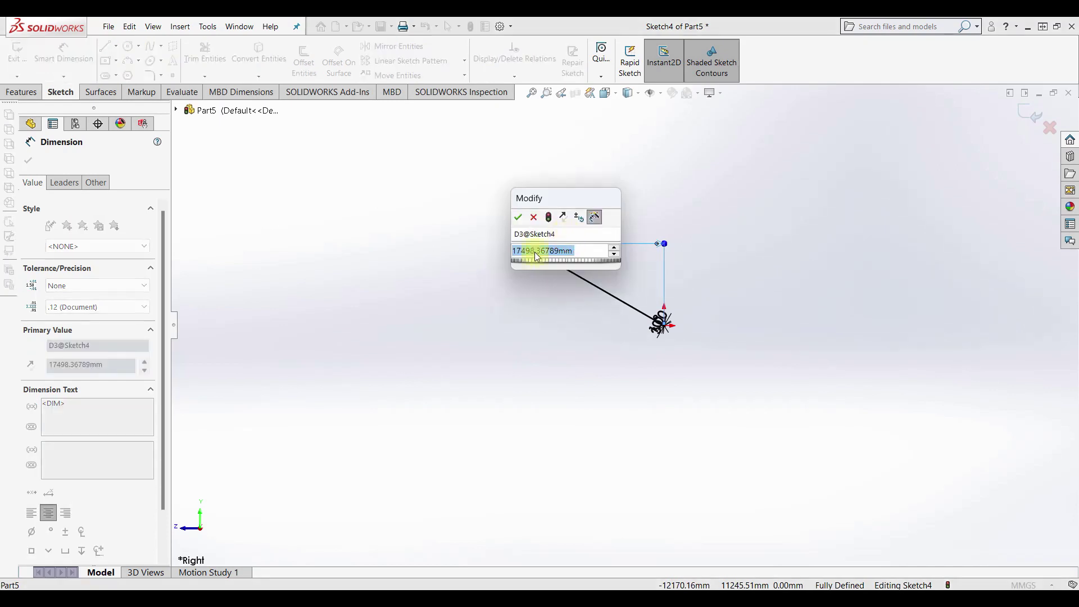
text(9)
key(Return)
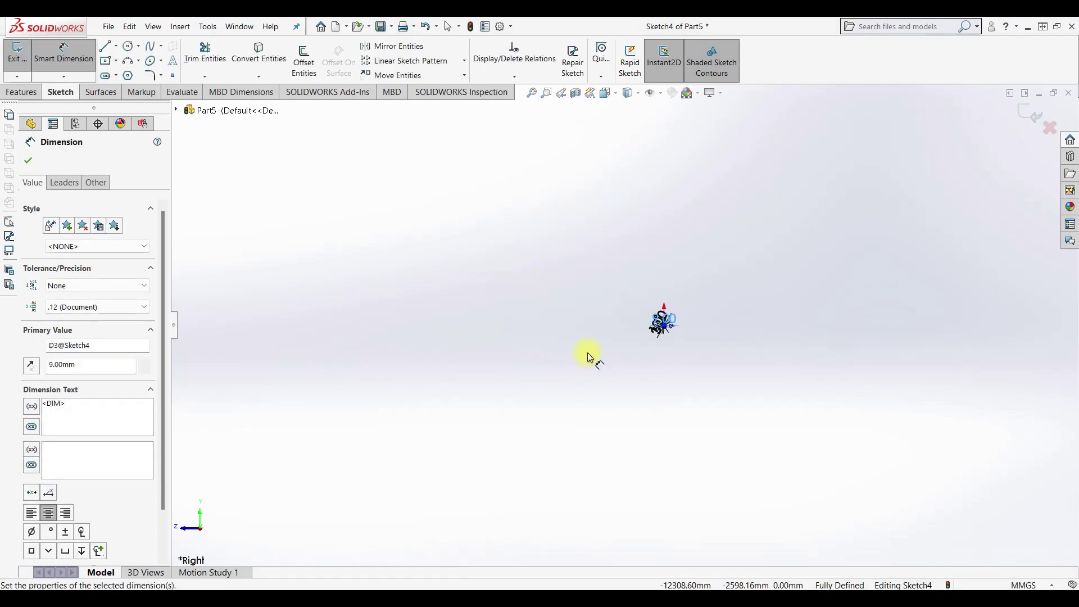
Reframe the view and exit the finished Sketch4.
ctrl+middle_drag(729, 295, 586, 360)
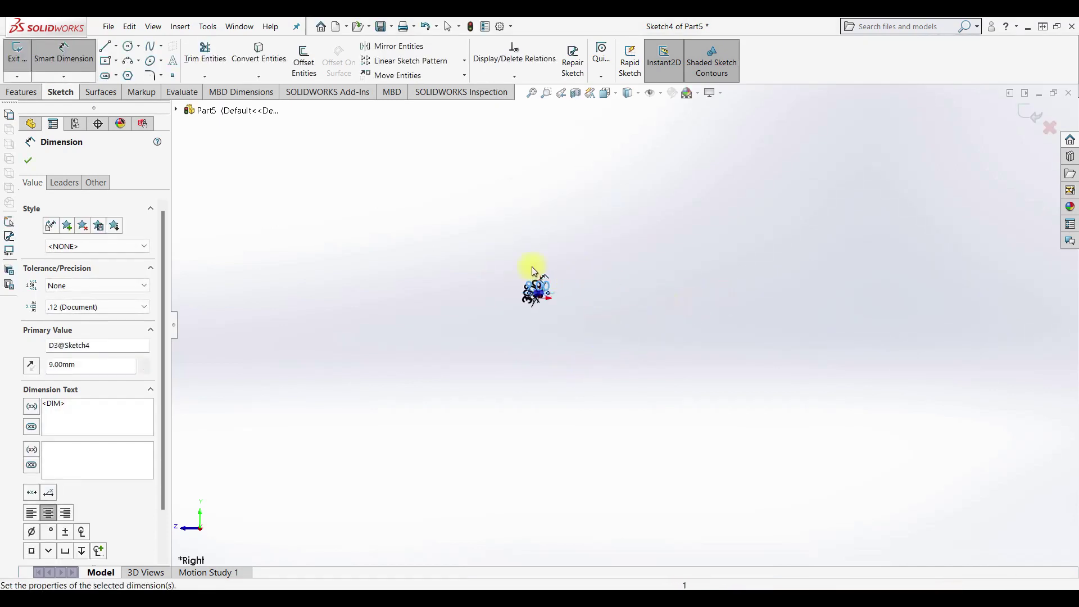
scroll(584, 354, down, 3)
scroll(578, 326, down, 3)
scroll(578, 354, down, 4)
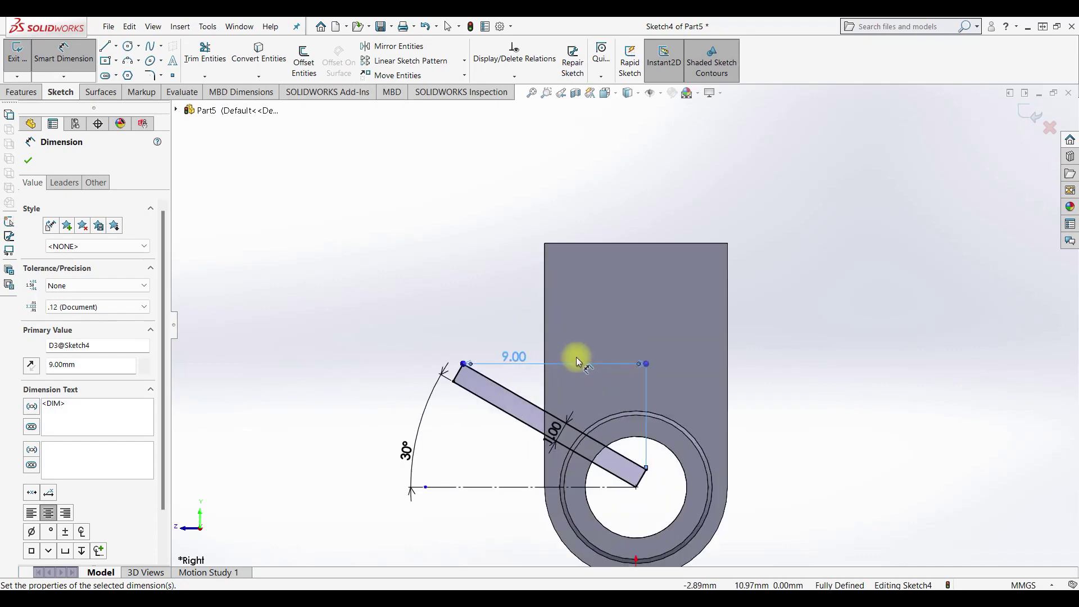
click(17, 53)
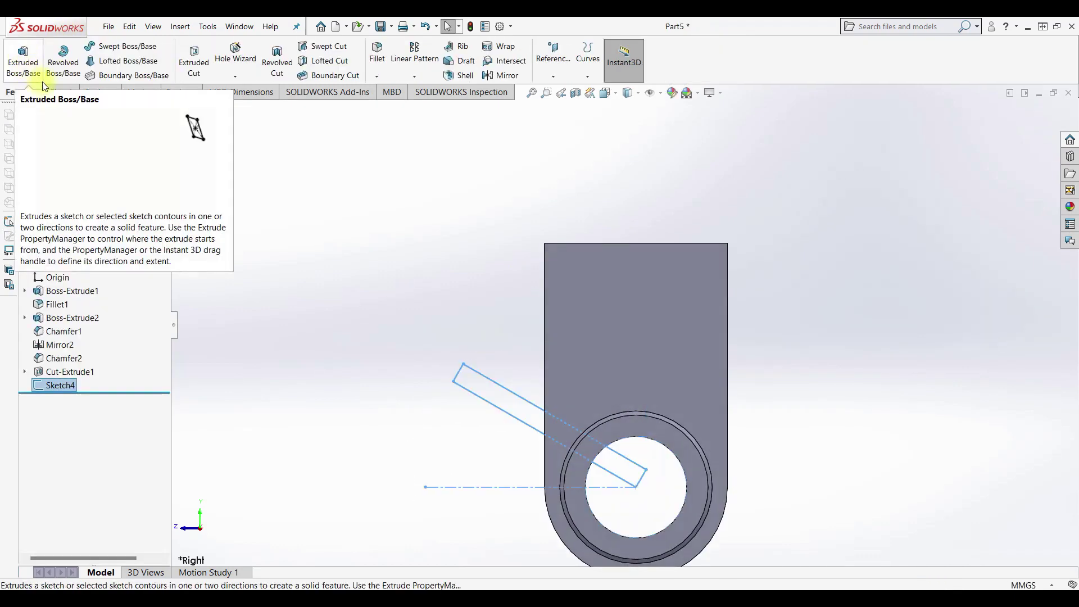
Revolve-cut Sketch4's strip 360° about Line1@Sketch4 to bore the angled side hole.
click(277, 59)
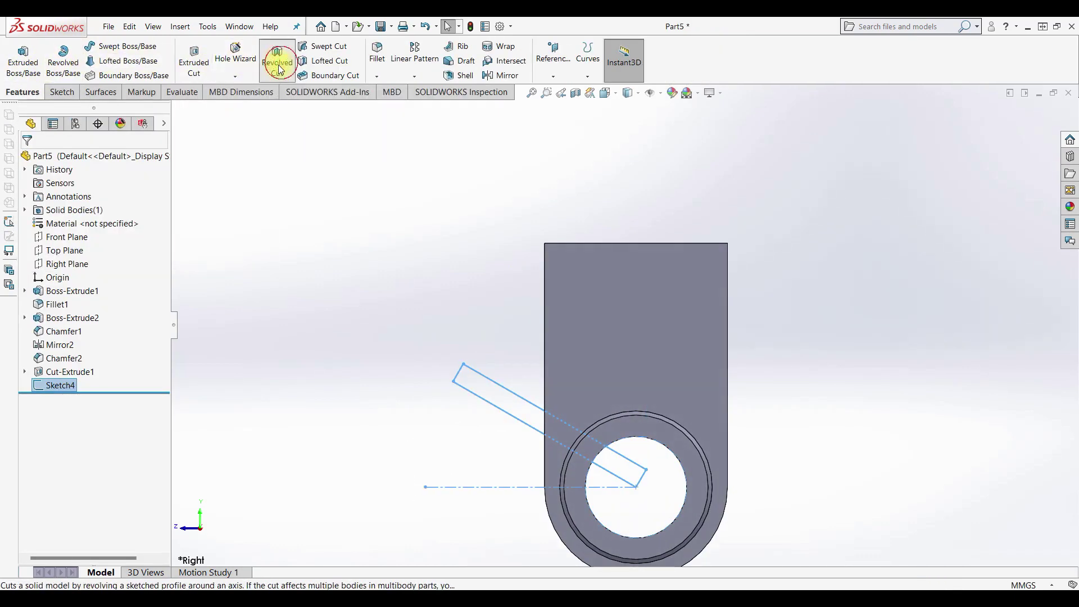
click(484, 401)
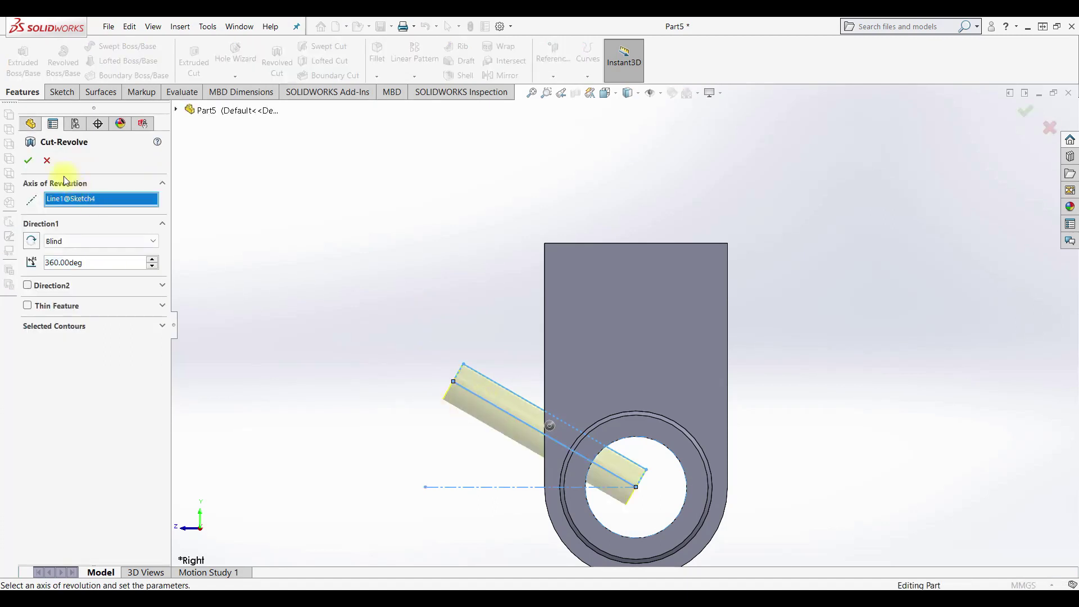
click(31, 161)
mouse_move(766, 356)
middle_down()
mouse_move(806, 383)
mouse_move(739, 293)
mouse_move(659, 251)
mouse_move(681, 257)
middle_up()
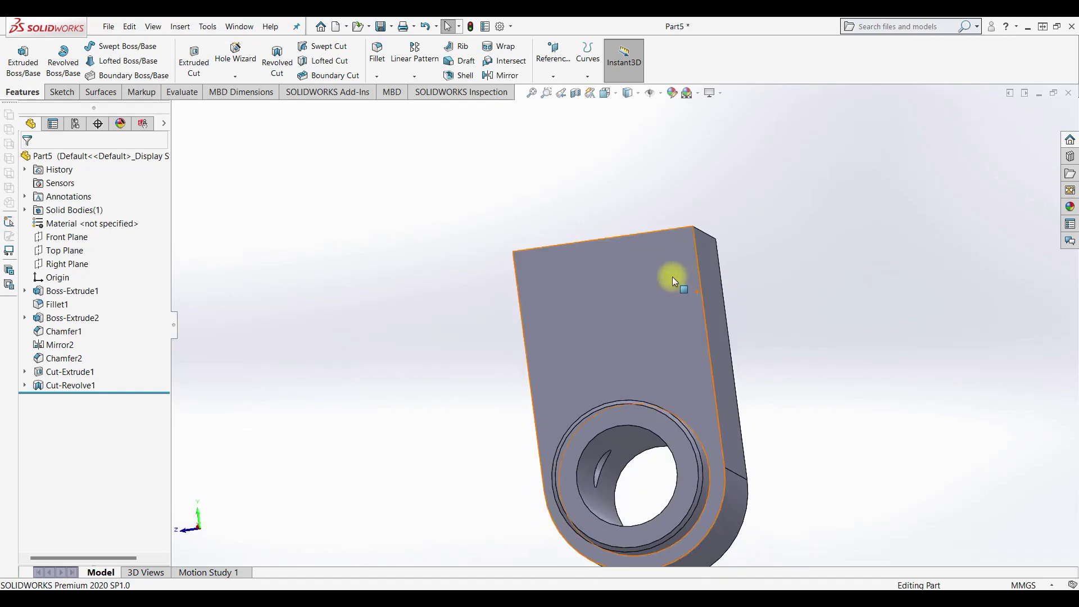
middle_drag(235, 262, 303, 291)
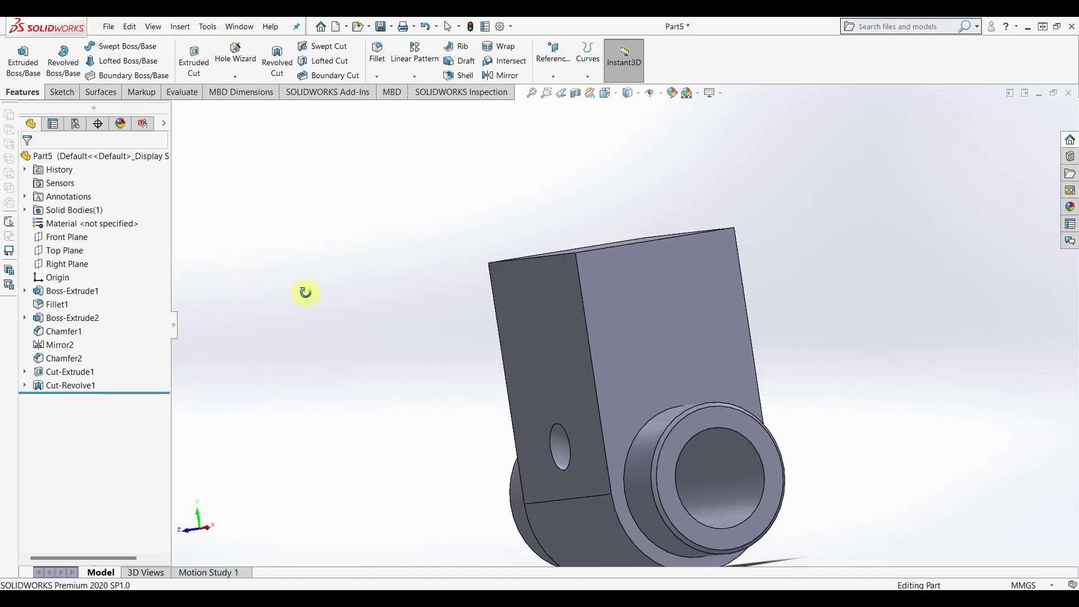
click(56, 385)
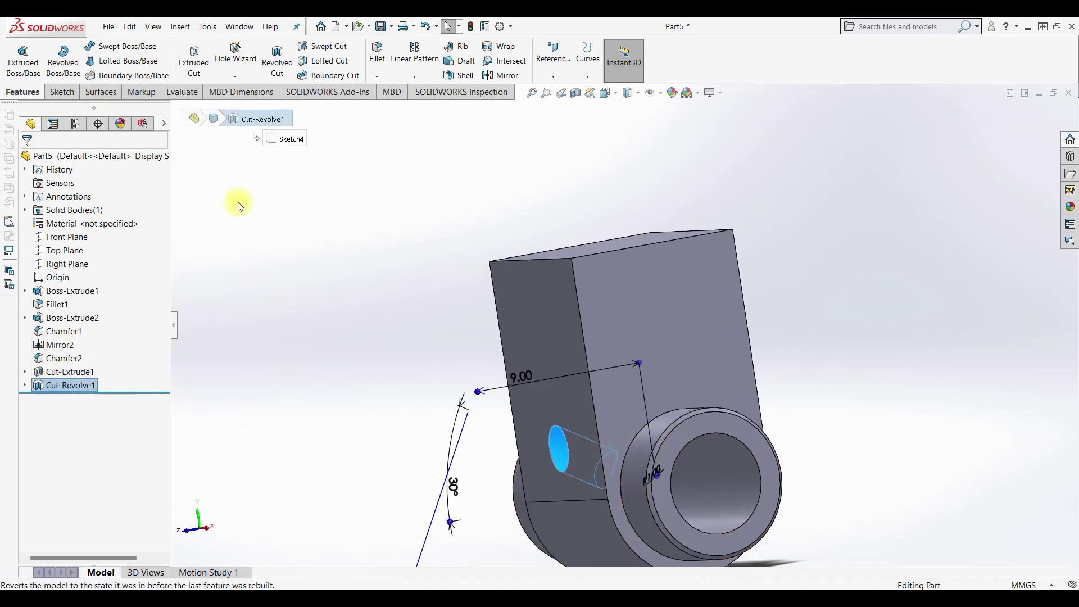
Mirror Cut-Revolve1 across the Front Plane as Mirror3.
click(414, 77)
click(416, 118)
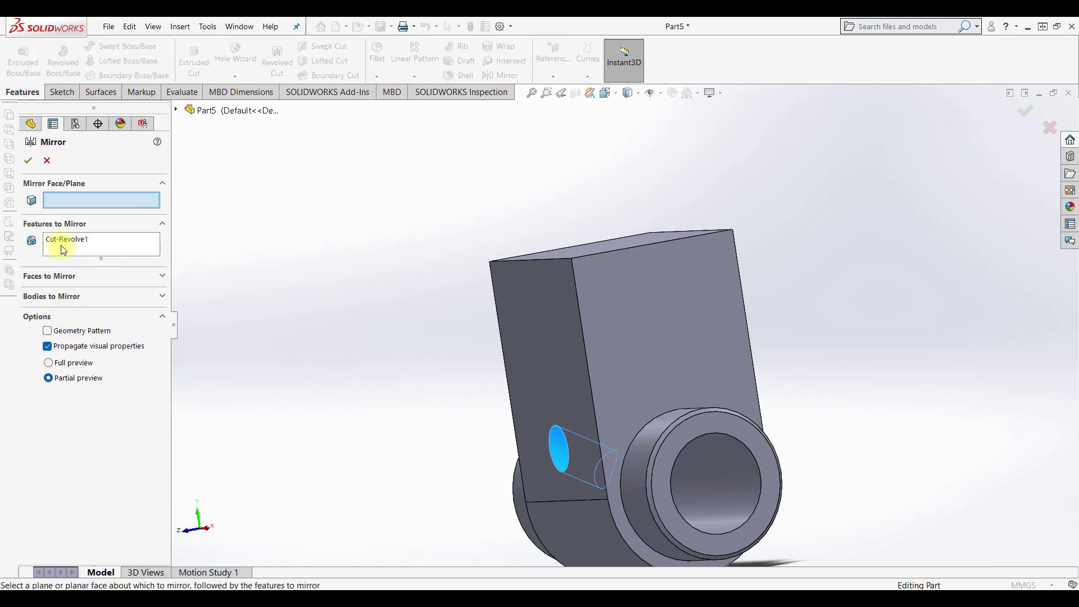
middle_drag(525, 272, 426, 308)
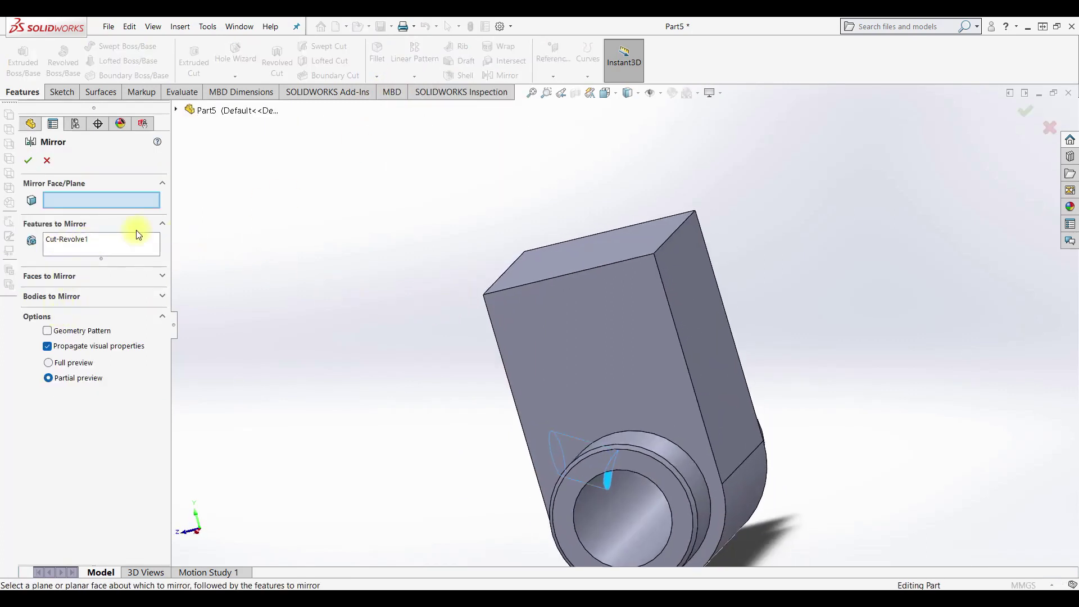
click(176, 111)
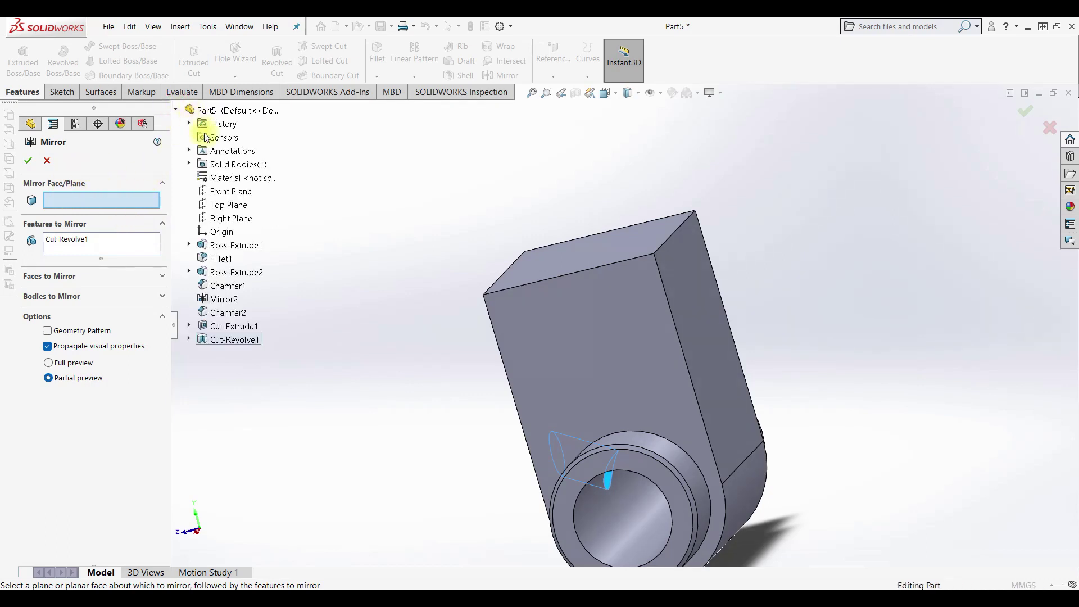
click(228, 194)
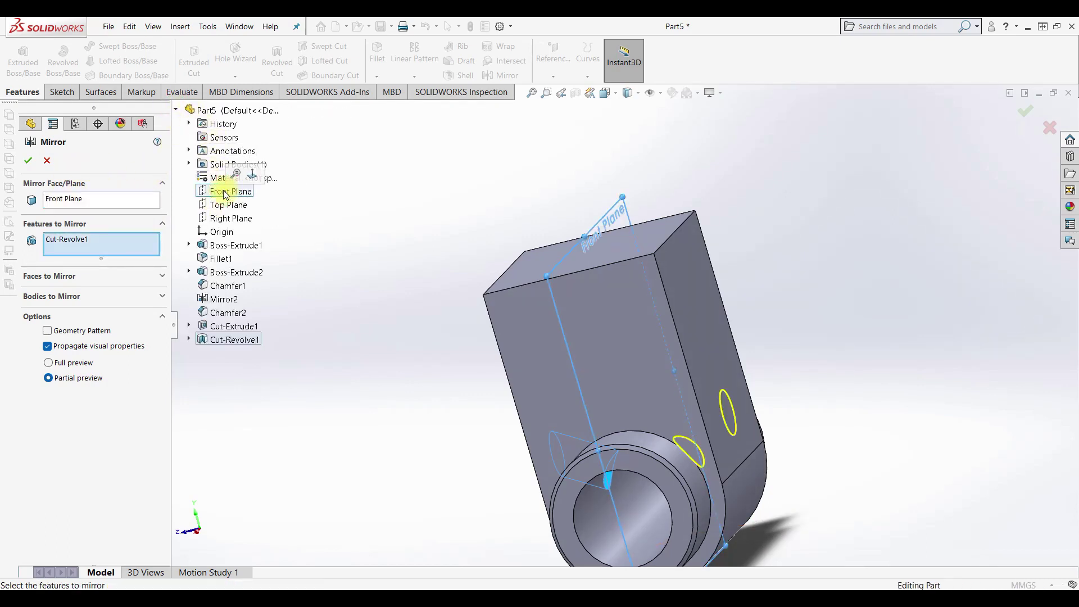
click(29, 159)
mouse_move(446, 243)
middle_down()
mouse_move(515, 306)
mouse_move(570, 309)
mouse_move(493, 272)
mouse_move(428, 268)
mouse_move(464, 326)
middle_up()
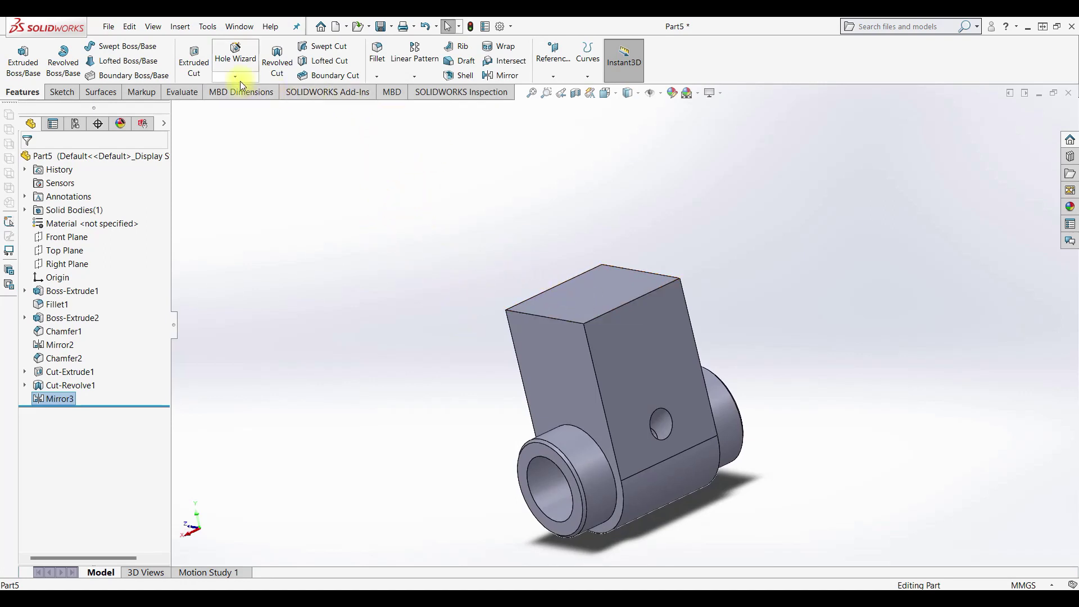
click(233, 68)
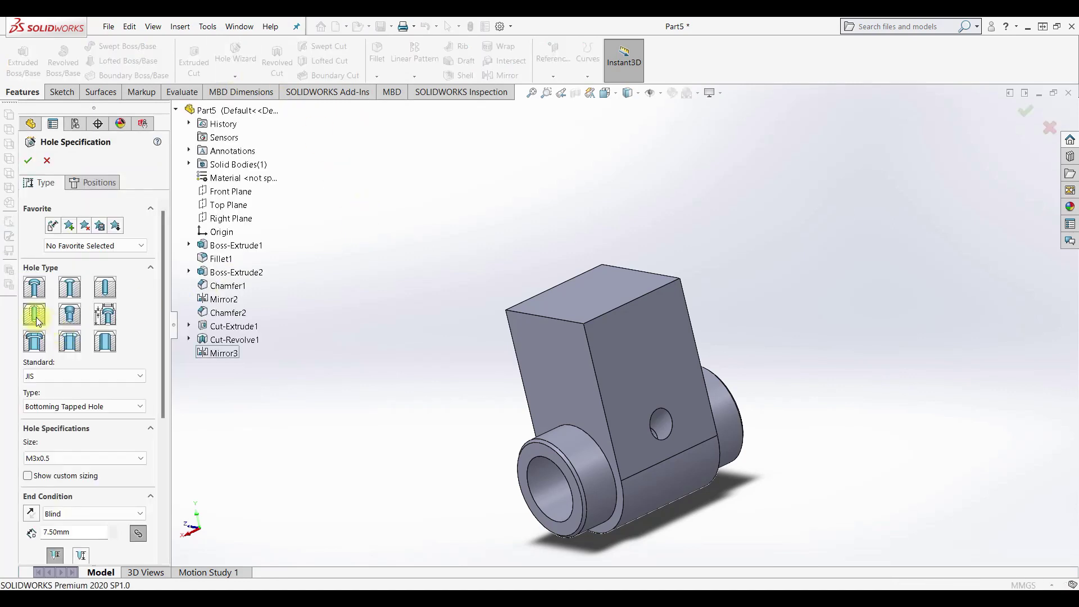
Add an 8 mm deep M5x0.8 bottoming tapped hole on the block's top face.
click(62, 458)
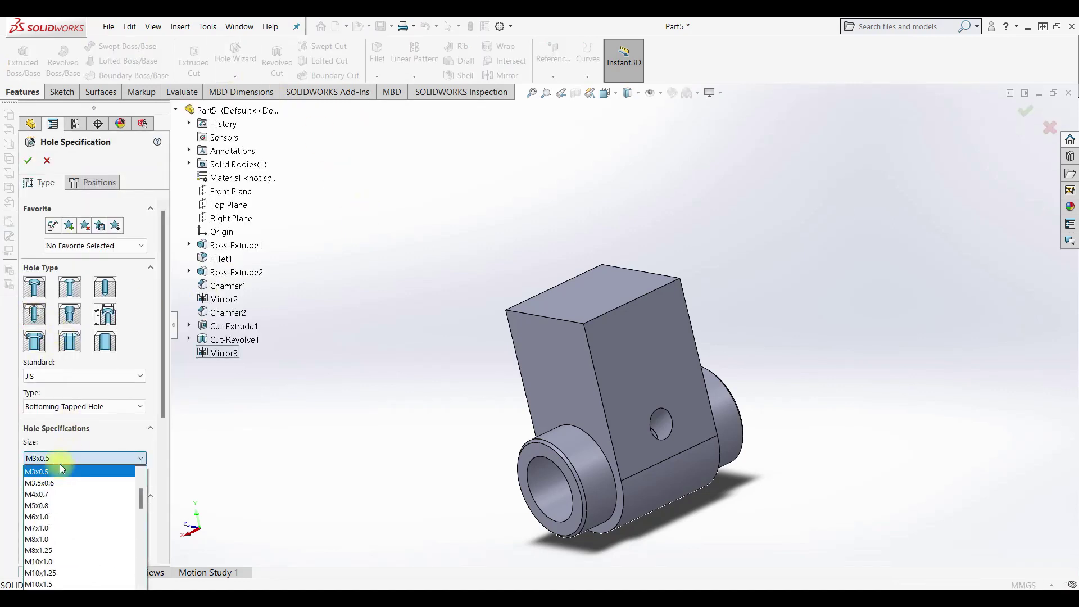
click(52, 507)
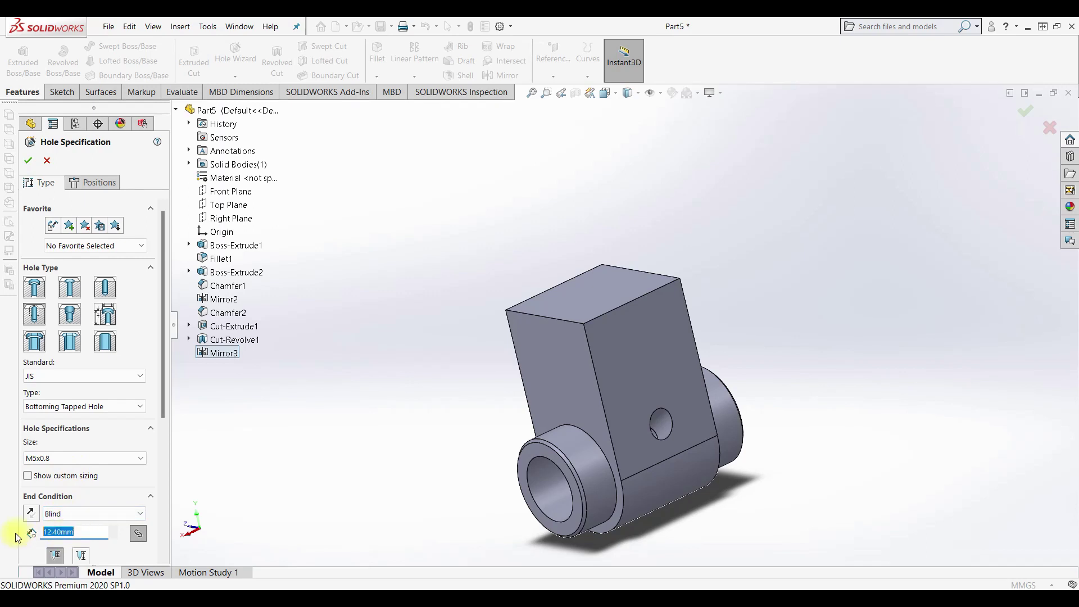
text(8)
key(Return)
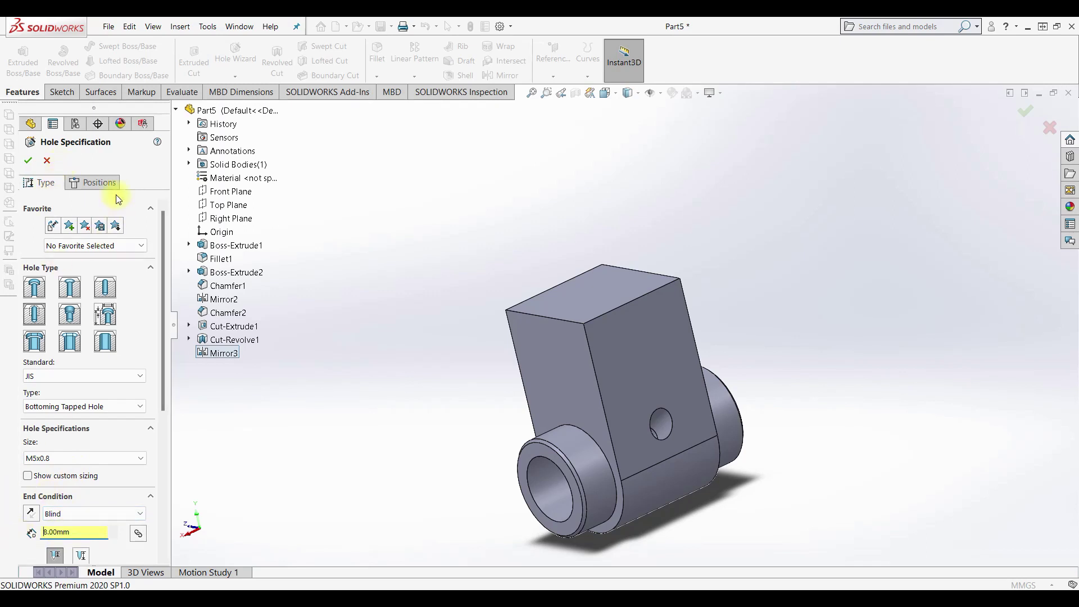
click(115, 187)
click(585, 305)
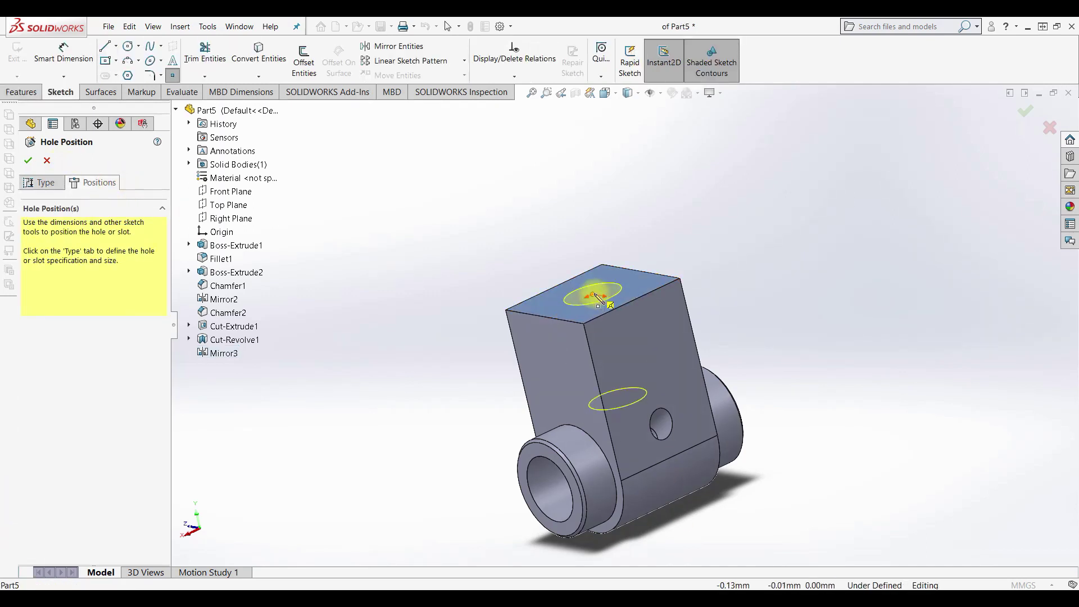
click(593, 295)
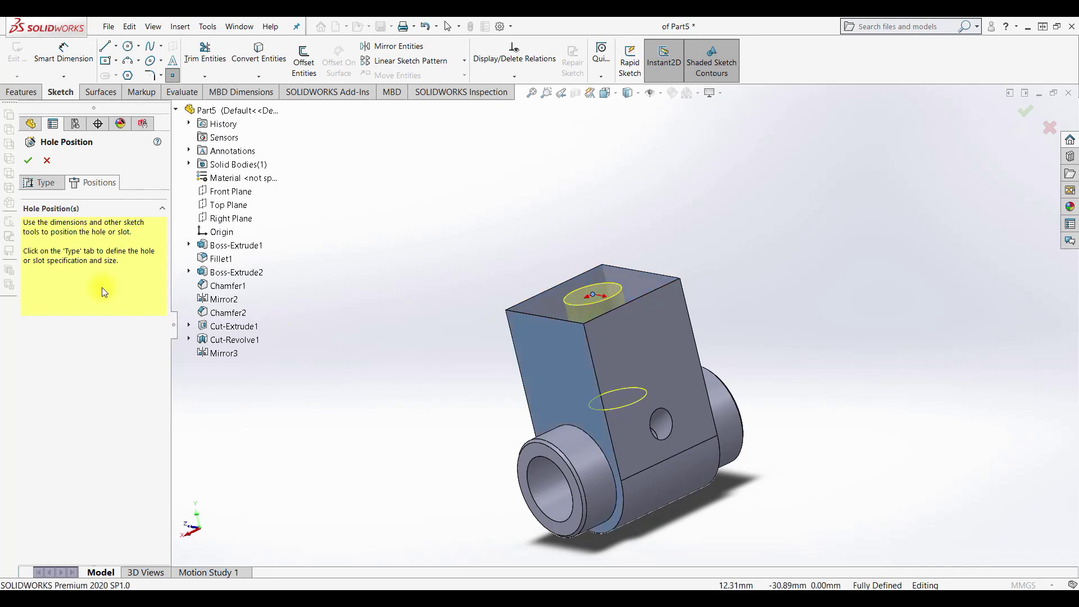
click(31, 160)
mouse_move(468, 285)
middle_down()
mouse_move(514, 329)
mouse_move(618, 379)
mouse_move(534, 346)
mouse_move(551, 308)
middle_up()
click(328, 202)
click(376, 76)
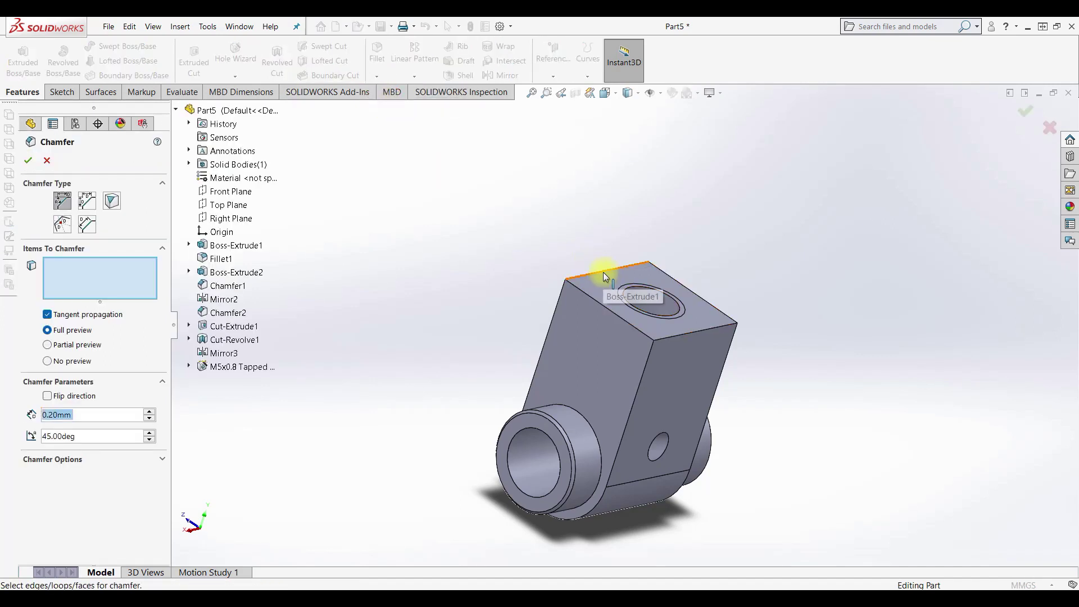
Chamfer the four top-face edges 0.20 mm × 45° as Chamfer3.
click(603, 272)
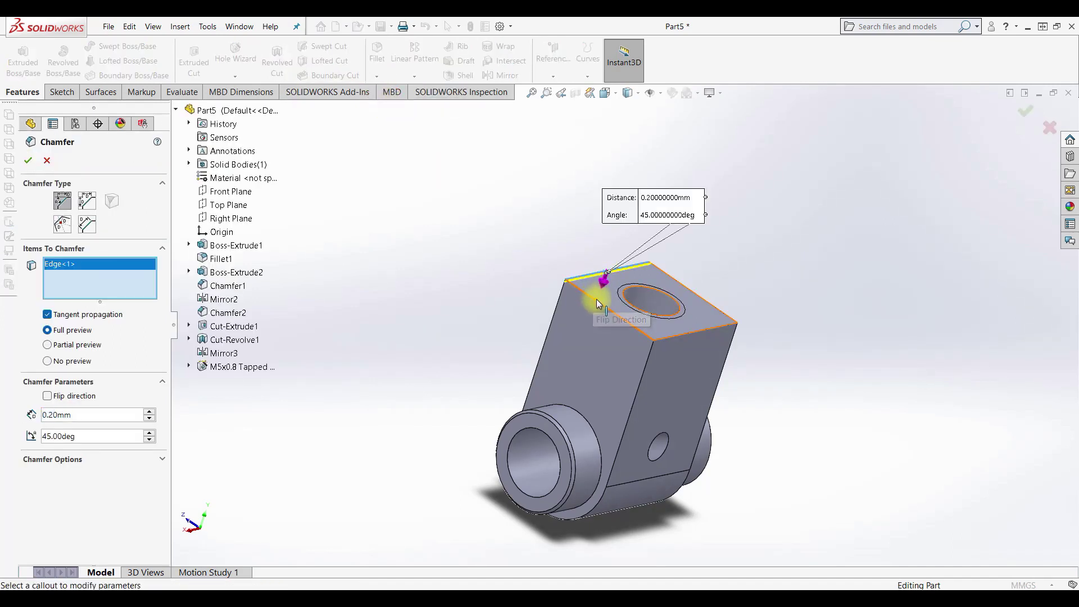
click(599, 303)
click(680, 339)
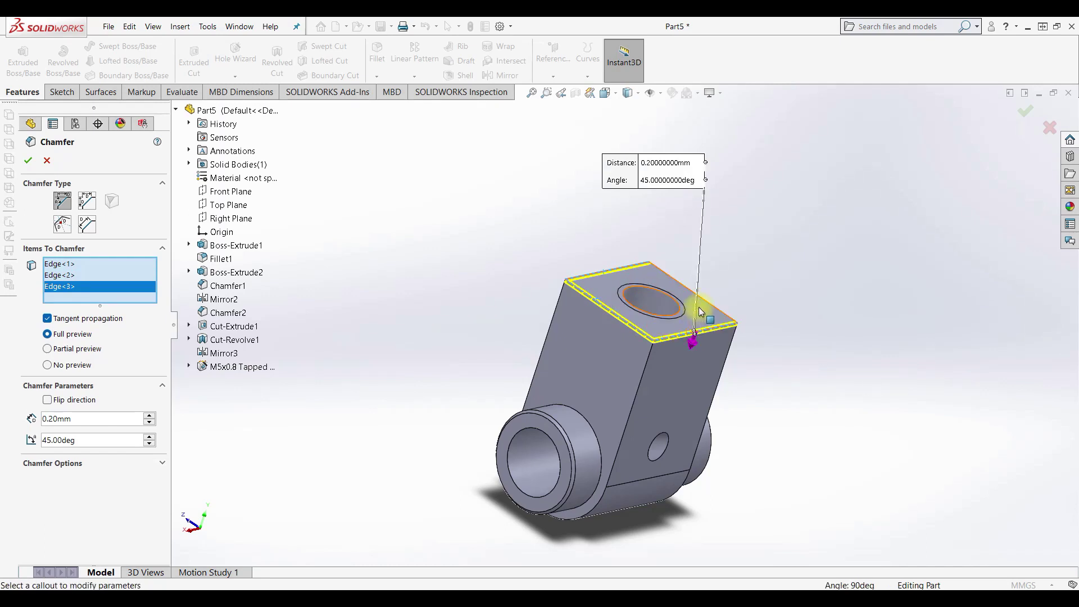
click(692, 293)
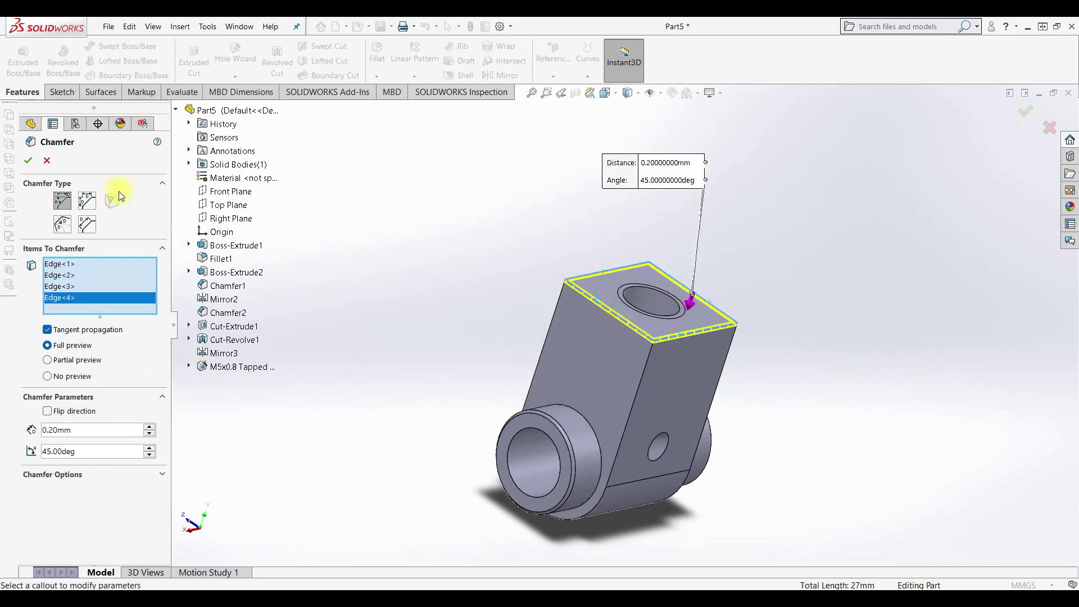
click(29, 162)
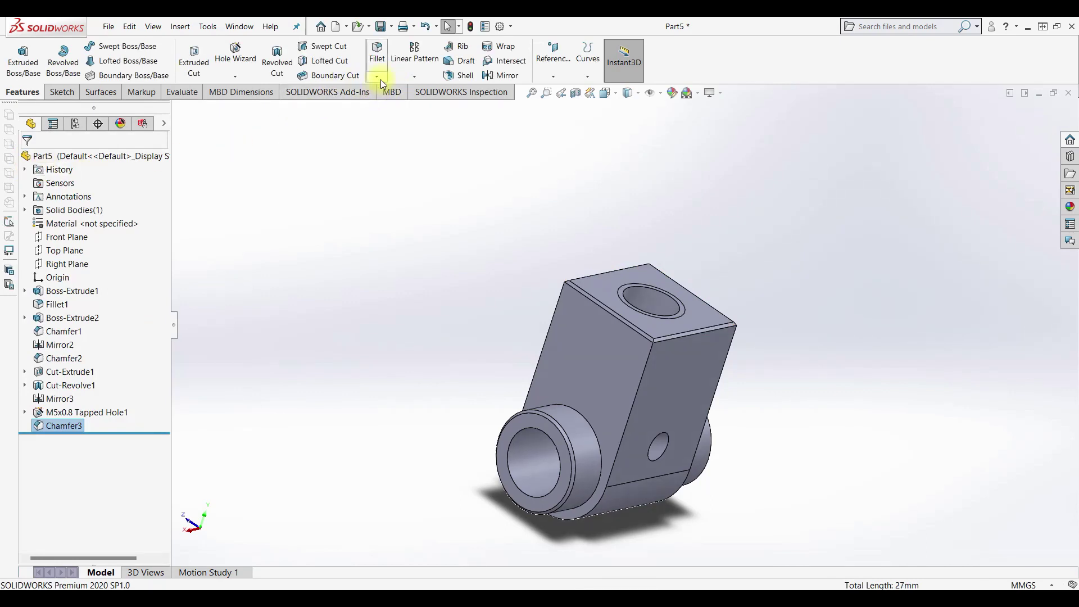
Chamfer the two opposite side edge loops as Chamfer4.
click(376, 77)
click(387, 104)
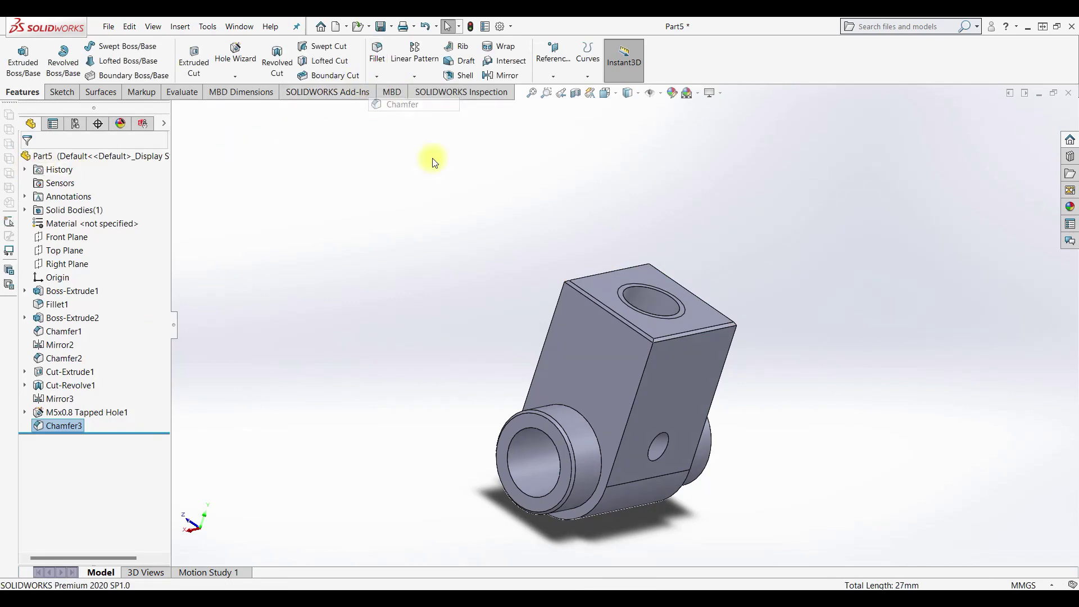
click(635, 394)
mouse_move(640, 393)
middle_down()
mouse_move(712, 370)
mouse_move(666, 349)
middle_up()
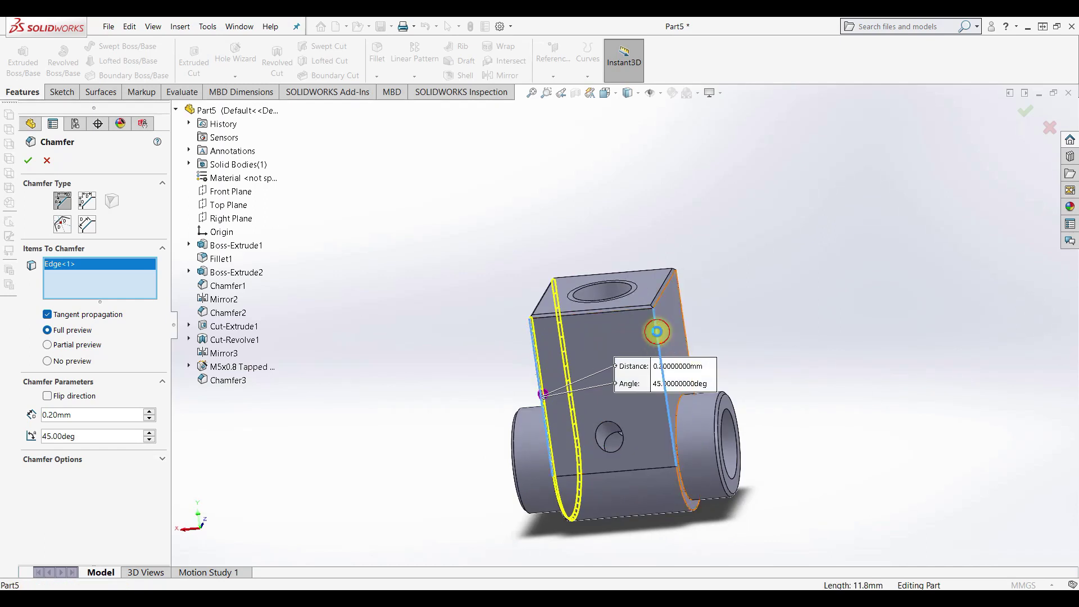
click(659, 336)
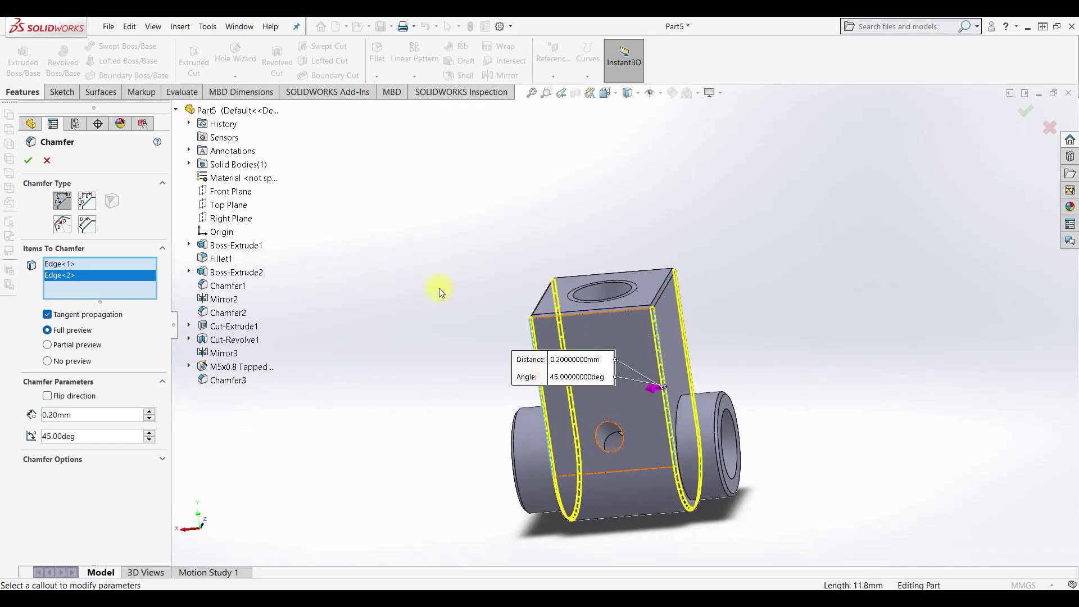
click(28, 160)
mouse_move(694, 291)
middle_down()
mouse_move(644, 296)
mouse_move(538, 180)
middle_up()
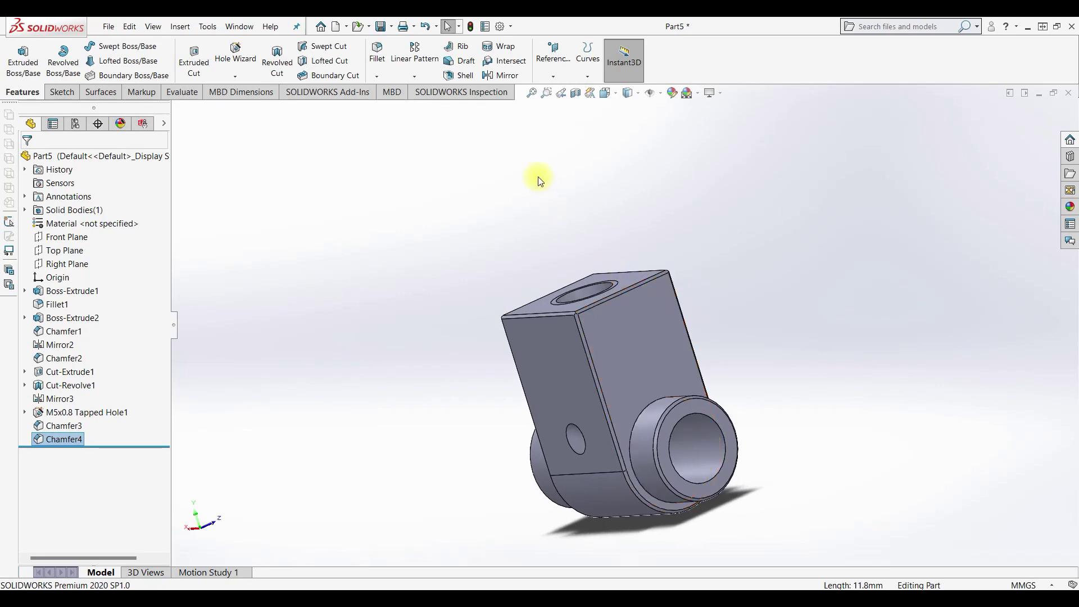
click(376, 77)
Fillet the two circular boss-to-block edges with a 0.2 mm radius.
click(377, 58)
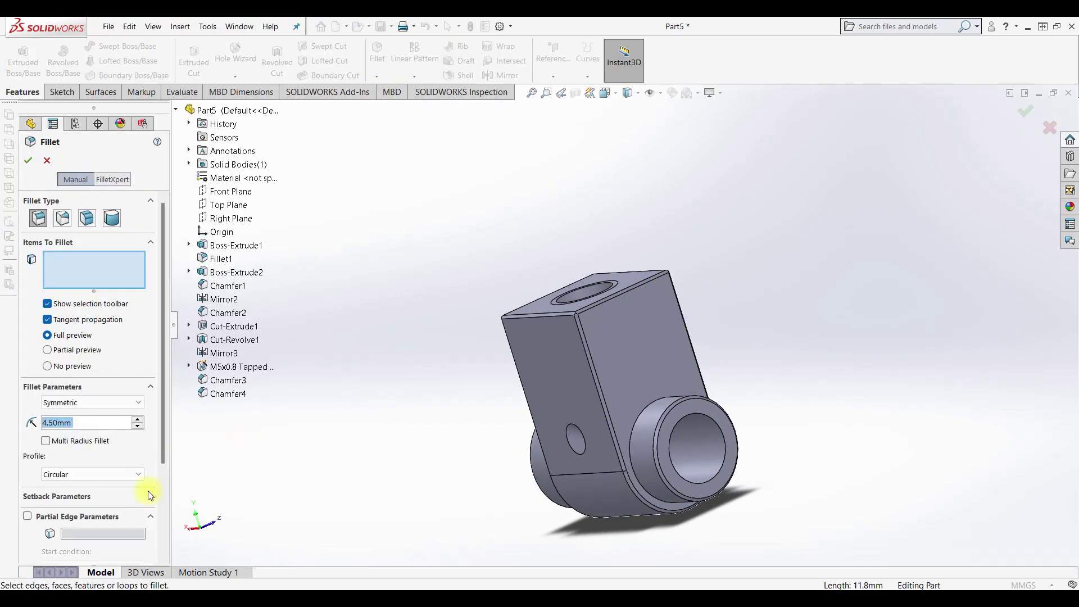
text(0.2)
key(Return)
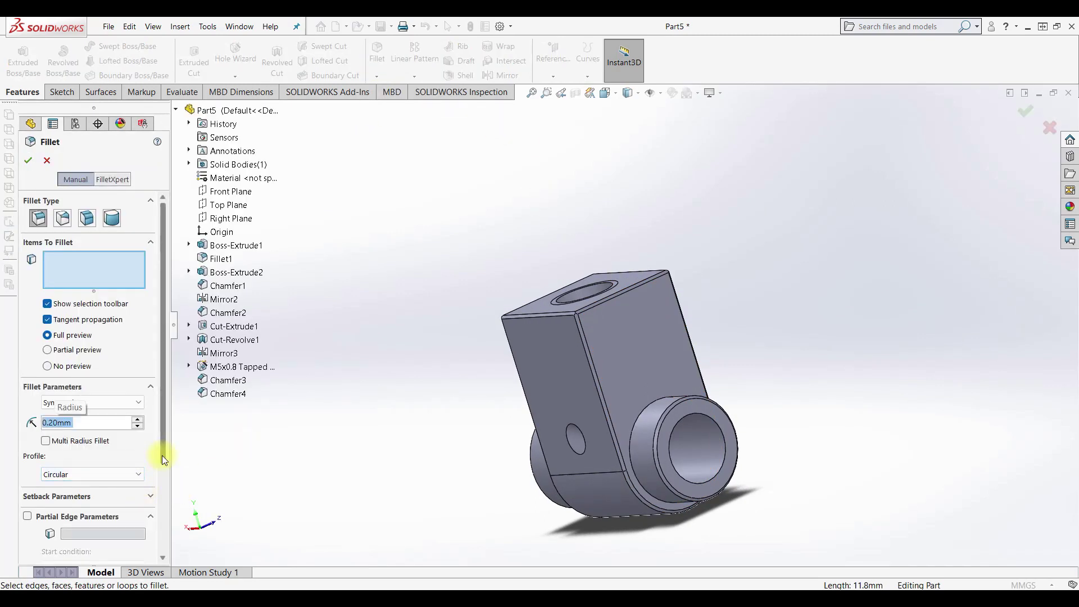
click(633, 421)
mouse_move(600, 436)
middle_down()
mouse_move(638, 446)
mouse_move(585, 423)
mouse_move(577, 409)
middle_up()
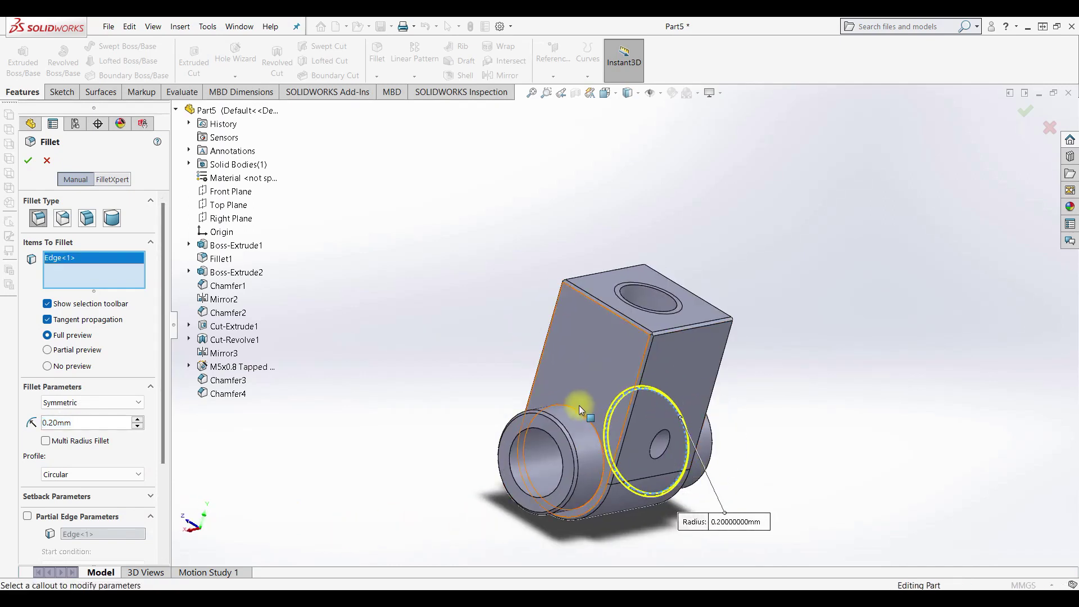
click(581, 417)
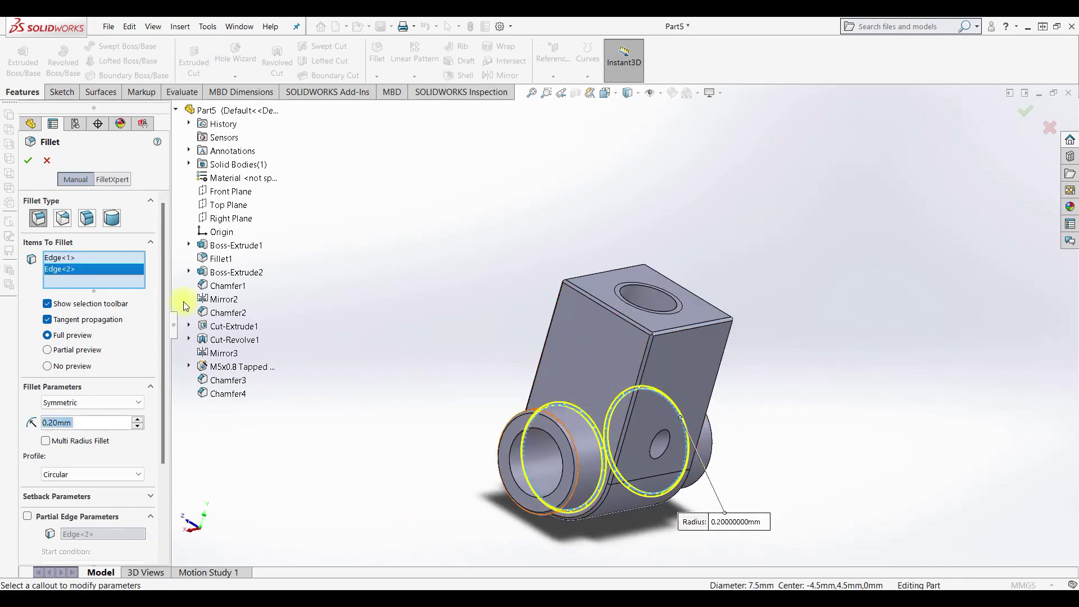
click(31, 163)
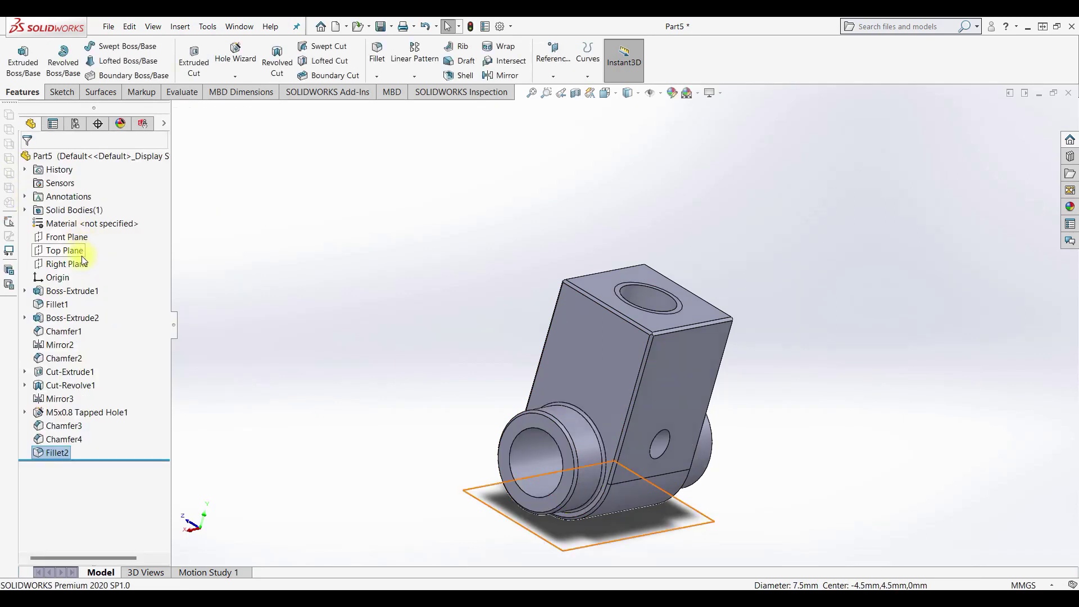
Assign Copper as the part material and save it as 2-03.3.SLDPRT.
right_click(83, 227)
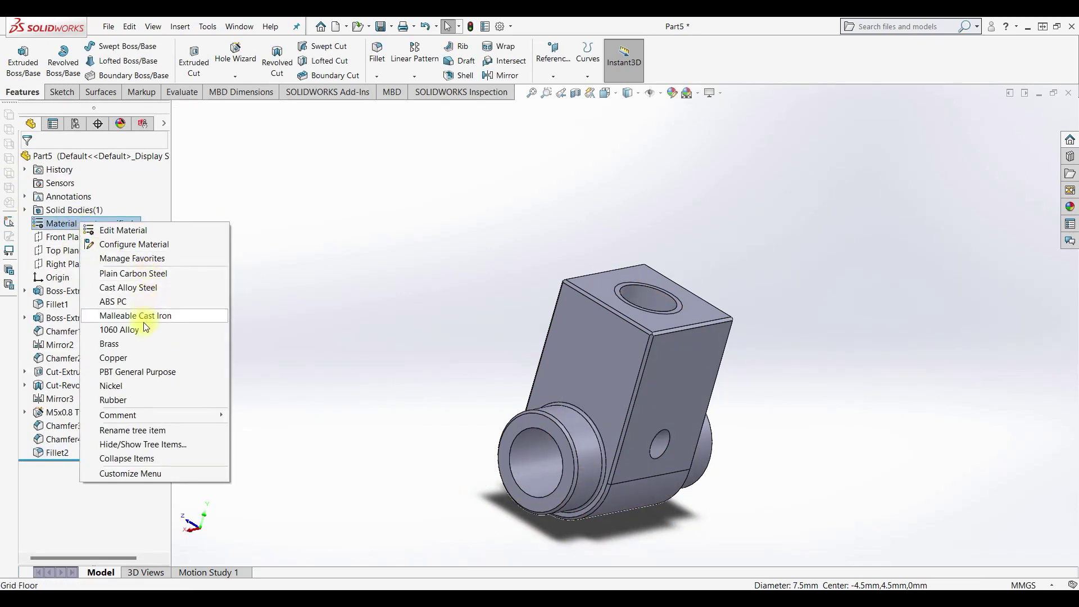
click(129, 360)
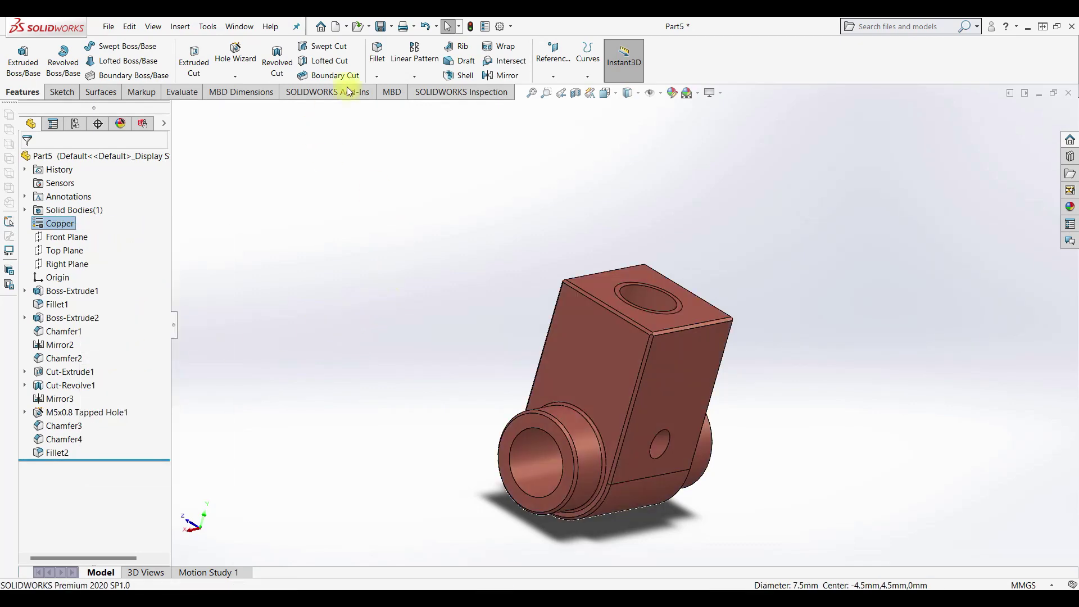
key(ctrl+s)
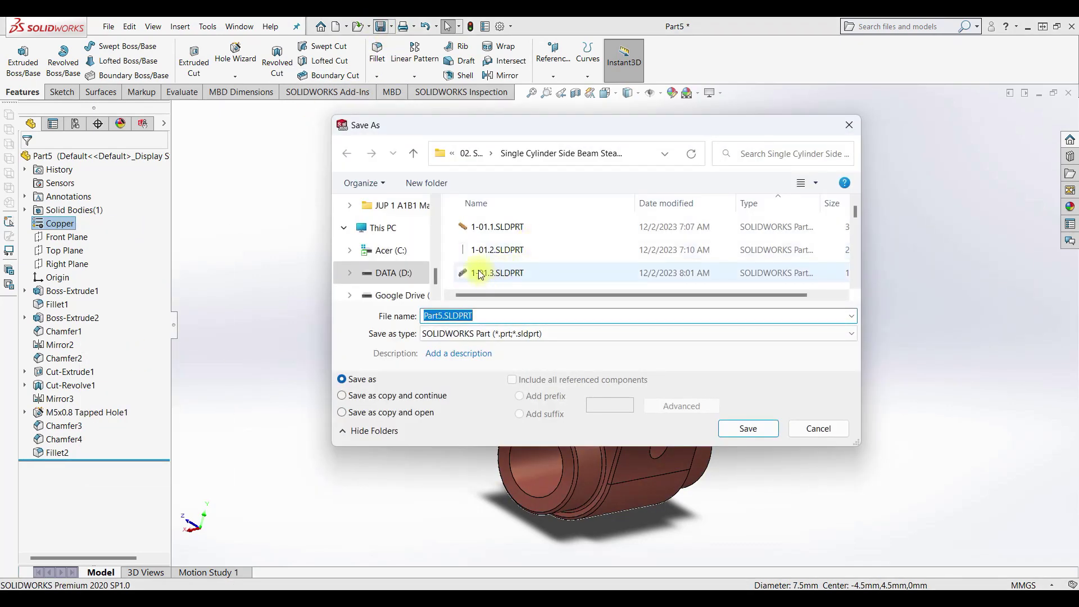
scroll(481, 264, down, 3)
scroll(481, 261, down, 3)
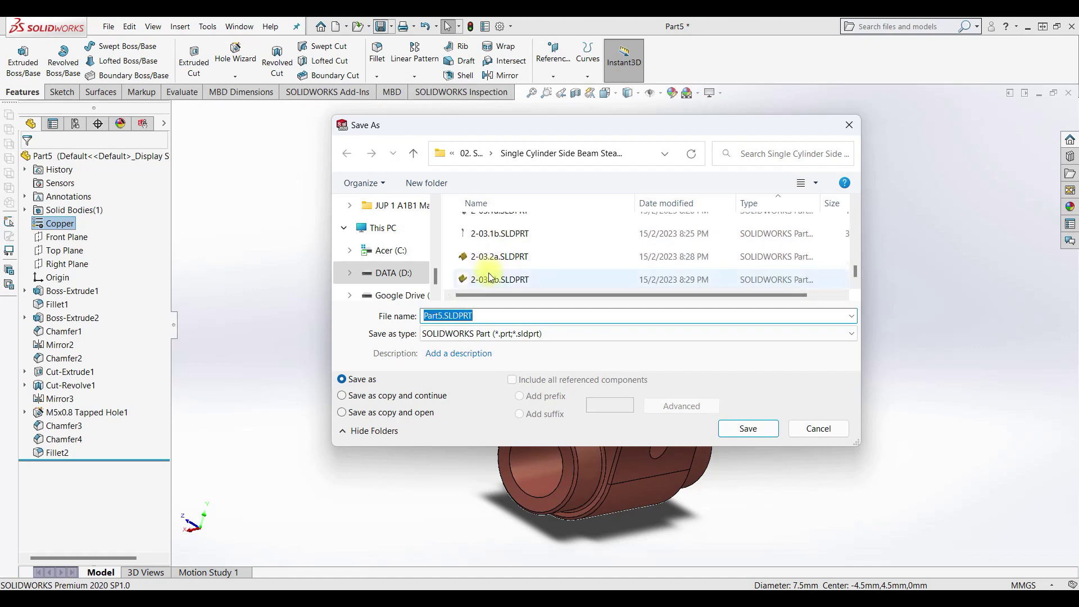
click(481, 278)
click(441, 316)
click(438, 316)
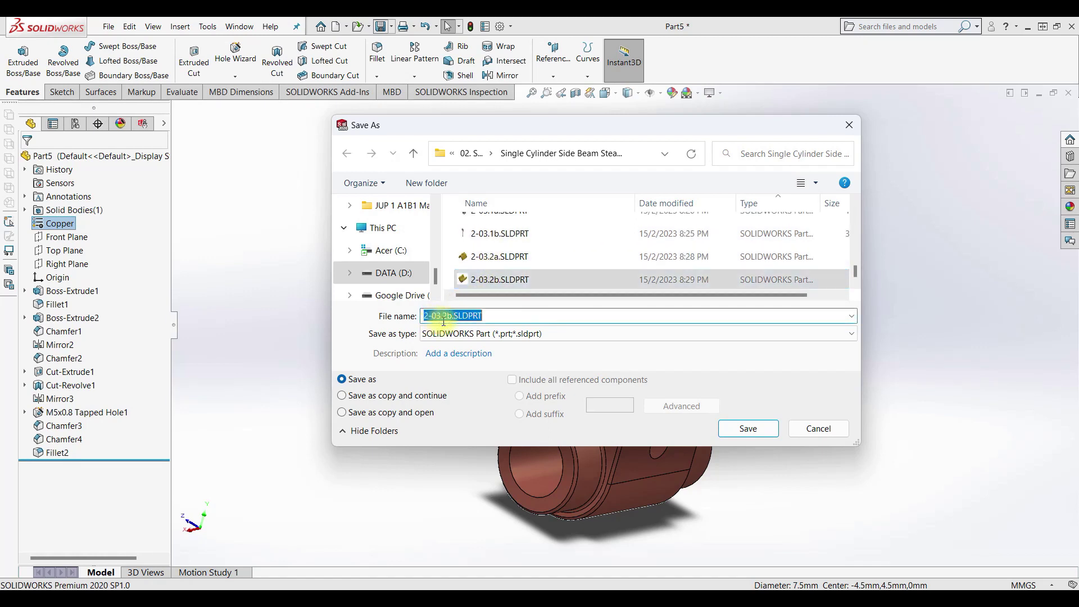
drag(442, 317, 447, 316)
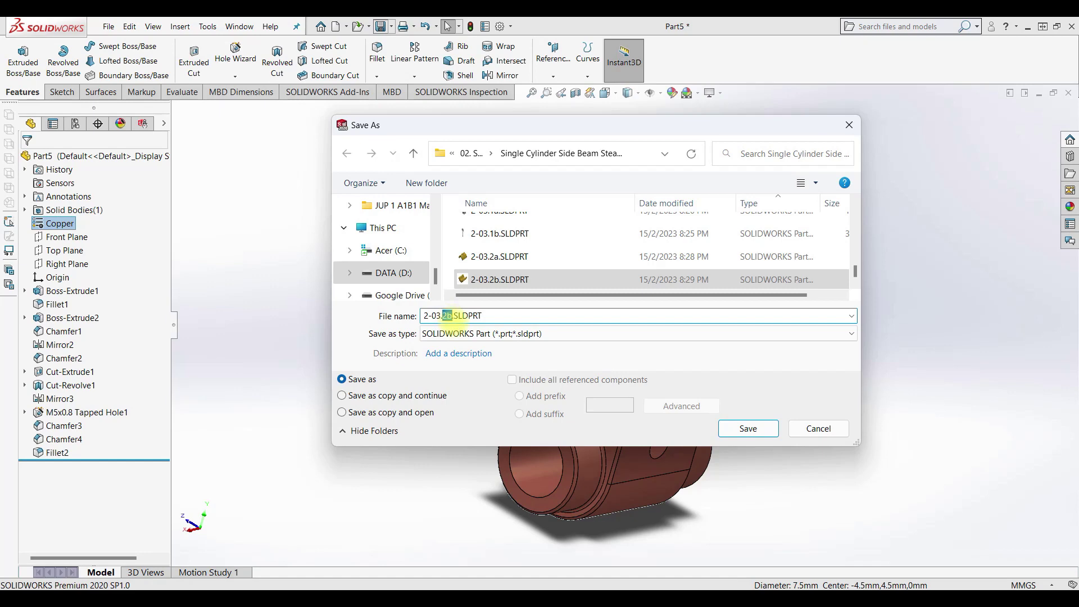
text(3)
key(Return)
mouse_move(574, 333)
middle_down()
mouse_move(438, 274)
mouse_move(454, 295)
middle_up()
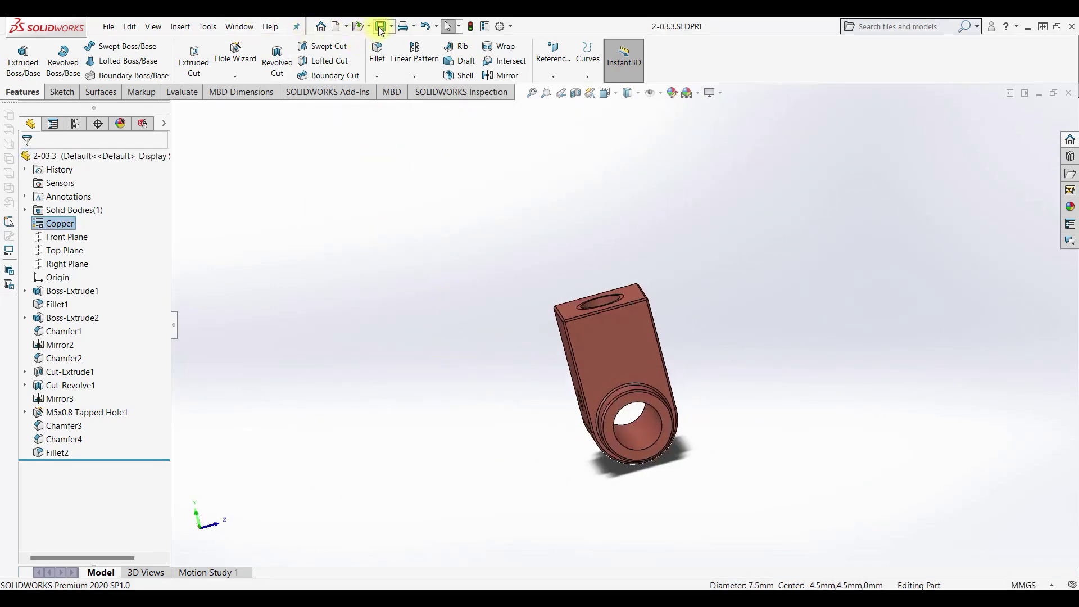
Create a new assembly with the copper block 2-03.3 fixed as base component.
click(336, 26)
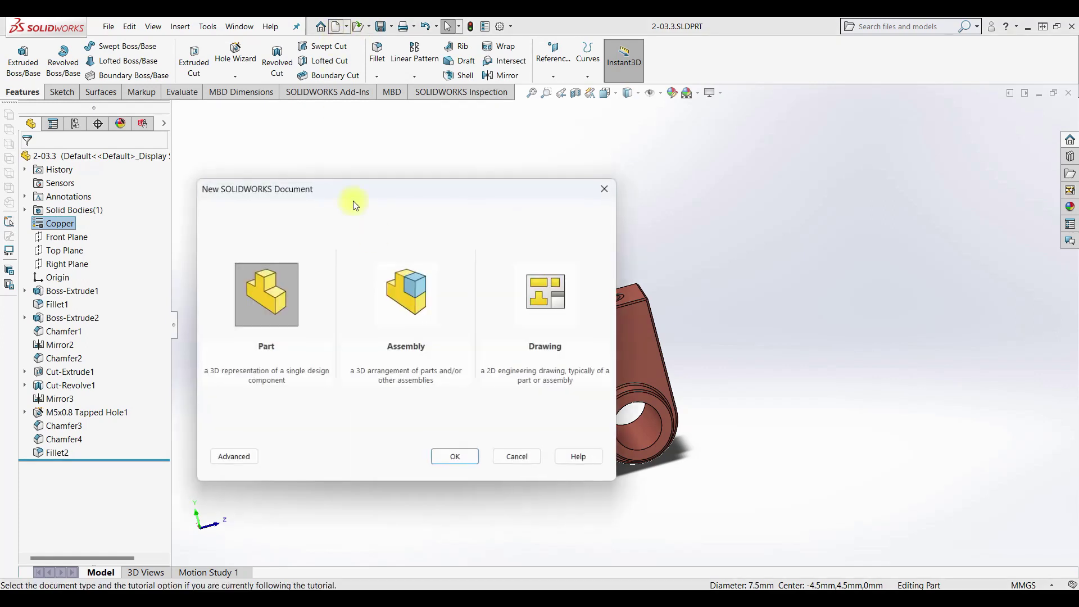
click(405, 293)
click(458, 458)
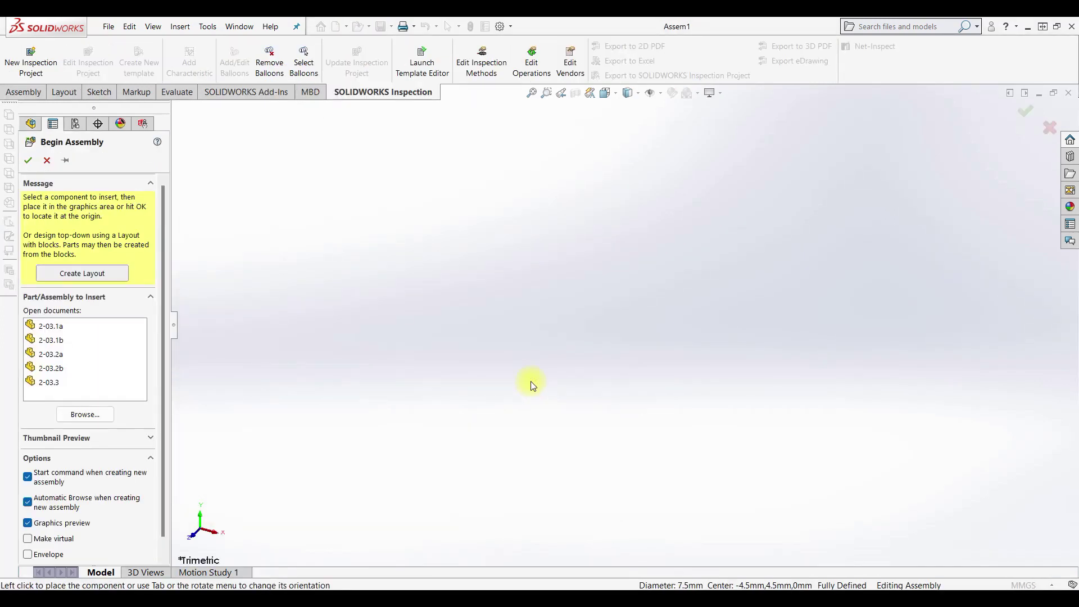
click(53, 382)
click(592, 356)
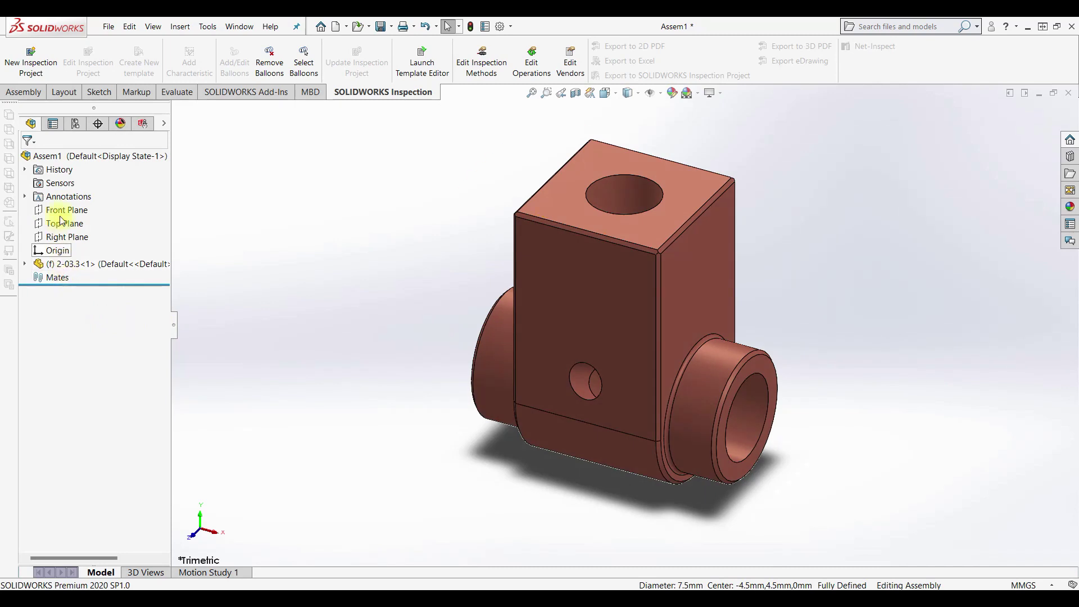
Insert parts 2-03.1b and 2-03.1a beside the block.
click(23, 91)
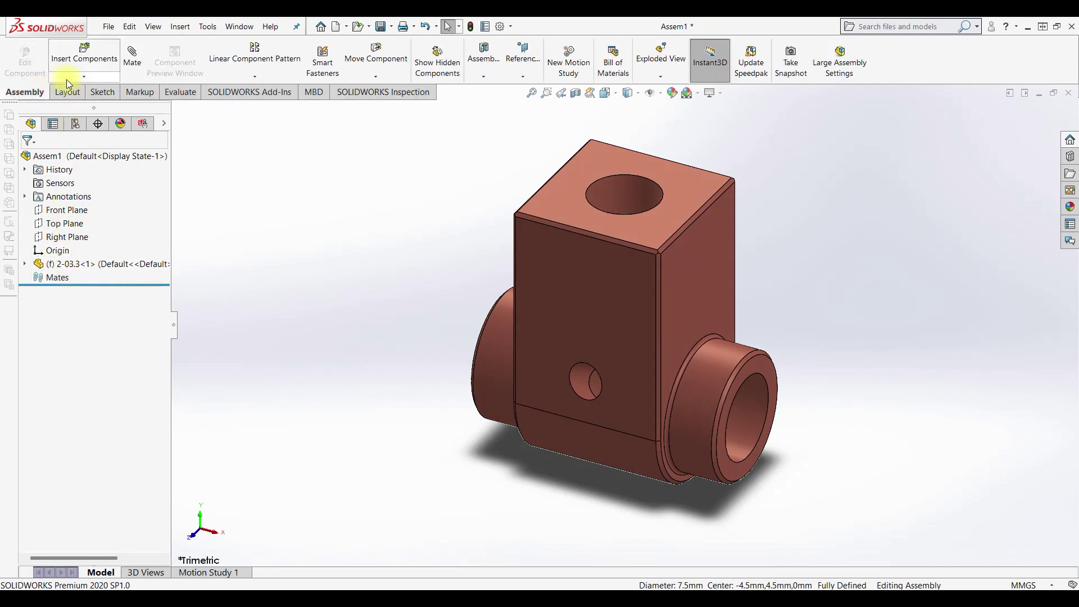
click(85, 53)
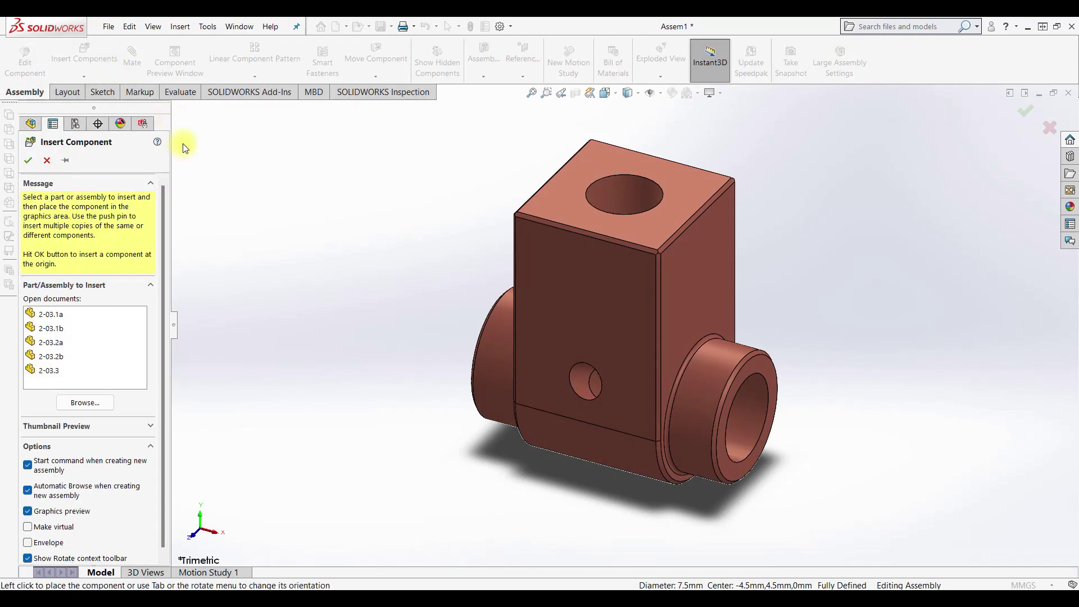
click(59, 331)
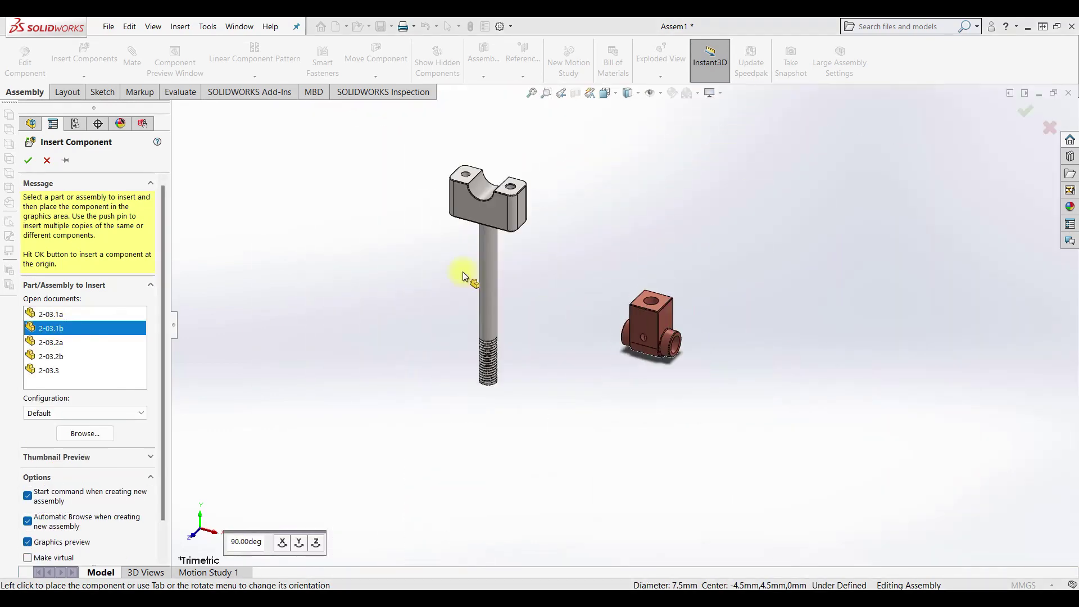
click(59, 314)
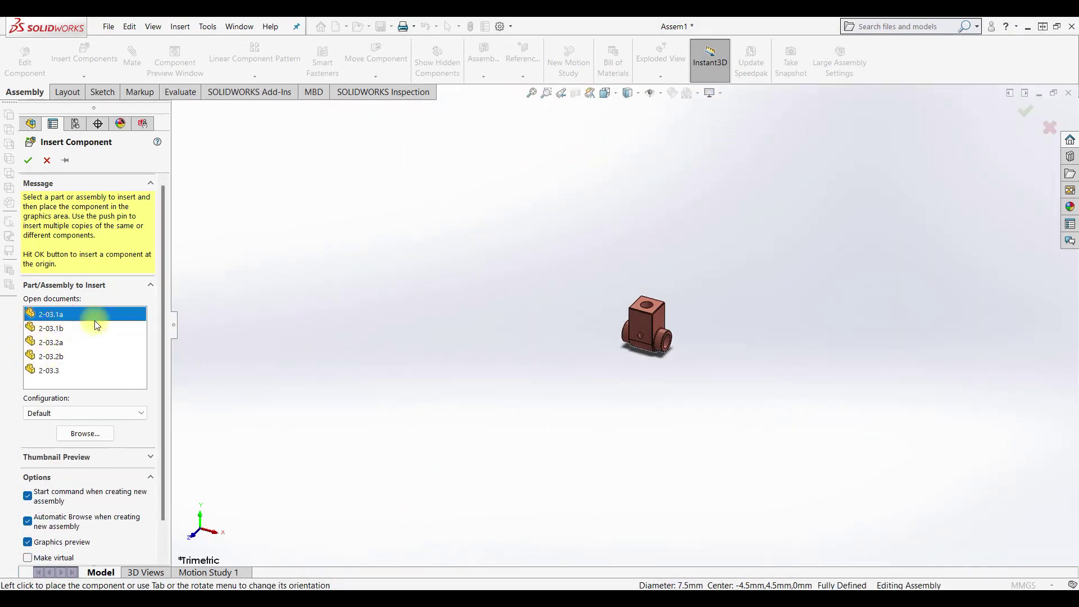
click(51, 330)
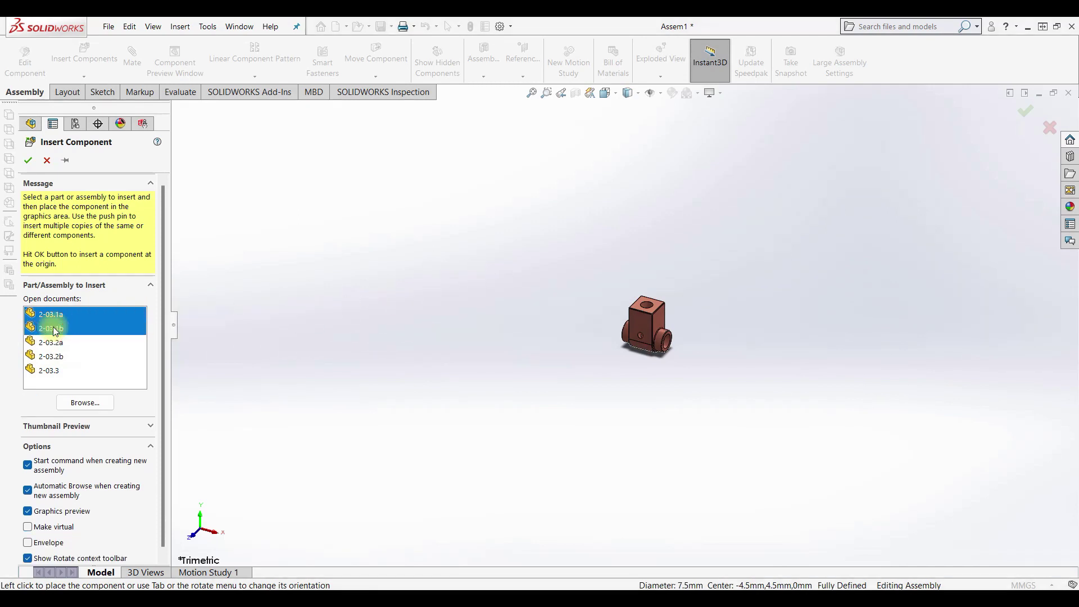
click(560, 261)
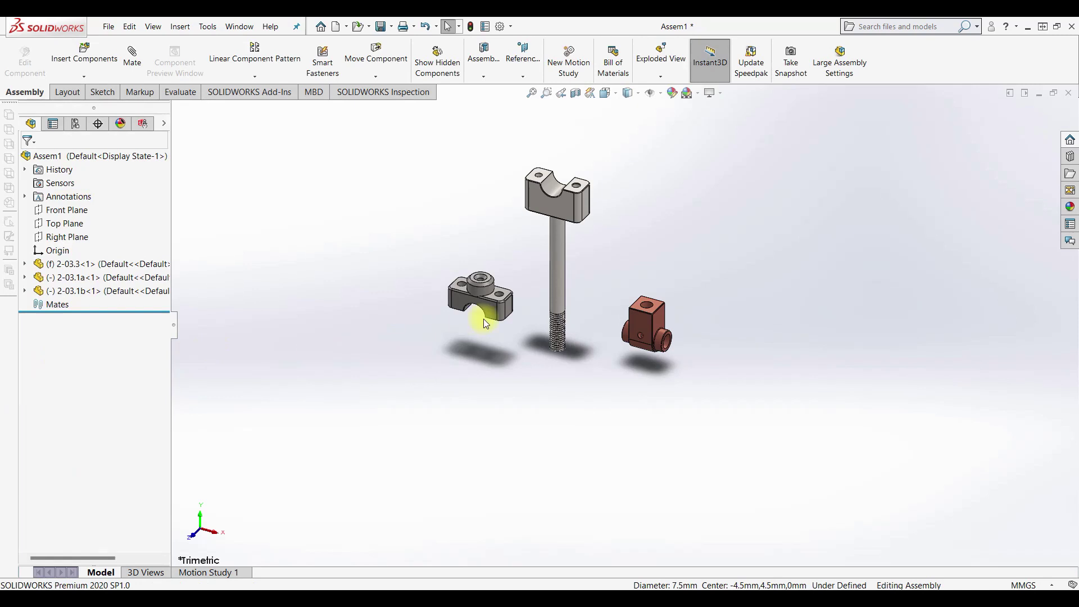
scroll(562, 326, down, 2)
scroll(545, 336, down, 3)
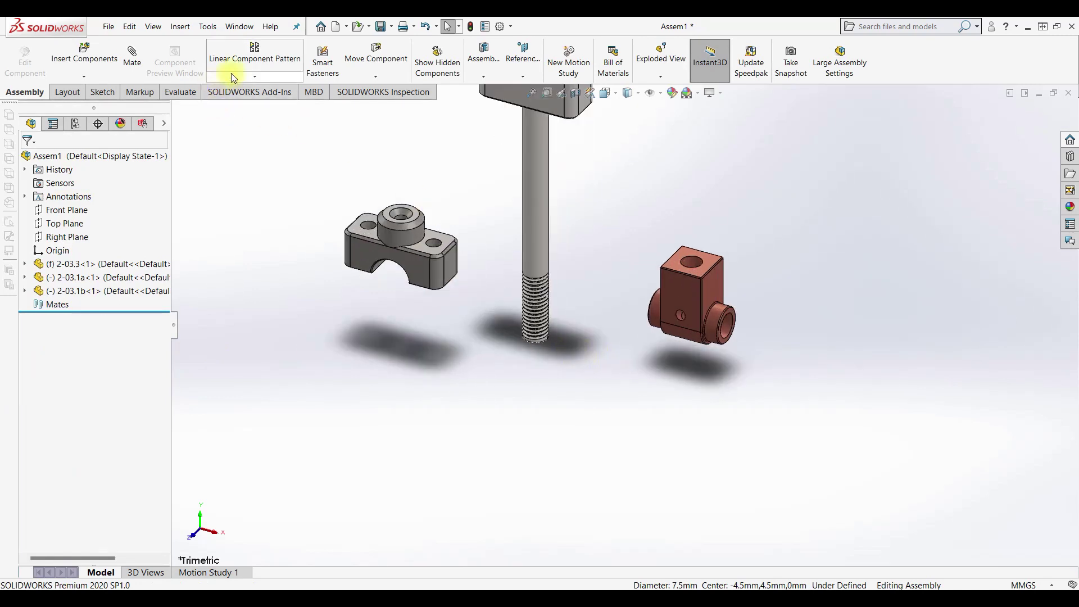
click(134, 64)
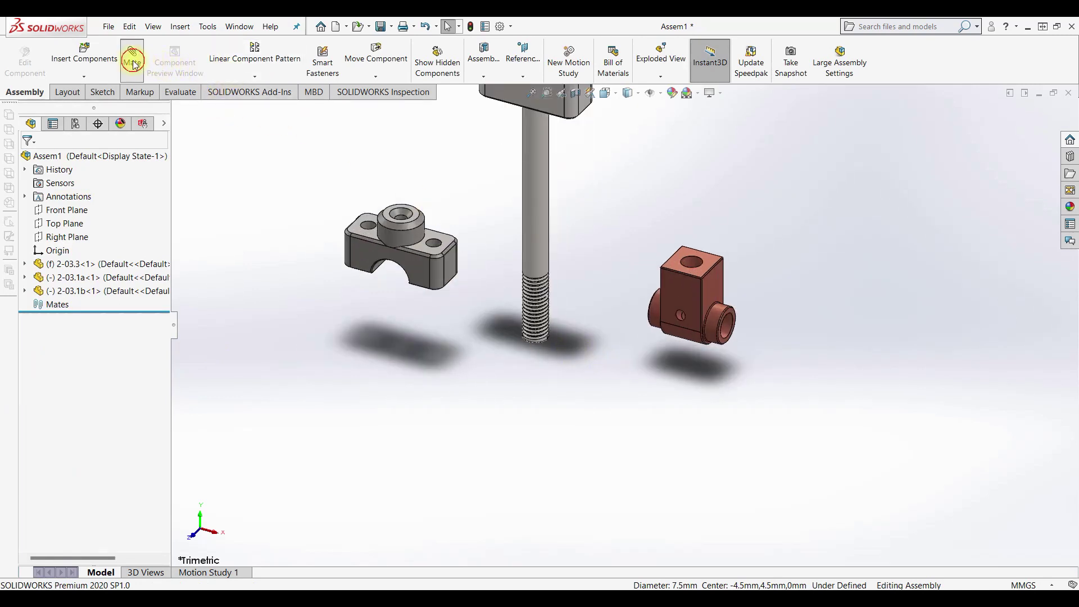
Mate the rod's cylindrical face concentric with the copper block's top hole.
click(538, 185)
click(694, 267)
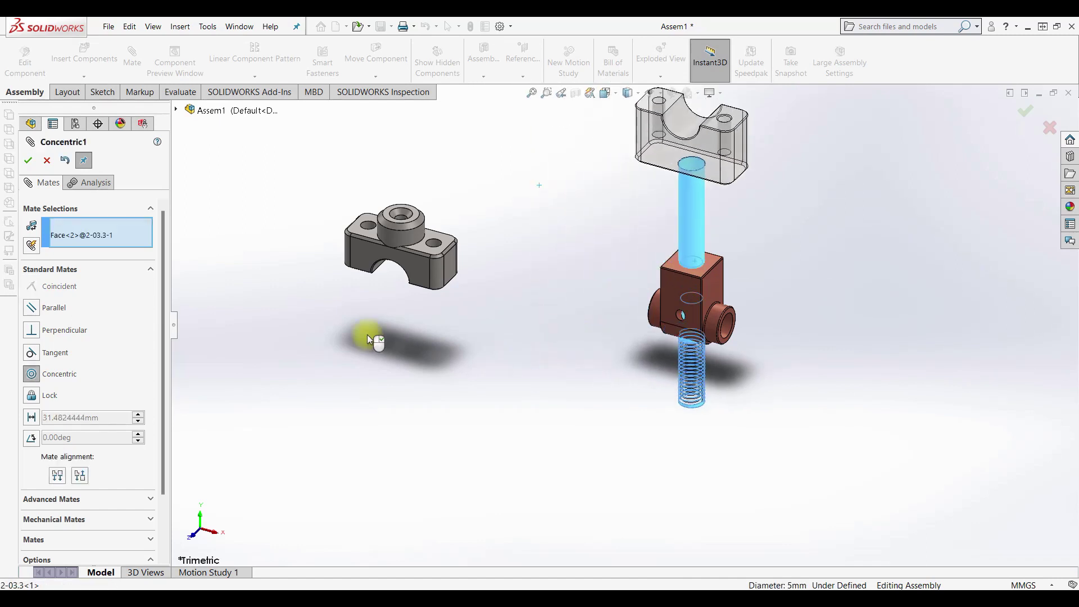
click(28, 160)
Cancel the extra mate on the rod's end face and slide the rod upward through the block.
middle_drag(748, 454, 701, 434)
scroll(695, 408, down, 3)
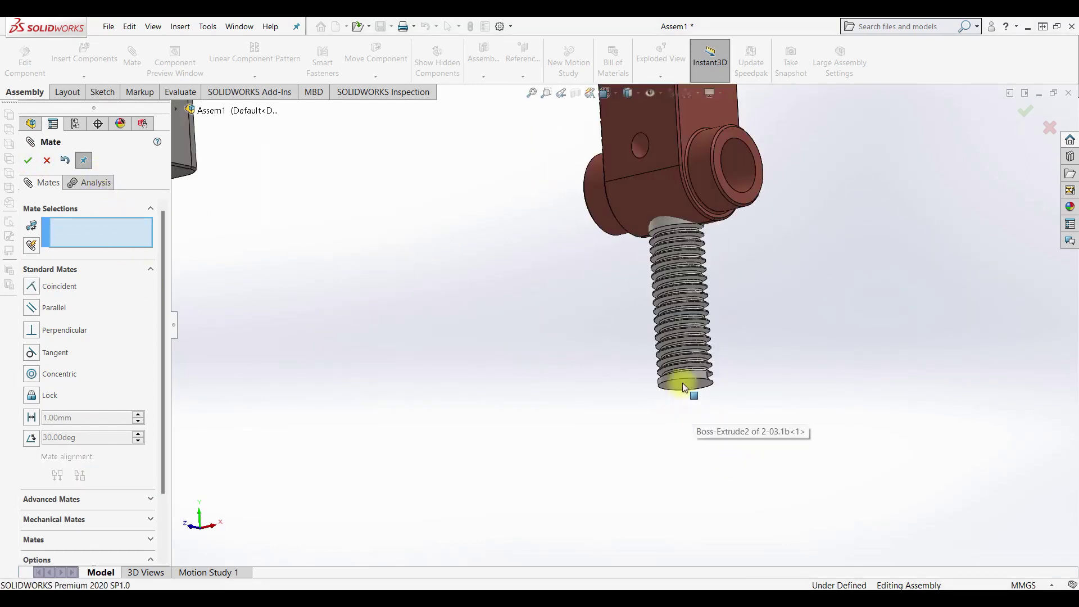
scroll(692, 387, up, 1)
scroll(674, 354, down, 3)
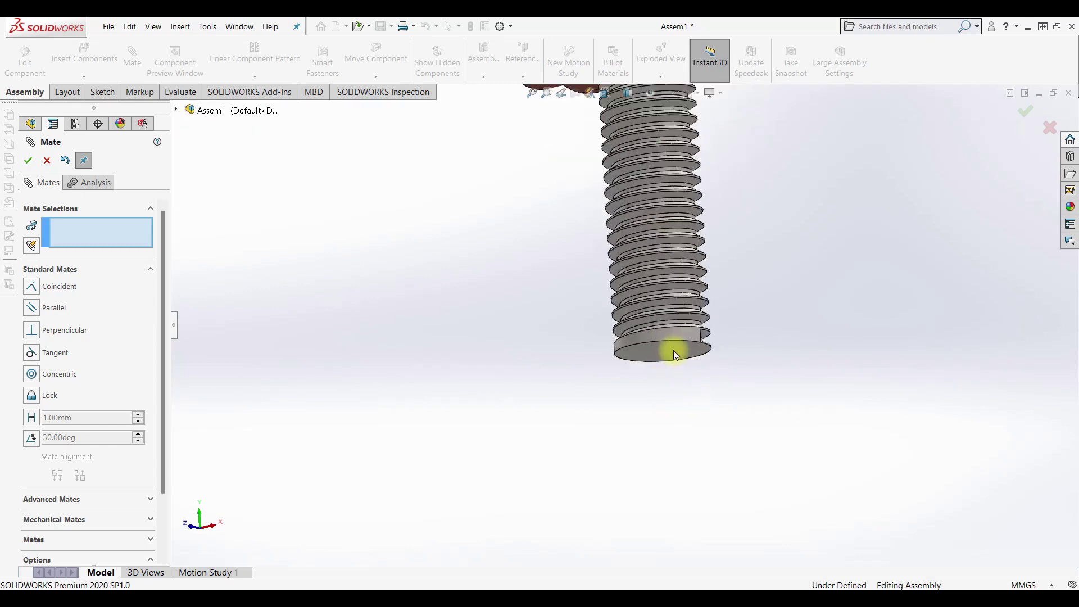
click(671, 353)
scroll(680, 360, up, 3)
scroll(694, 354, up, 3)
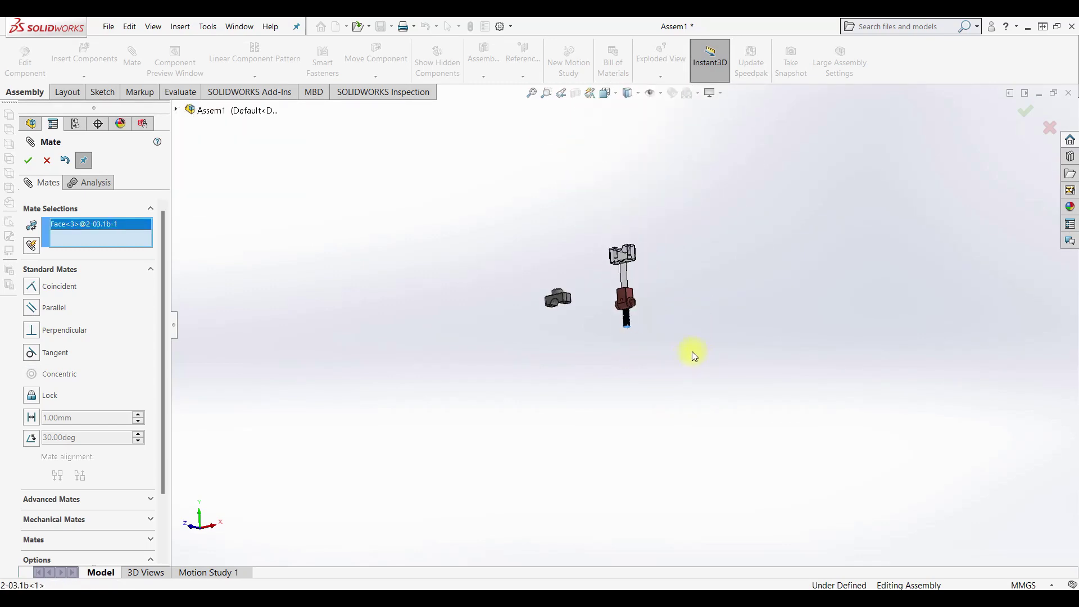
scroll(613, 286, down, 2)
click(618, 267)
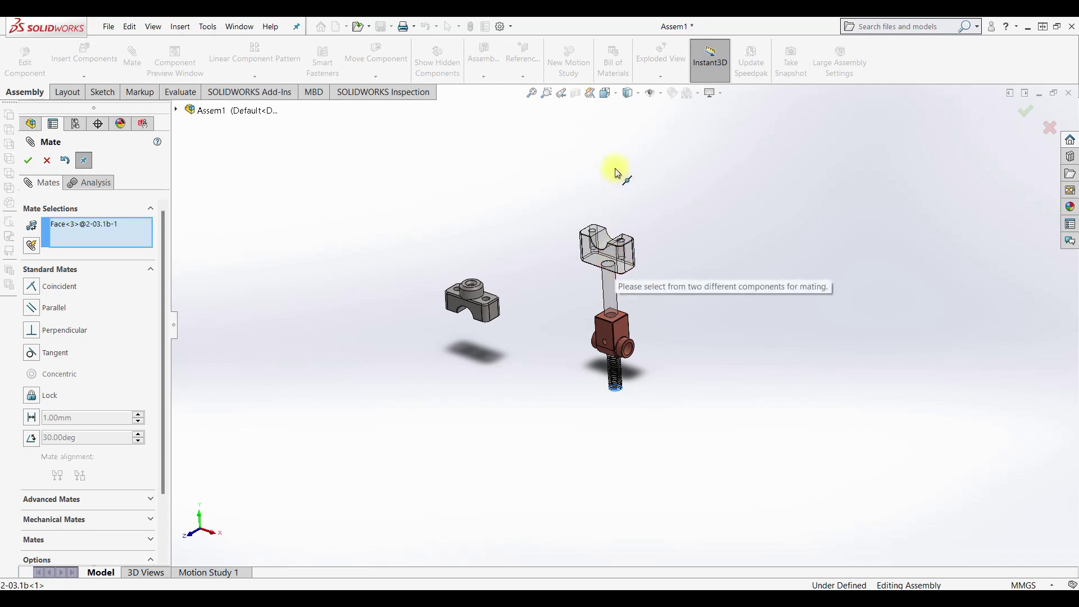
key(Escape)
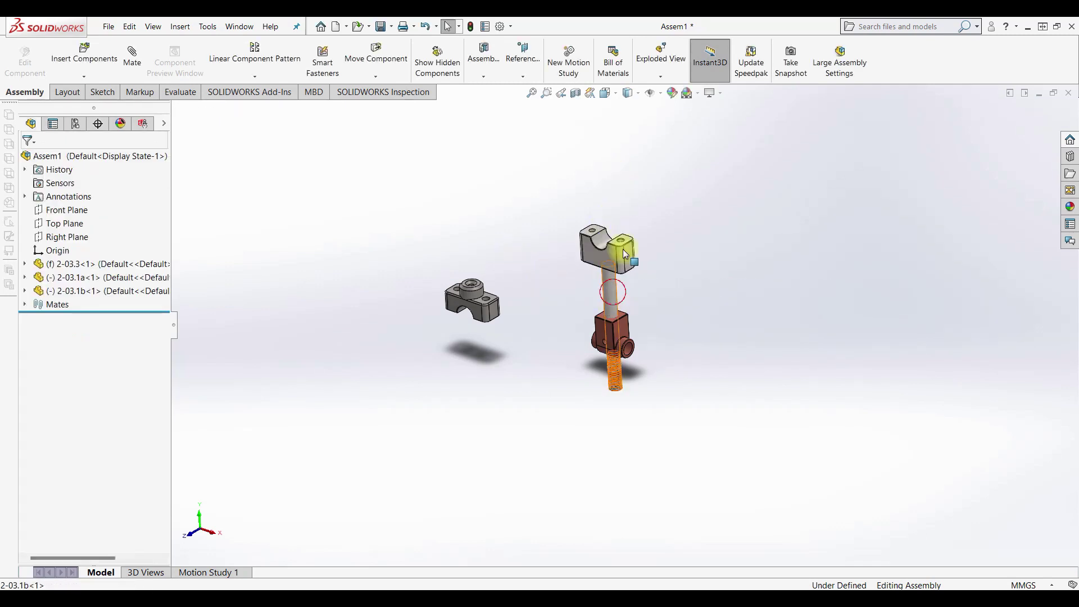
drag(623, 249, 598, 117)
Start a new mate and select the circular edge of the block's top hole.
click(551, 314)
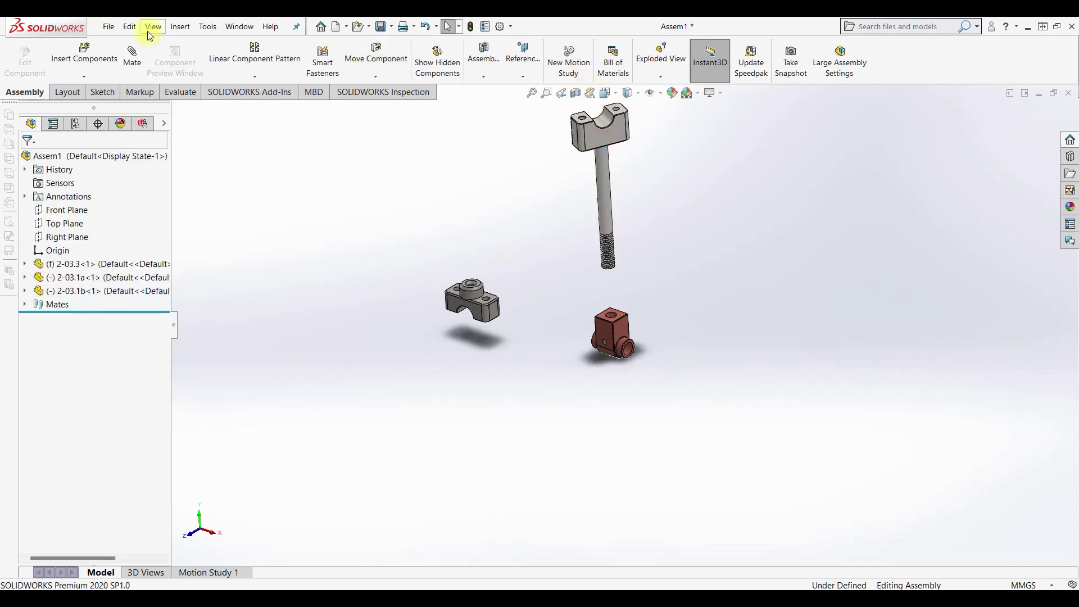
click(135, 71)
scroll(583, 281, down, 2)
scroll(672, 335, down, 3)
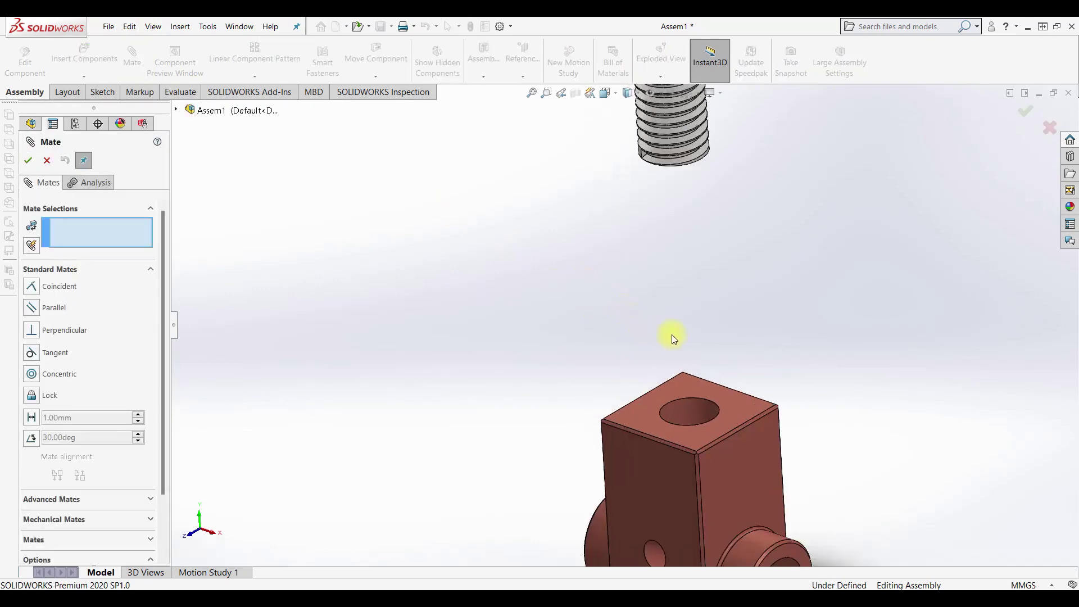
scroll(669, 419, down, 2)
scroll(724, 299, down, 3)
scroll(724, 349, down, 2)
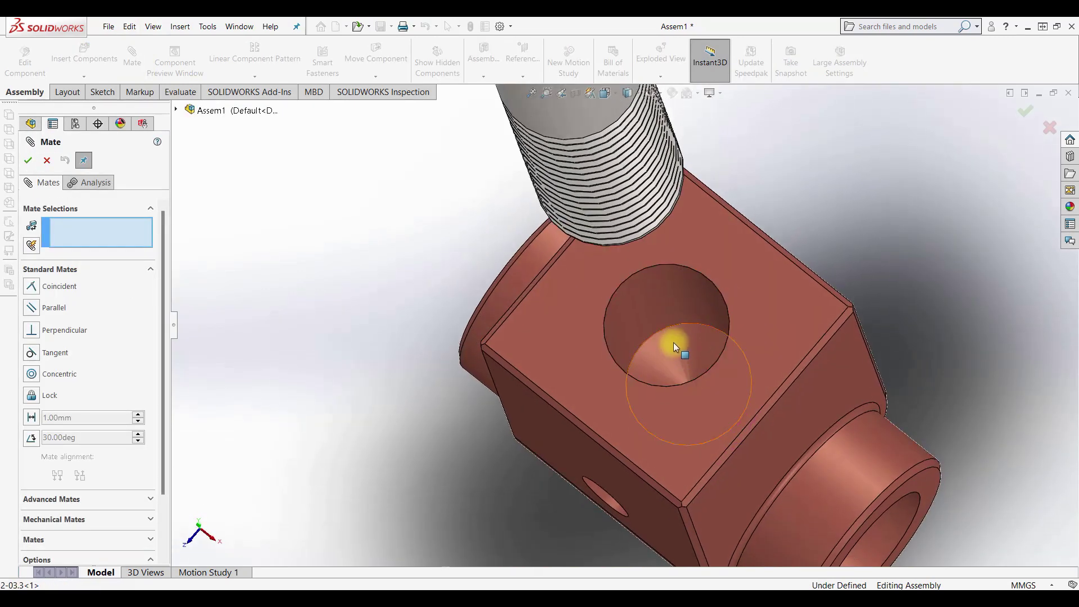
click(663, 328)
scroll(689, 323, up, 3)
Seat the rod's end face coincident with that hole edge and close the Mate tool.
mouse_move(688, 324)
middle_down()
mouse_move(639, 174)
mouse_move(621, 193)
mouse_move(592, 96)
mouse_move(510, 145)
middle_up()
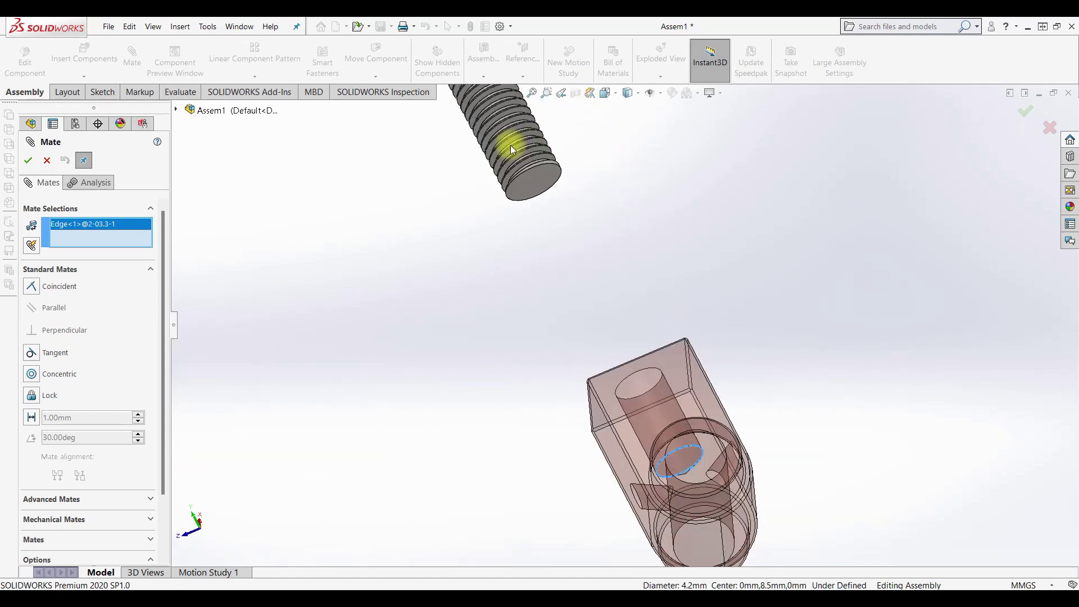
click(540, 179)
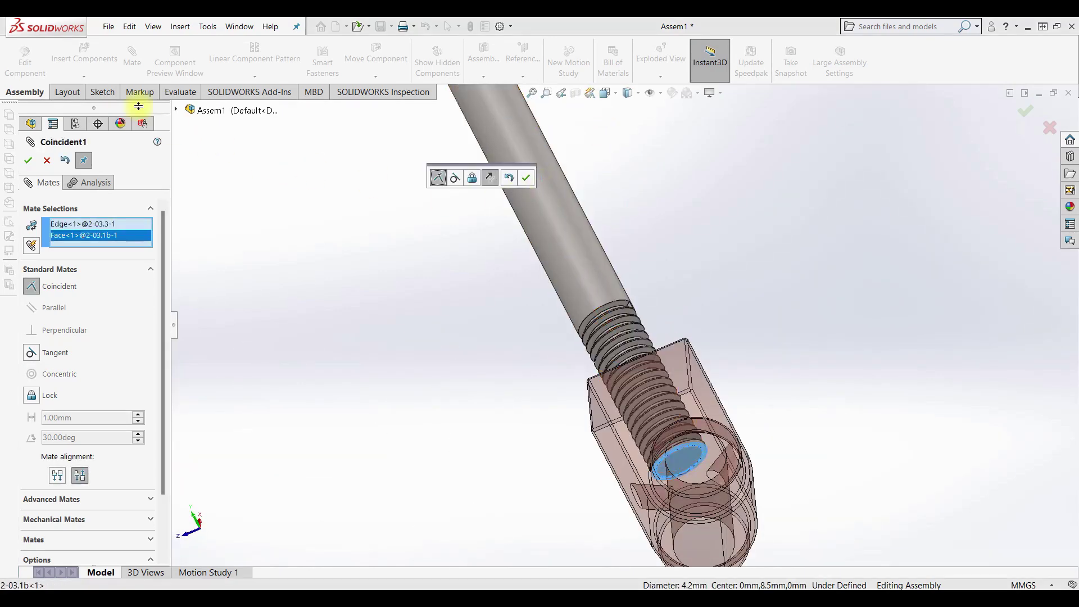
click(27, 160)
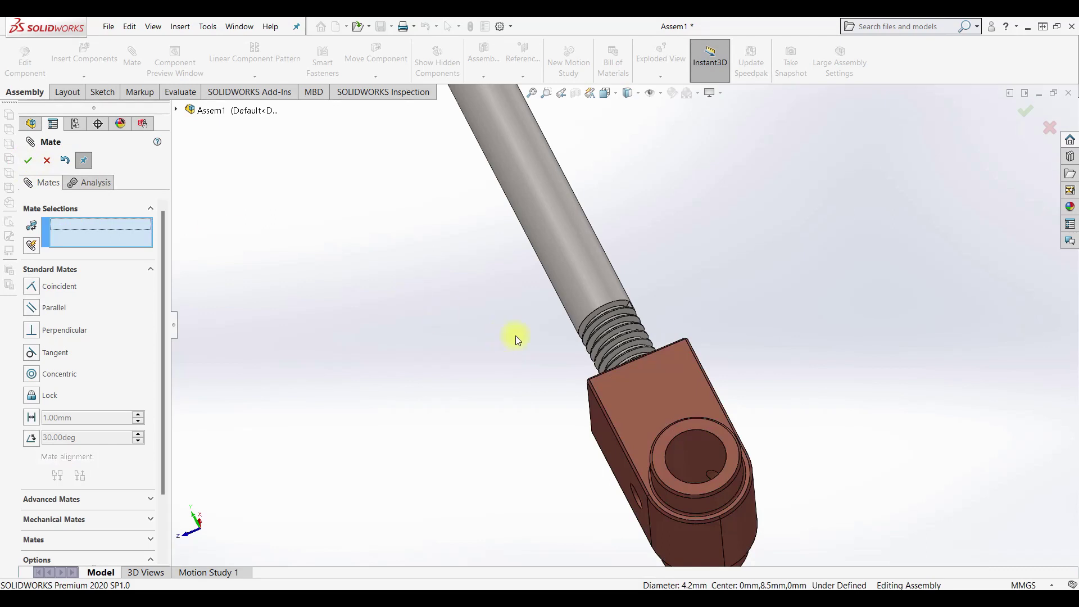
scroll(516, 337, up, 5)
mouse_move(546, 325)
middle_down()
mouse_move(634, 347)
mouse_move(686, 337)
middle_up()
scroll(651, 235, down, 3)
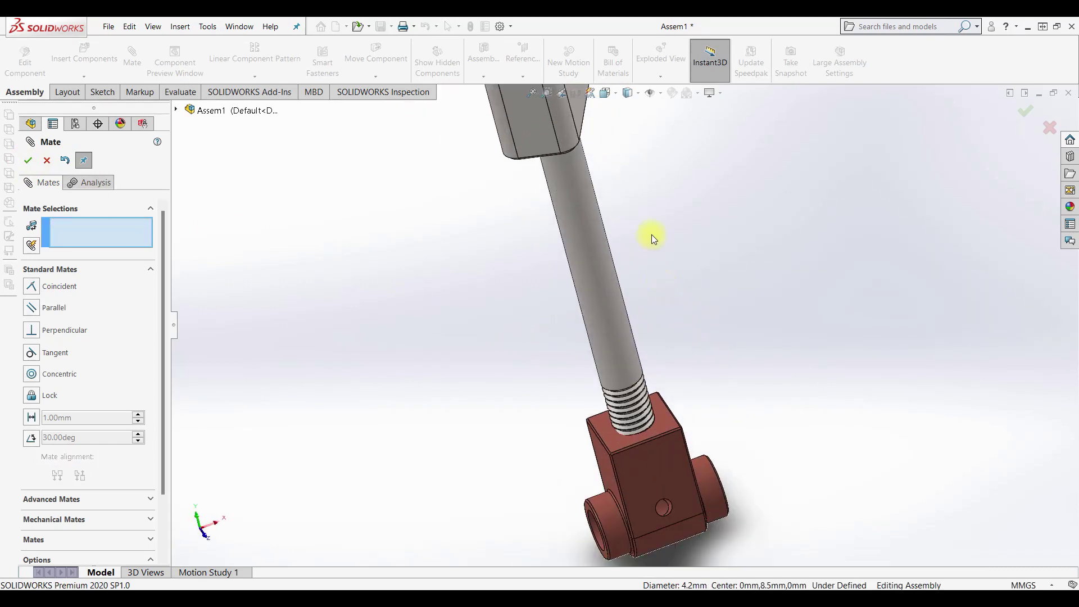
key(Escape)
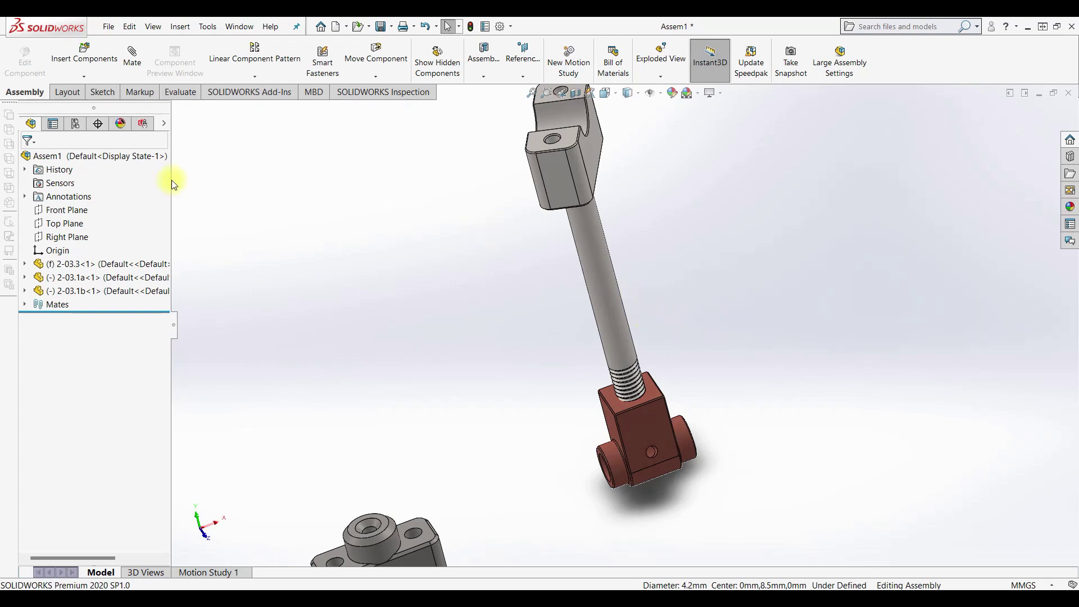
Make the upper block's flat face coincident with the brown block's face, then fit the view.
click(132, 57)
click(592, 148)
middle_drag(663, 230, 681, 320)
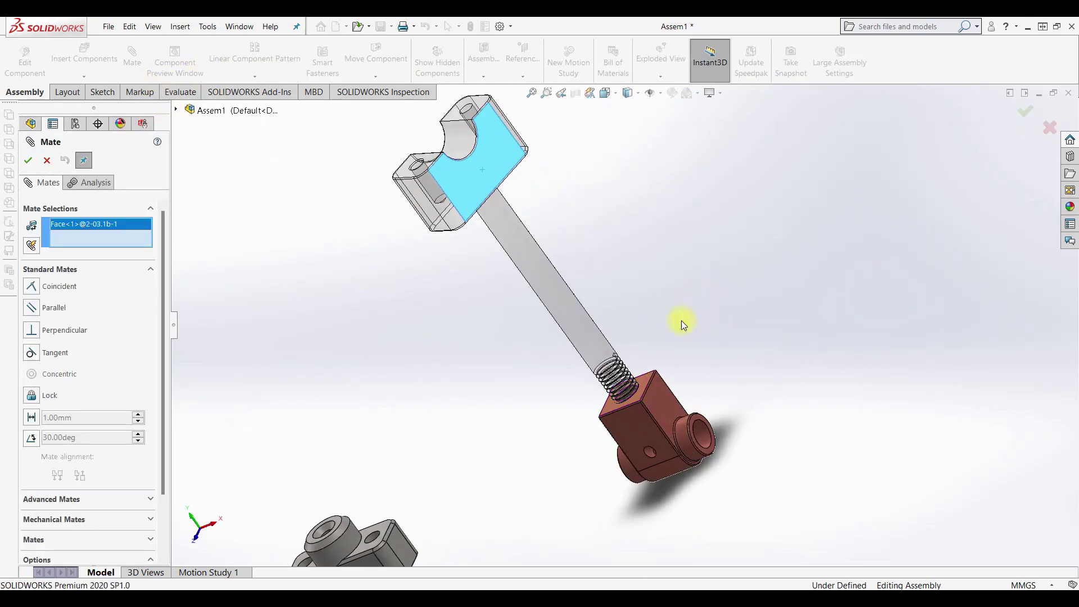
click(673, 411)
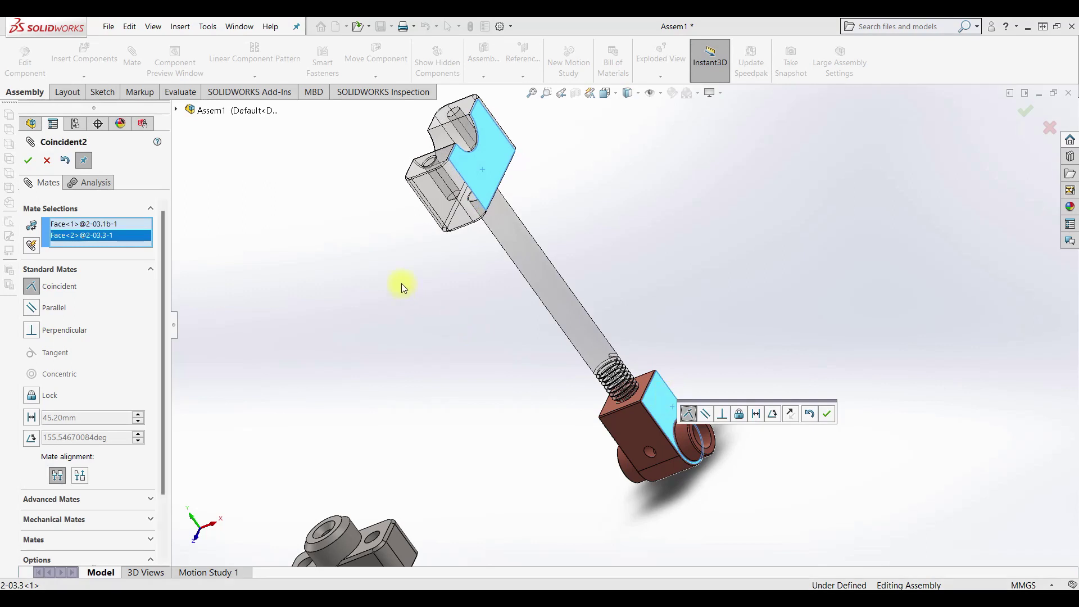
click(27, 160)
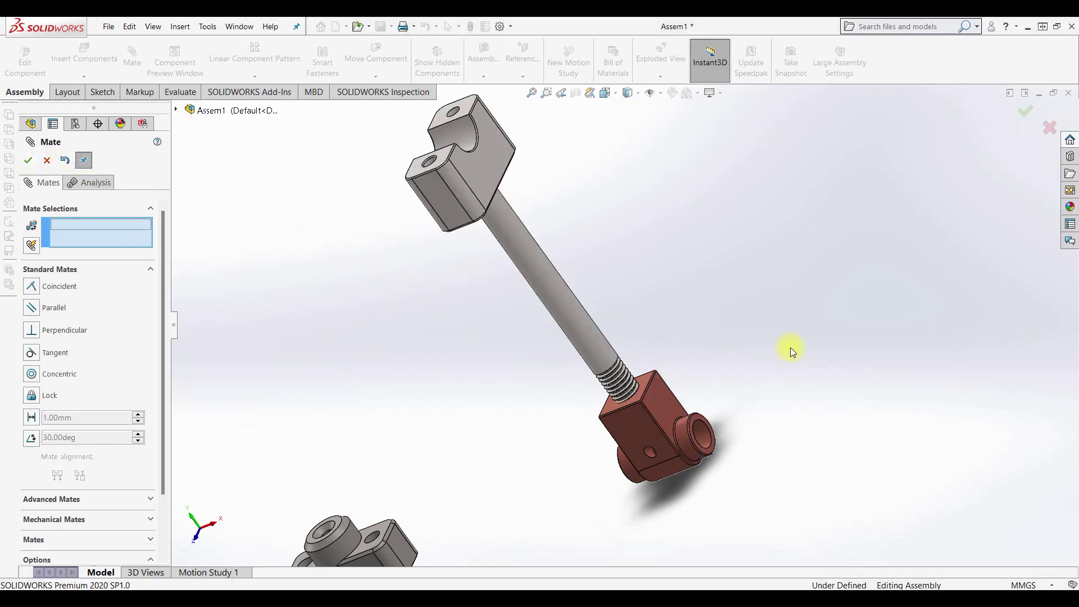
key(f)
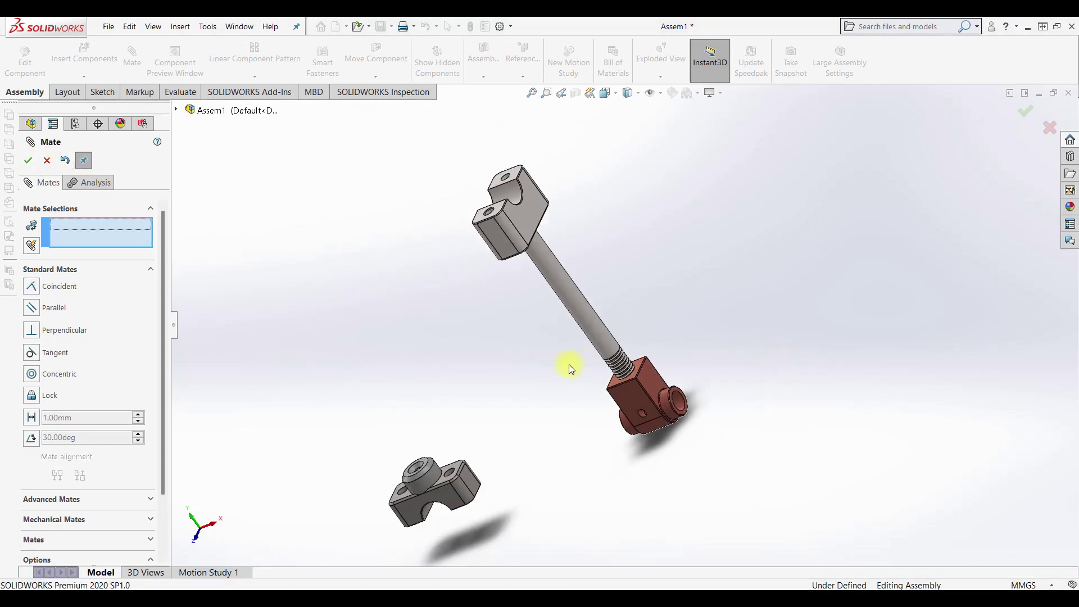
middle_drag(457, 409, 562, 313)
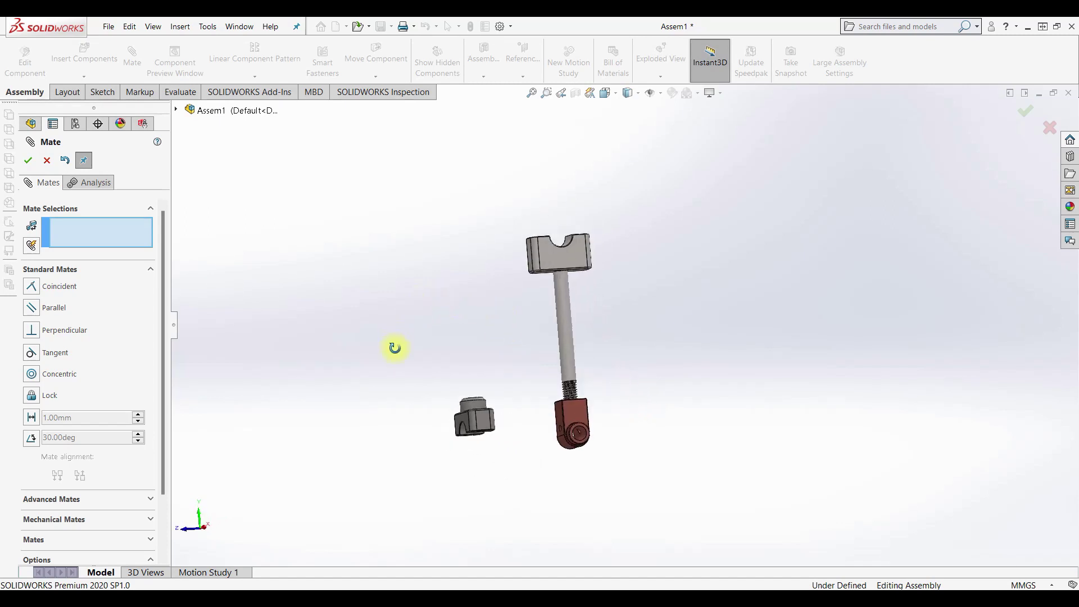
scroll(534, 342, down, 3)
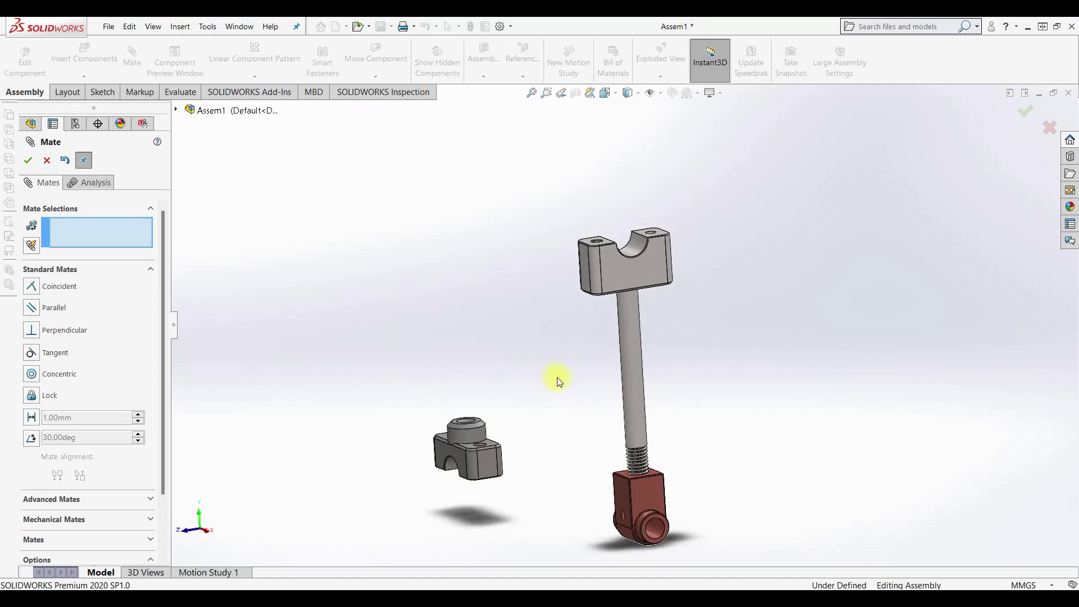
click(27, 160)
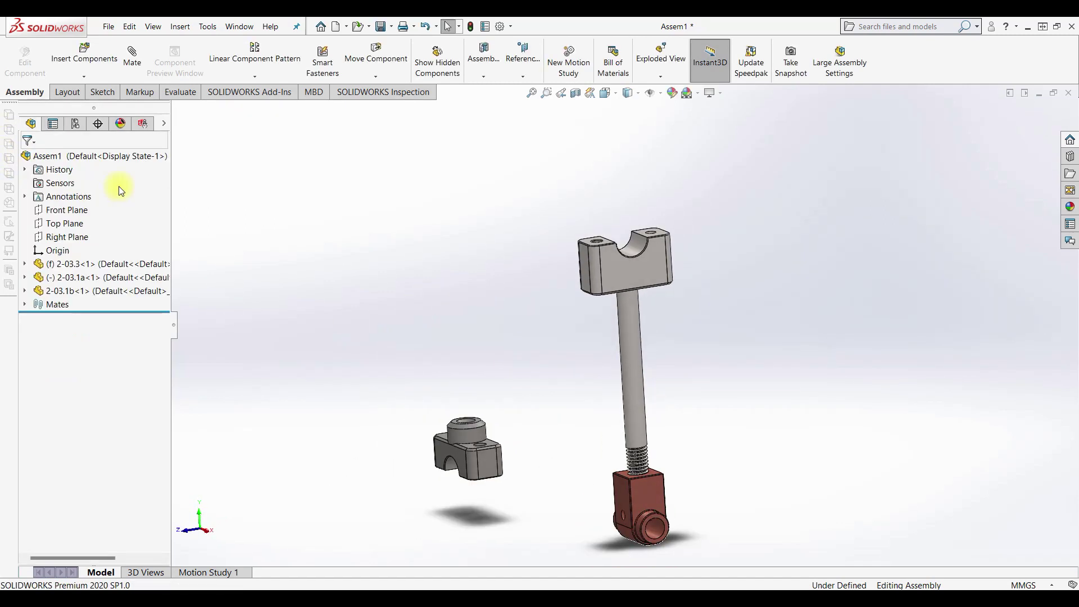
click(84, 53)
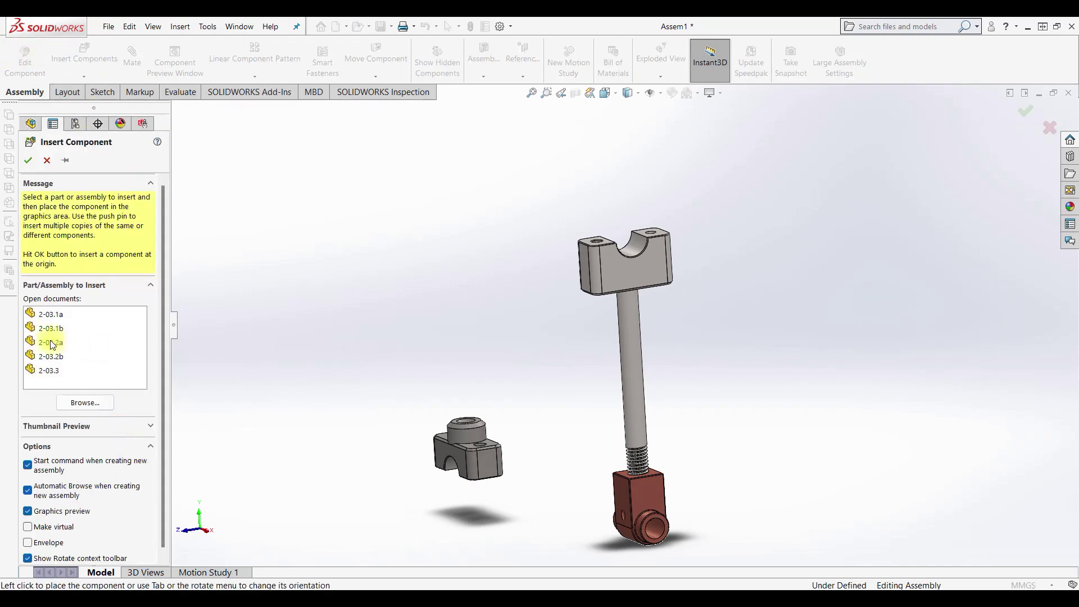
Insert brass half-bushings 2-03.2a and 2-03.2b into the assembly.
click(52, 342)
click(428, 331)
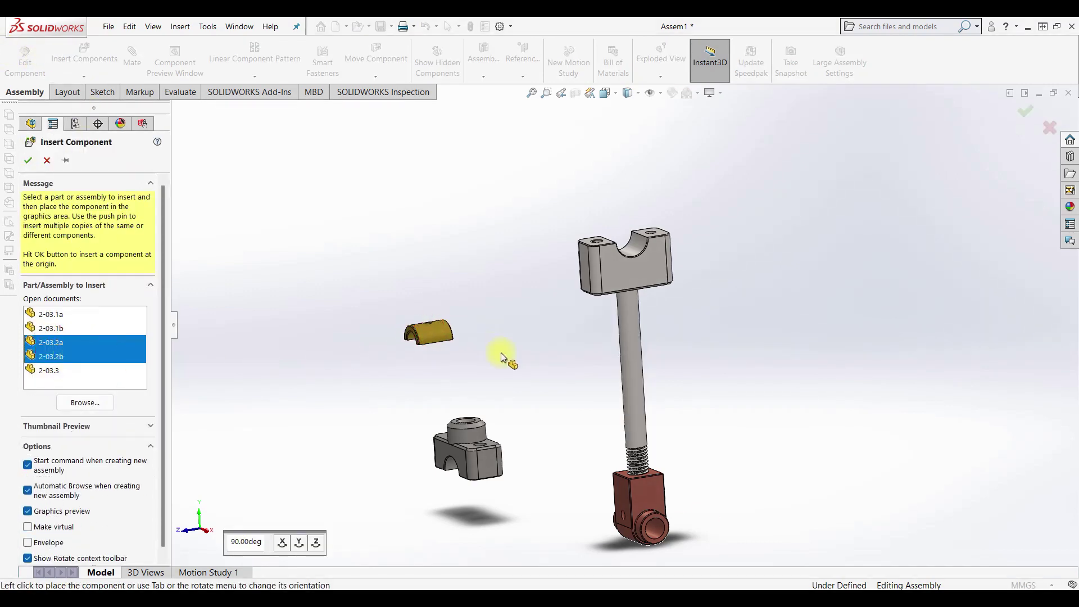
click(500, 354)
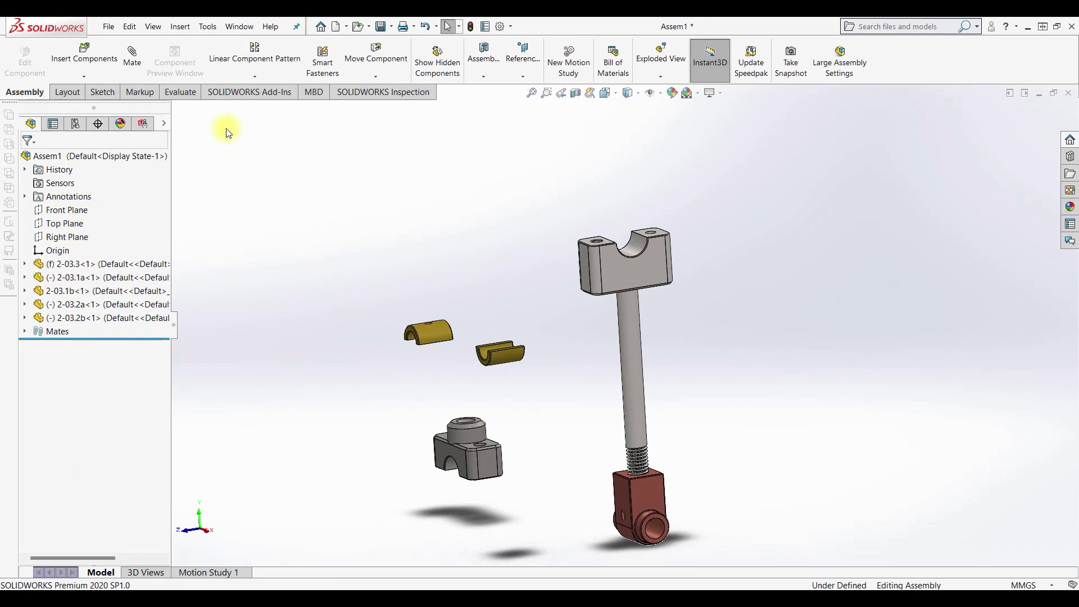
Mate the first half-bushing concentric with the block's cutout and flush with its front face.
click(133, 62)
scroll(506, 360, down, 1)
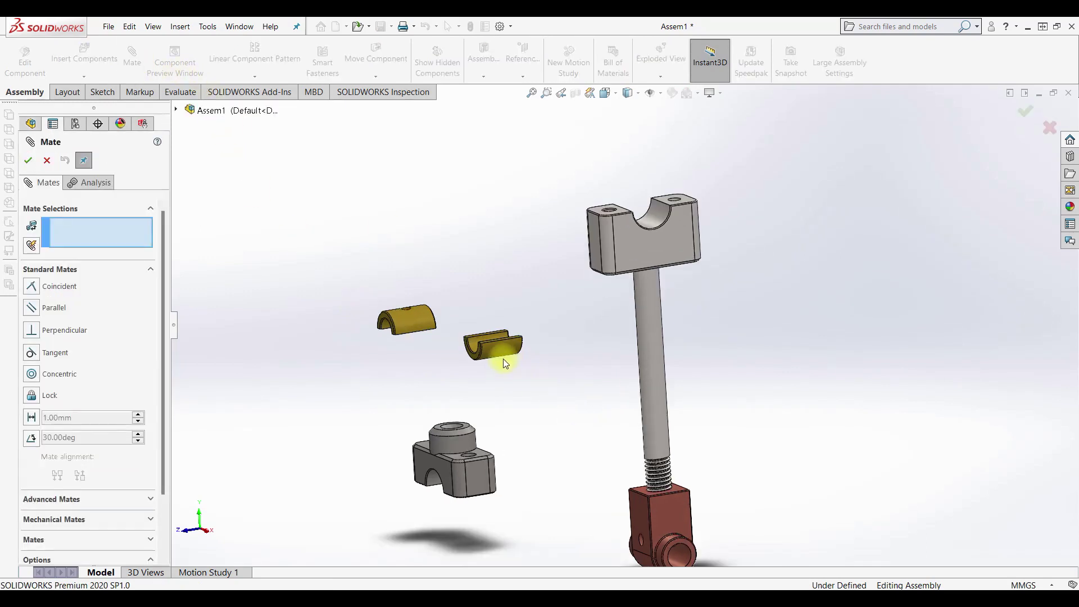
click(504, 357)
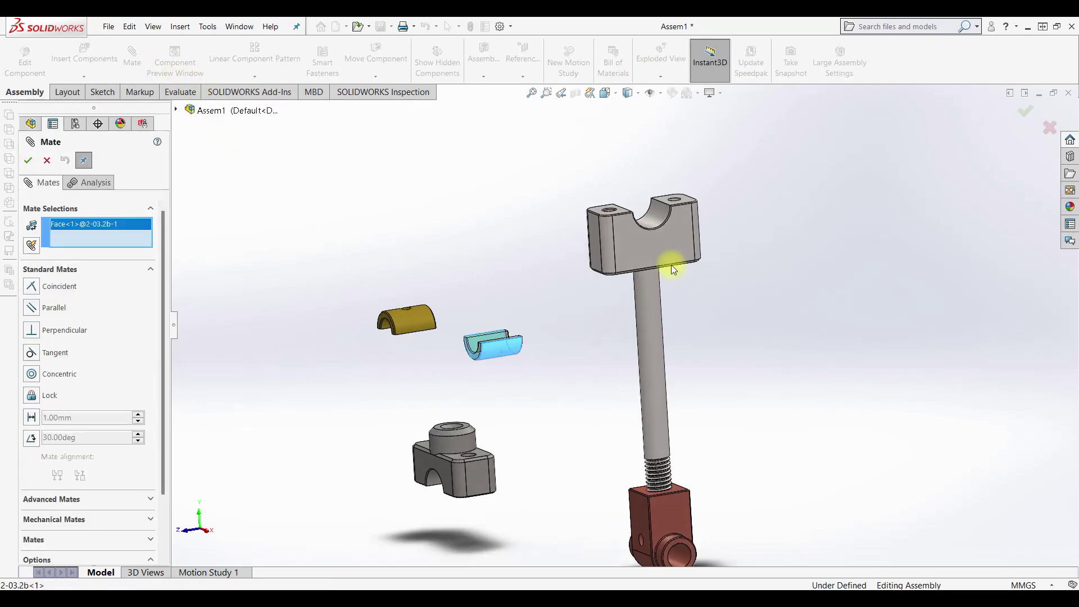
click(659, 217)
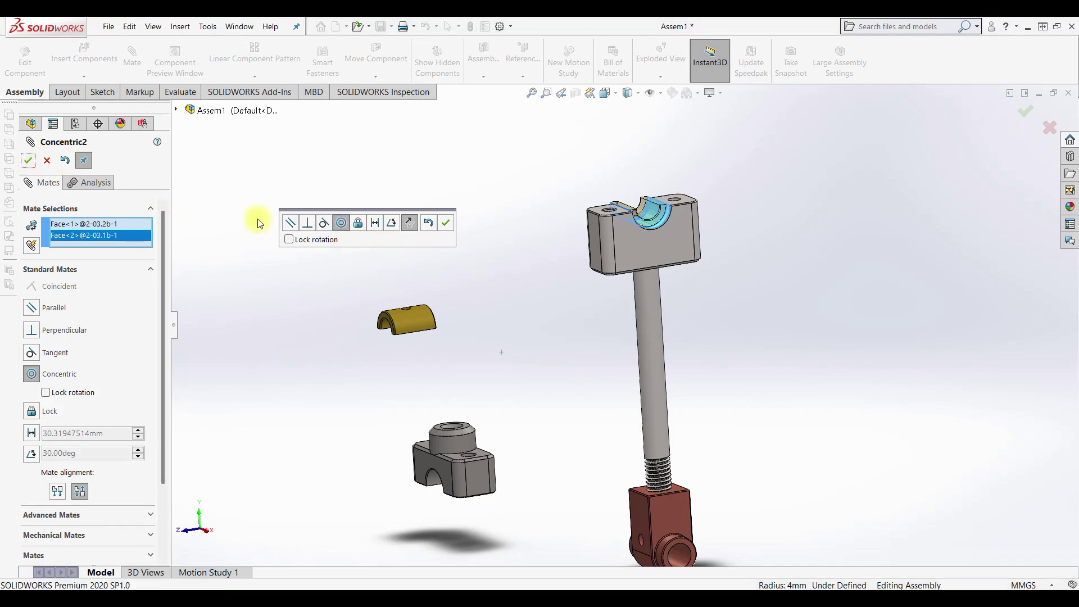
click(28, 160)
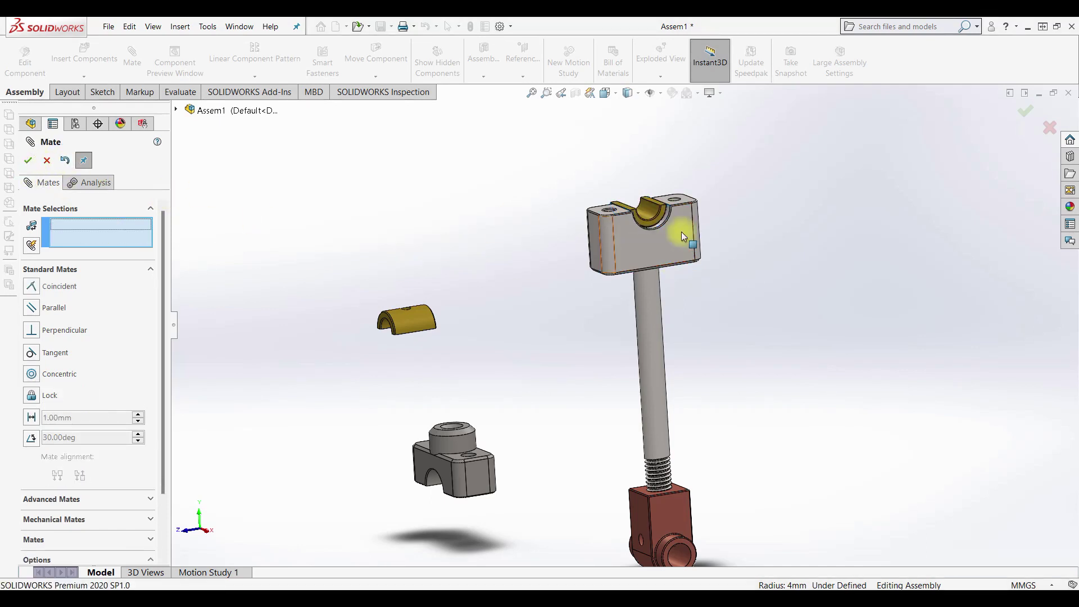
scroll(681, 231, down, 5)
click(665, 253)
click(645, 225)
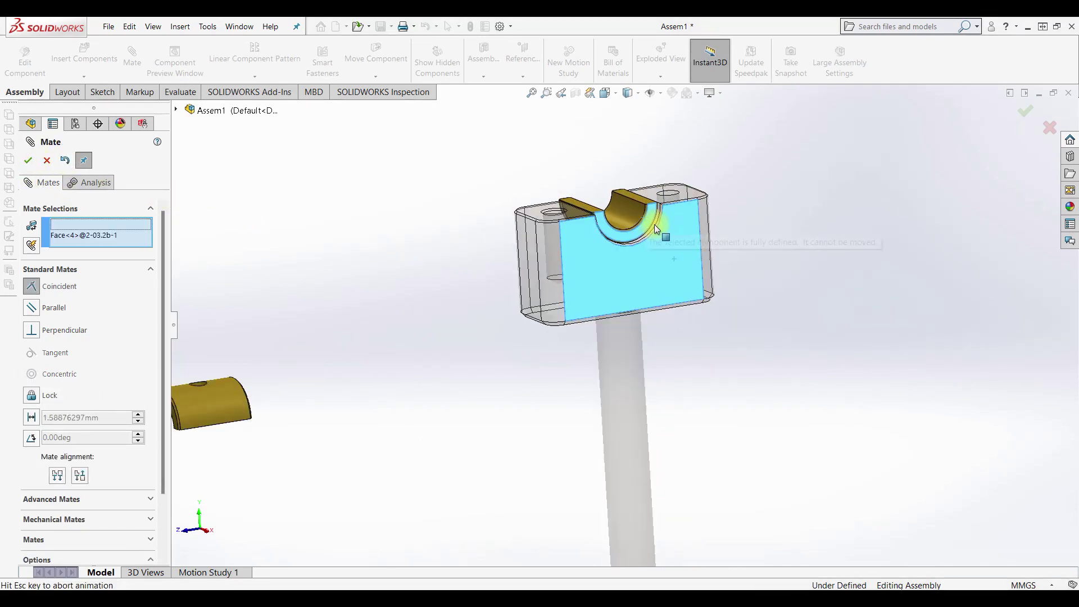
click(28, 160)
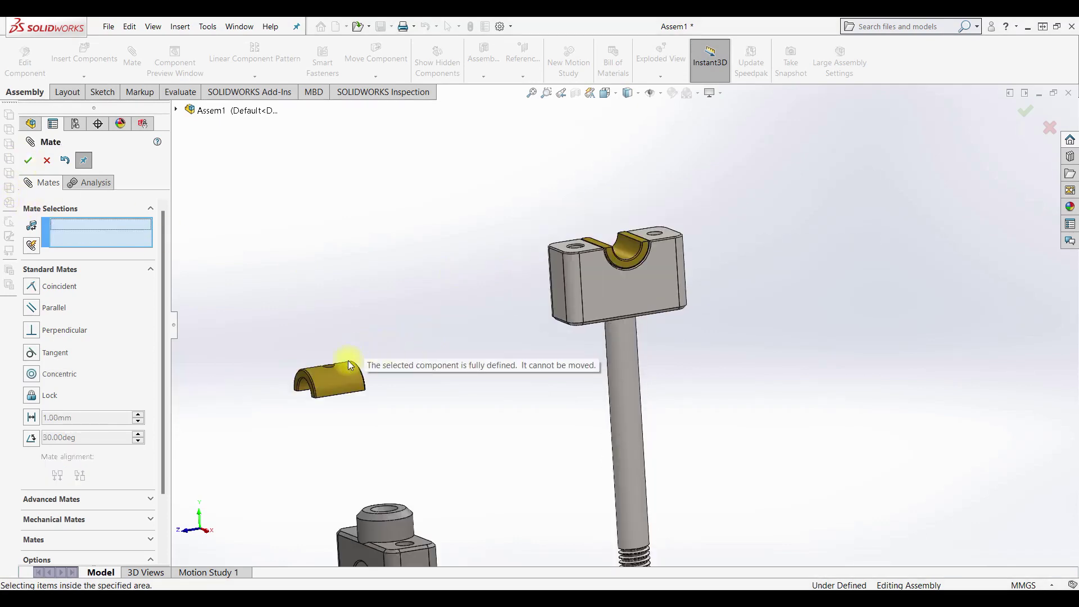
Mate the second half concentric and flush with the seated half, forming a full bushing.
drag(355, 347, 392, 381)
click(393, 380)
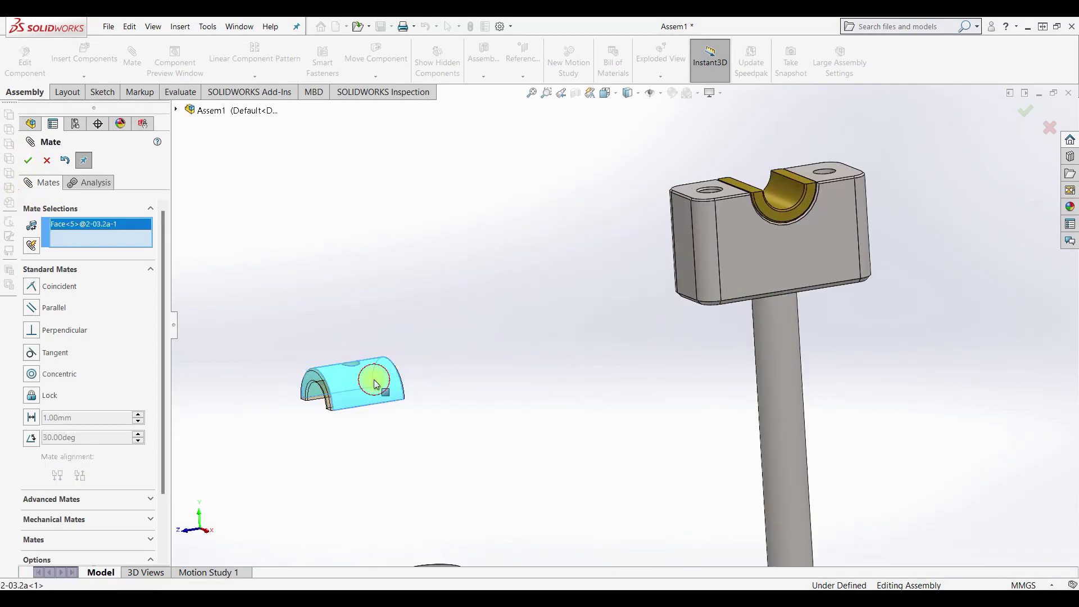
click(791, 199)
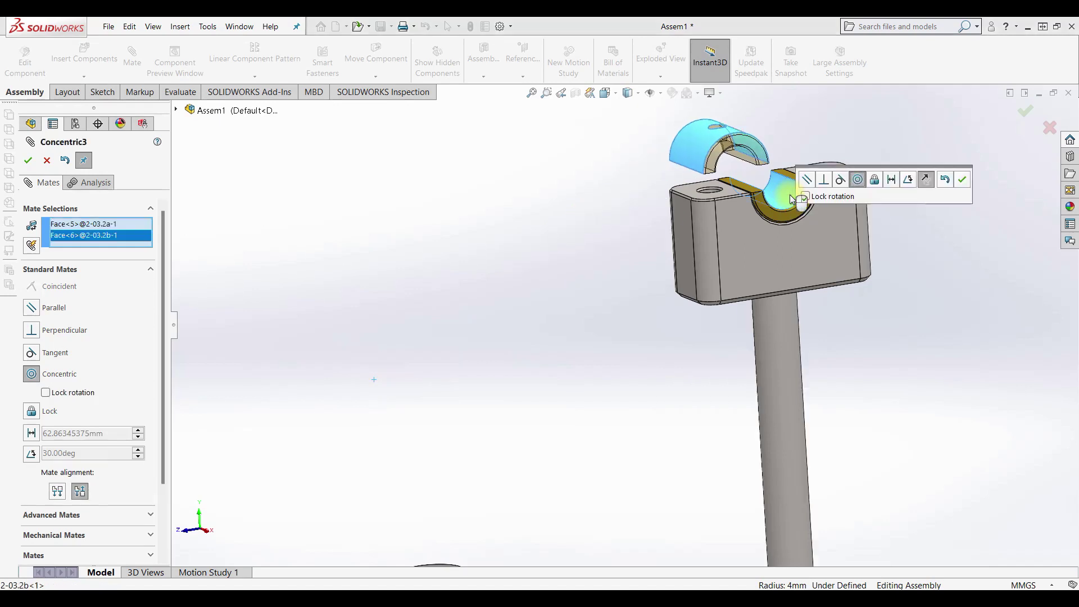
click(28, 161)
scroll(753, 157, down, 3)
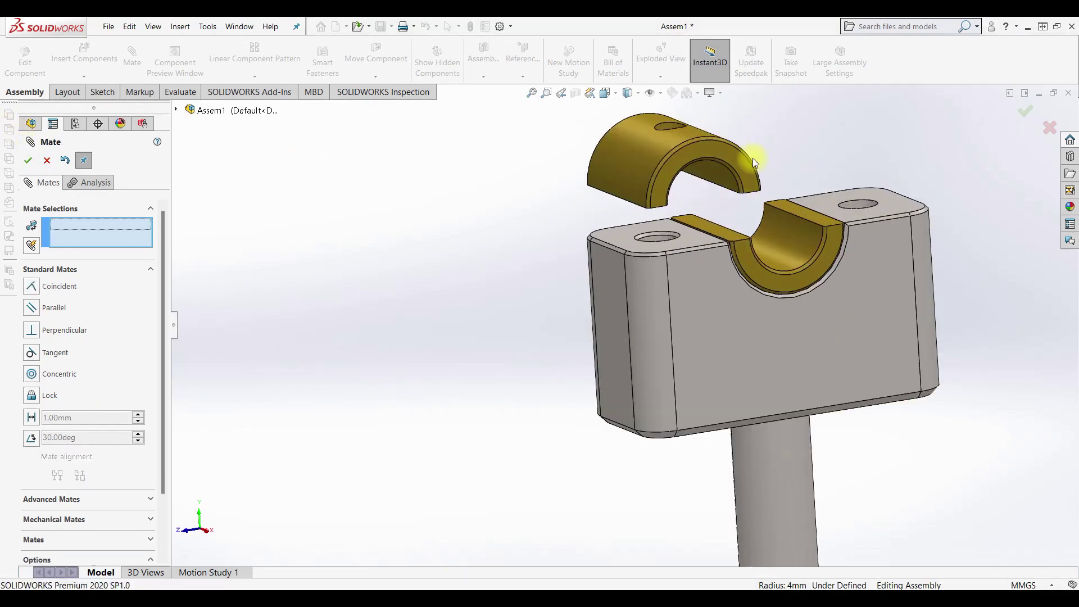
click(735, 164)
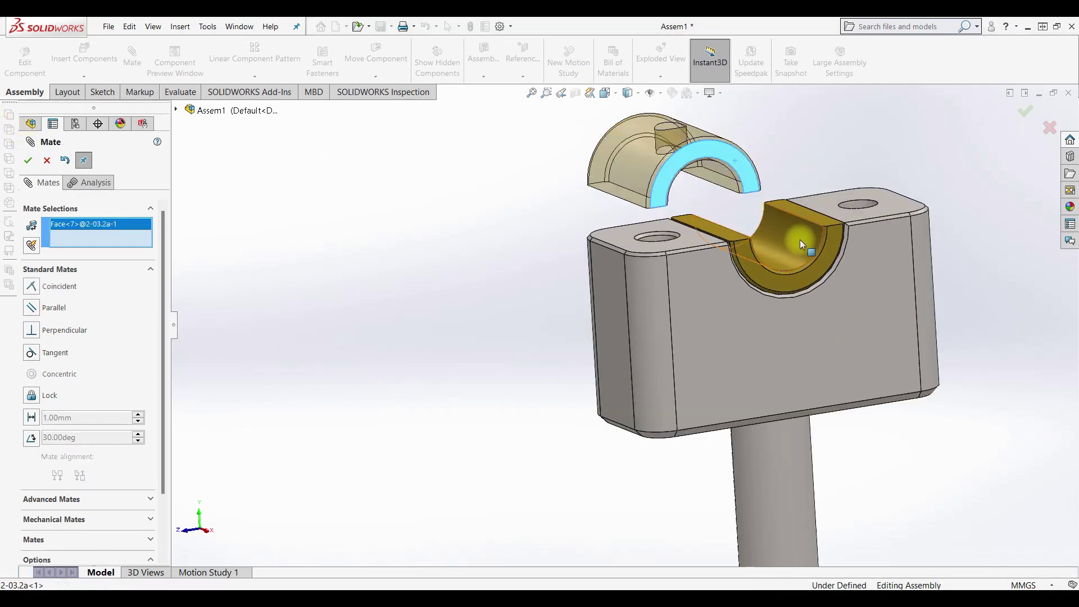
click(829, 249)
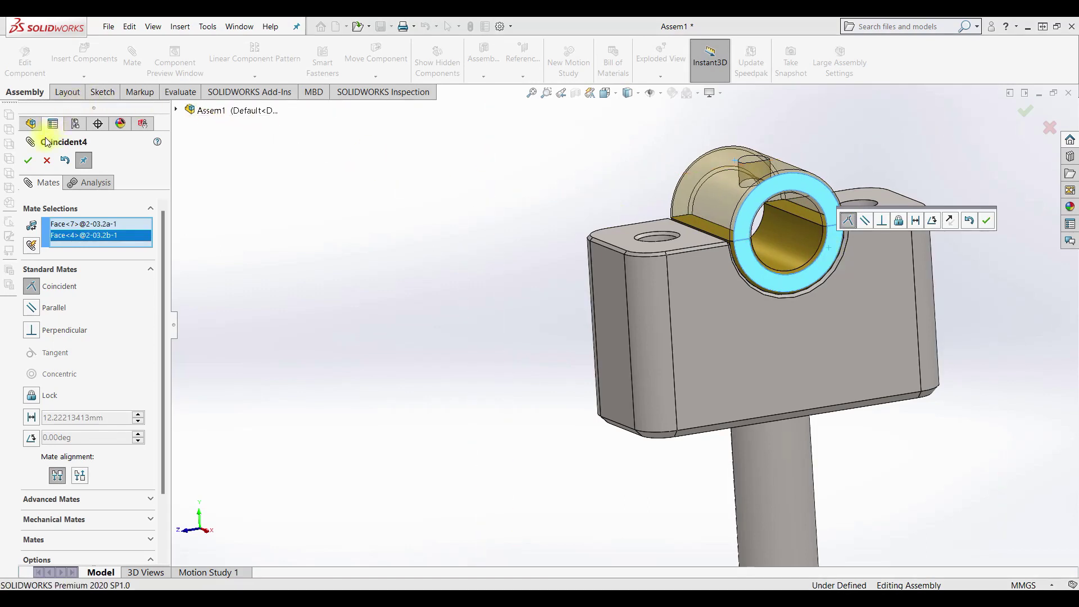
click(29, 160)
scroll(708, 239, up, 3)
scroll(633, 264, up, 3)
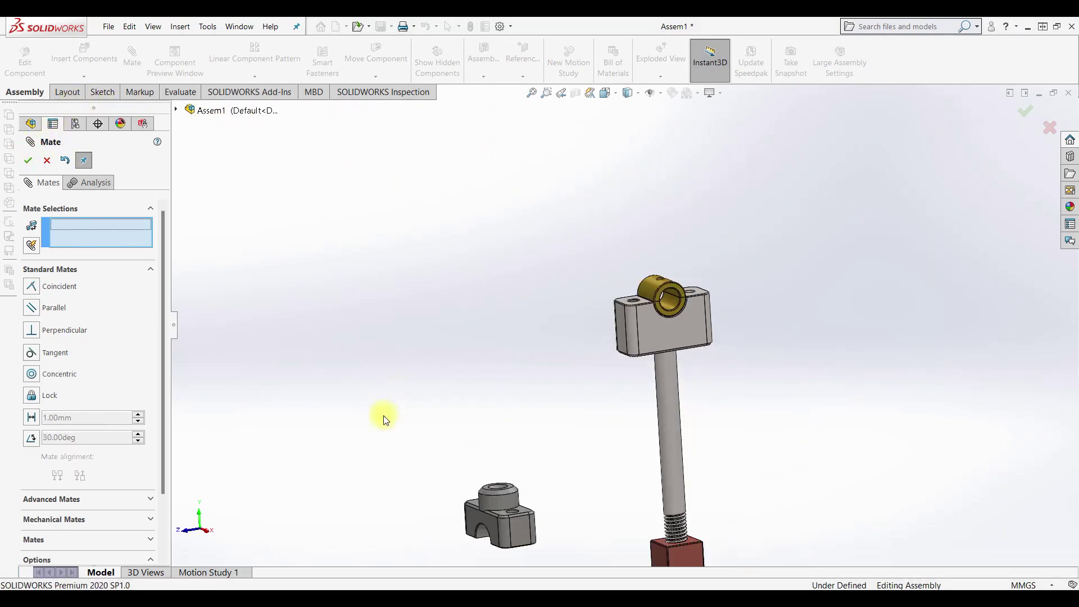
Mate the cap's inner arch concentric with the bushing's outer face.
click(494, 529)
scroll(650, 281, down, 3)
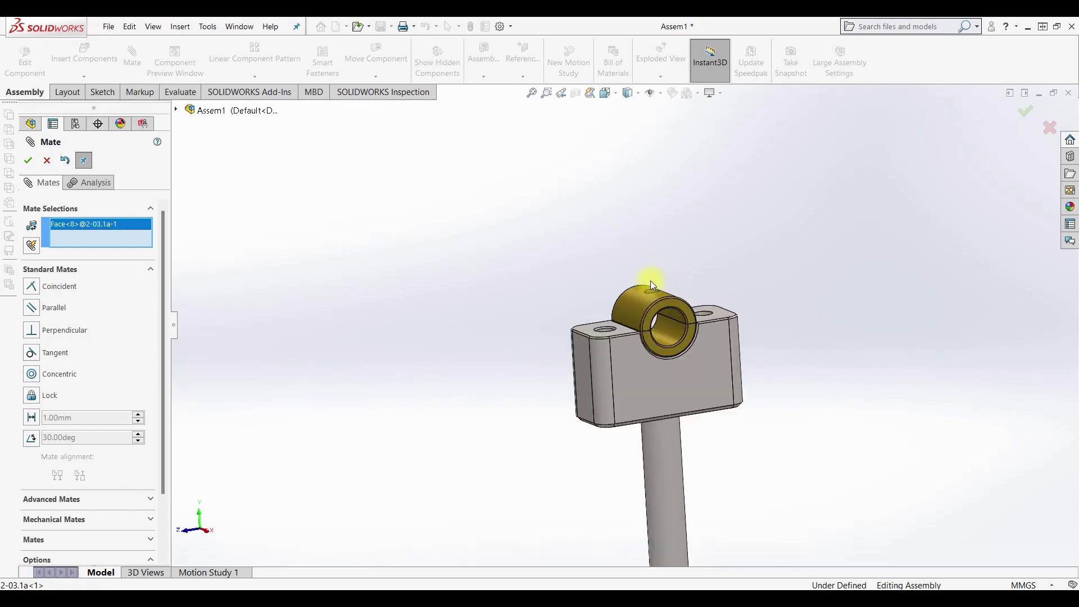
click(627, 307)
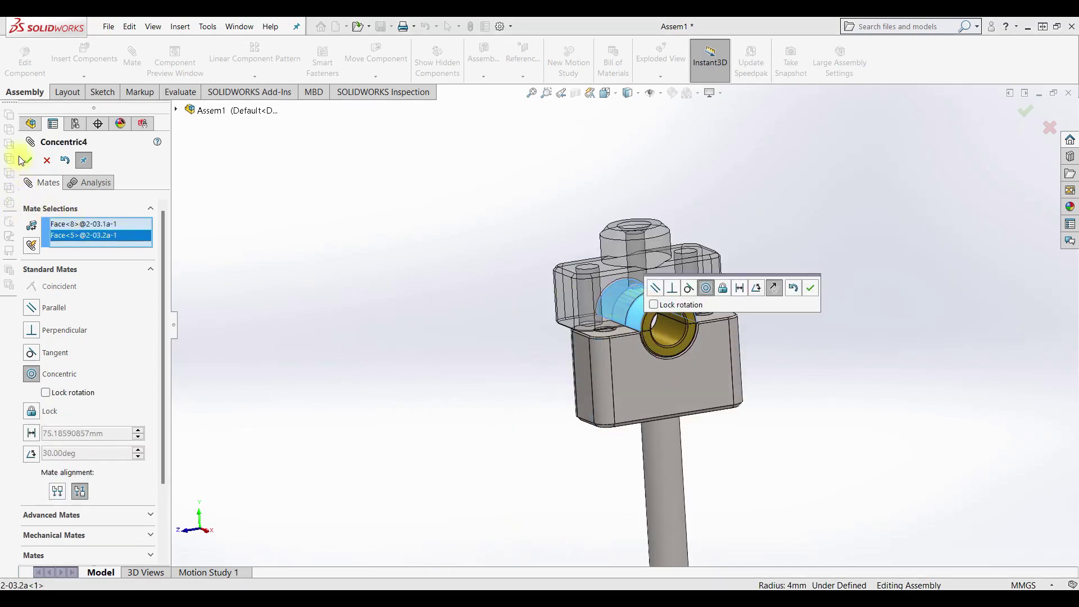
click(27, 161)
Make the cap's front face coincident with the block's front face and finish mating.
click(617, 291)
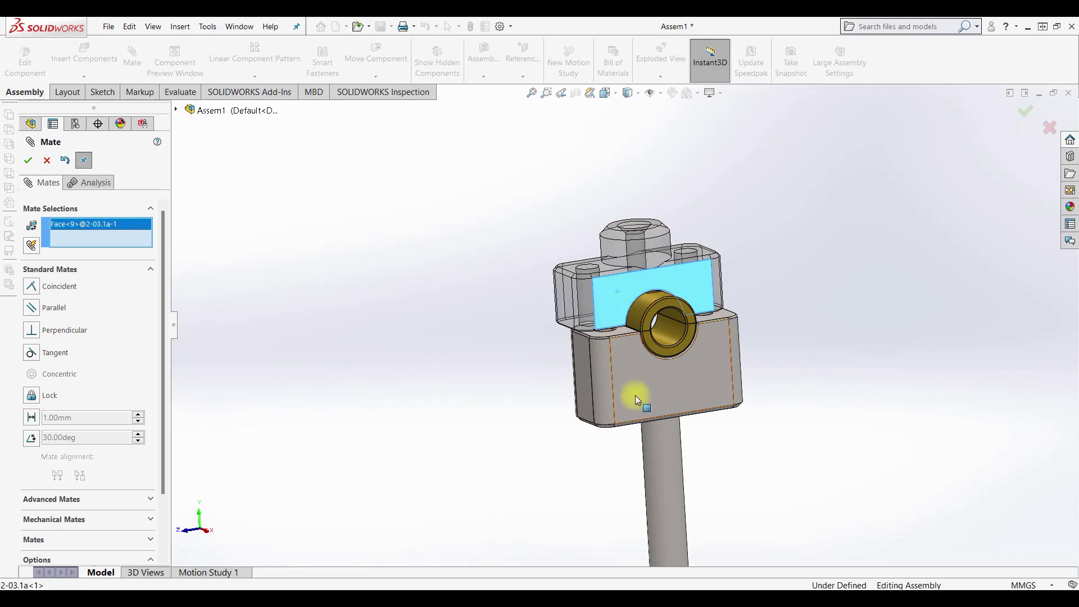
click(637, 400)
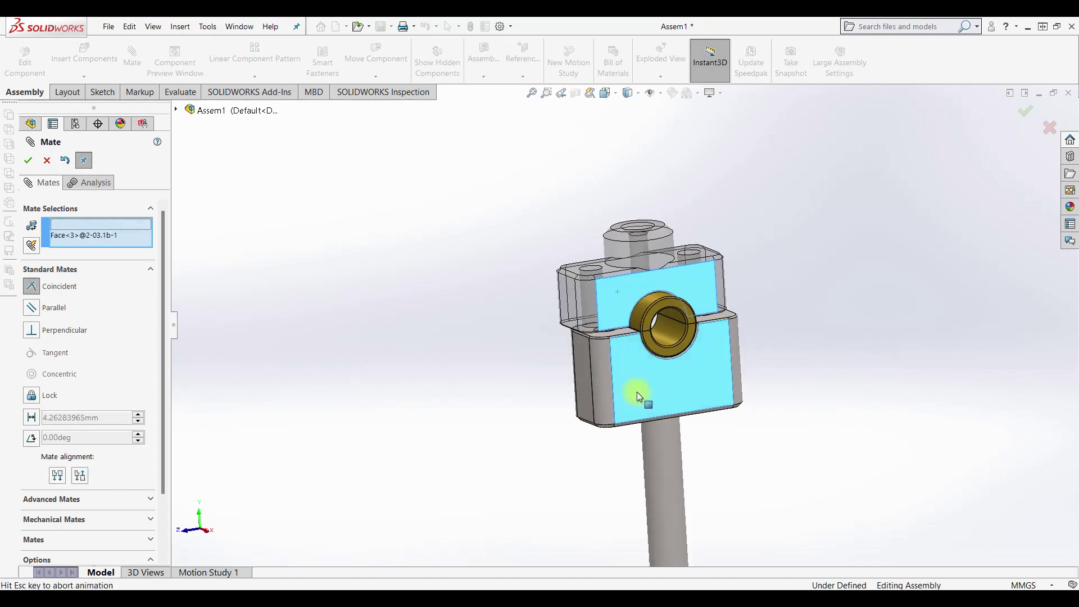
click(28, 160)
middle_drag(799, 301, 828, 290)
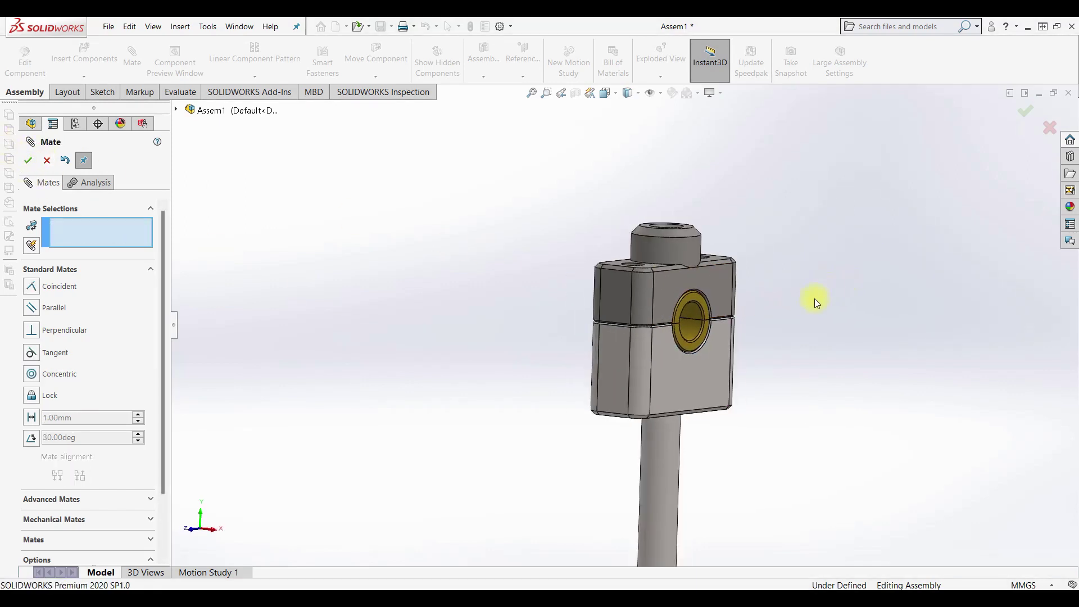
scroll(820, 297, up, 2)
scroll(626, 288, down, 2)
scroll(582, 355, down, 3)
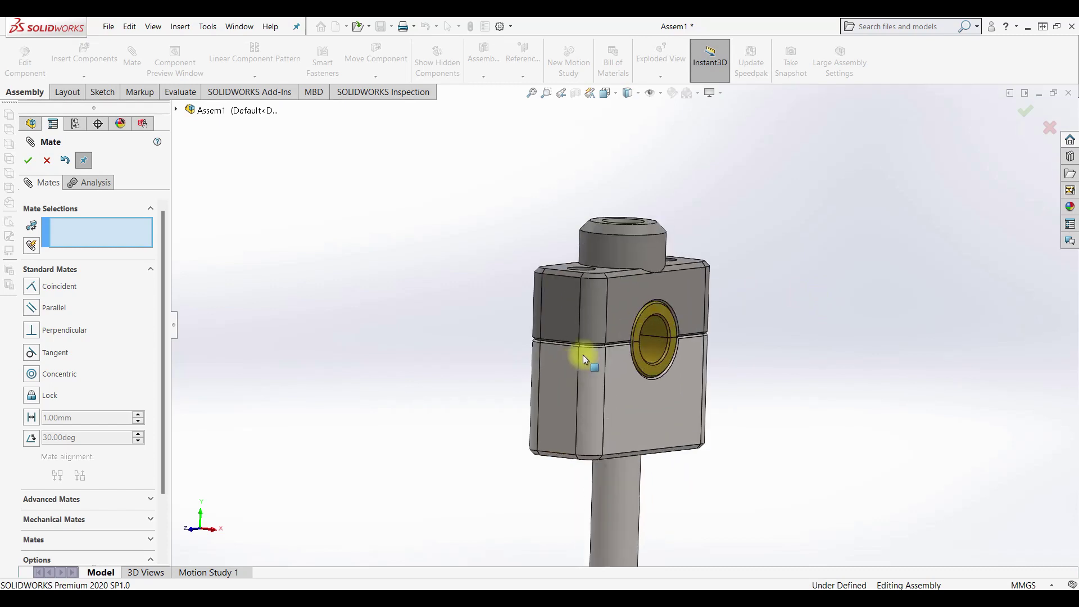
middle_drag(655, 315, 611, 397)
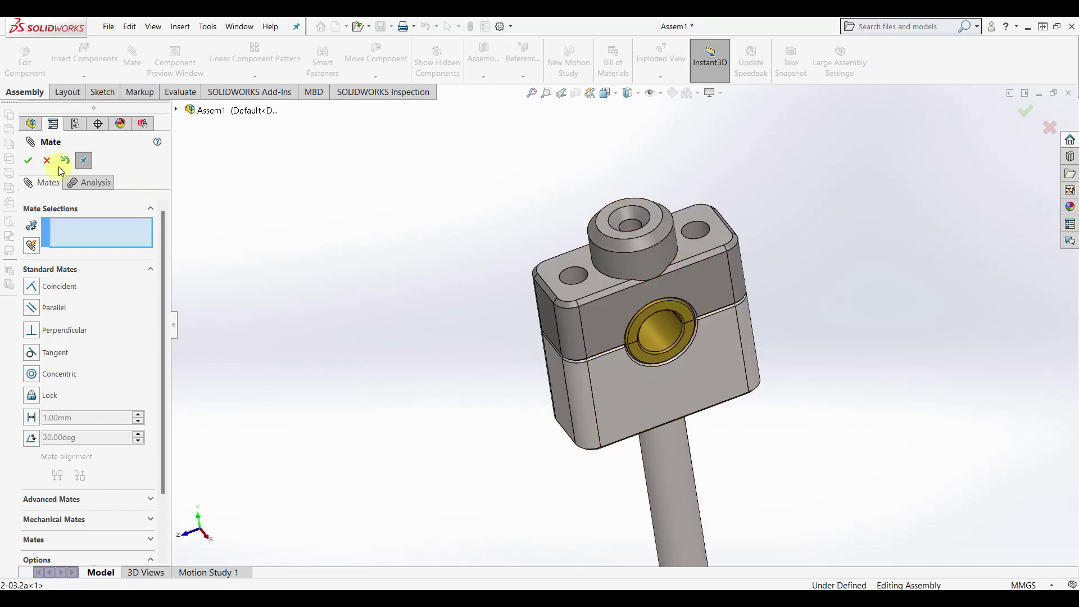
click(27, 160)
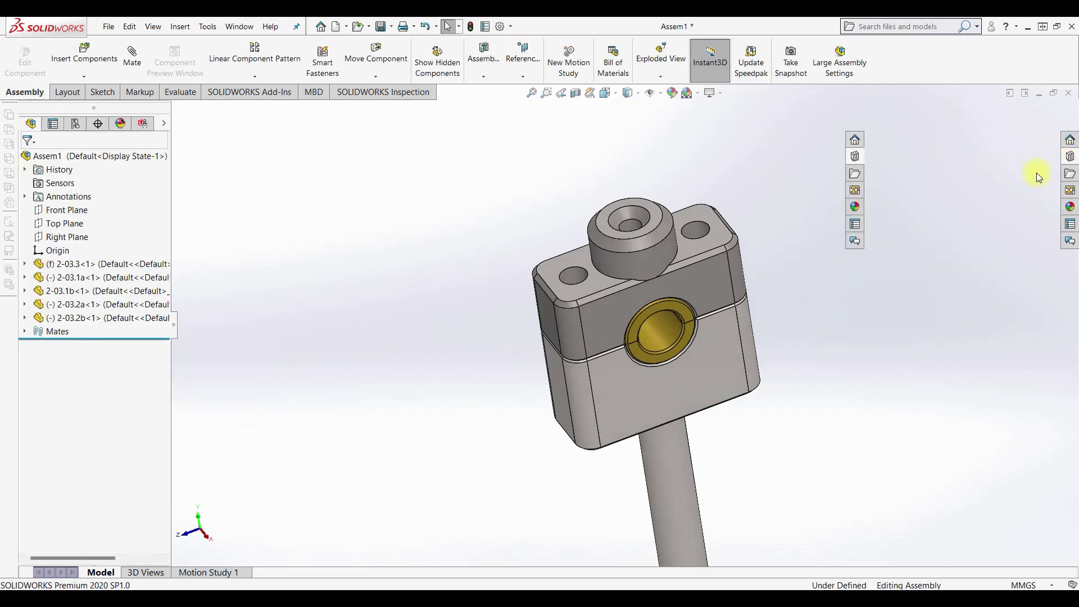
click(1062, 161)
click(910, 141)
click(980, 403)
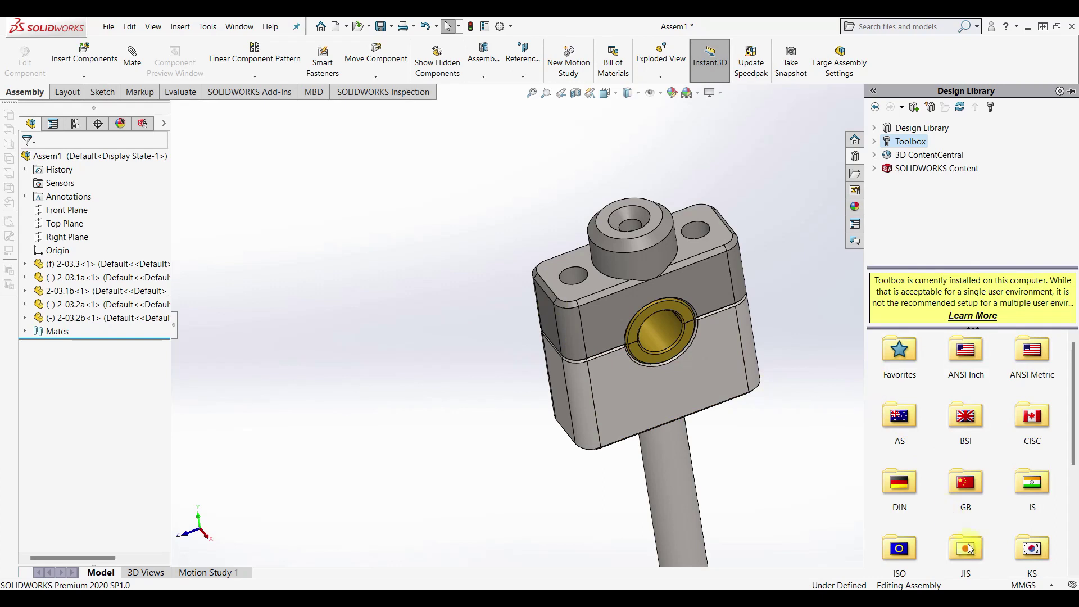
double_click(966, 550)
double_click(965, 363)
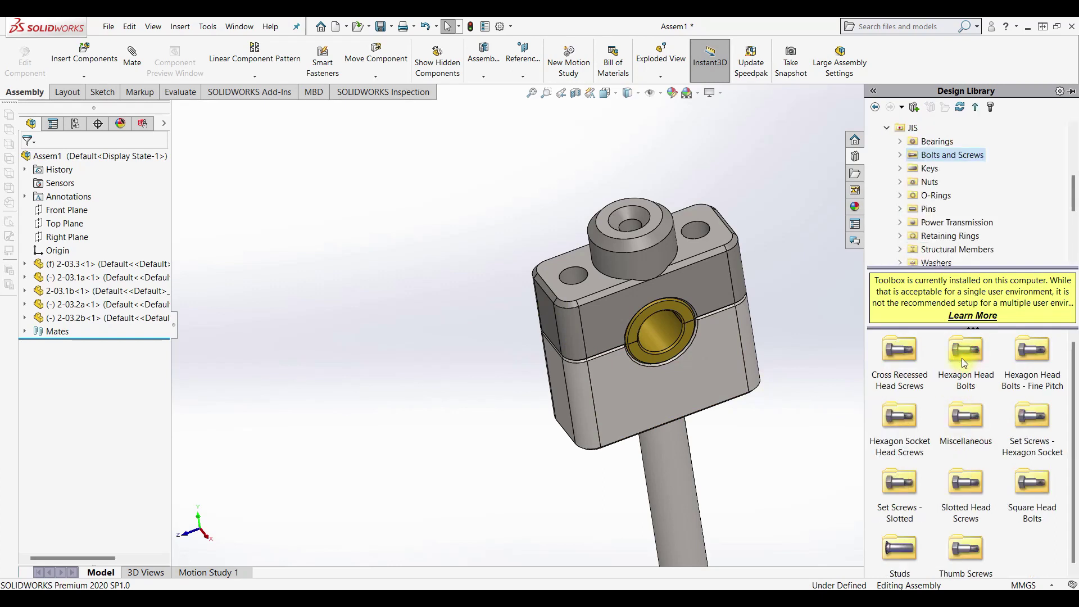
double_click(900, 416)
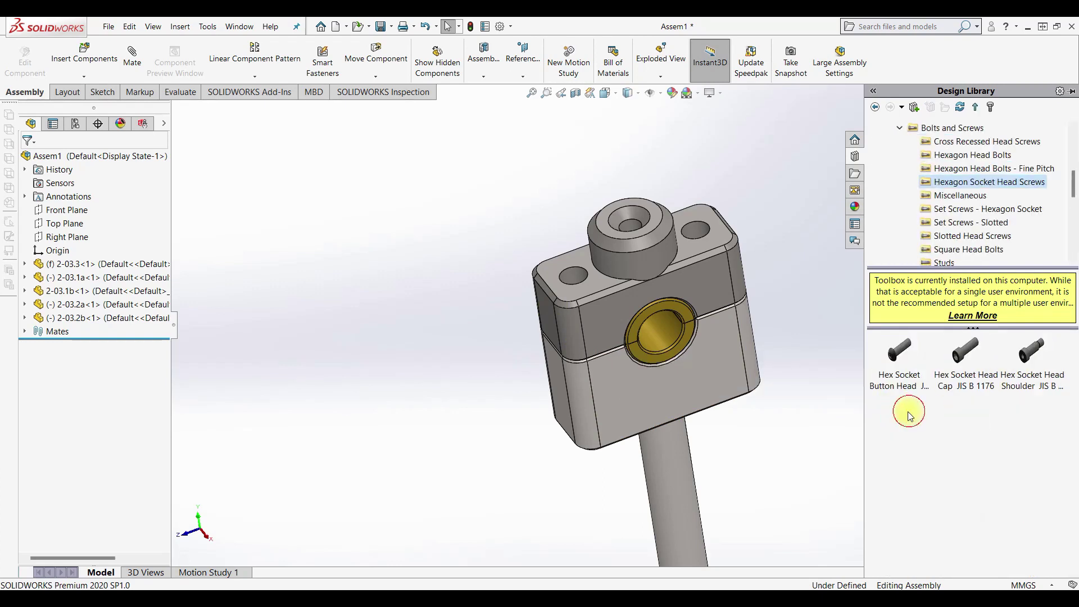
mouse_move(898, 351)
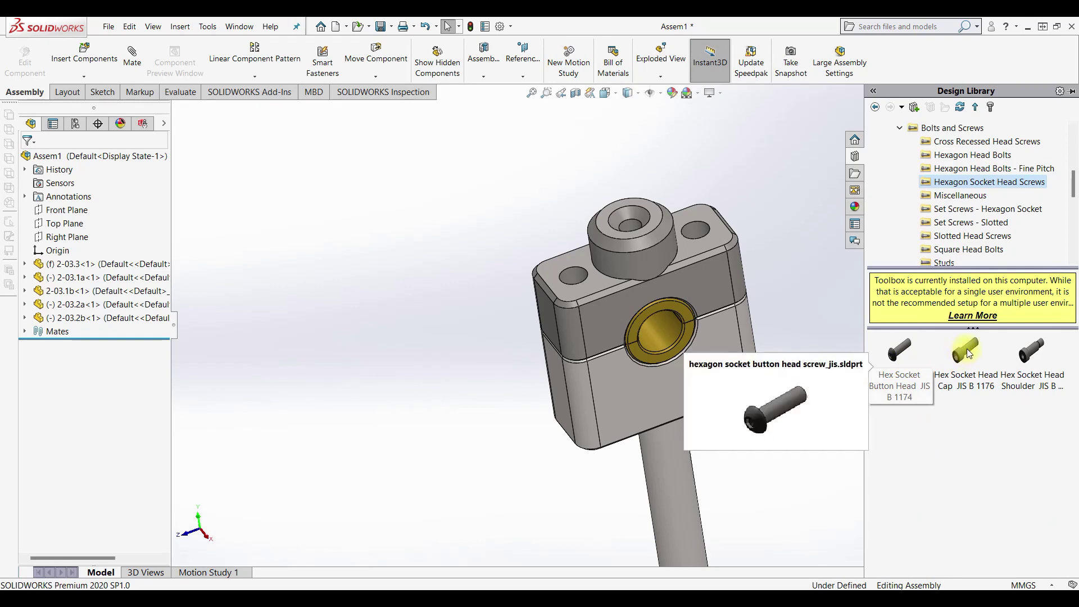
mouse_move(966, 348)
mouse_down()
mouse_move(690, 234)
mouse_move(693, 244)
mouse_up()
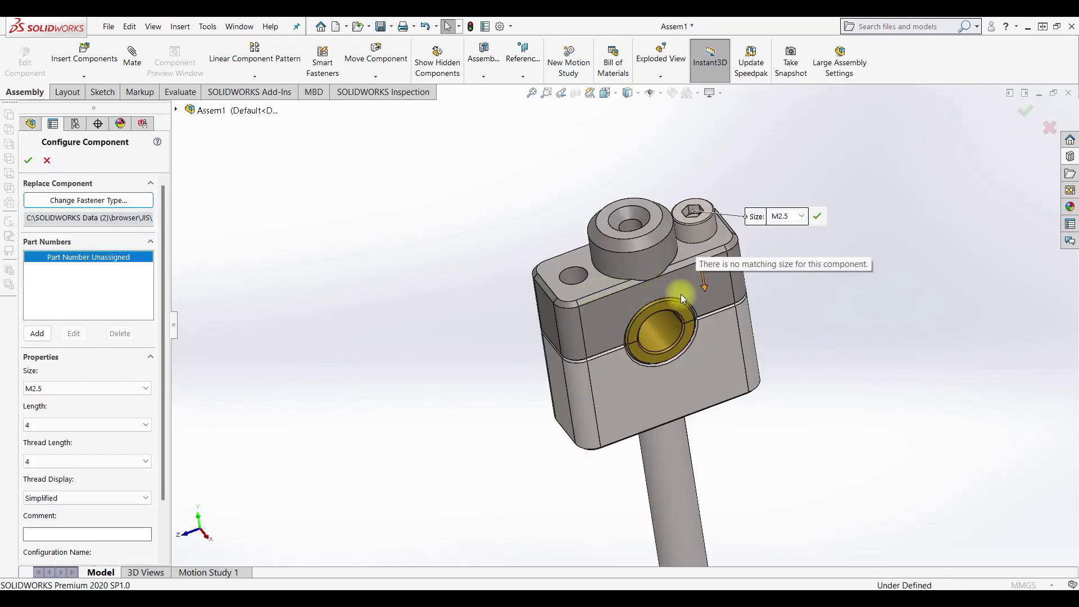
click(801, 217)
click(783, 256)
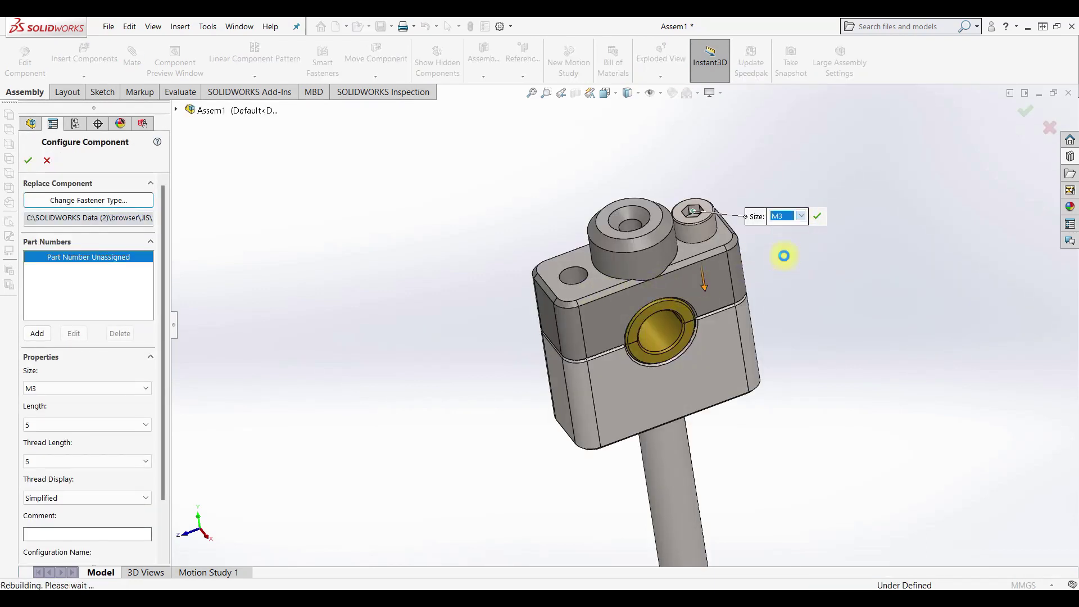
middle_drag(789, 279, 809, 305)
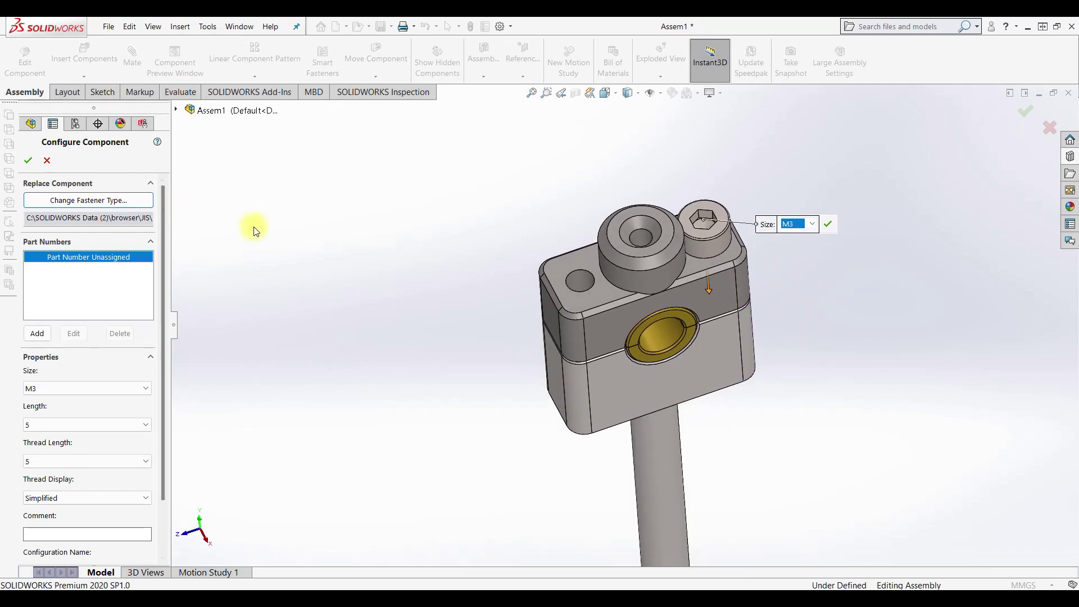
key(Escape)
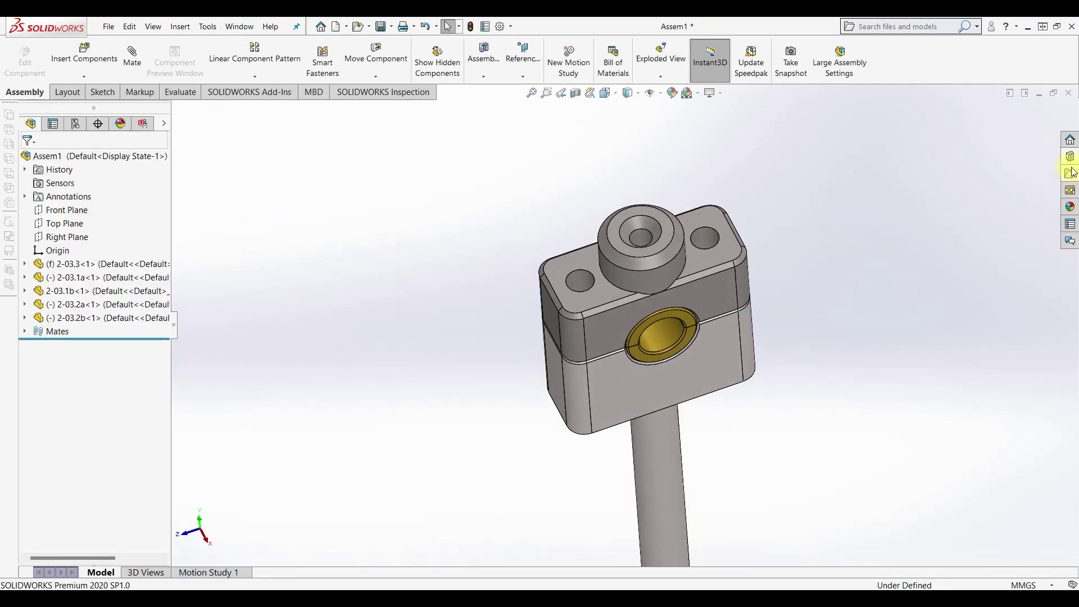
Insert two M3 hex socket button head screws from the Design Library into both top holes.
click(1069, 156)
click(898, 353)
drag(897, 353, 718, 254)
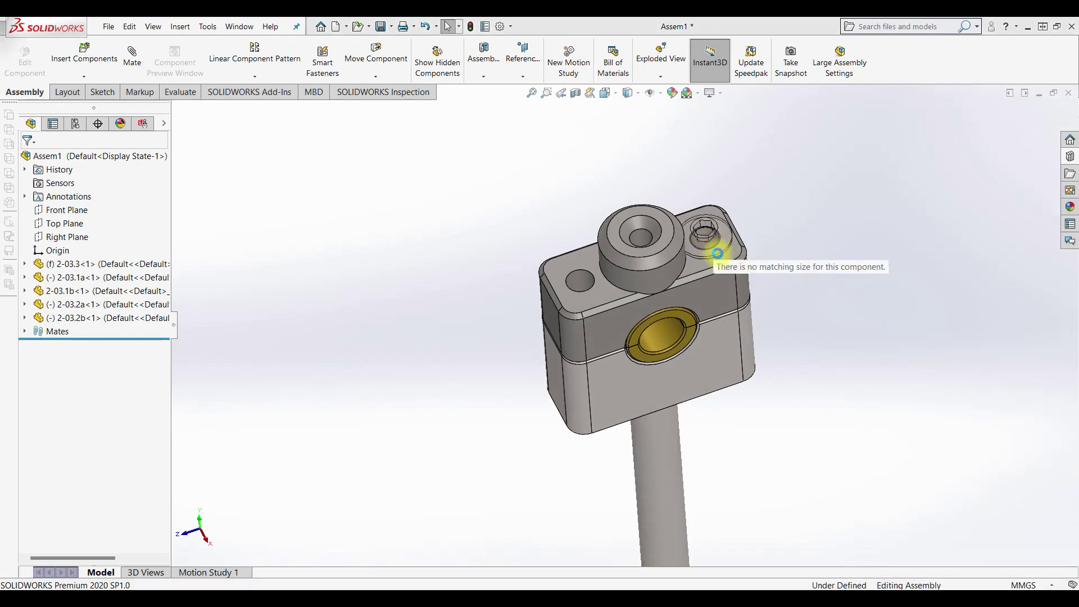
mouse_move(554, 288)
middle_down()
mouse_move(530, 303)
mouse_move(649, 262)
mouse_move(584, 291)
middle_up()
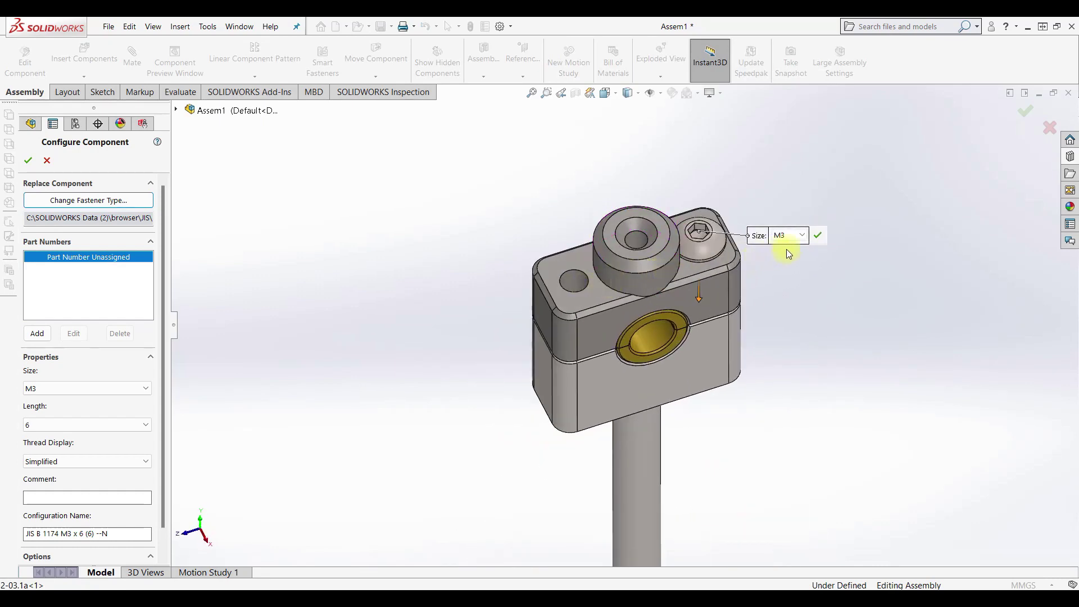
click(815, 238)
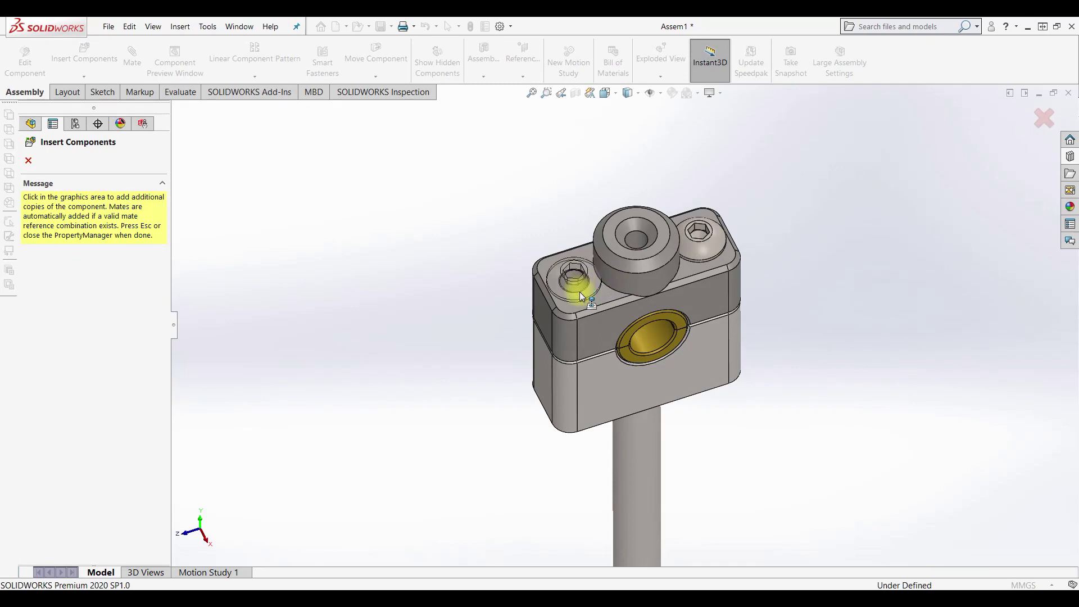
click(578, 292)
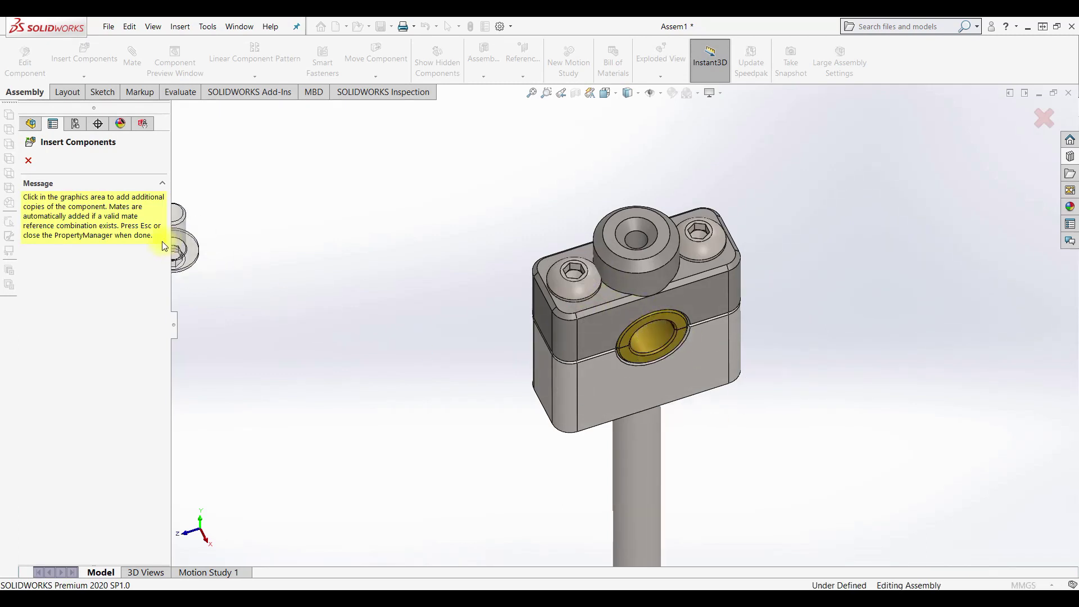
click(28, 160)
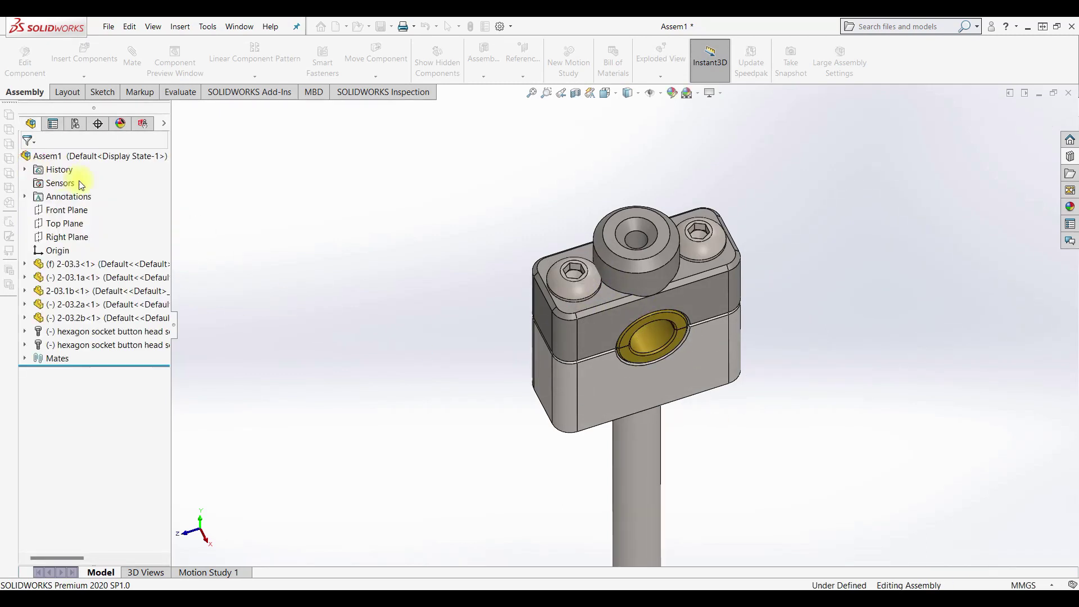
Inspect the finished clamp, then show it in Front and then Isometric view.
middle_drag(700, 327, 670, 281)
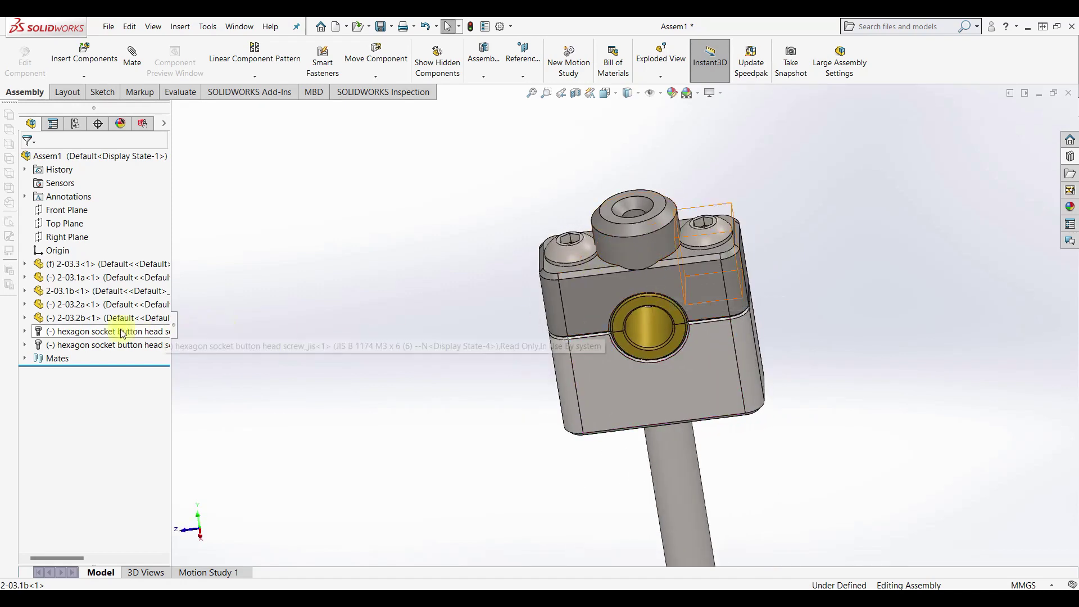
middle_drag(512, 318, 602, 301)
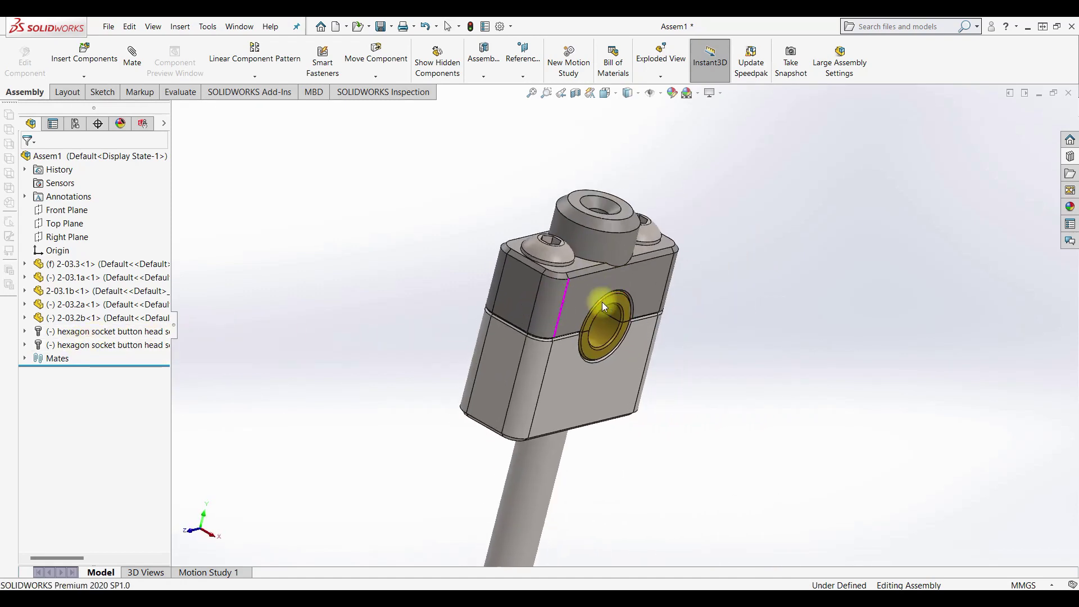
scroll(621, 305, up, 3)
scroll(622, 306, up, 1)
scroll(621, 305, up, 1)
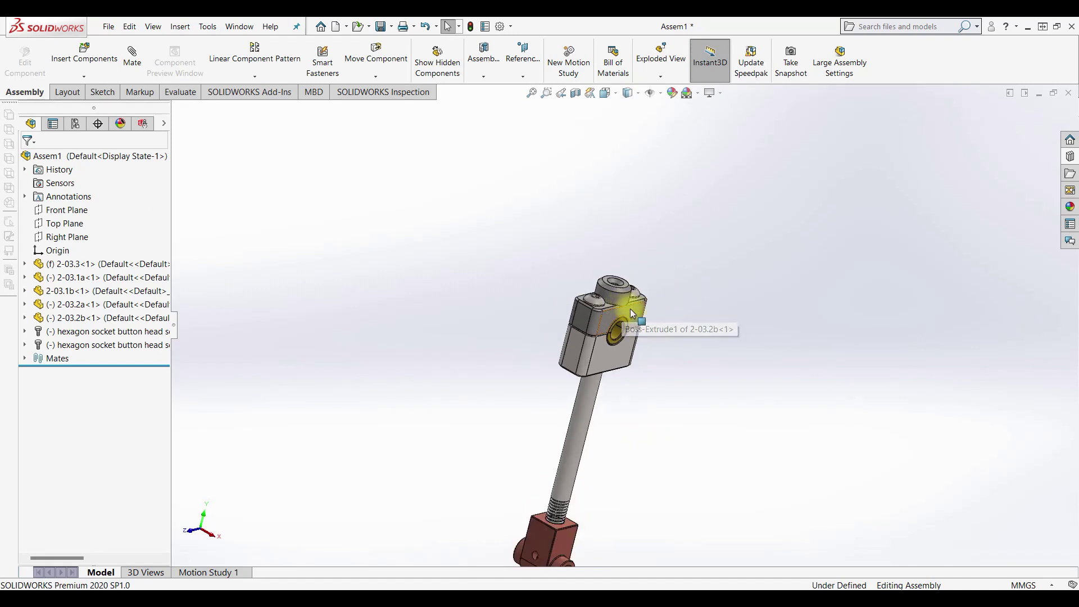
key(ctrl+1)
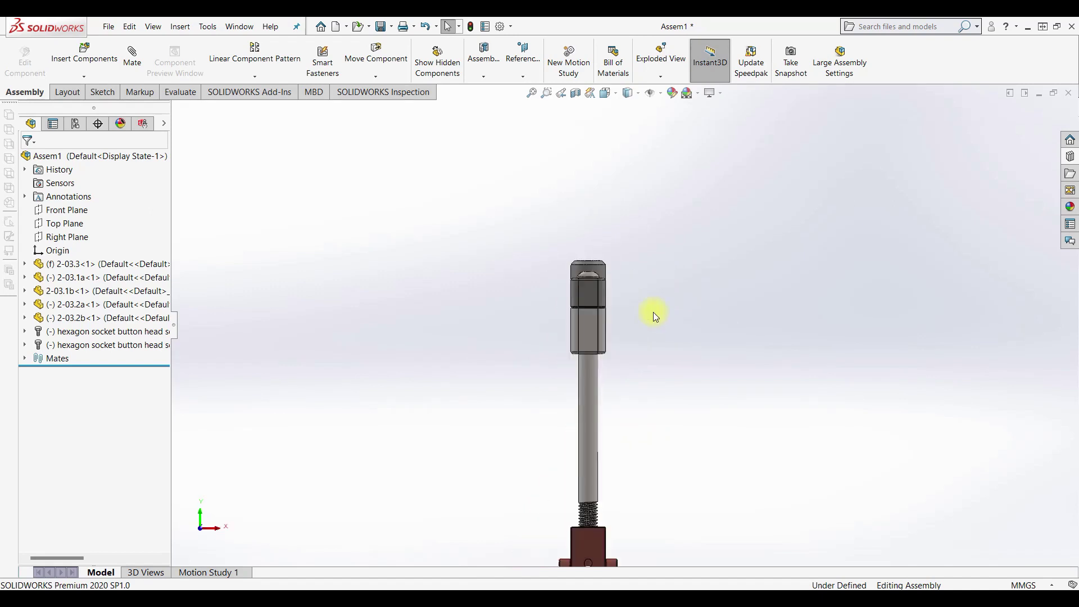
key(ctrl+7)
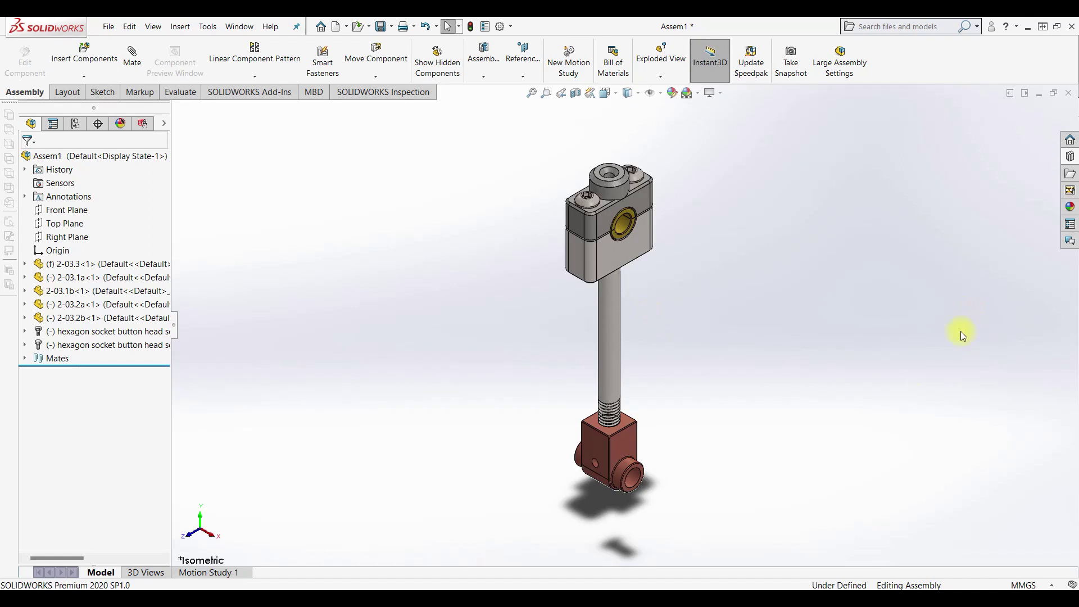
scroll(798, 303, down, 2)
scroll(717, 299, up, 1)
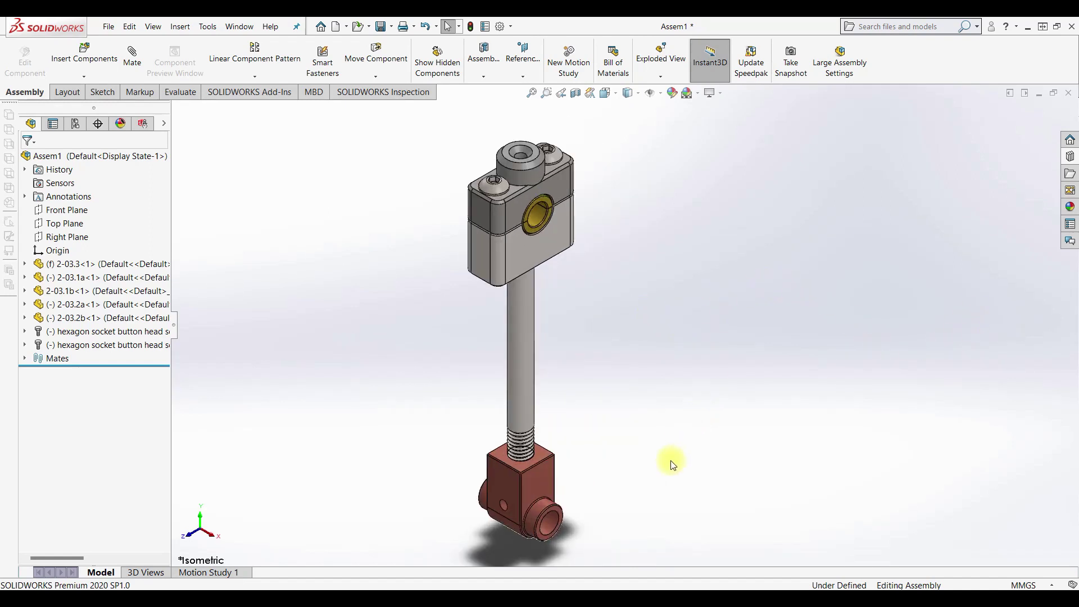
scroll(666, 455, down, 1)
scroll(665, 454, up, 1)
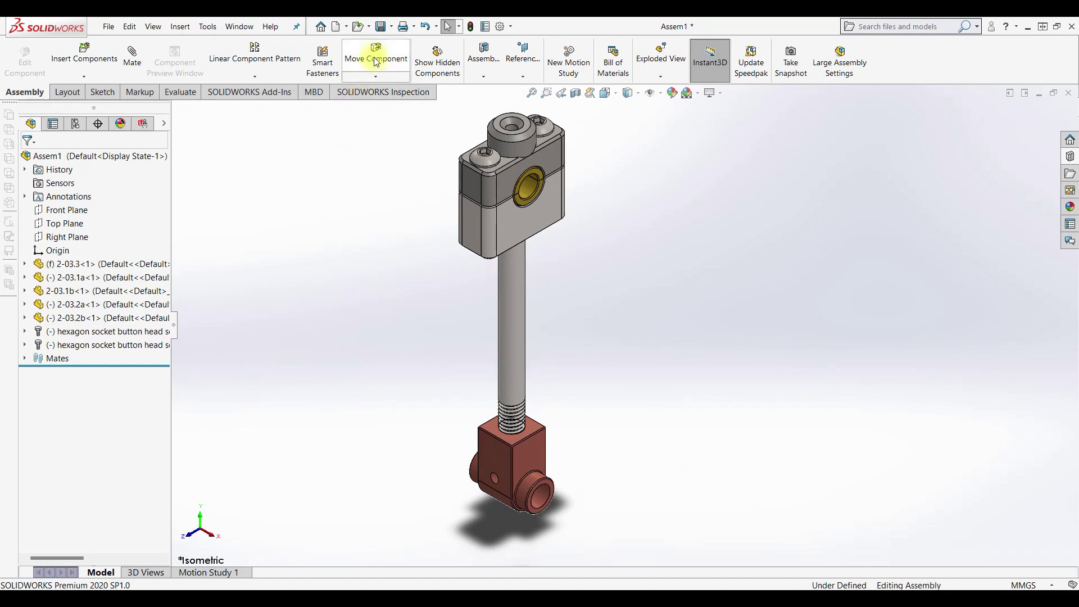
Rebuild the assembly and save it as 2-03.SLDASM.
click(382, 30)
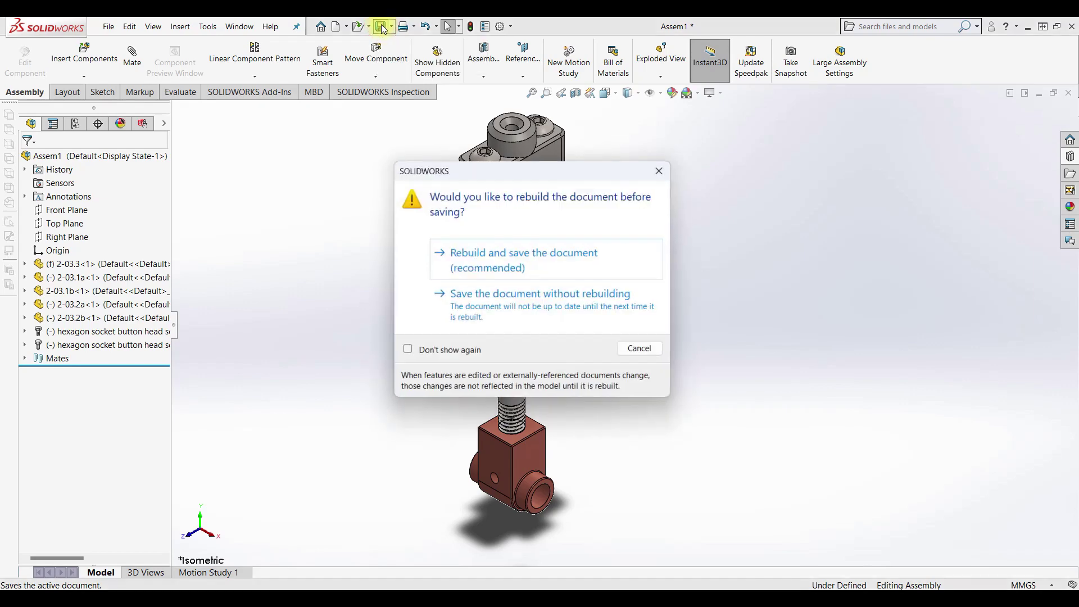
click(484, 250)
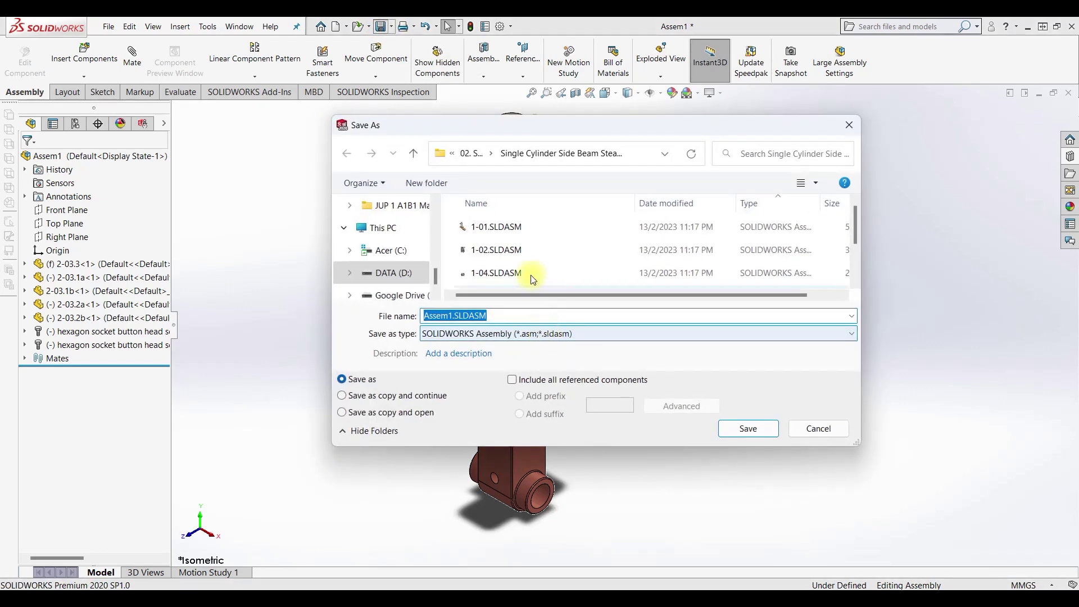
scroll(517, 277, down, 1)
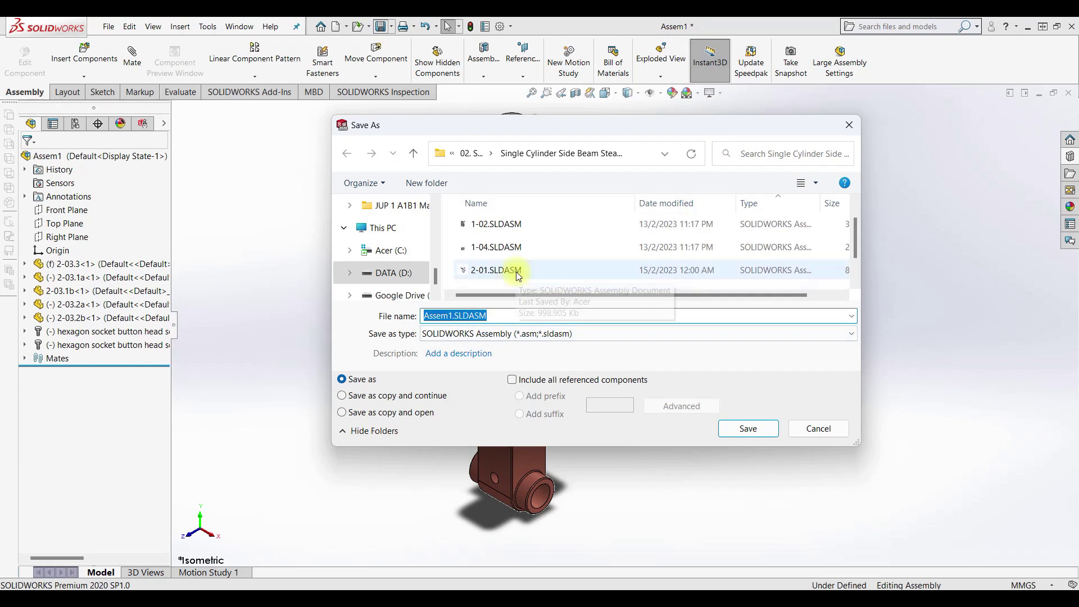
scroll(502, 272, down, 2)
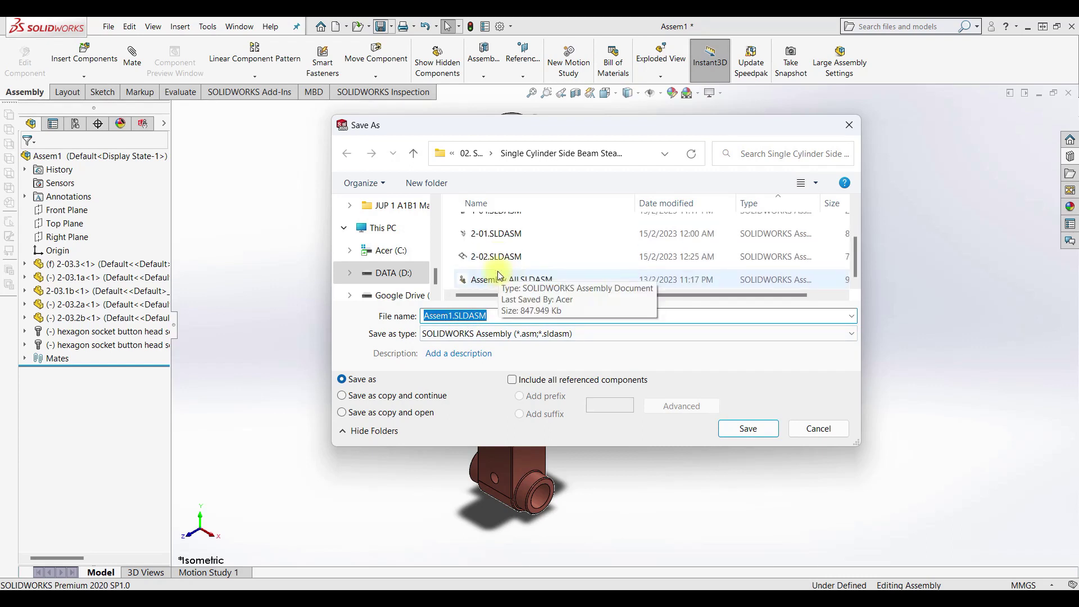
text(2)
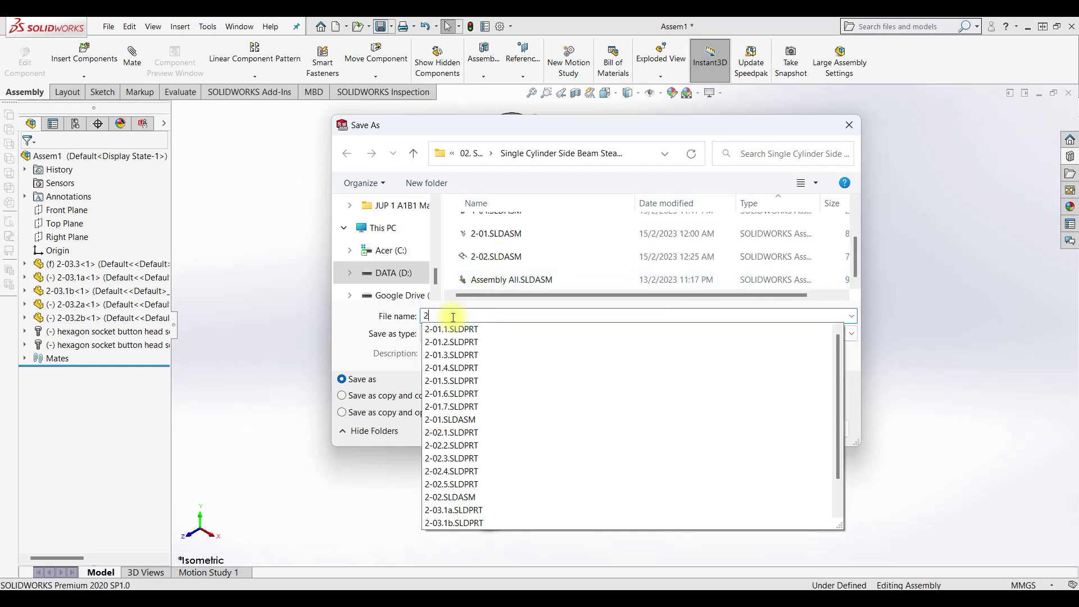
text(3)
key(Return)
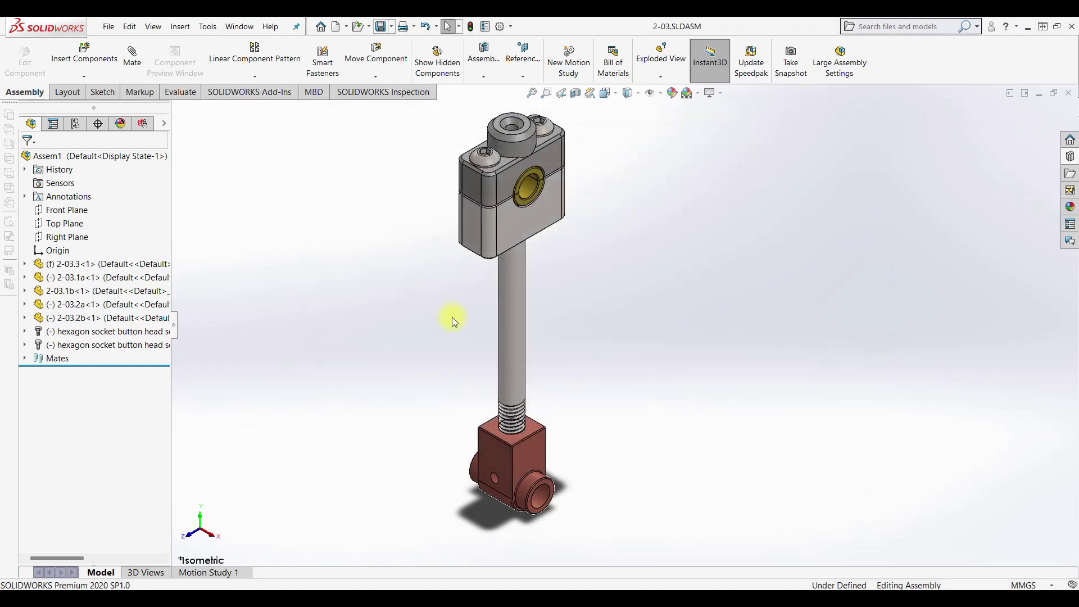